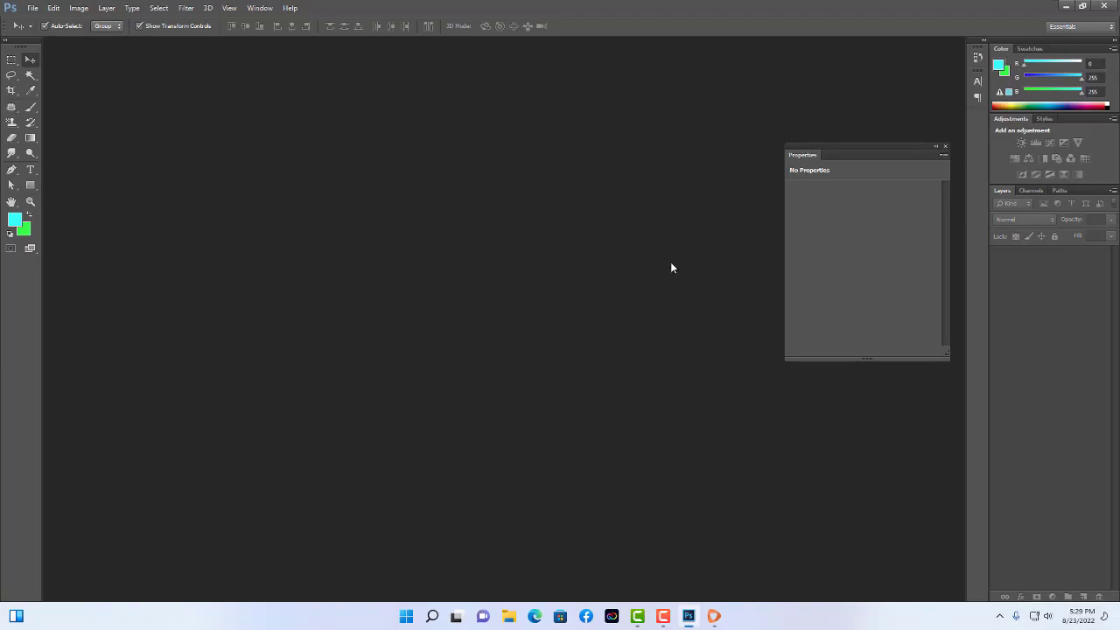
Collapse the Properties panel into the right dock beside Layers, then open and close FastVPN.
{"action": "left_click", "coordinate": [936, 147]}
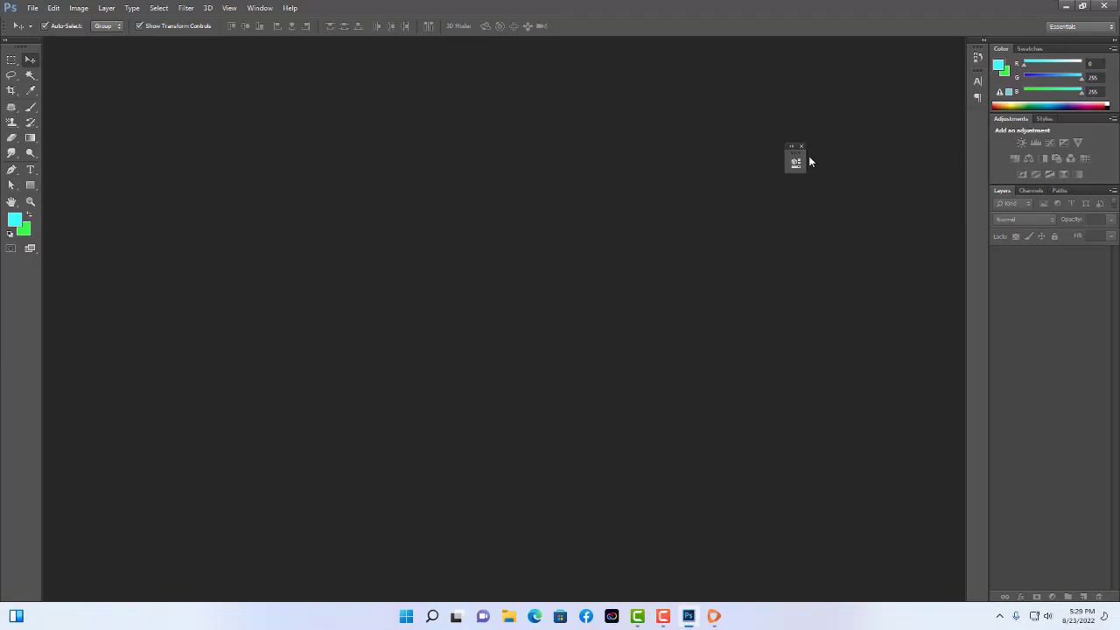
{"action": "left_click_drag", "start_coordinate": [790, 157], "coordinate": [972, 122]}
{"action": "left_click", "coordinate": [722, 622]}
{"action": "left_click", "coordinate": [590, 342]}
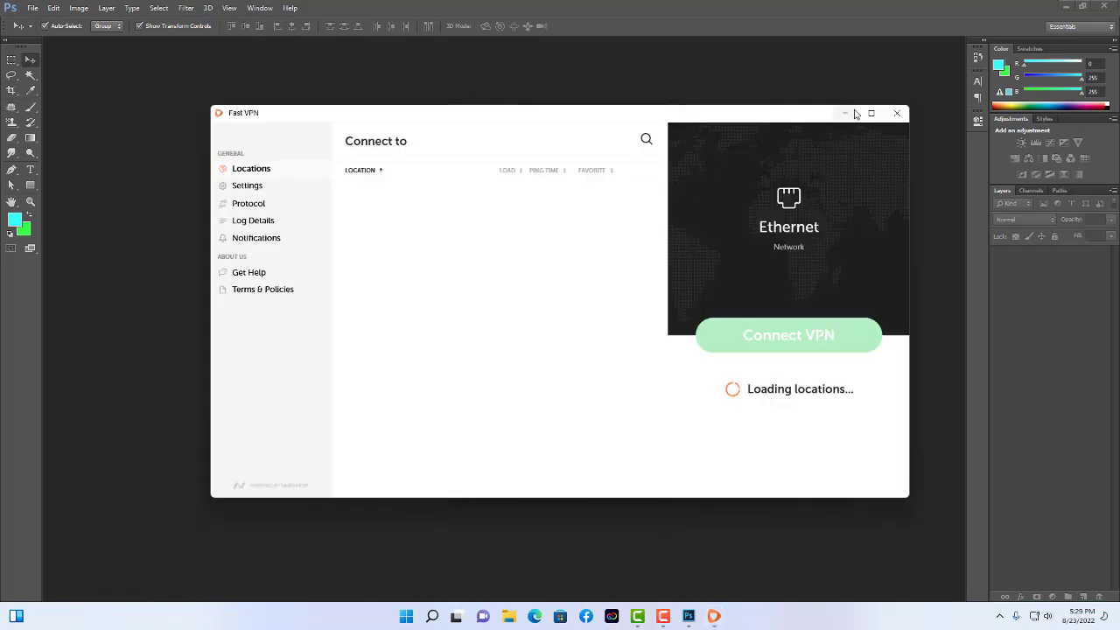
{"action": "mouse_move", "coordinate": [671, 622]}
{"action": "key", "text": "alt+F4"}
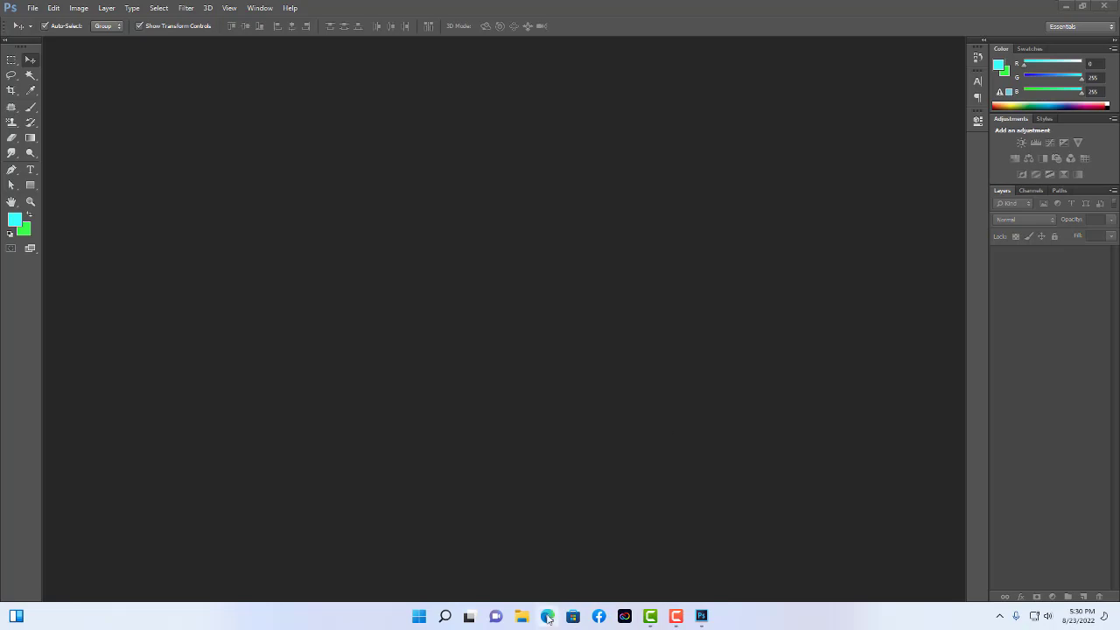
Minimize Photoshop, launch Chrome and search Google for 'graphicriver'.
{"action": "left_click", "coordinate": [1062, 5]}
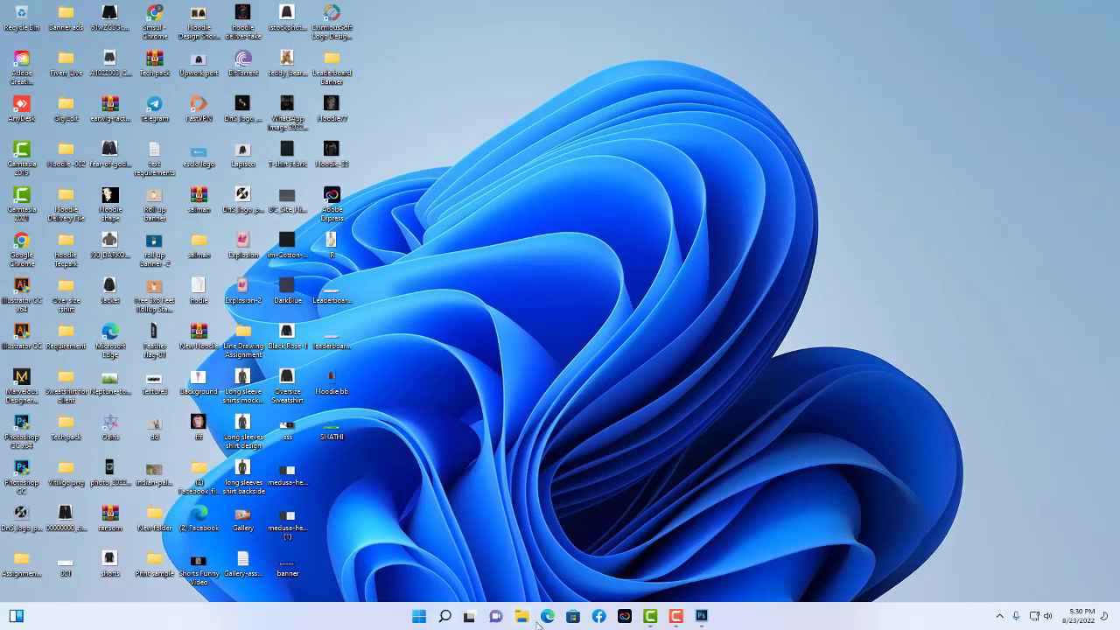
{"action": "right_click", "coordinate": [160, 11]}
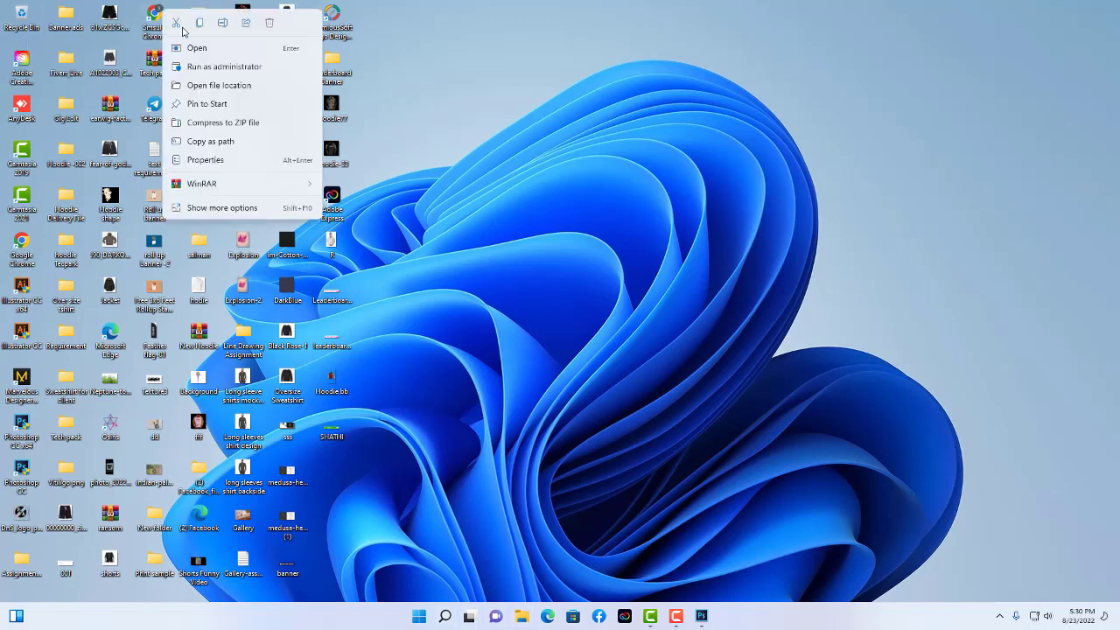
{"action": "key", "text": "Escape"}
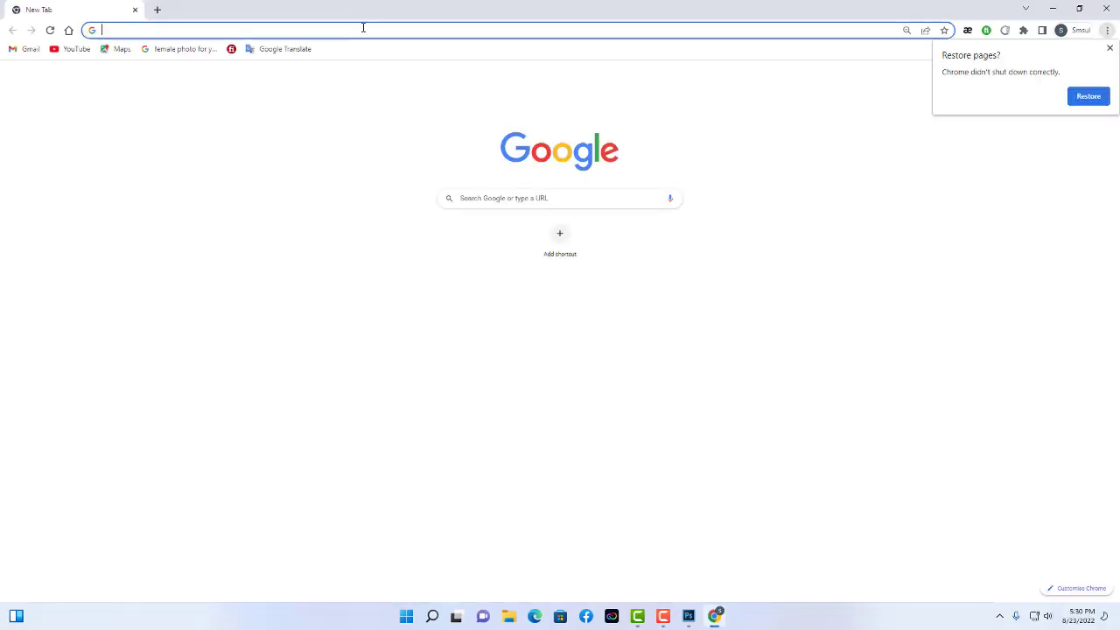
{"action": "type", "text": "graphi"}
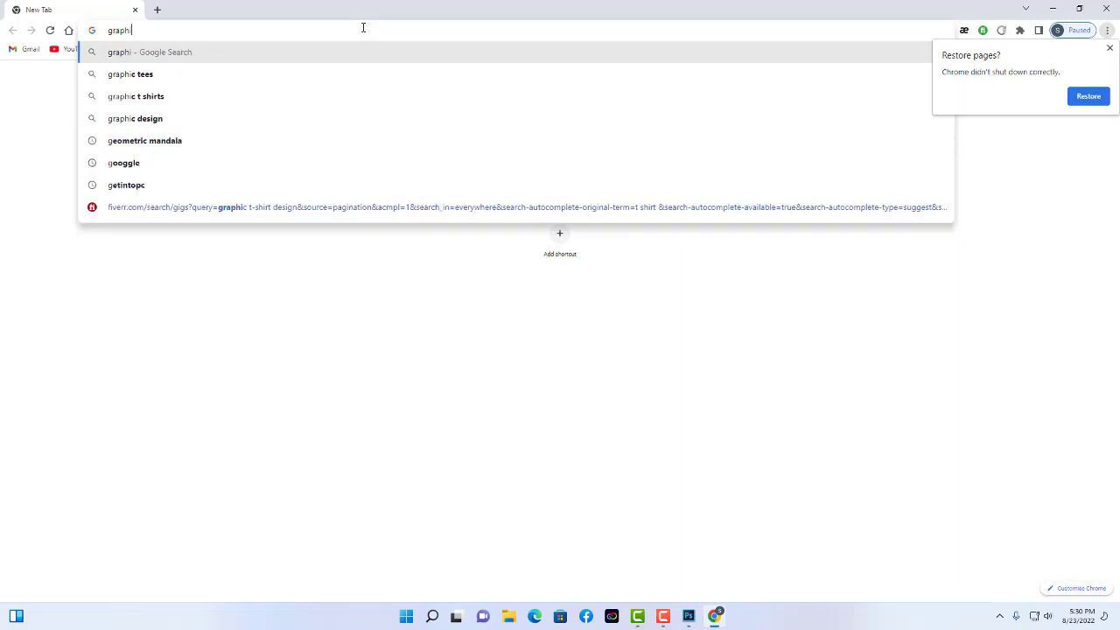
{"action": "type", "text": "criver"}
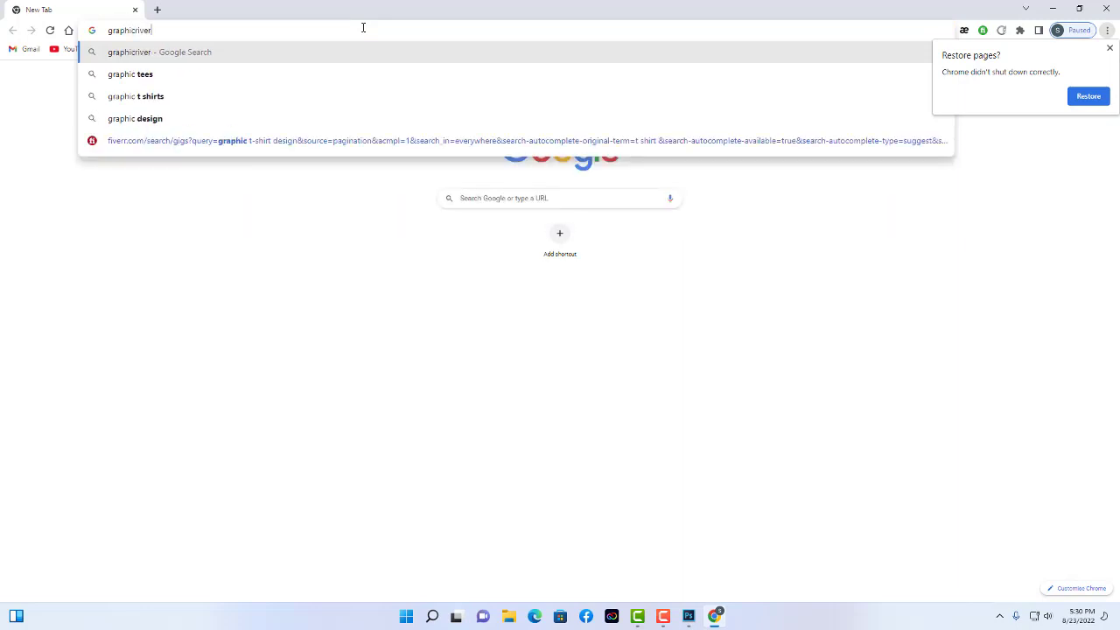
{"action": "key", "text": "Return"}
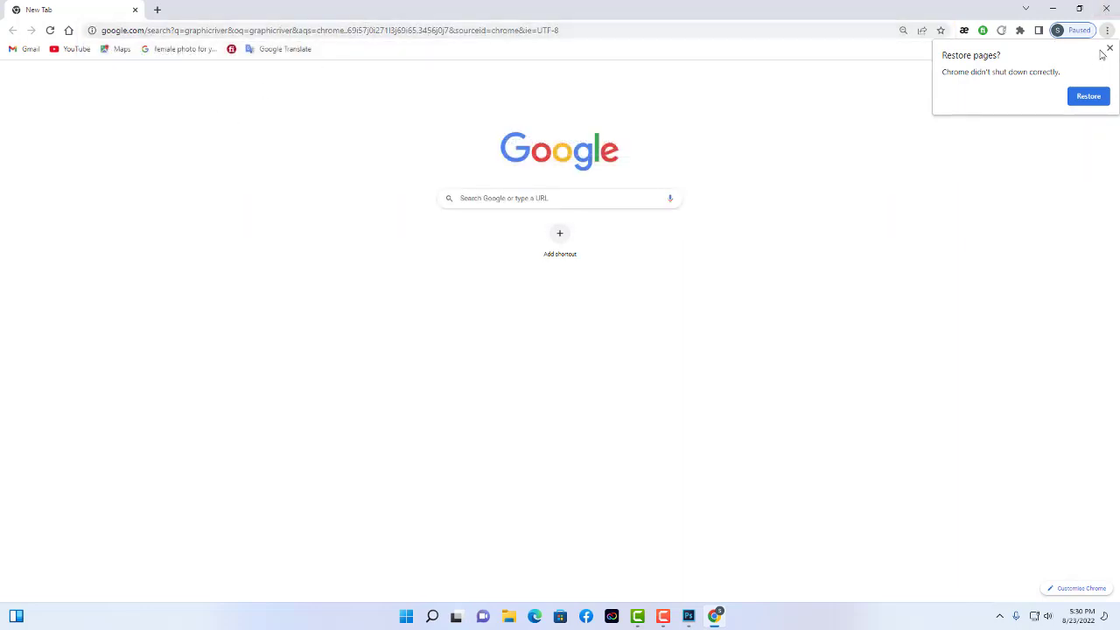
Dismiss the restore-pages prompt and search again for 'graphicsriver'.
{"action": "left_click", "coordinate": [1109, 49]}
{"action": "left_click", "coordinate": [226, 31]}
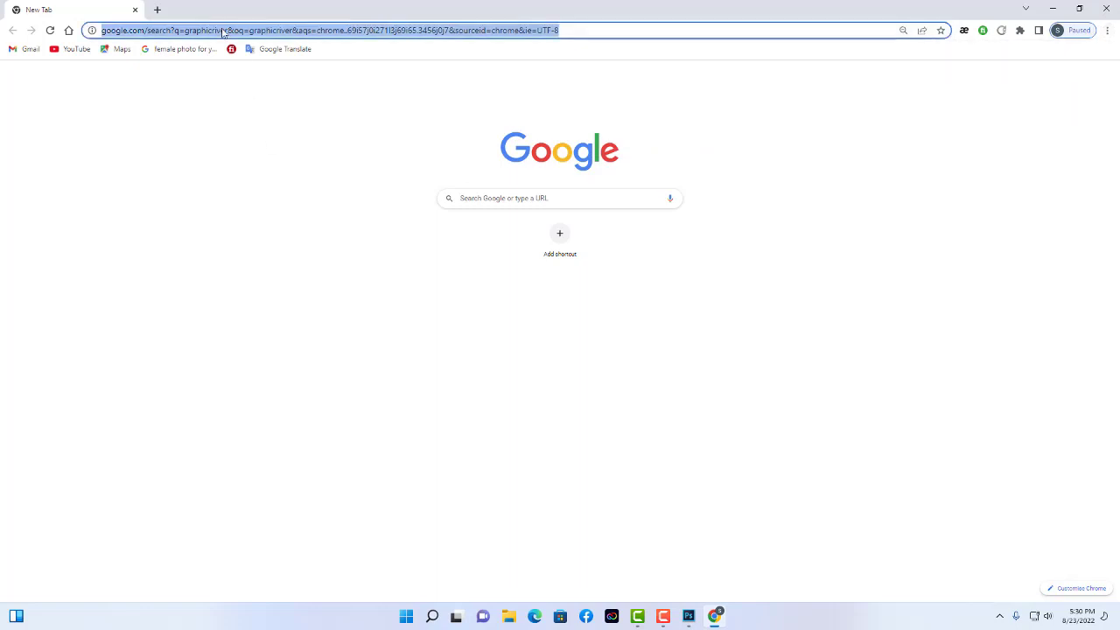
{"action": "key", "text": "BackSpace"}
{"action": "type", "text": "gr"}
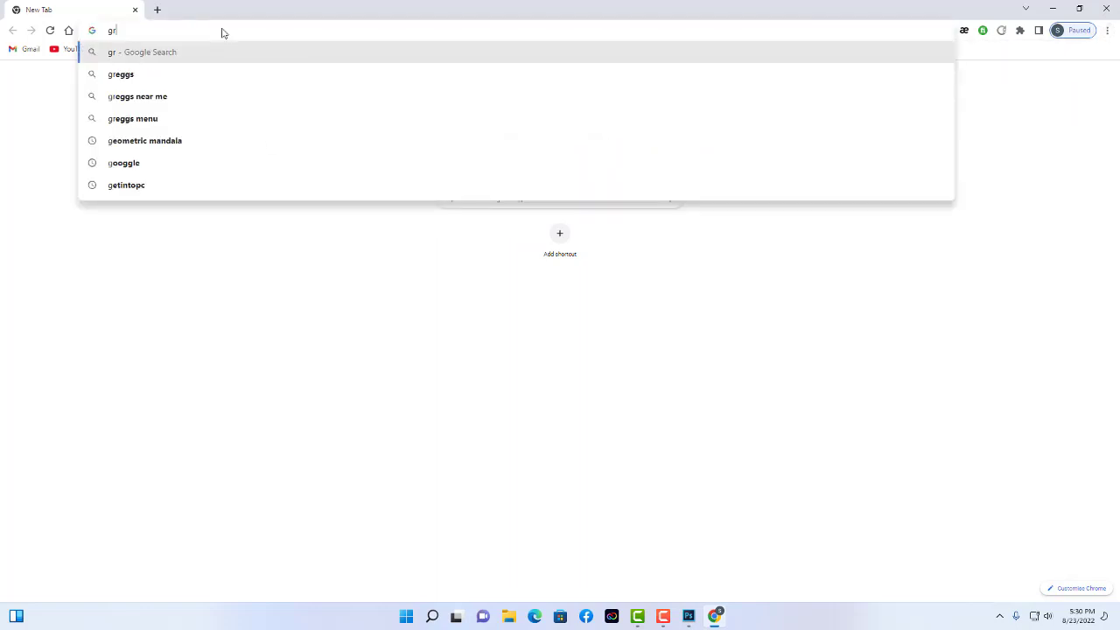
{"action": "type", "text": "aphicsri"}
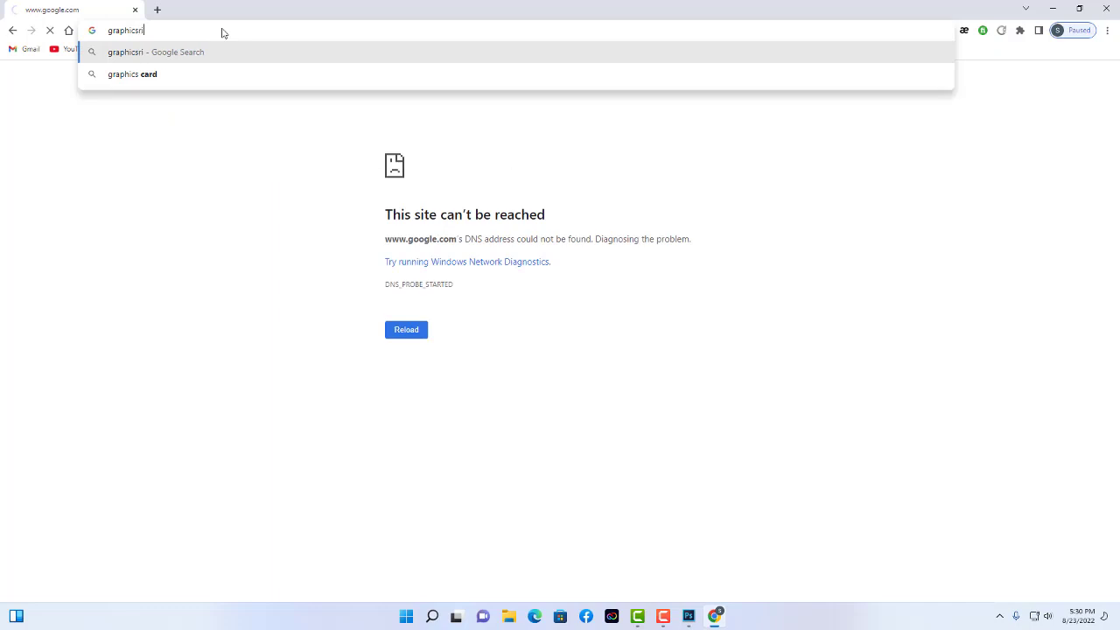
{"action": "type", "text": "ver"}
{"action": "key", "text": "Return"}
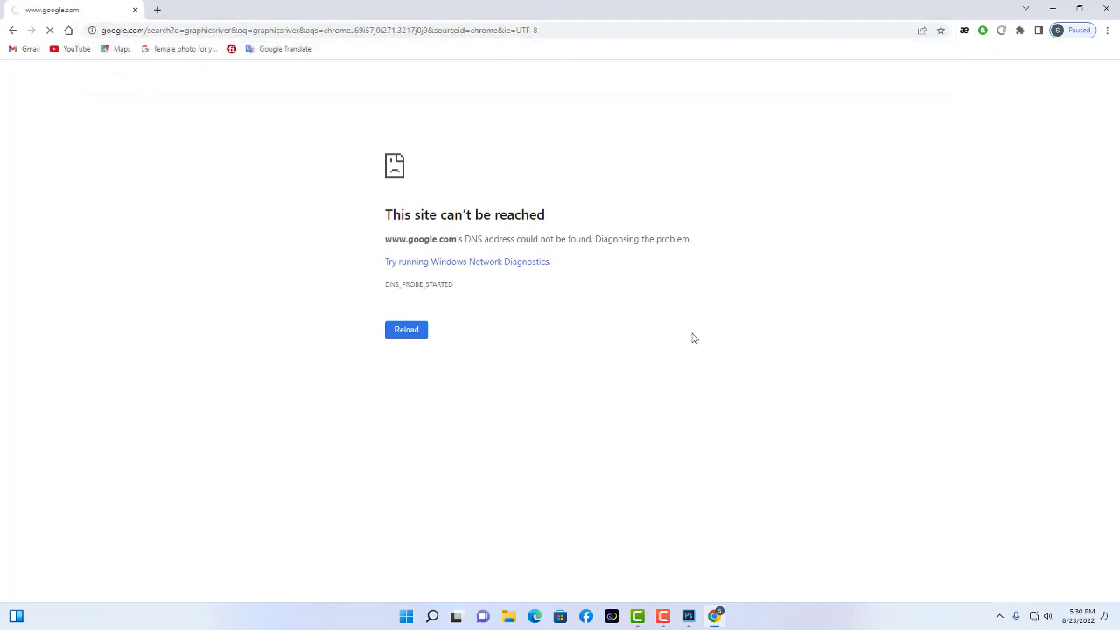
Reload the failed search page until results appear, then bring up the GraphicRiver result's link options.
{"action": "left_click", "coordinate": [358, 30]}
{"action": "left_click", "coordinate": [358, 30]}
{"action": "left_click", "coordinate": [360, 30]}
{"action": "key", "text": "Return"}
{"action": "left_click", "coordinate": [376, 30]}
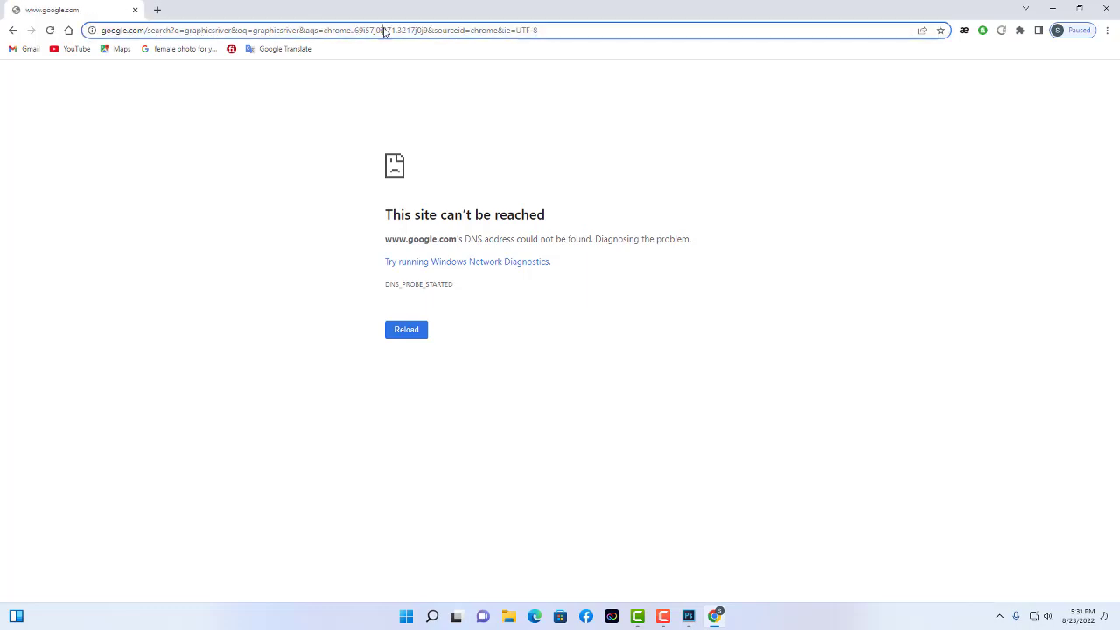
{"action": "key", "text": "Return"}
{"action": "left_click", "coordinate": [385, 29]}
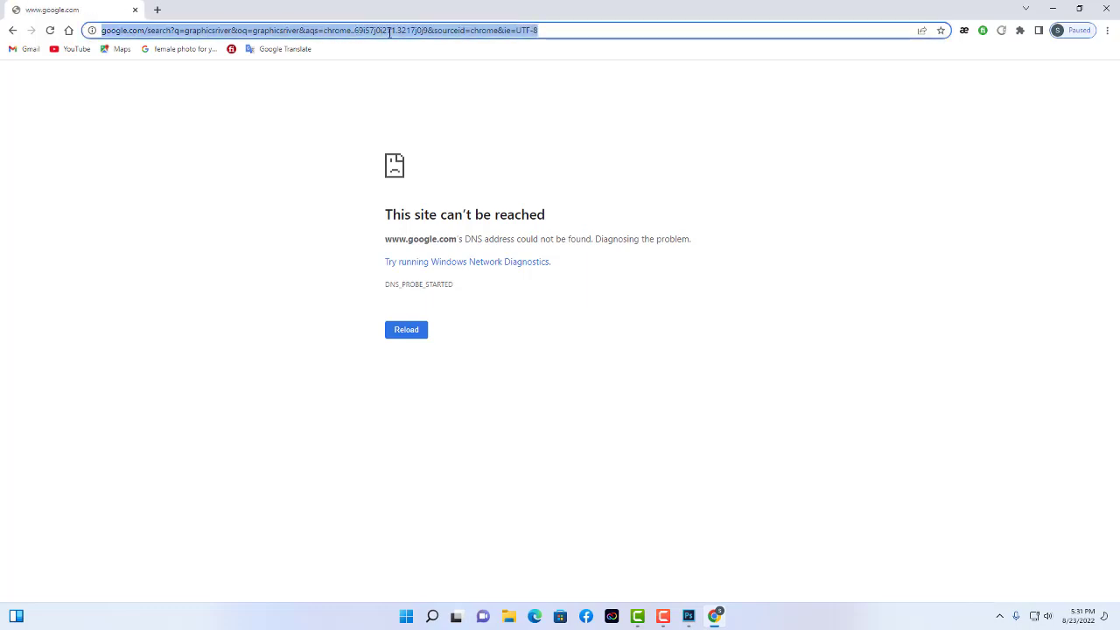
{"action": "key", "text": "Return"}
{"action": "left_click", "coordinate": [390, 31]}
{"action": "left_click", "coordinate": [390, 31]}
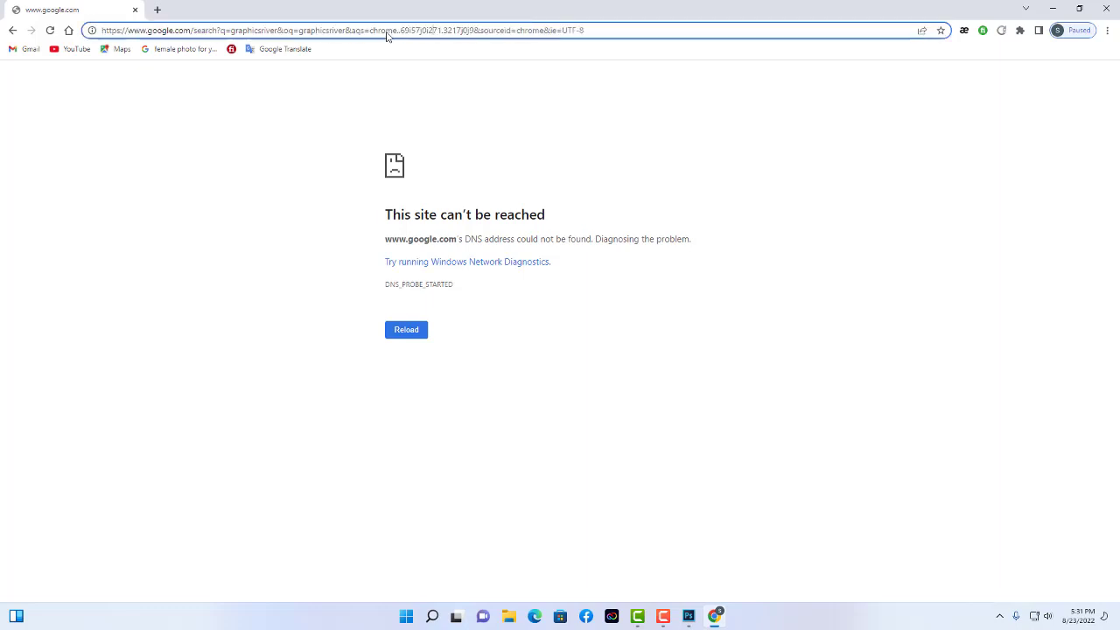
{"action": "key", "text": "Return"}
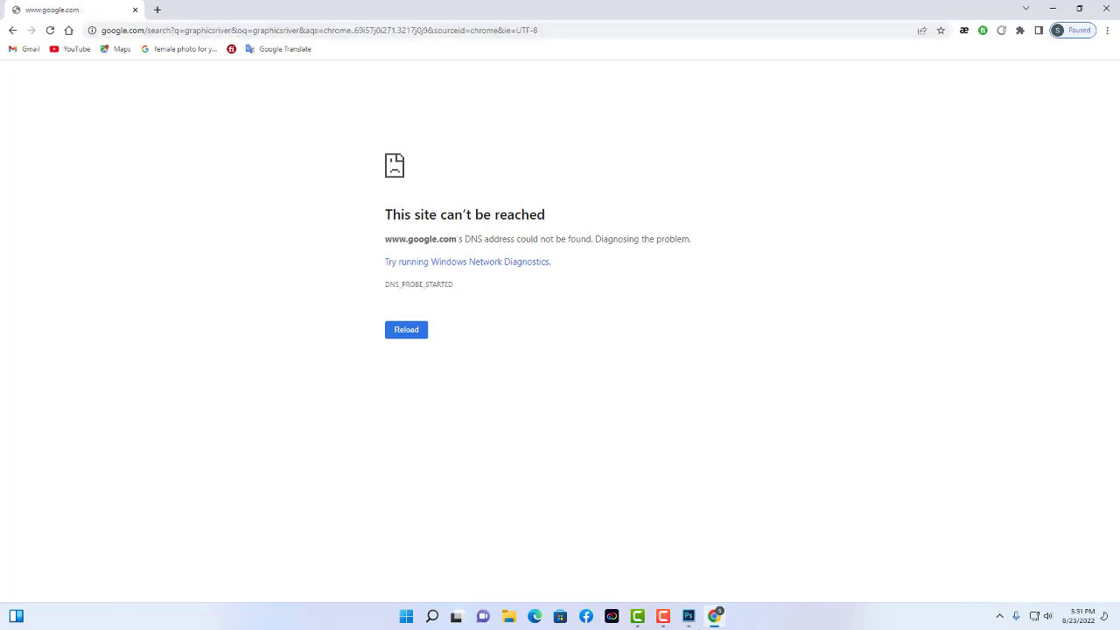
{"action": "left_click", "coordinate": [663, 616]}
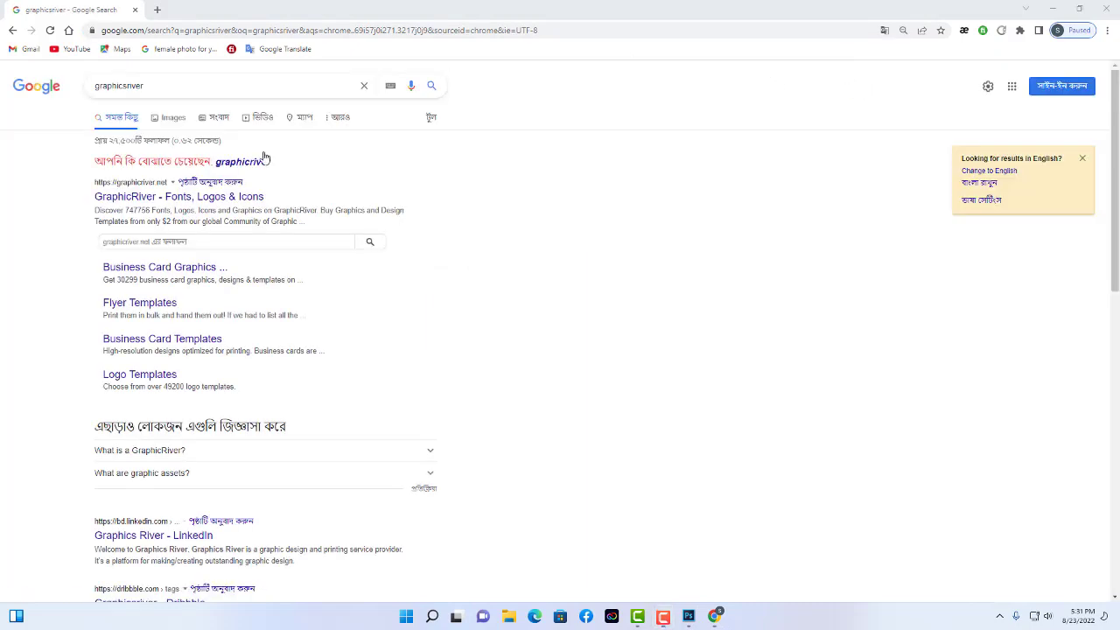
{"action": "right_click", "coordinate": [215, 199]}
Open the GraphicRiver result in a new tab and search Print templates for 'business card'.
{"action": "left_click", "coordinate": [235, 204]}
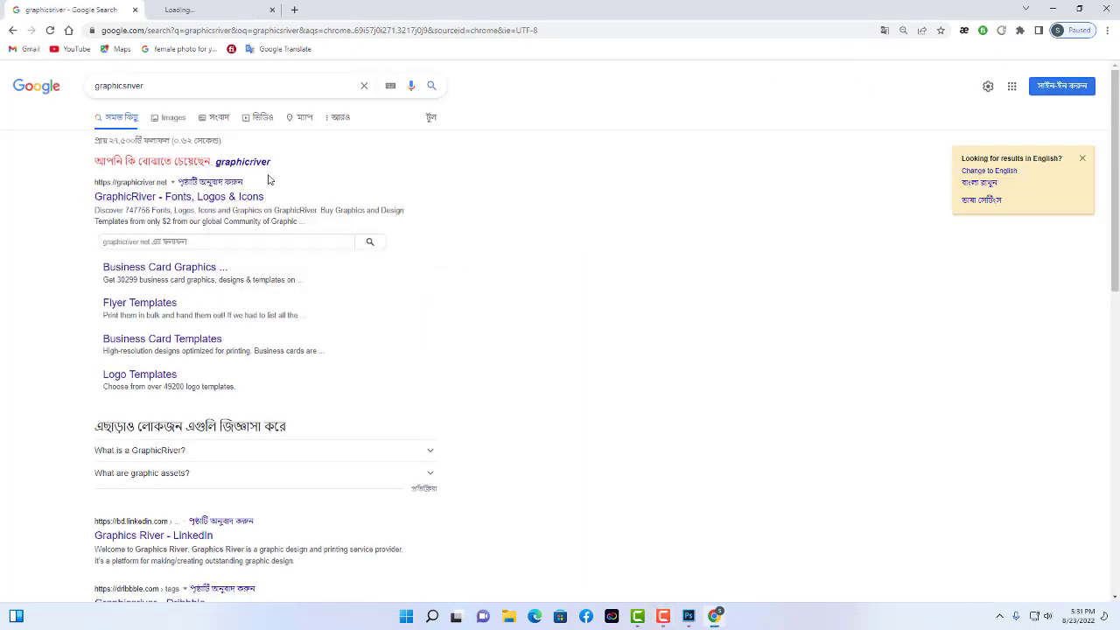
{"action": "left_click", "coordinate": [166, 9]}
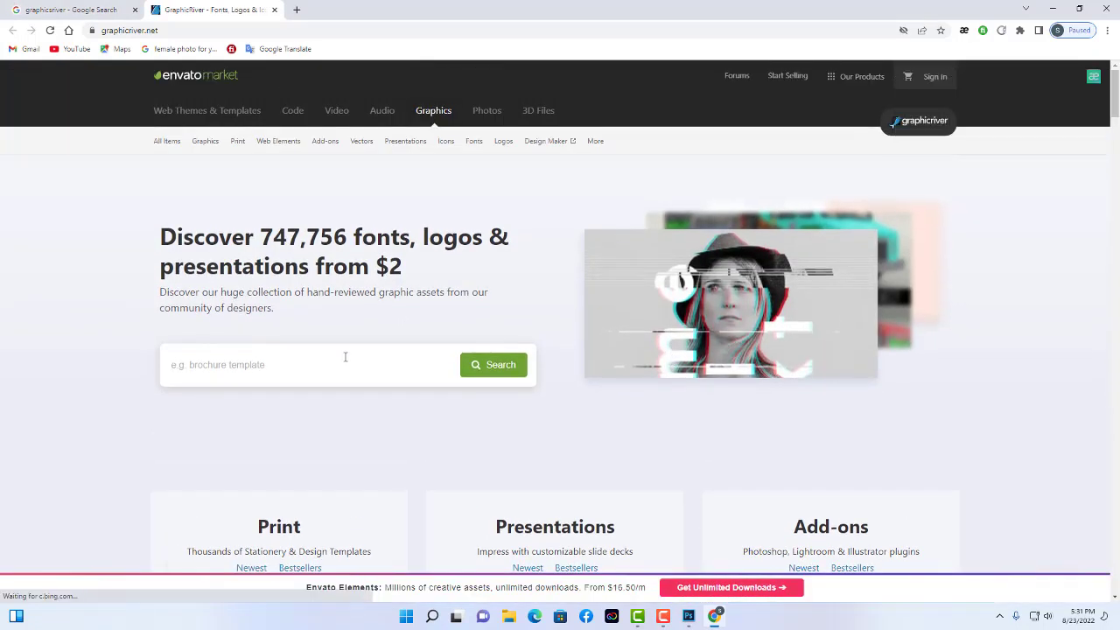
{"action": "type", "text": "busines"}
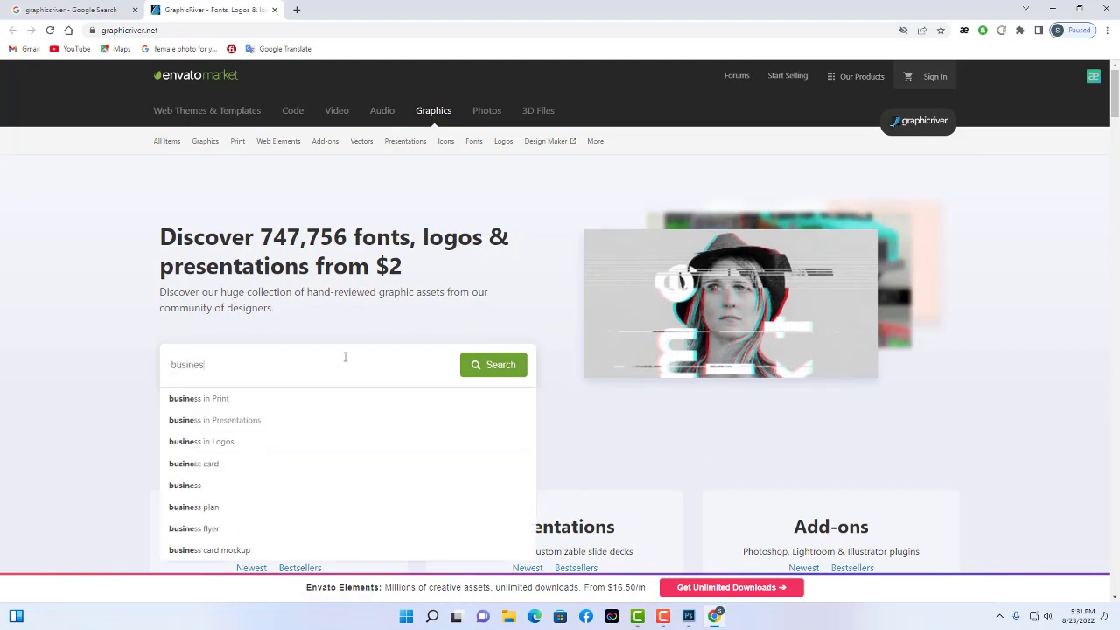
{"action": "type", "text": "s card"}
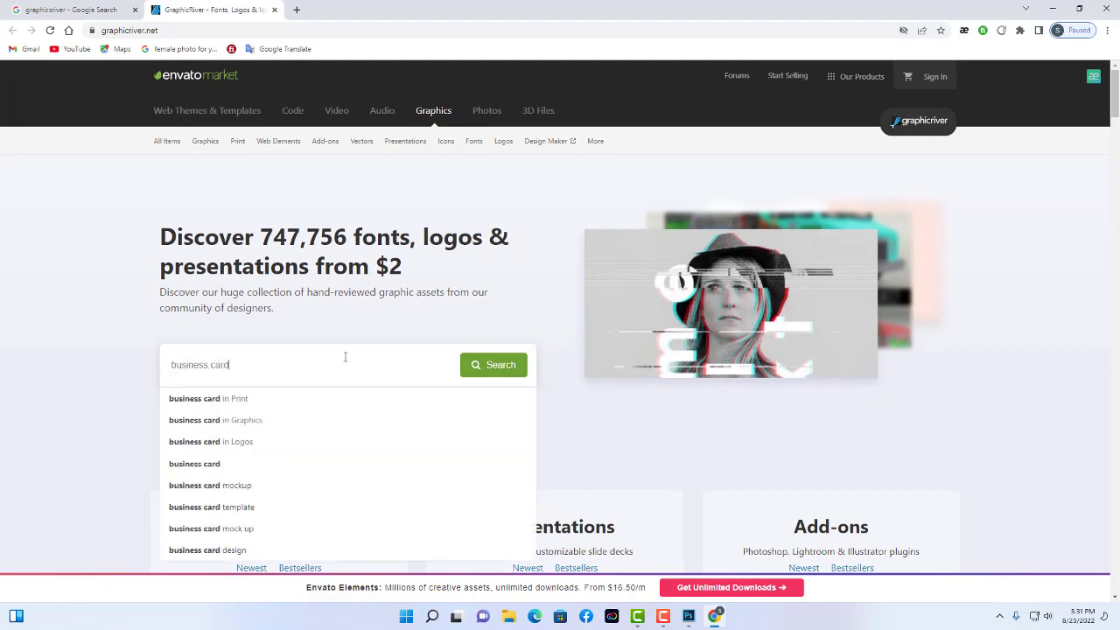
{"action": "left_click", "coordinate": [289, 398]}
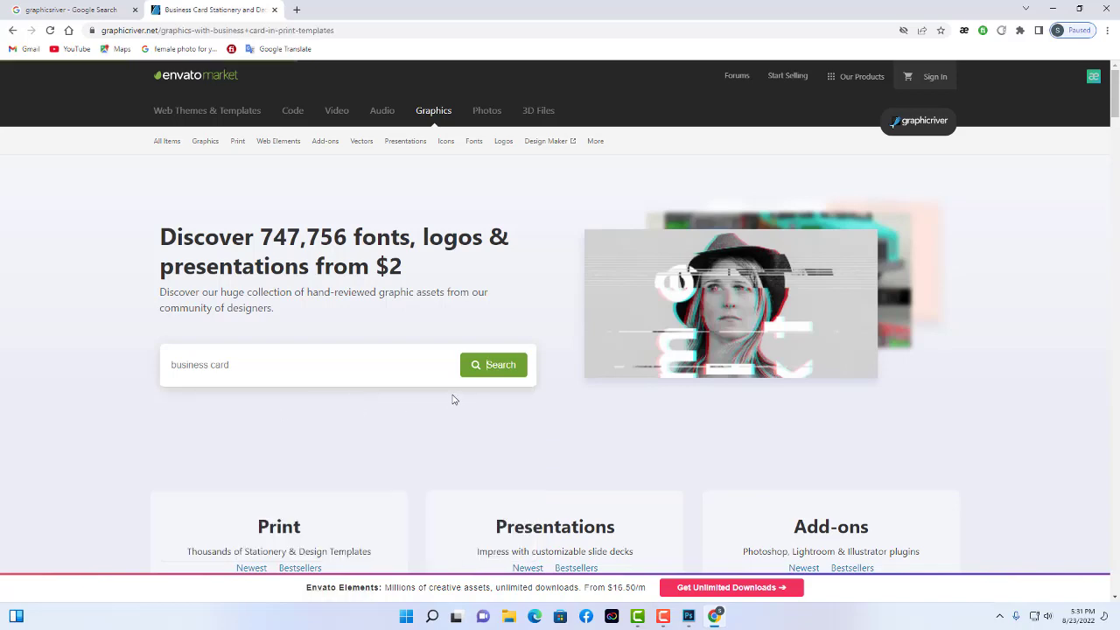
Scroll the results and open the Corporate Business Card listing.
{"action": "scroll", "coordinate": [610, 483], "scroll_direction": "down", "scroll_amount": 2}
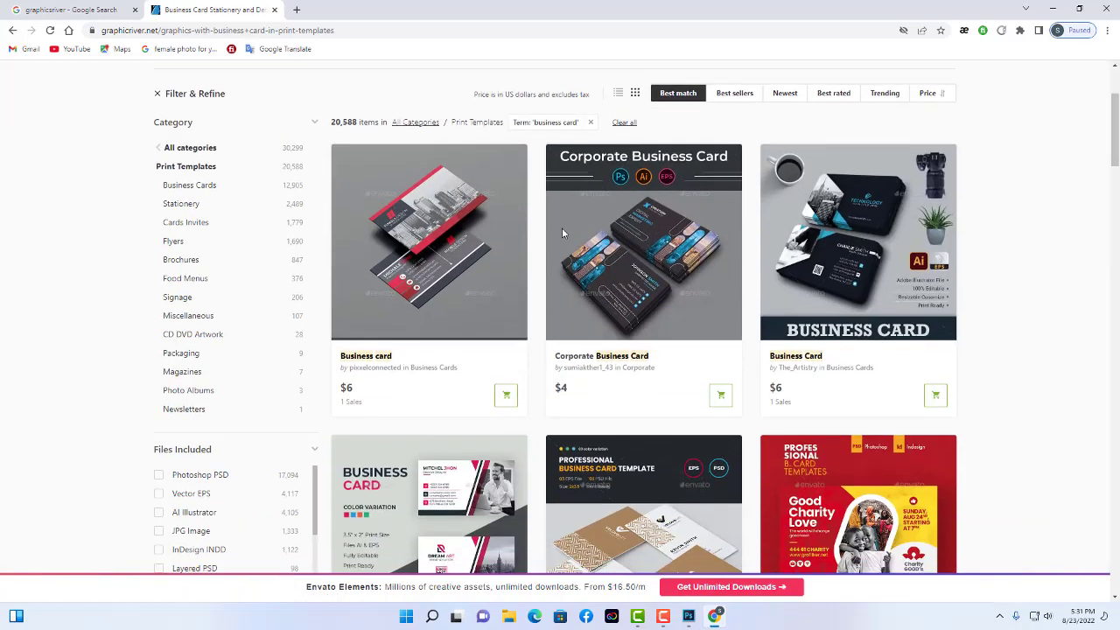
{"action": "scroll", "coordinate": [808, 362], "scroll_direction": "down", "scroll_amount": 1}
{"action": "scroll", "coordinate": [808, 362], "scroll_direction": "down", "scroll_amount": 3}
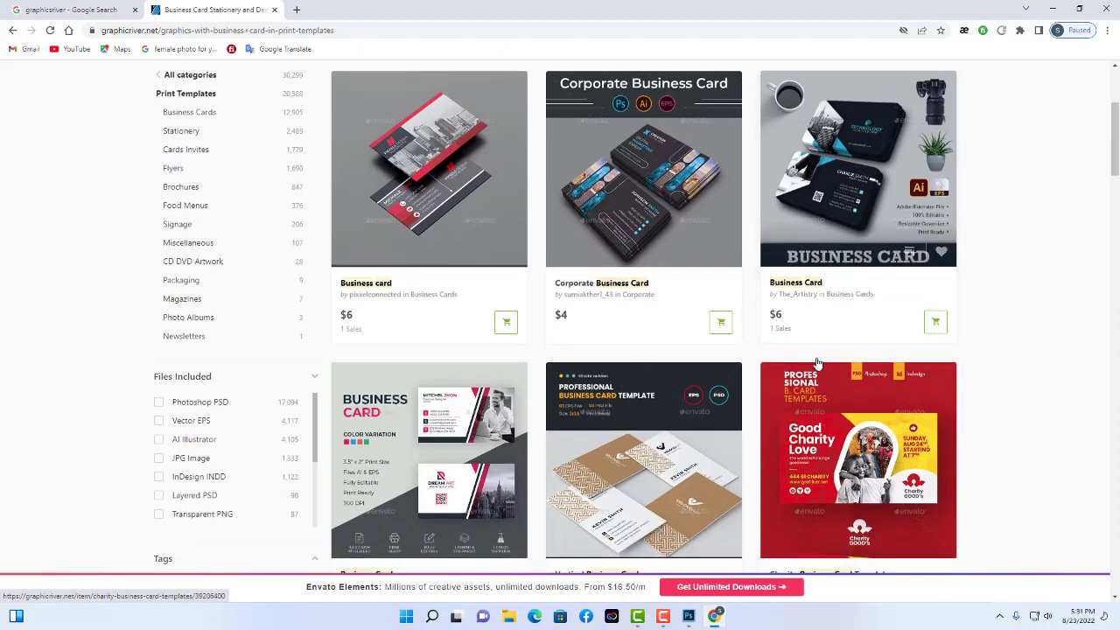
{"action": "scroll", "coordinate": [944, 381], "scroll_direction": "down", "scroll_amount": 2}
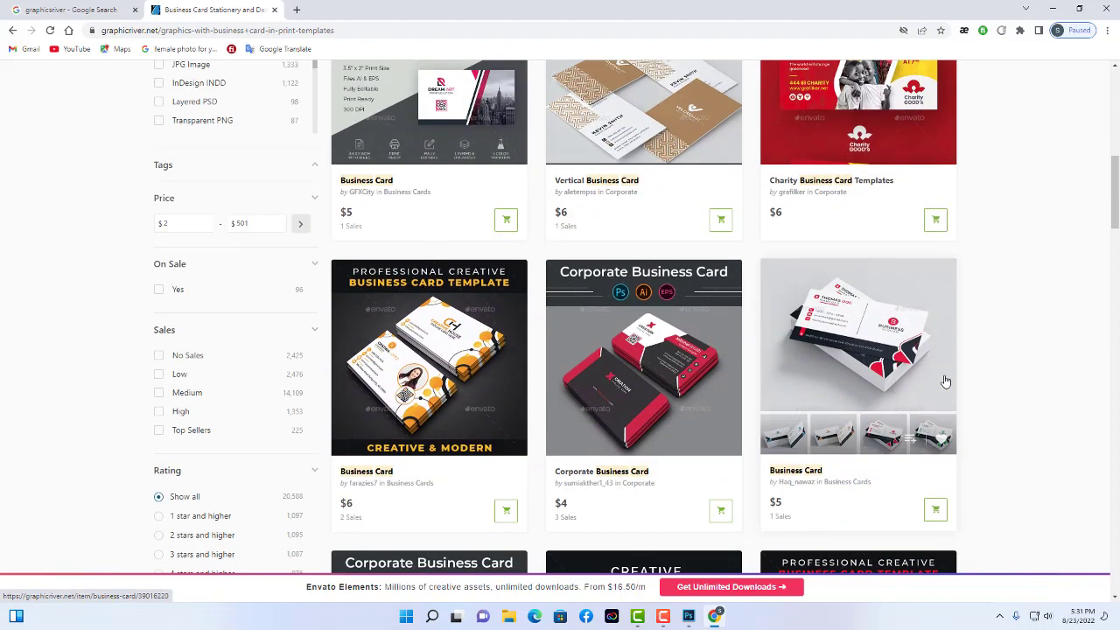
{"action": "left_click", "coordinate": [669, 363]}
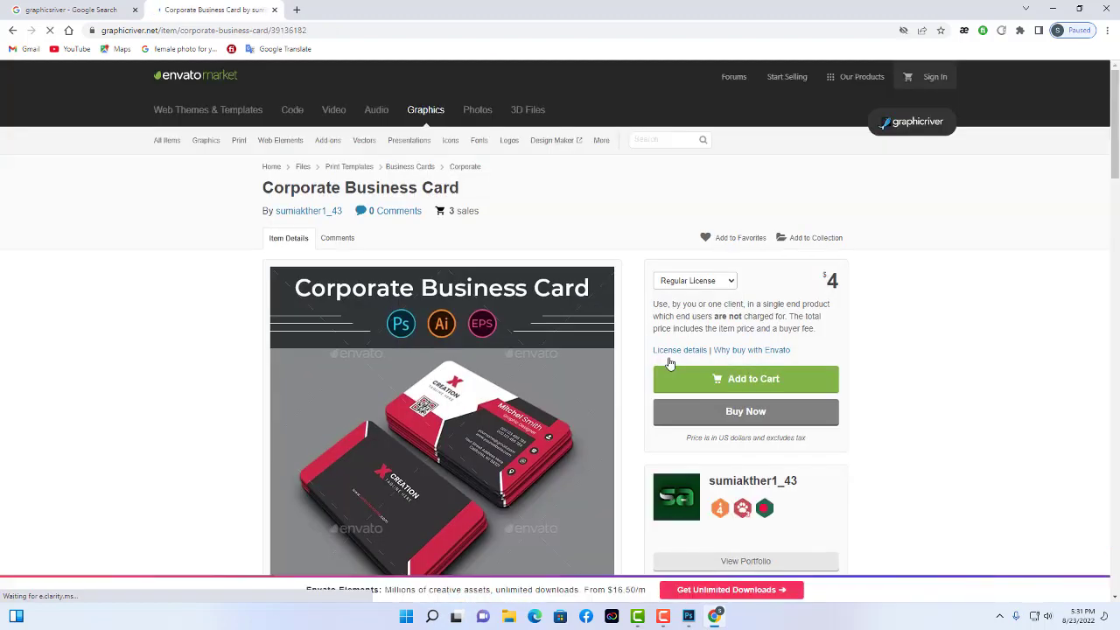
Enlarge the product preview and open the full image in a new tab.
{"action": "scroll", "coordinate": [977, 325], "scroll_direction": "down", "scroll_amount": 1}
{"action": "left_click", "coordinate": [463, 313]}
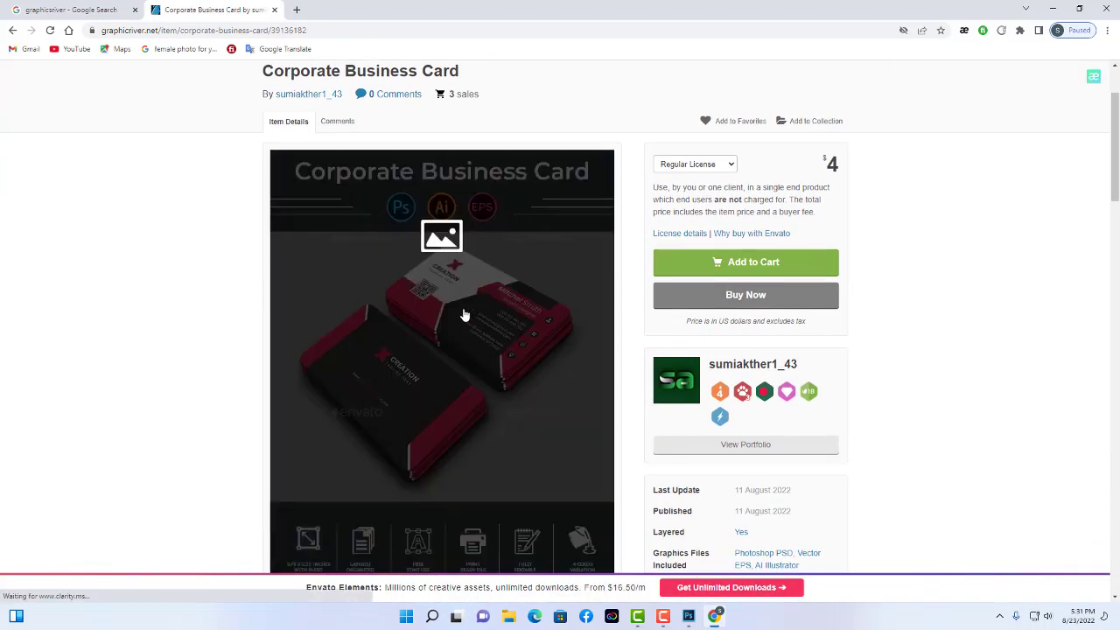
{"action": "right_click", "coordinate": [670, 282]}
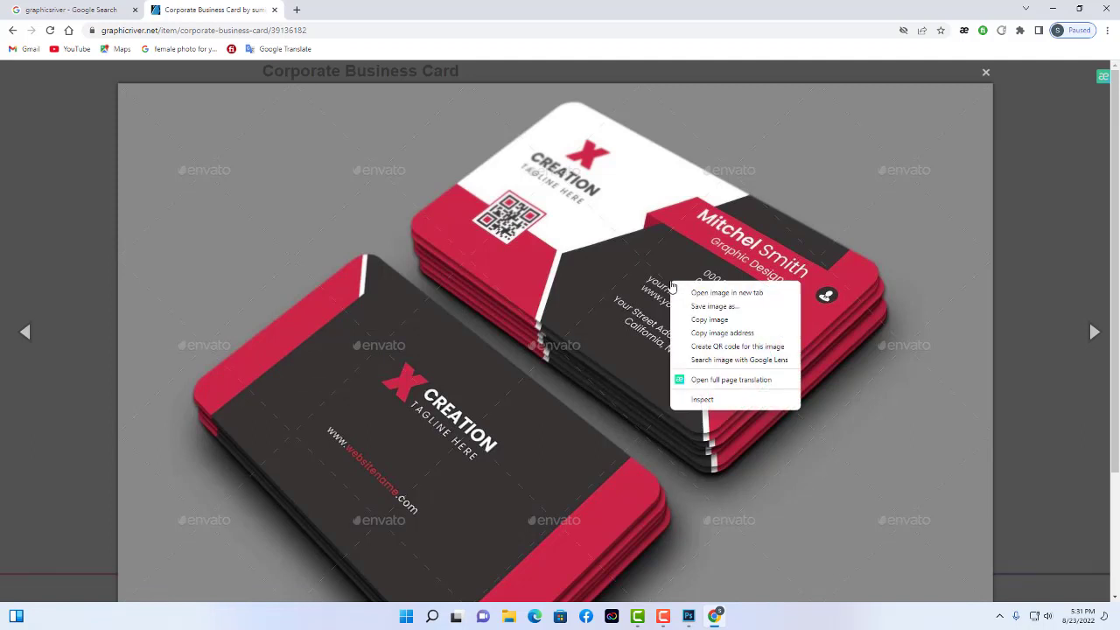
{"action": "left_click", "coordinate": [754, 294]}
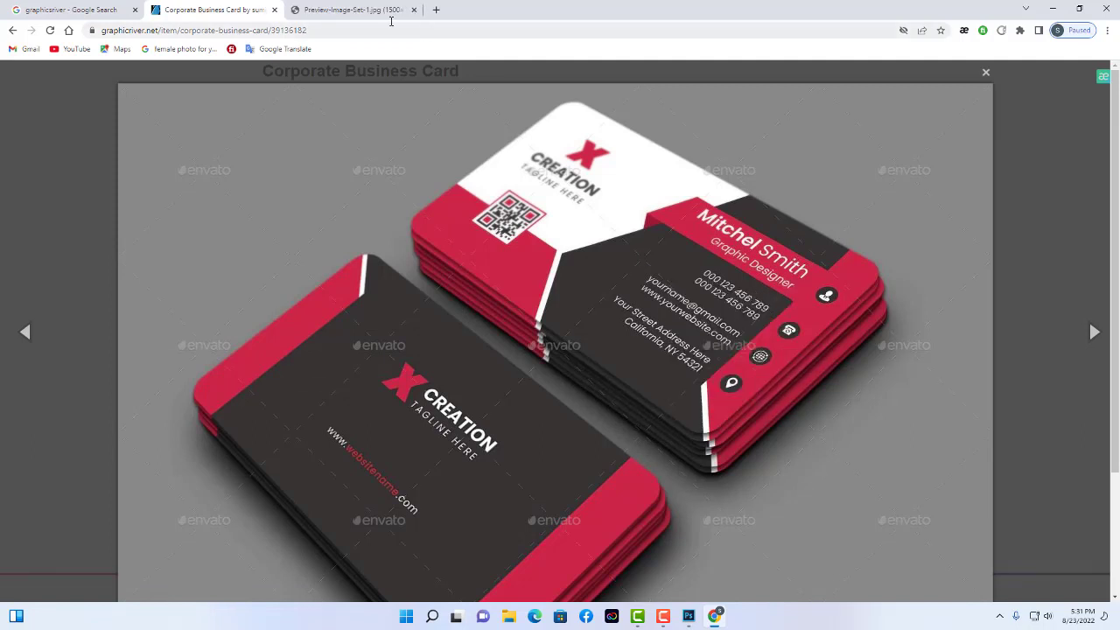
{"action": "left_click", "coordinate": [354, 11]}
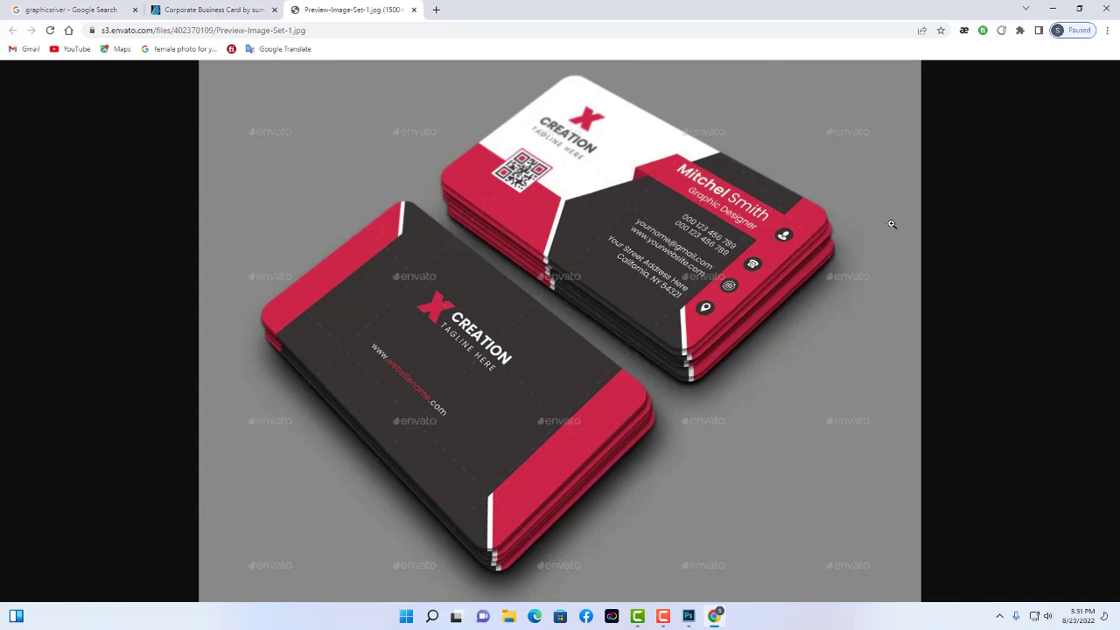
Save the card image to the Desktop as Preview-Image-Set-1.jpg and return to Photoshop.
{"action": "right_click", "coordinate": [676, 252]}
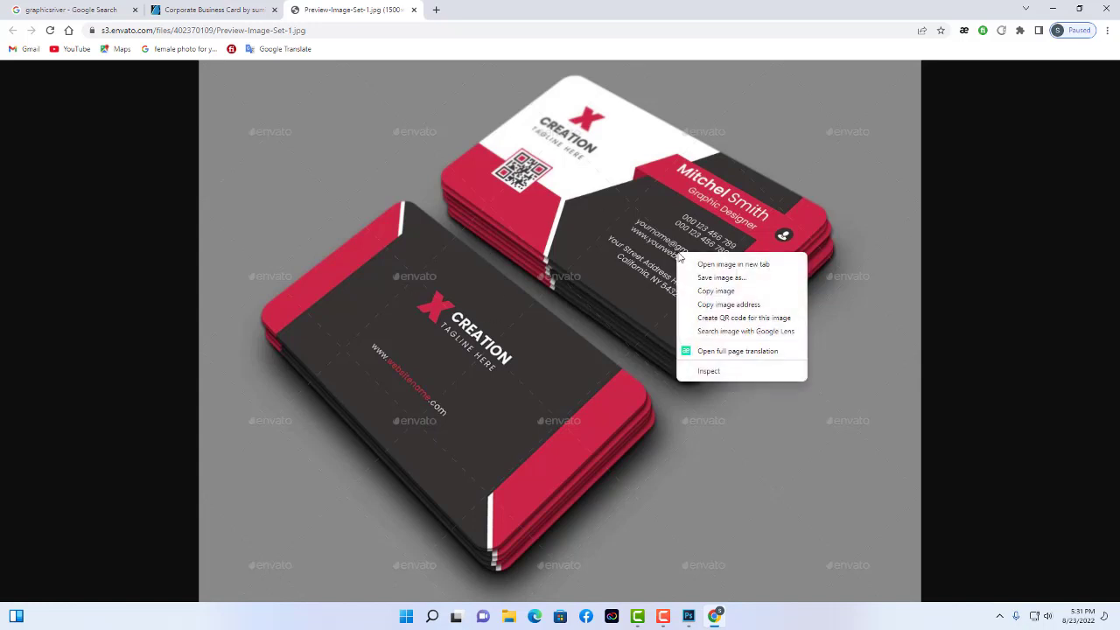
{"action": "left_click", "coordinate": [725, 280]}
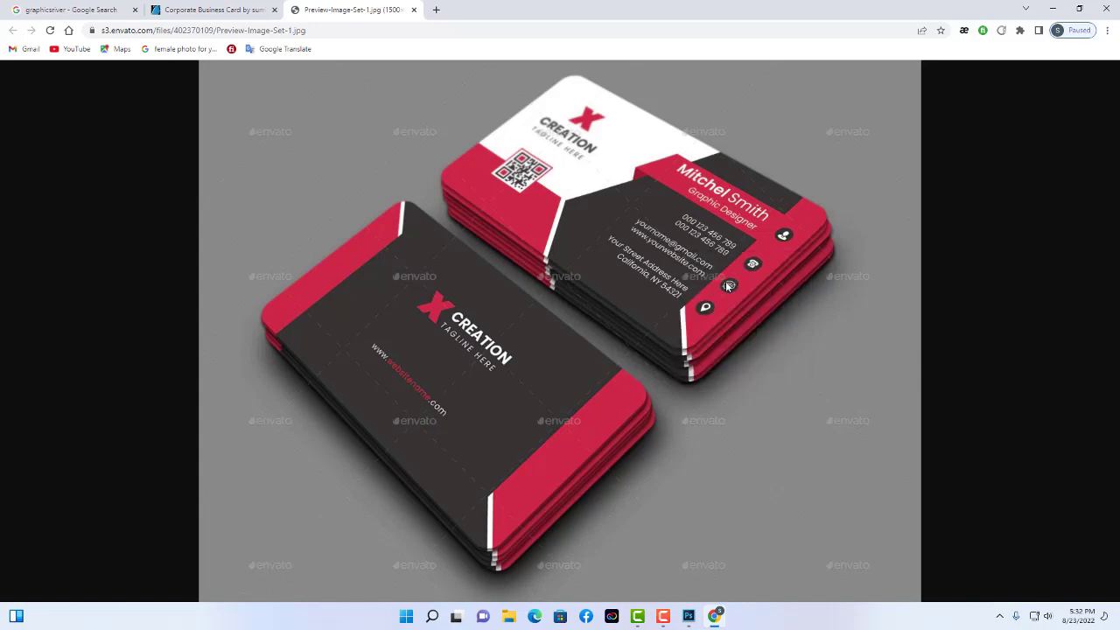
{"action": "left_click", "coordinate": [53, 102]}
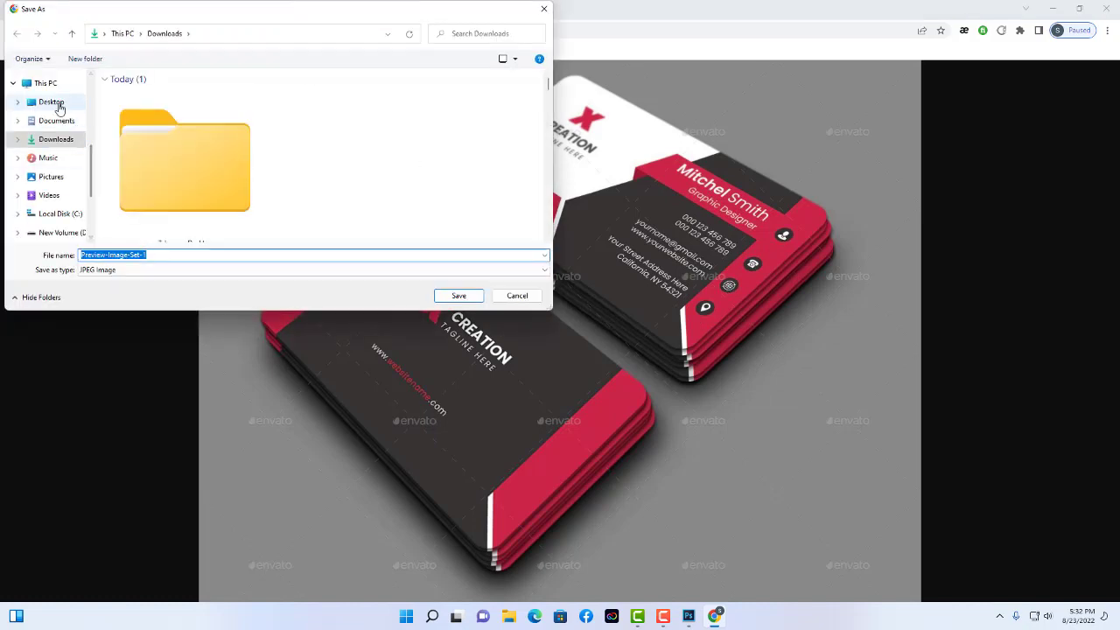
{"action": "left_click", "coordinate": [458, 296]}
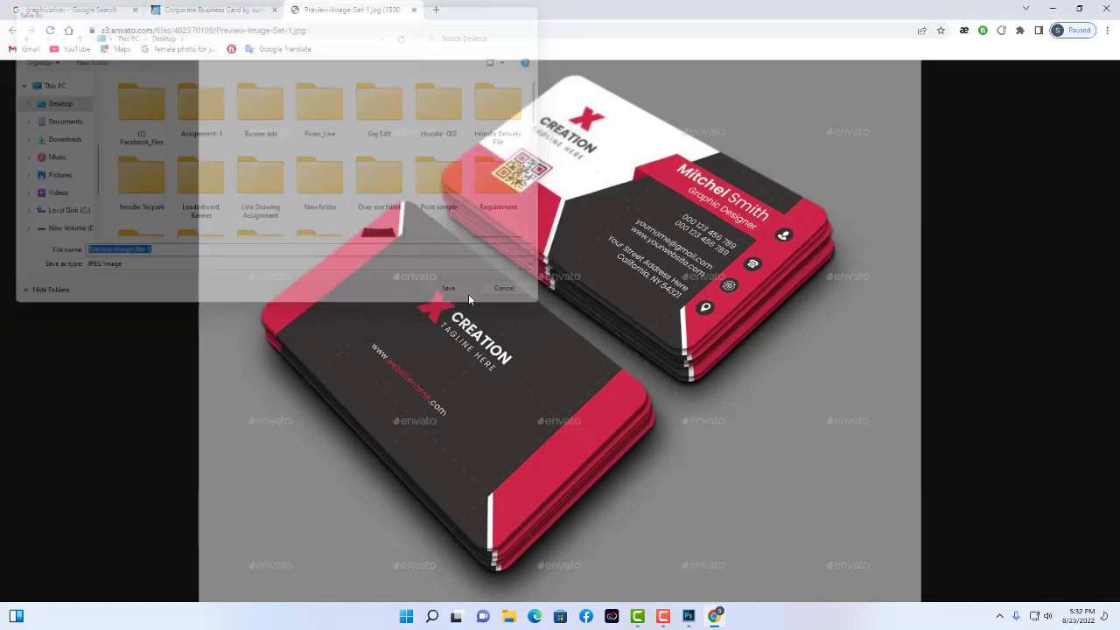
{"action": "left_click", "coordinate": [688, 616]}
Bring up File > Open and browse to the Desktop.
{"action": "left_click", "coordinate": [33, 8]}
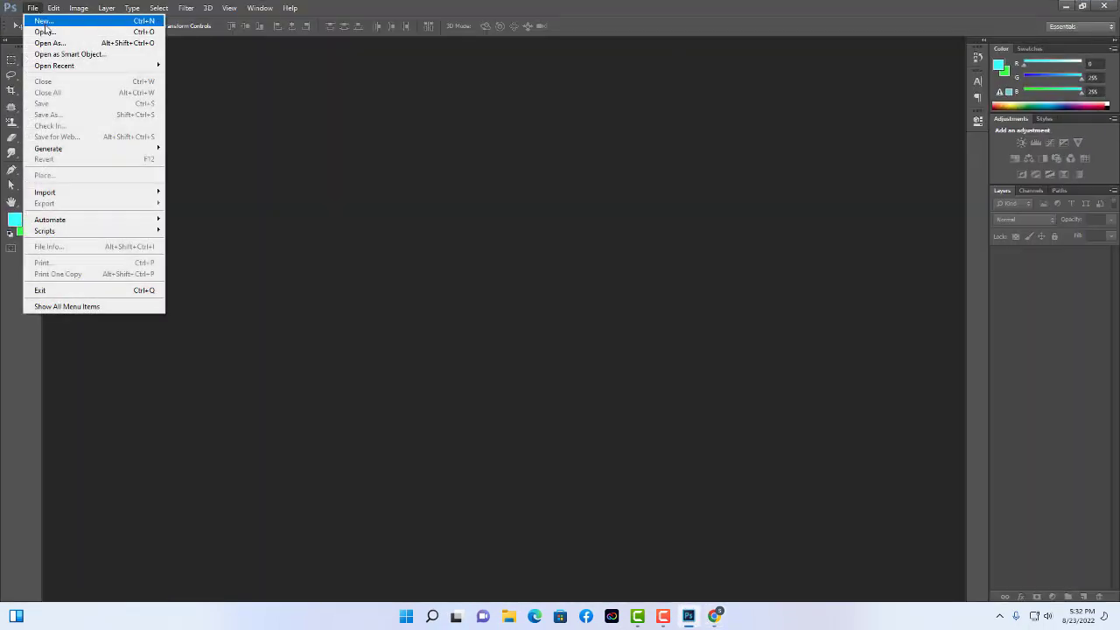
{"action": "left_click", "coordinate": [43, 32]}
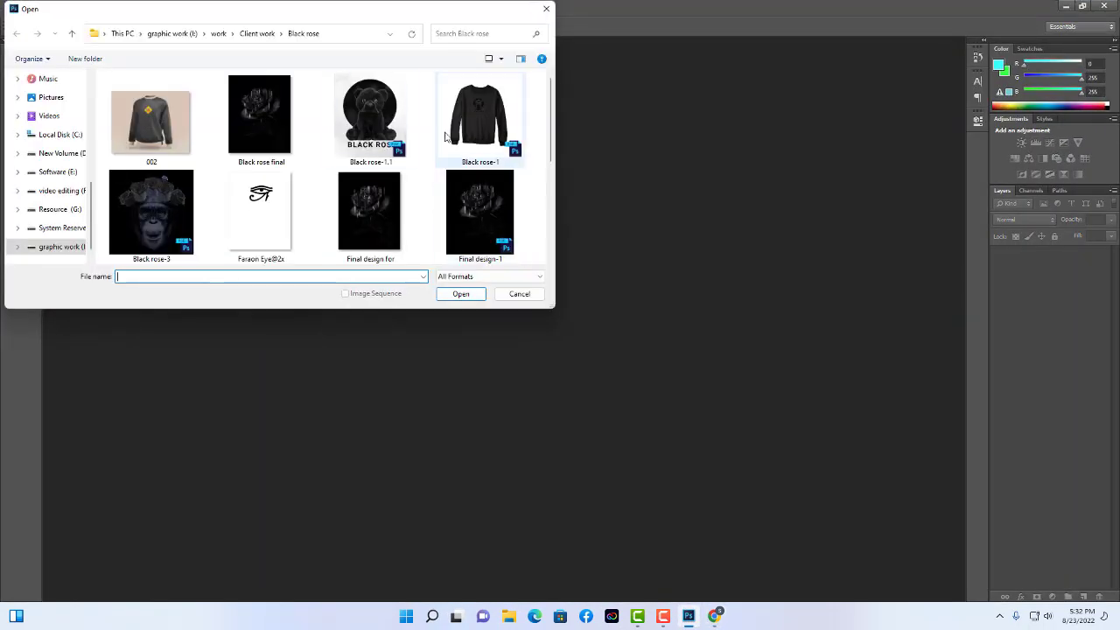
{"action": "scroll", "coordinate": [96, 202], "scroll_direction": "up", "scroll_amount": 1}
{"action": "scroll", "coordinate": [96, 202], "scroll_direction": "up", "scroll_amount": 3}
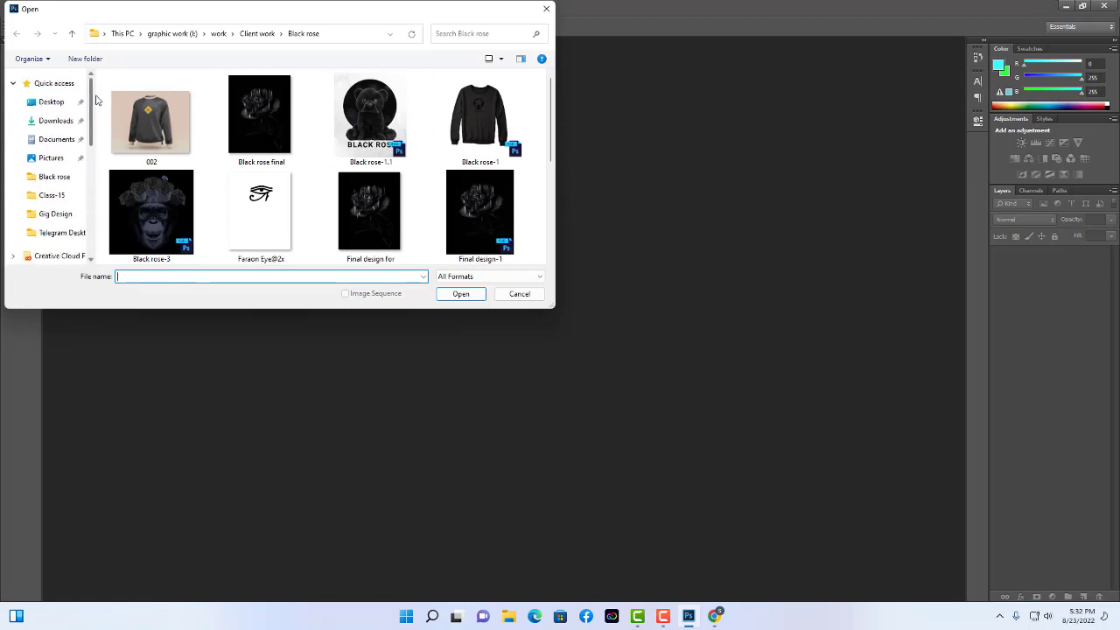
{"action": "left_click", "coordinate": [61, 104]}
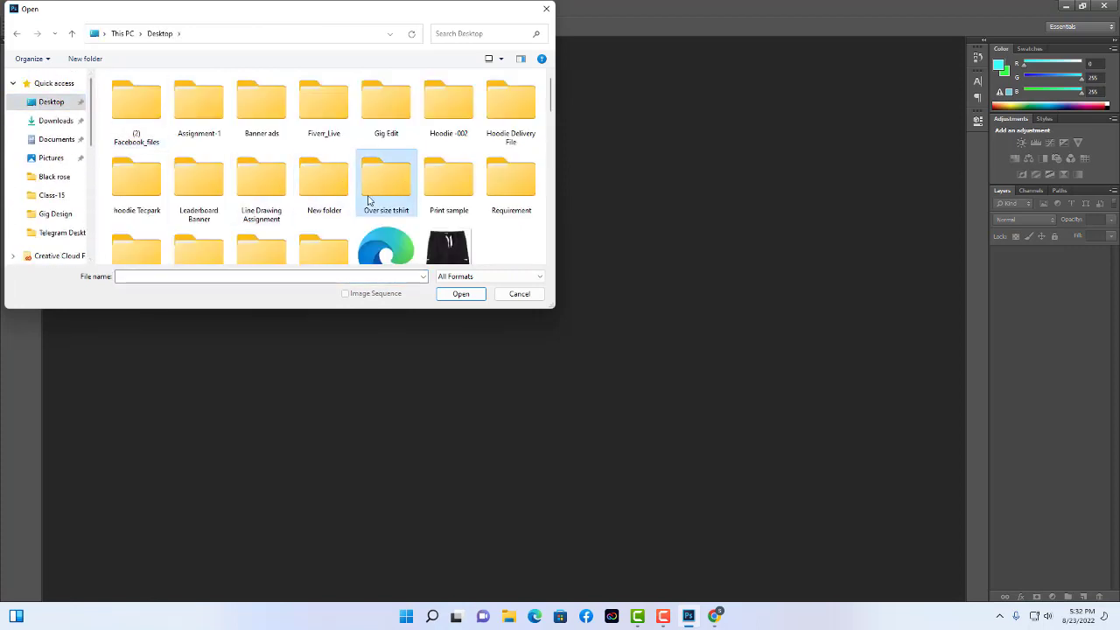
Open Preview-Image-Set-1 and dock it as a tabbed document.
{"action": "scroll", "coordinate": [369, 203], "scroll_direction": "down", "scroll_amount": 2}
{"action": "scroll", "coordinate": [371, 223], "scroll_direction": "down", "scroll_amount": 3}
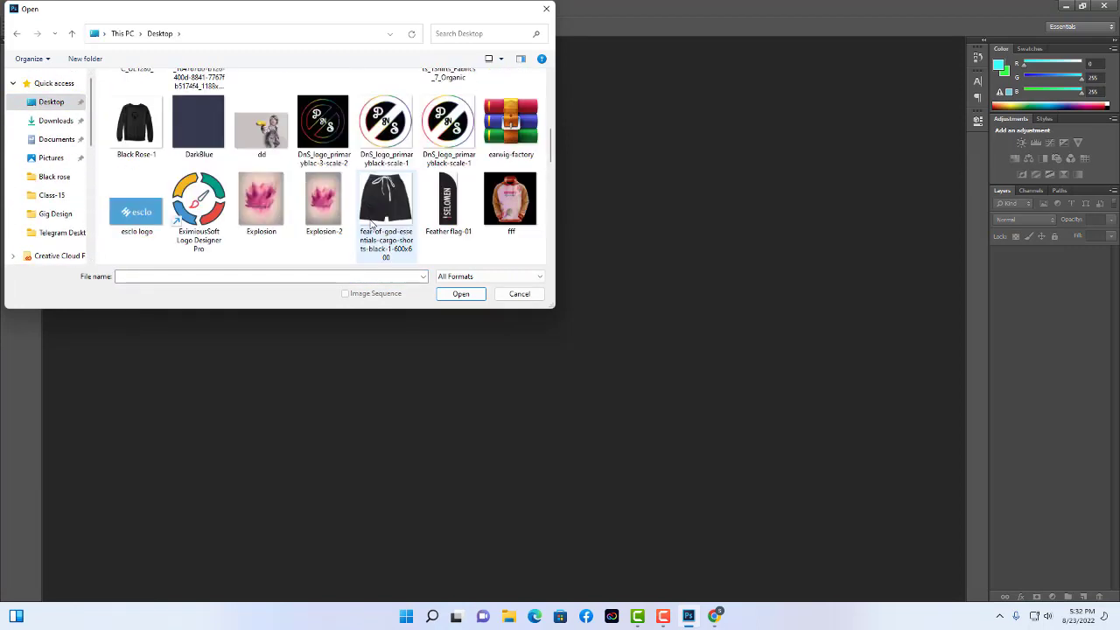
{"action": "scroll", "coordinate": [371, 224], "scroll_direction": "down", "scroll_amount": 3}
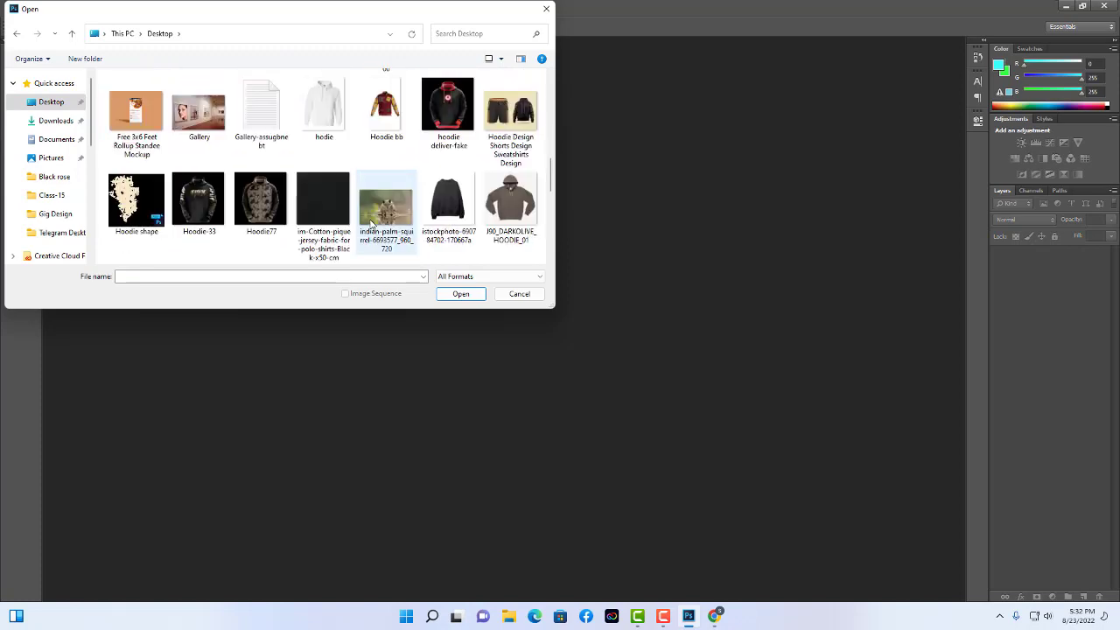
{"action": "scroll", "coordinate": [371, 224], "scroll_direction": "down", "scroll_amount": 3}
{"action": "scroll", "coordinate": [371, 224], "scroll_direction": "down", "scroll_amount": 2}
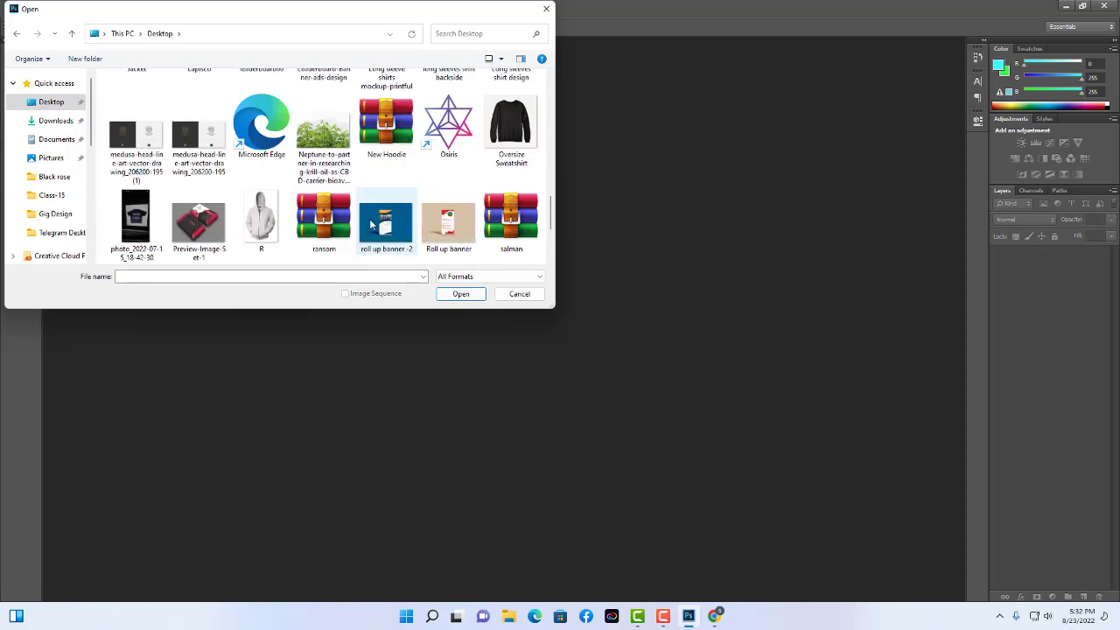
{"action": "left_click", "coordinate": [223, 232]}
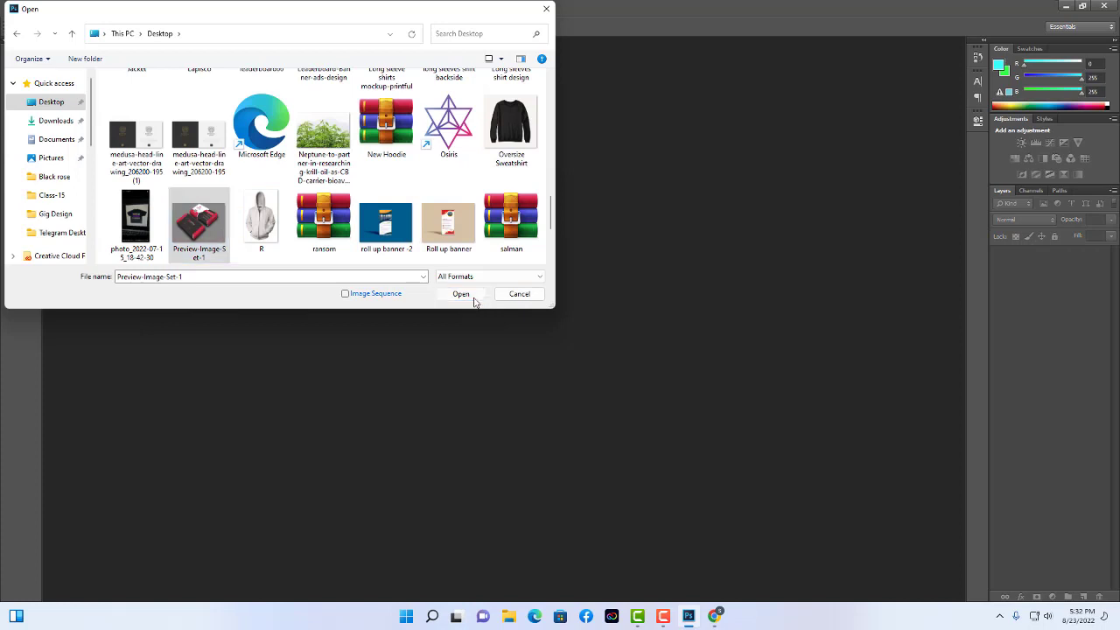
{"action": "left_click", "coordinate": [473, 295]}
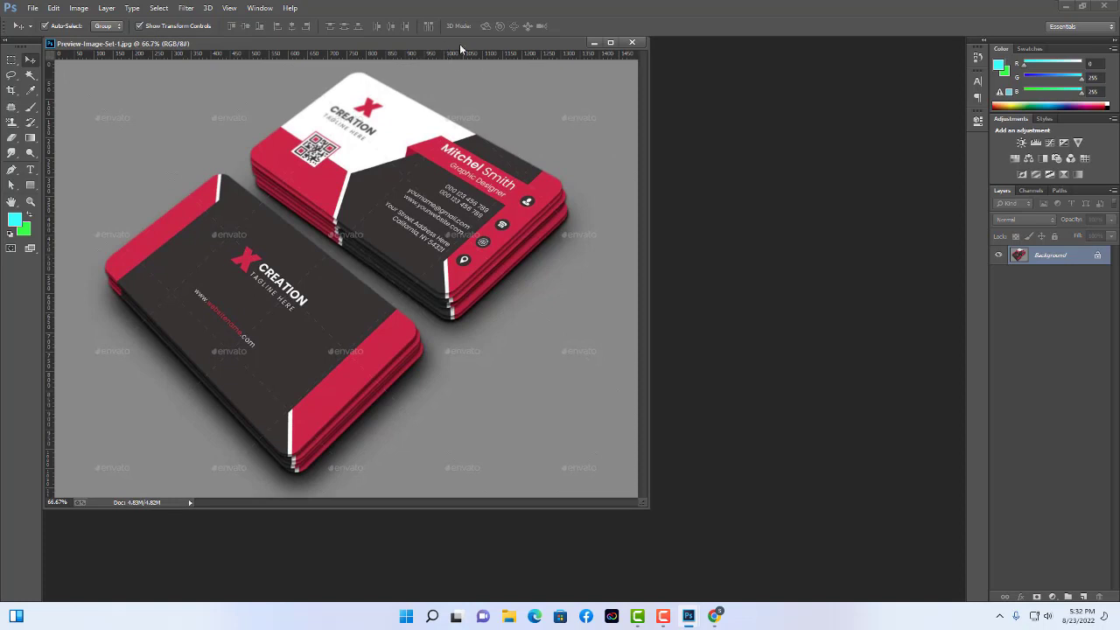
{"action": "left_click_drag", "start_coordinate": [459, 44], "coordinate": [560, 45]}
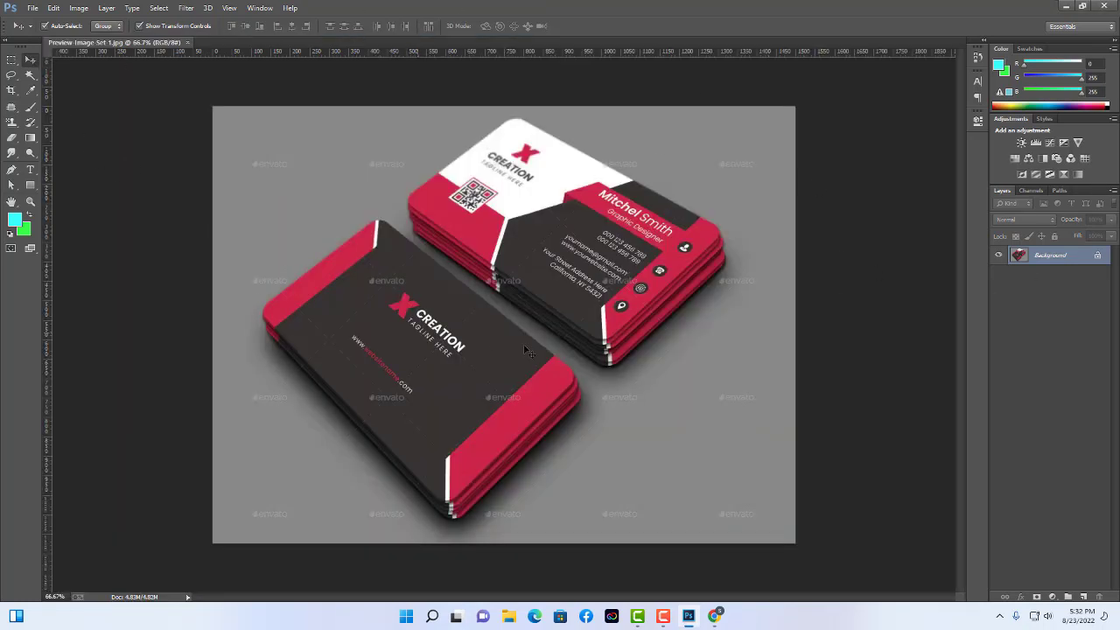
Create a new 3.5 × 2 inch, 300 ppi CMYK document and dock it beside the reference.
{"action": "left_click", "coordinate": [31, 9]}
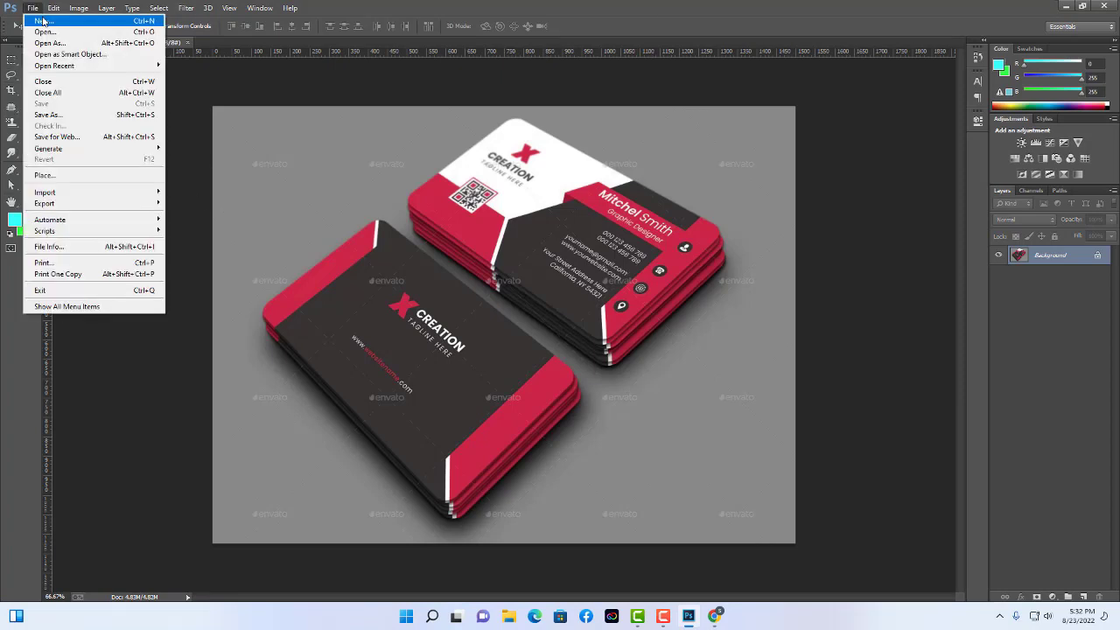
{"action": "left_click", "coordinate": [42, 19]}
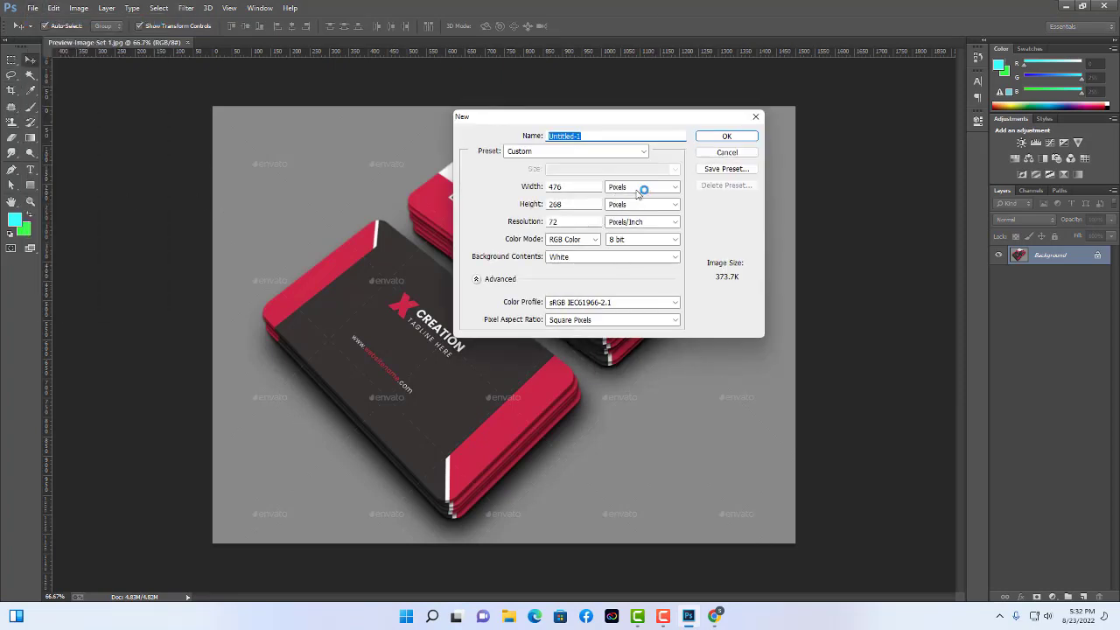
{"action": "left_click", "coordinate": [644, 187]}
{"action": "left_click", "coordinate": [639, 197]}
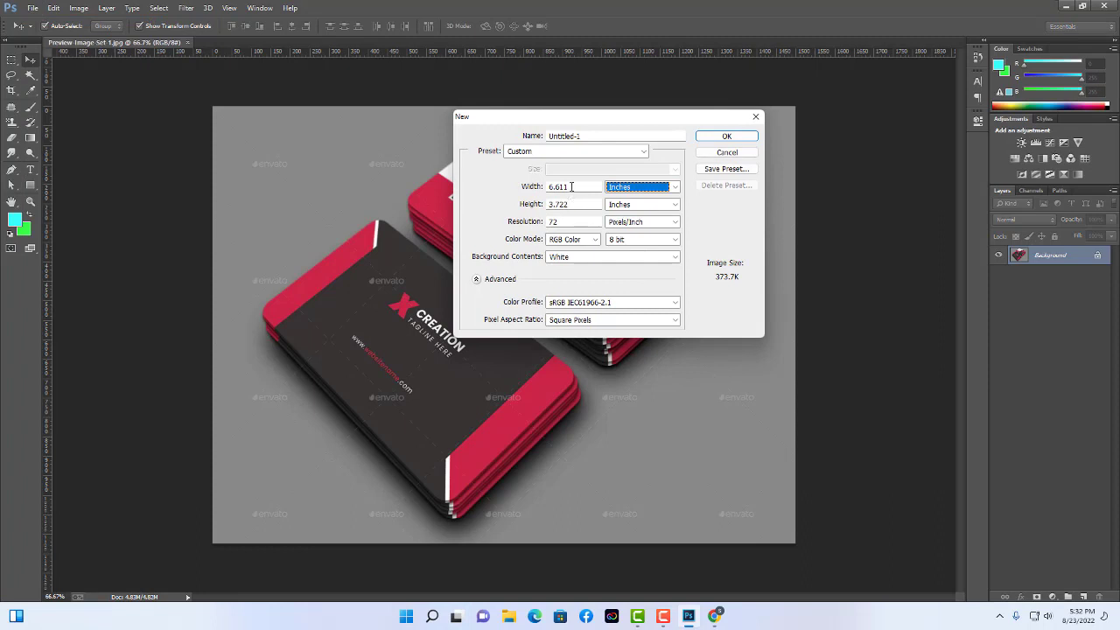
{"action": "left_click_drag", "start_coordinate": [571, 187], "coordinate": [433, 191]}
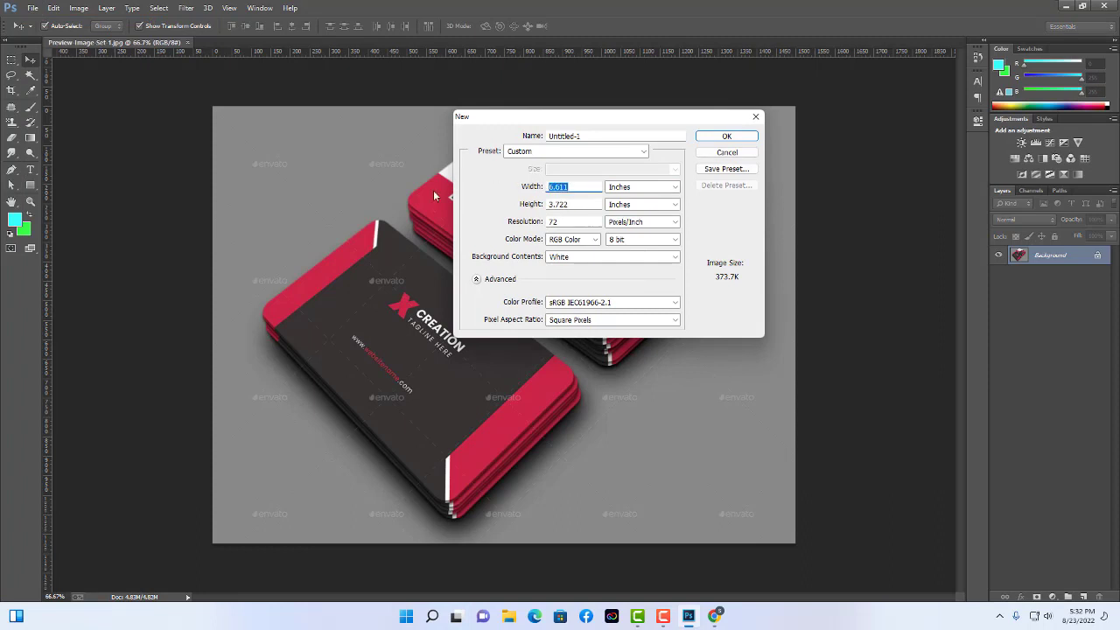
{"action": "type", "text": "3.5"}
{"action": "left_click_drag", "start_coordinate": [572, 204], "coordinate": [418, 199]}
{"action": "type", "text": "2"}
{"action": "key", "text": "Tab"}
{"action": "type", "text": "30"}
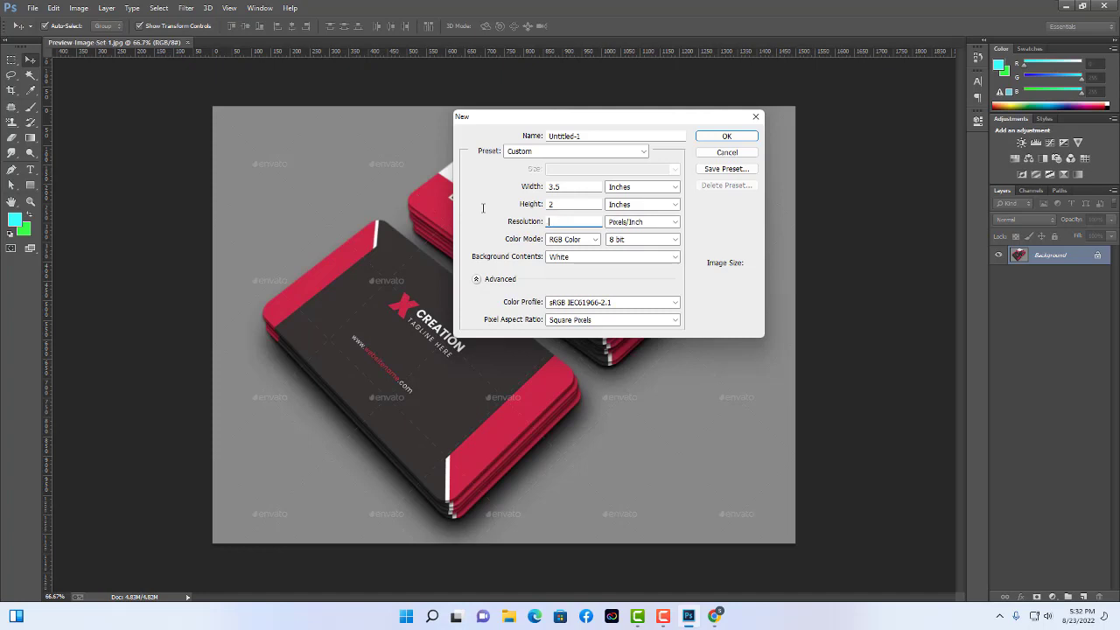
{"action": "type", "text": "300"}
{"action": "left_click", "coordinate": [576, 240]}
{"action": "left_click", "coordinate": [570, 276]}
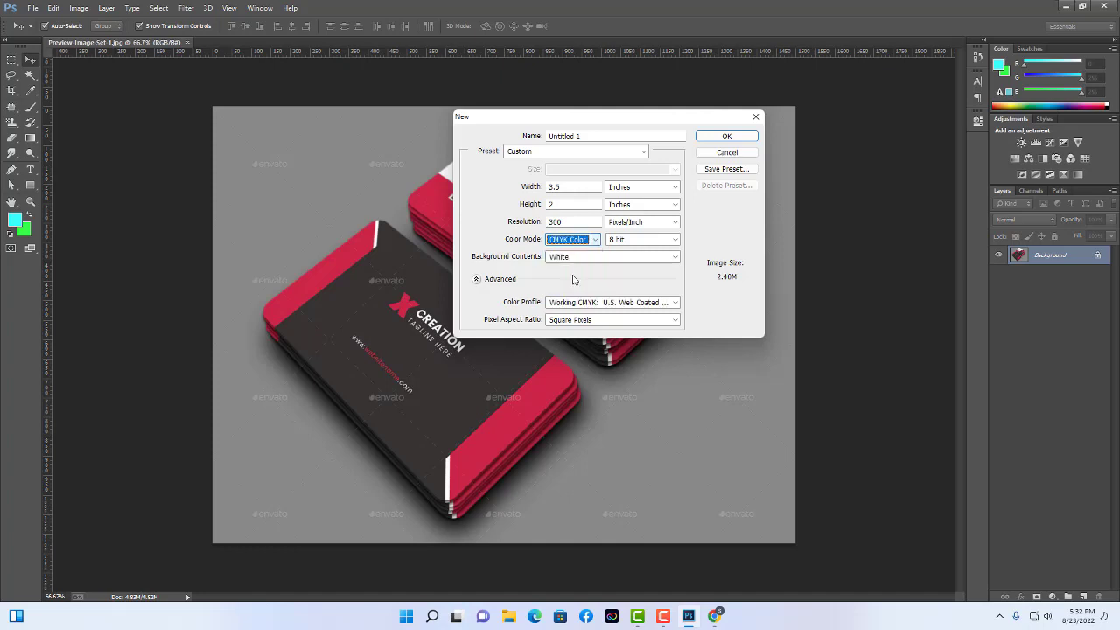
{"action": "left_click", "coordinate": [727, 137]}
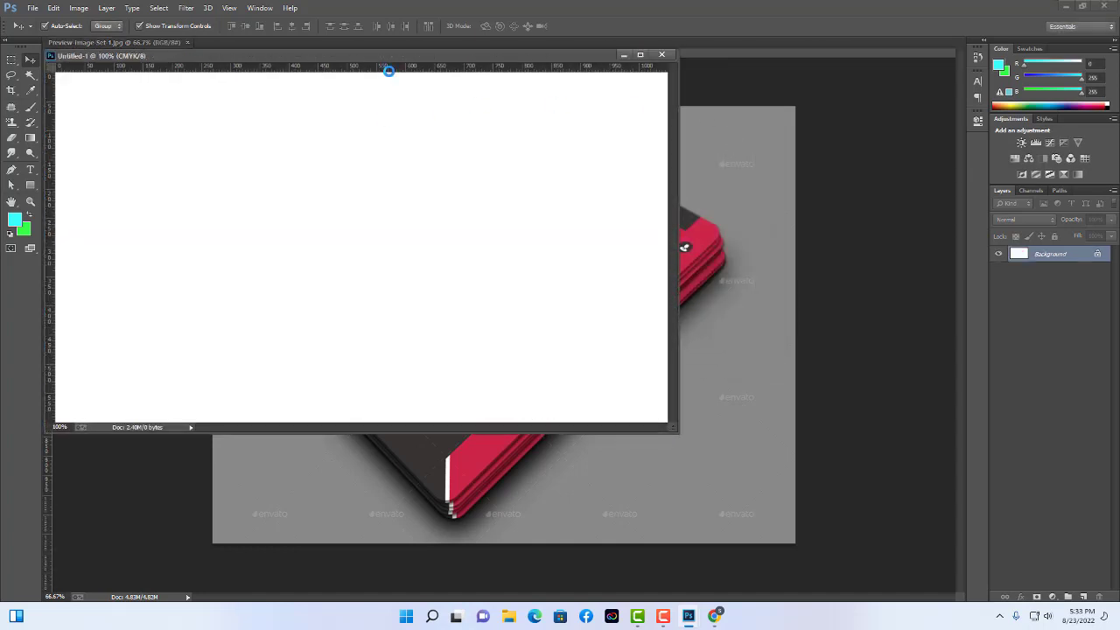
{"action": "left_click_drag", "start_coordinate": [367, 58], "coordinate": [495, 47]}
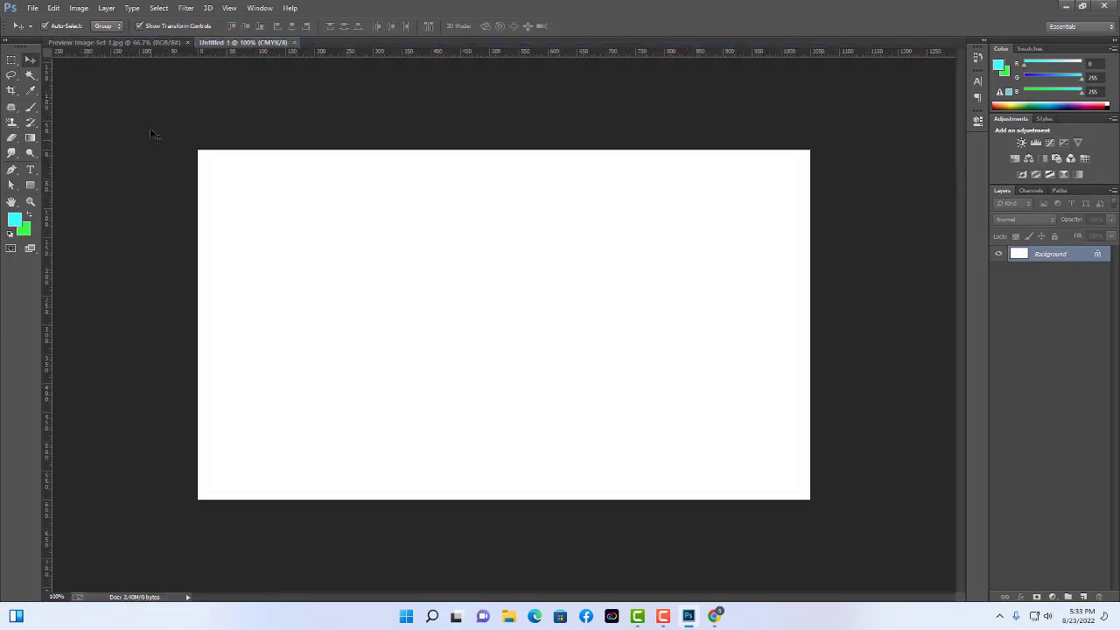
Check the reference image, then return to the blank card document.
{"action": "left_click", "coordinate": [125, 42]}
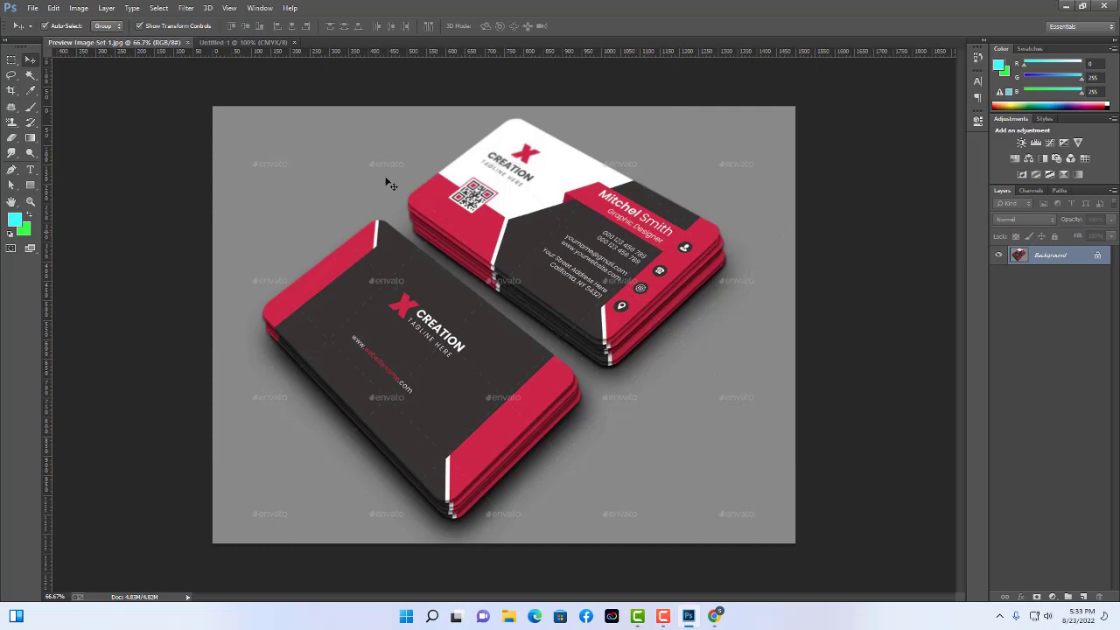
{"action": "left_click", "coordinate": [245, 42]}
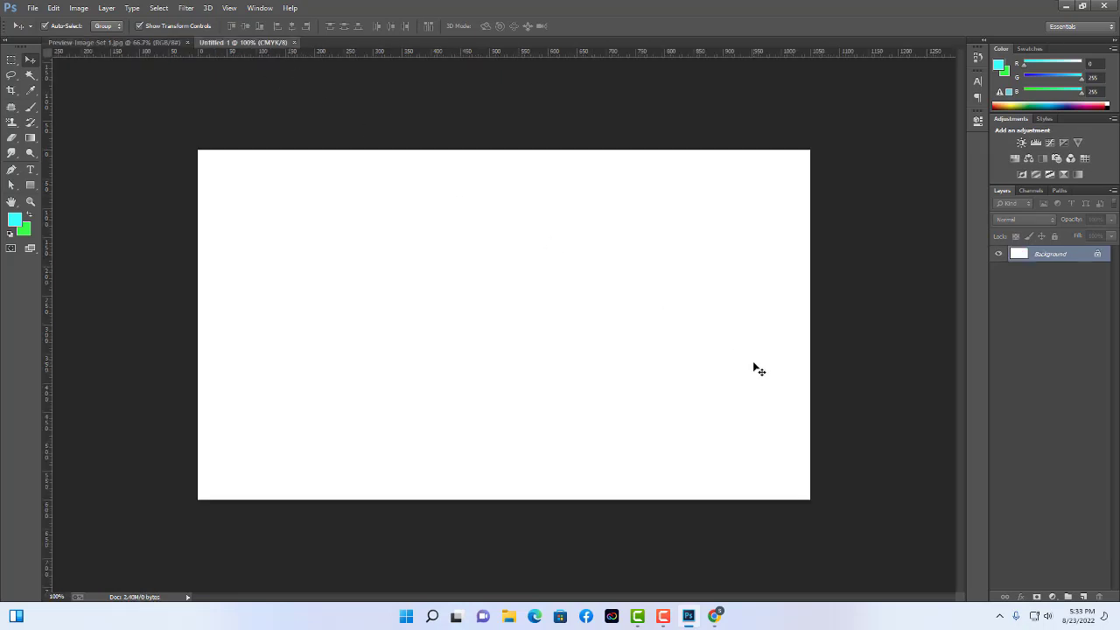
{"action": "left_click", "coordinate": [78, 8]}
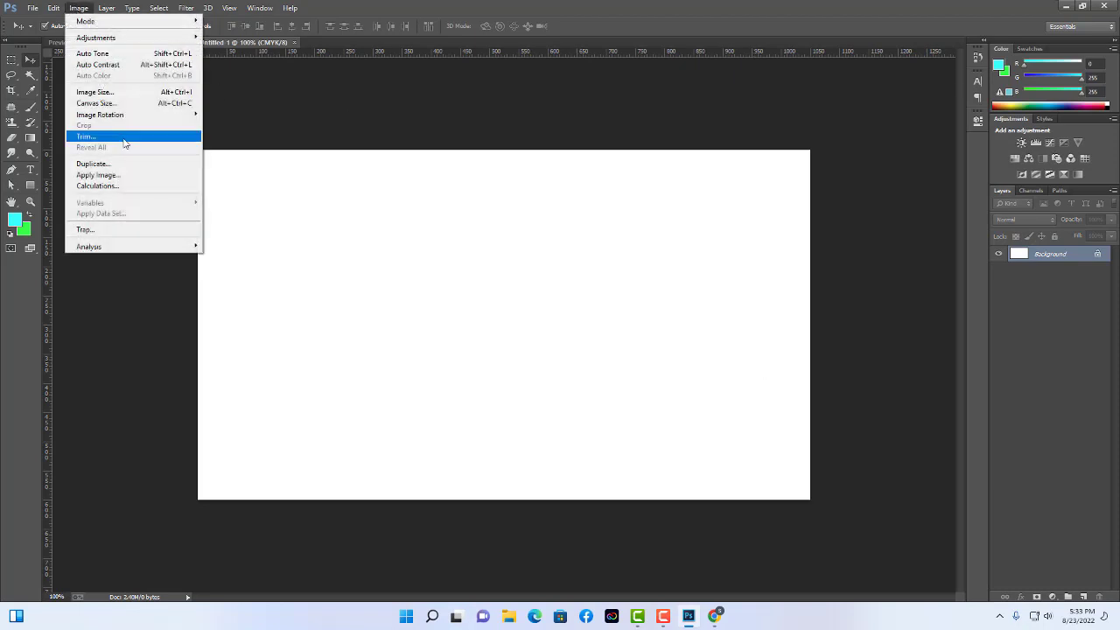
{"action": "left_click", "coordinate": [415, 230]}
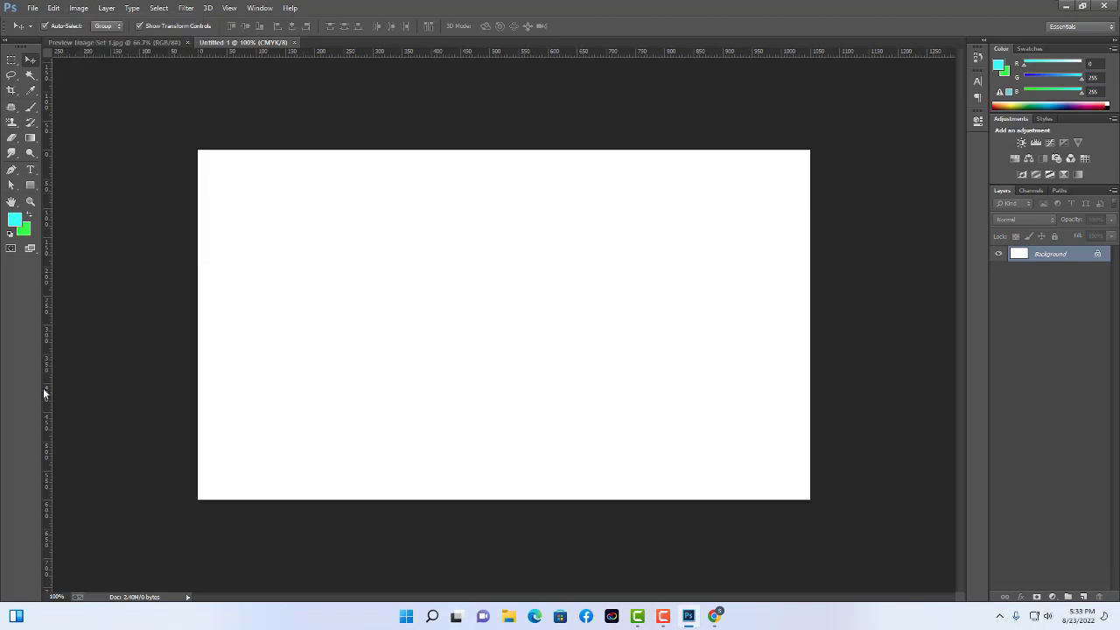
Drag guides from the rulers onto the left, top, bottom and right canvas edges.
{"action": "left_click_drag", "start_coordinate": [44, 393], "coordinate": [200, 389]}
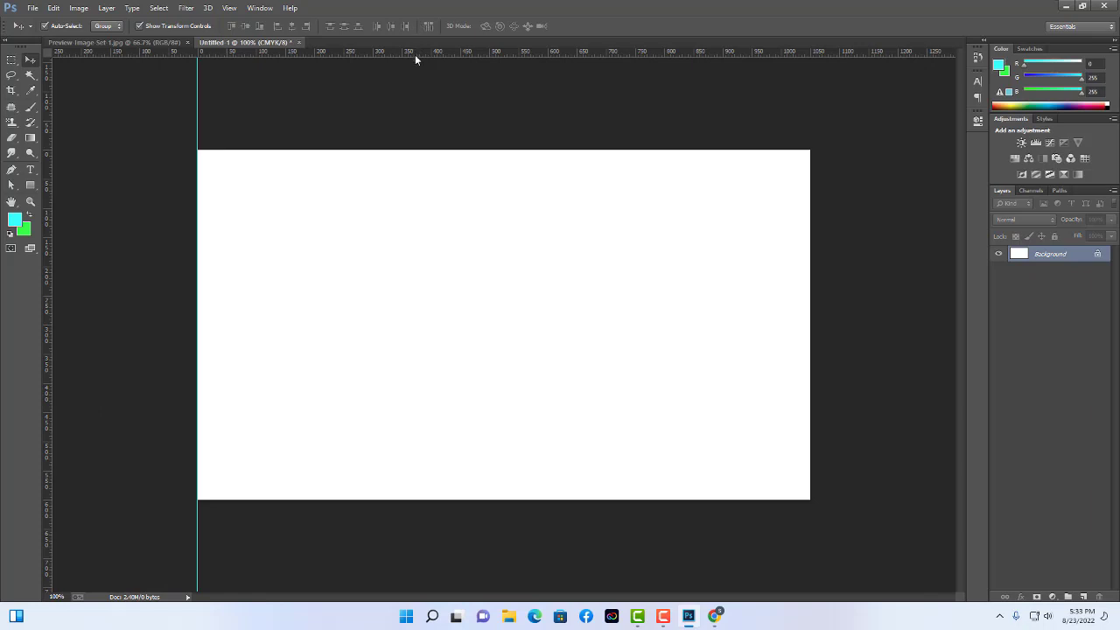
{"action": "left_click_drag", "start_coordinate": [415, 54], "coordinate": [425, 149]}
{"action": "left_click_drag", "start_coordinate": [475, 50], "coordinate": [537, 499]}
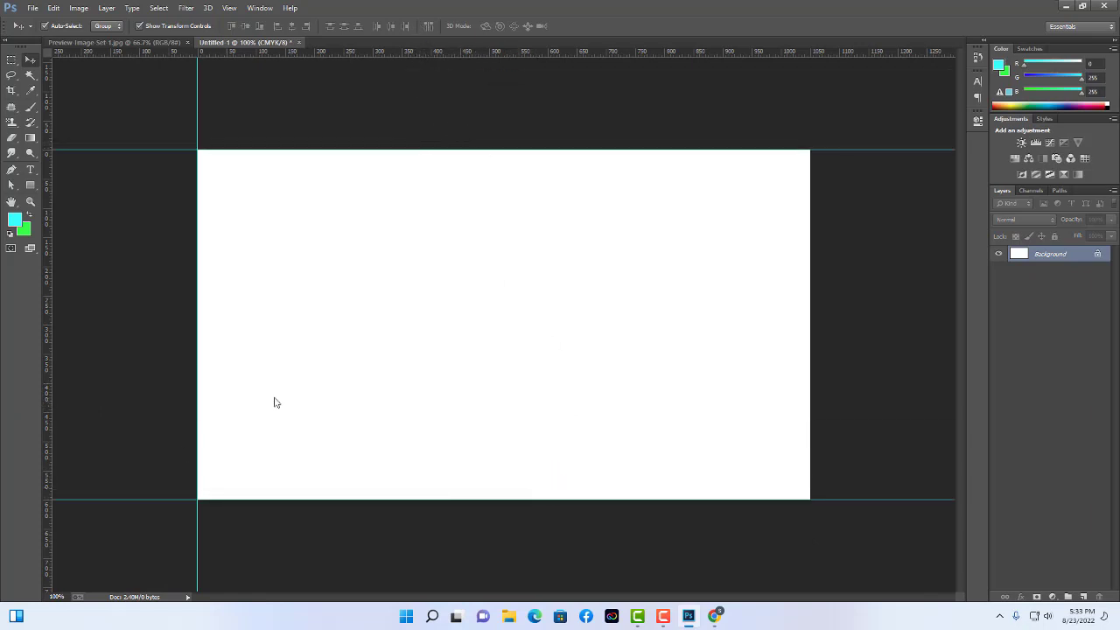
{"action": "left_click_drag", "start_coordinate": [47, 398], "coordinate": [810, 379]}
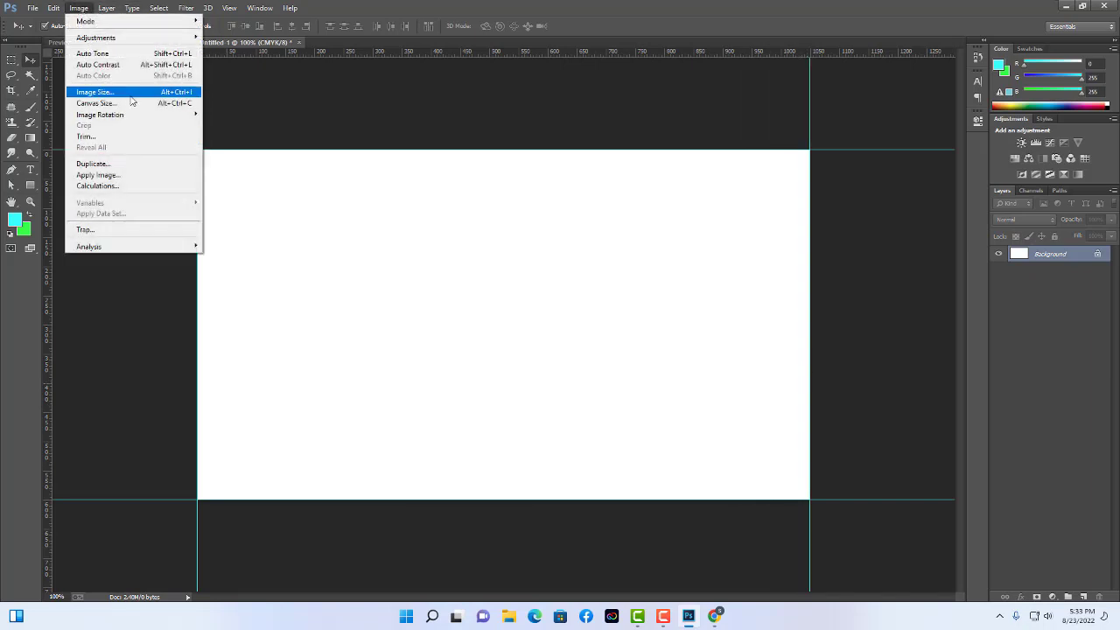
Shrink the canvas by -.125 inches relative in width and height, accepting the clipping.
{"action": "left_click", "coordinate": [137, 103]}
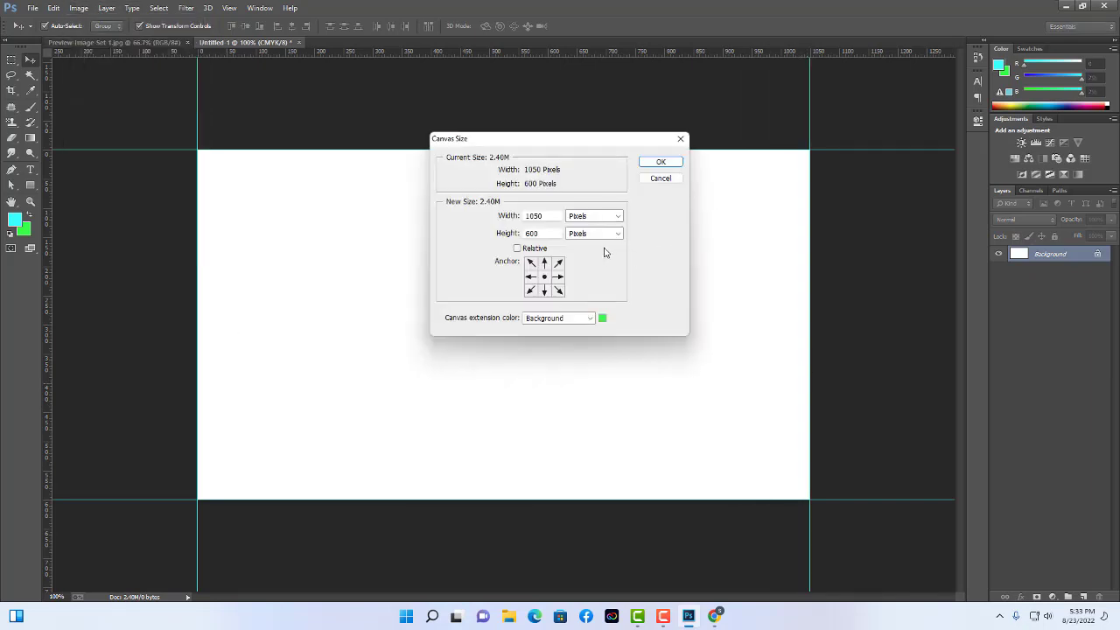
{"action": "left_click", "coordinate": [598, 219]}
{"action": "left_click", "coordinate": [595, 230]}
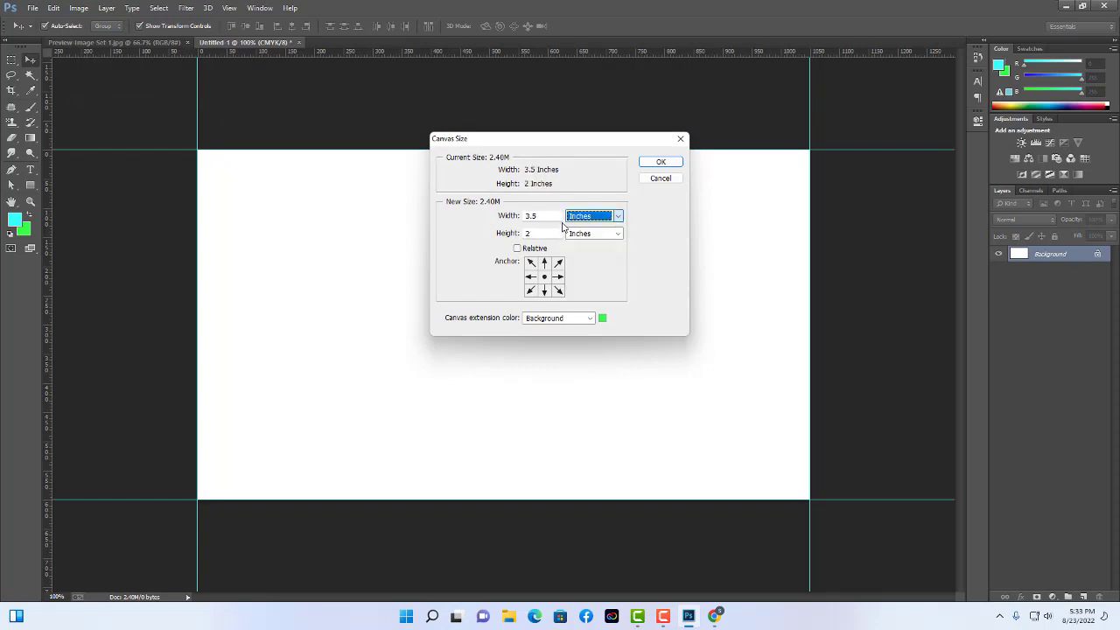
{"action": "left_click", "coordinate": [517, 249]}
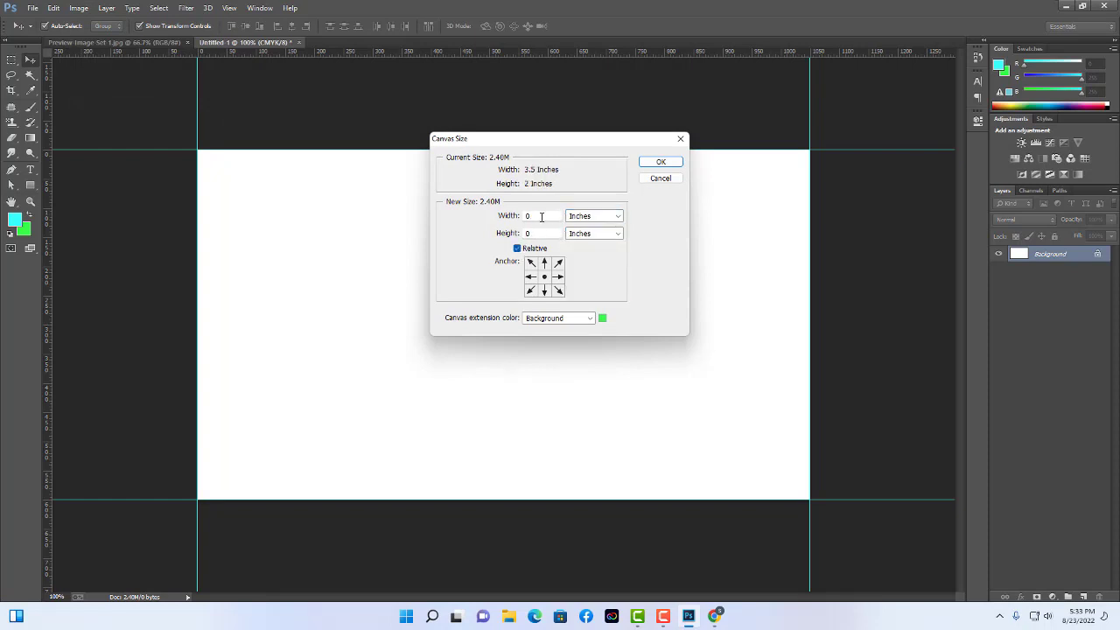
{"action": "left_click", "coordinate": [541, 216]}
{"action": "type", "text": "."}
{"action": "type", "text": "25"}
{"action": "key", "text": "BackSpace"}
{"action": "key", "text": "BackSpace"}
{"action": "key", "text": "BackSpace"}
{"action": "type", "text": "-3"}
{"action": "key", "text": "BackSpace"}
{"action": "type", "text": ".2"}
{"action": "left_click", "coordinate": [499, 214]}
{"action": "left_click", "coordinate": [531, 216]}
{"action": "type", "text": "1"}
{"action": "left_click_drag", "start_coordinate": [558, 214], "coordinate": [404, 213]}
{"action": "key", "text": "ctrl+c"}
{"action": "left_click_drag", "start_coordinate": [546, 233], "coordinate": [403, 233]}
{"action": "key", "text": "ctrl+v"}
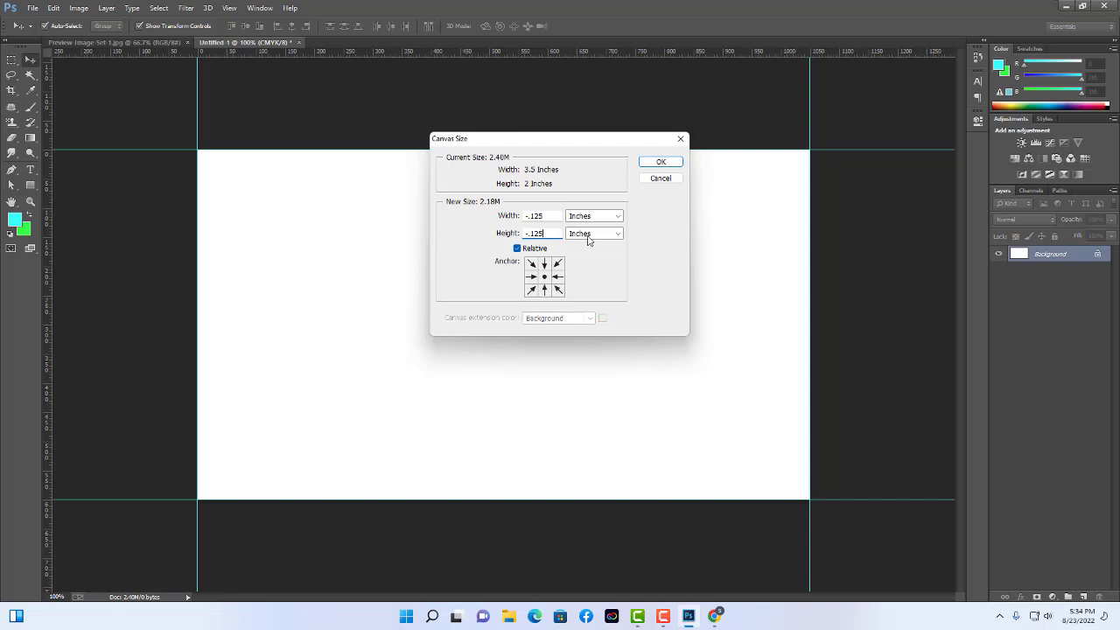
{"action": "left_click", "coordinate": [665, 165]}
{"action": "left_click", "coordinate": [535, 234]}
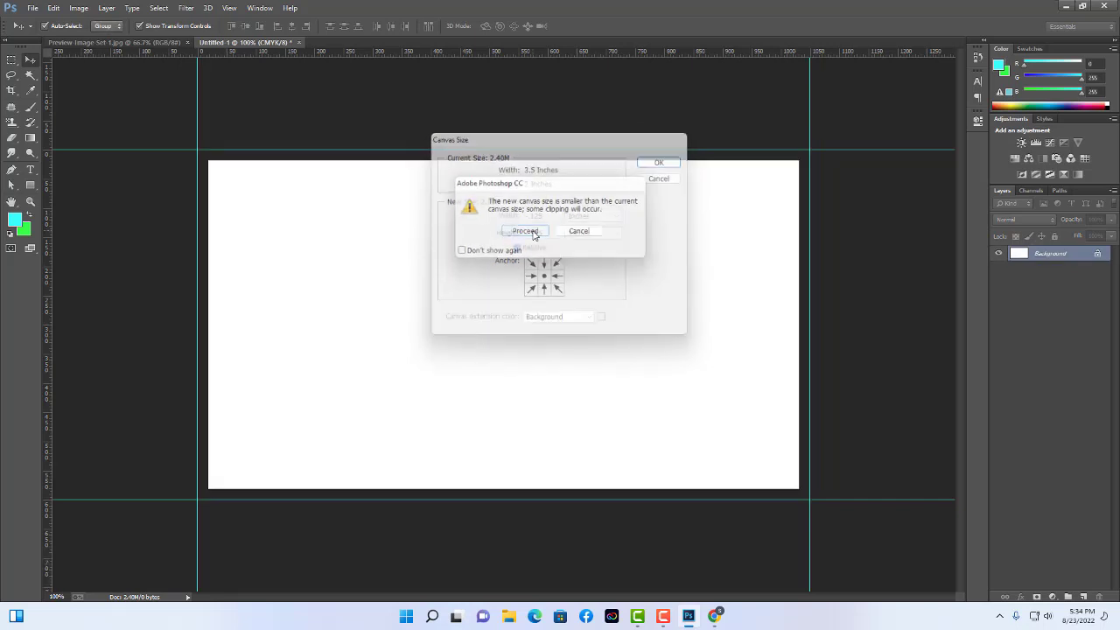
Add guides on the new left, top, bottom and right canvas edges.
{"action": "left_click_drag", "start_coordinate": [49, 382], "coordinate": [207, 367]}
{"action": "left_click_drag", "start_coordinate": [415, 57], "coordinate": [423, 156]}
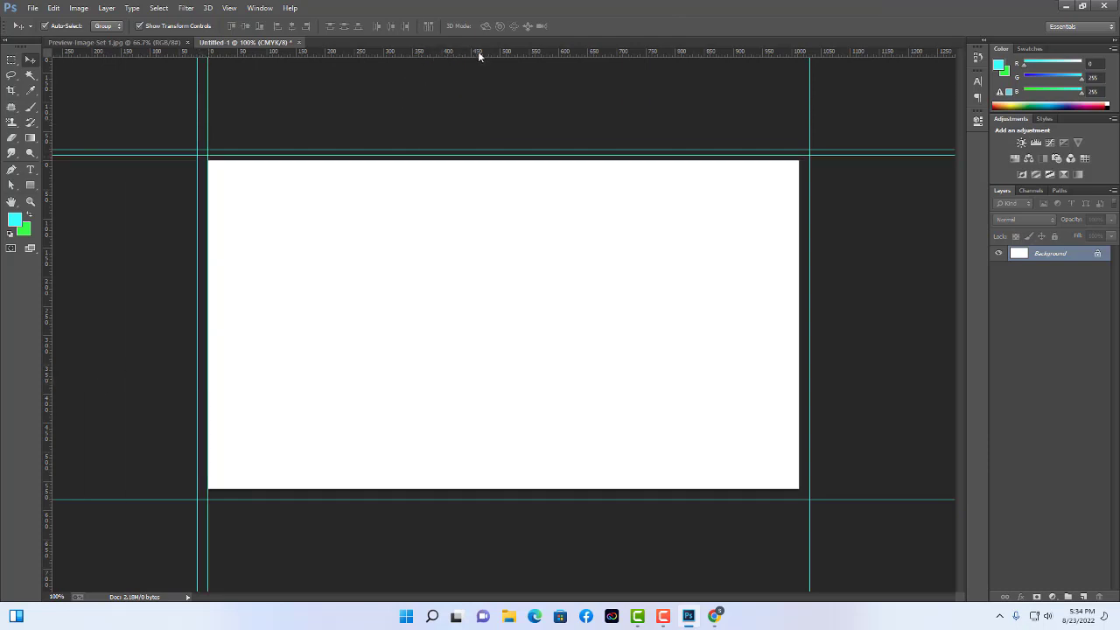
{"action": "left_click_drag", "start_coordinate": [478, 55], "coordinate": [453, 160]}
{"action": "left_click_drag", "start_coordinate": [458, 52], "coordinate": [490, 488]}
{"action": "left_click_drag", "start_coordinate": [47, 394], "coordinate": [799, 372]}
Reopen Canvas Size with Relative kept on and set the units to Inches.
{"action": "left_click", "coordinate": [79, 8]}
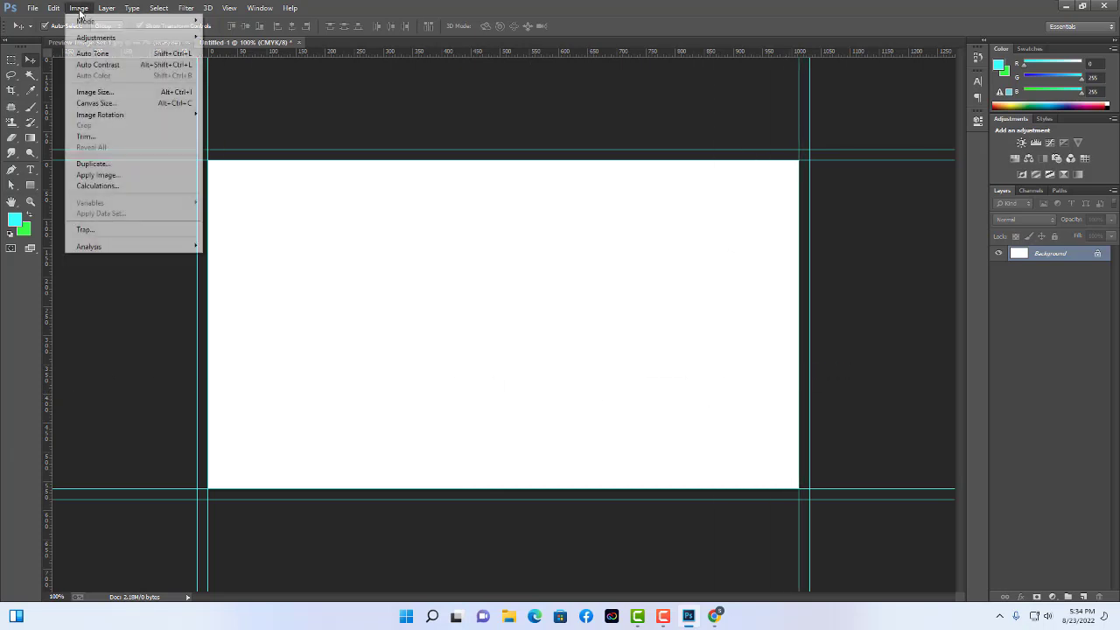
{"action": "left_click", "coordinate": [136, 104]}
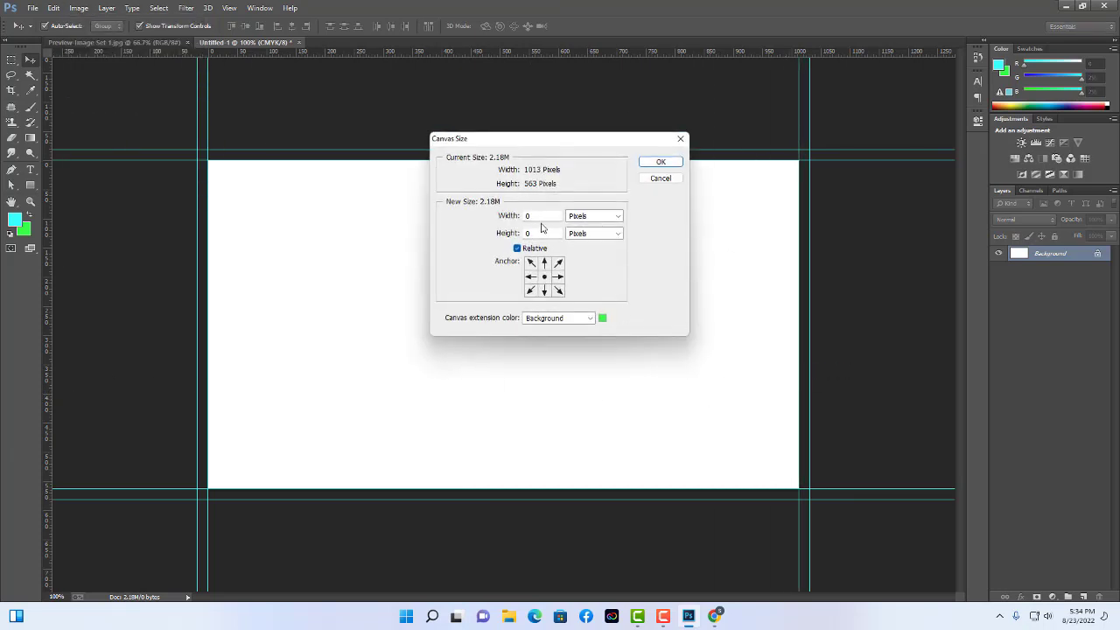
{"action": "key", "text": "Tab"}
{"action": "key", "text": "alt+Down"}
{"action": "key", "text": "Up"}
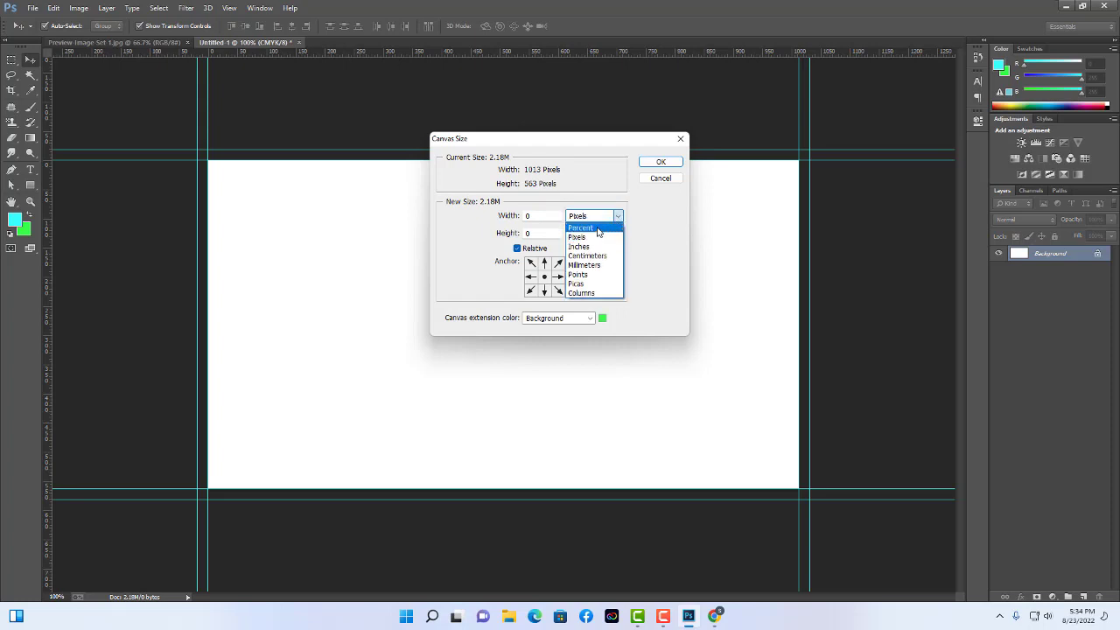
{"action": "key", "text": "Return"}
{"action": "key", "text": "shift+Tab"}
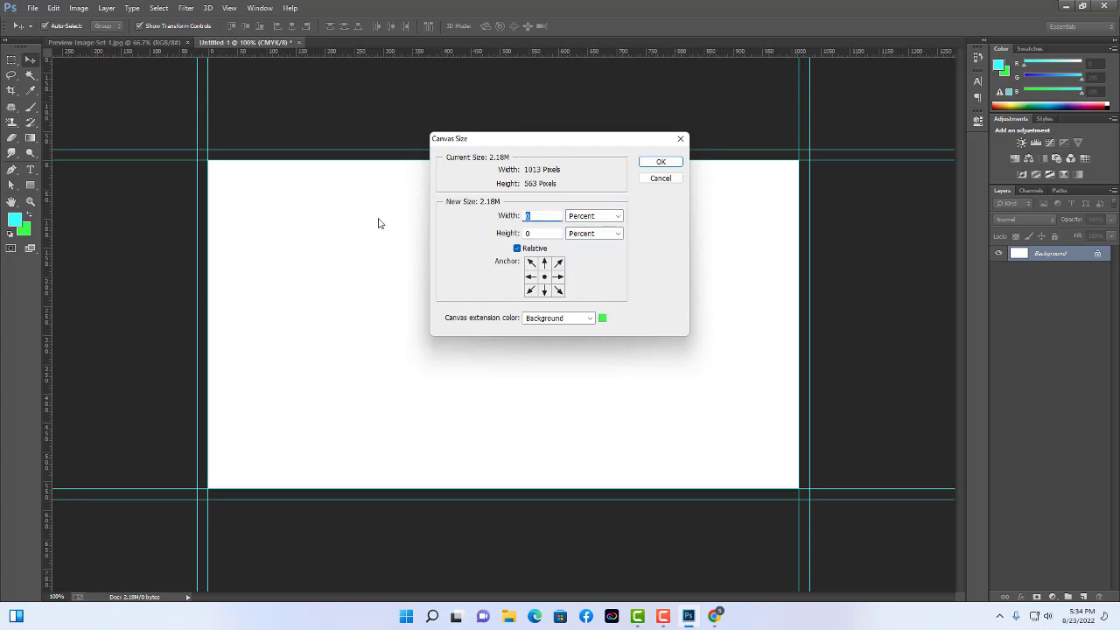
{"action": "type", "text": "-.125"}
{"action": "key", "text": "BackSpace"}
{"action": "left_click", "coordinate": [609, 226]}
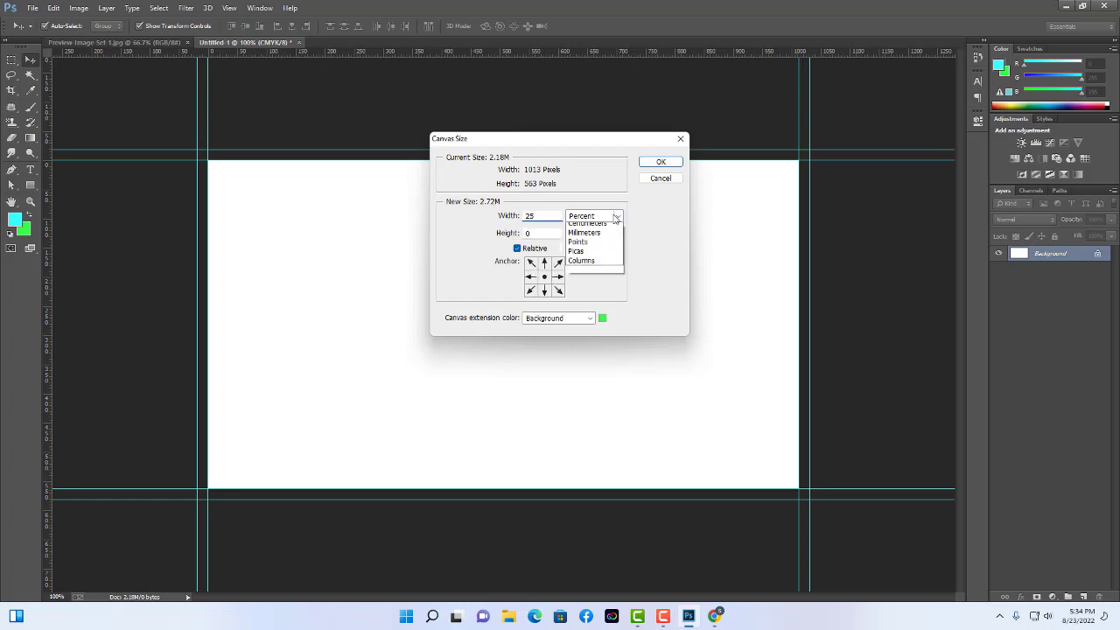
{"action": "left_click", "coordinate": [595, 250]}
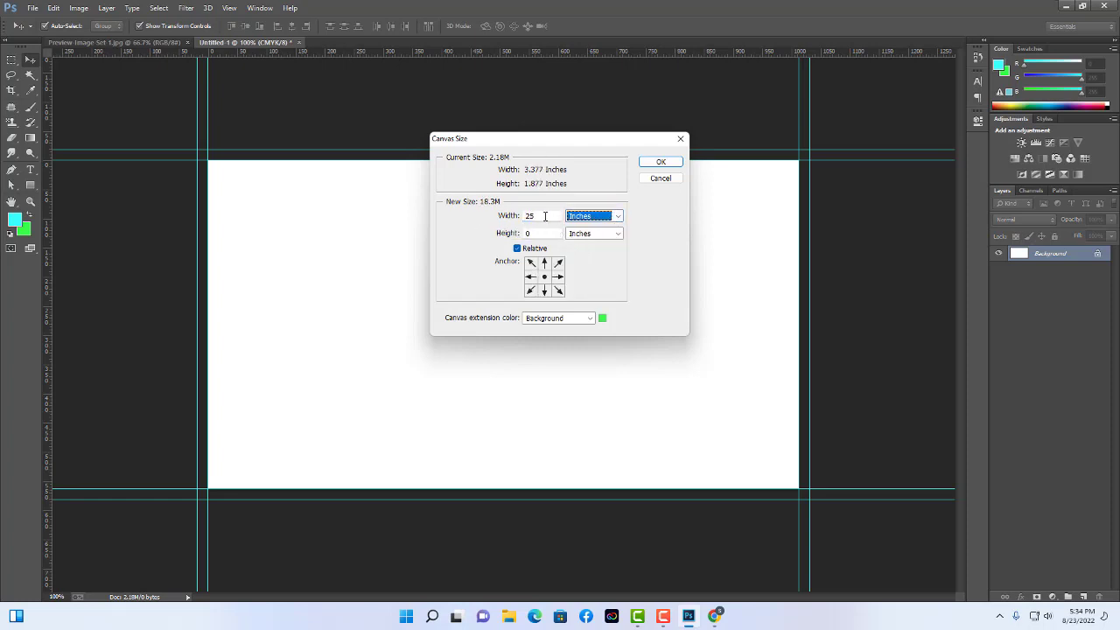
Enter .25 inches for both width and height and apply the enlargement.
{"action": "left_click_drag", "start_coordinate": [544, 215], "coordinate": [453, 212]}
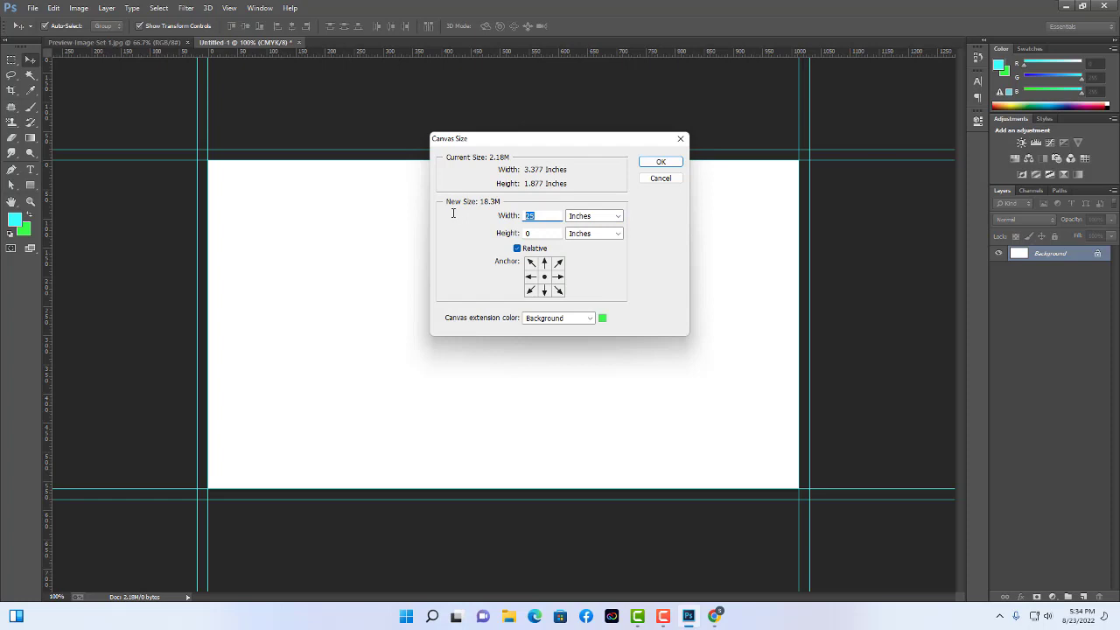
{"action": "left_click", "coordinate": [527, 216]}
{"action": "type", "text": "."}
{"action": "right_click", "coordinate": [539, 215]}
{"action": "left_click", "coordinate": [575, 253]}
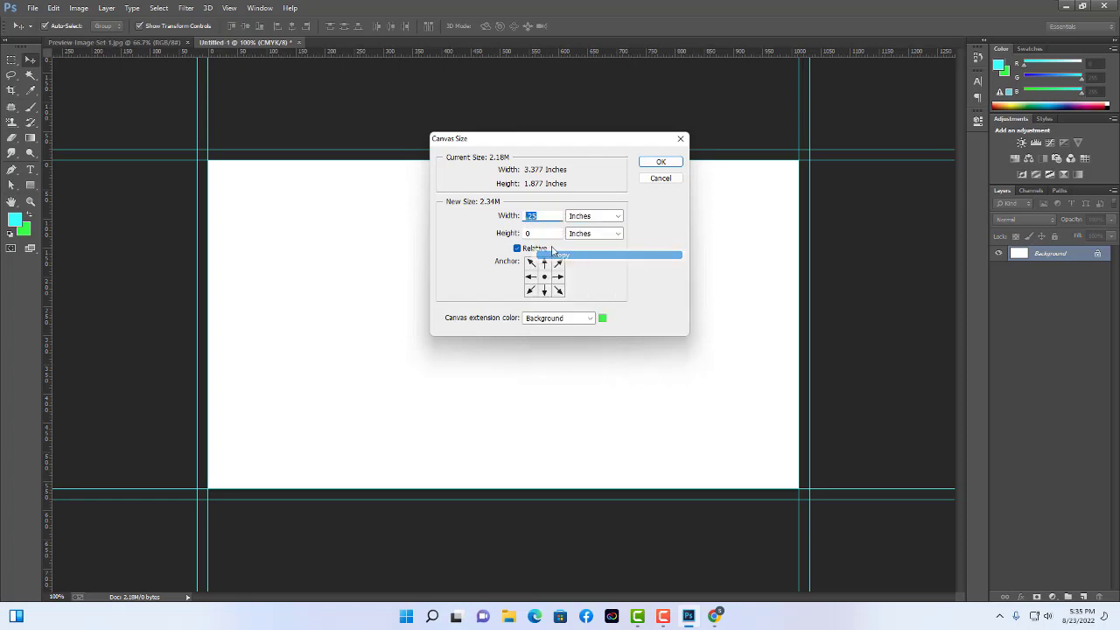
{"action": "left_click", "coordinate": [552, 234]}
{"action": "right_click", "coordinate": [552, 235]}
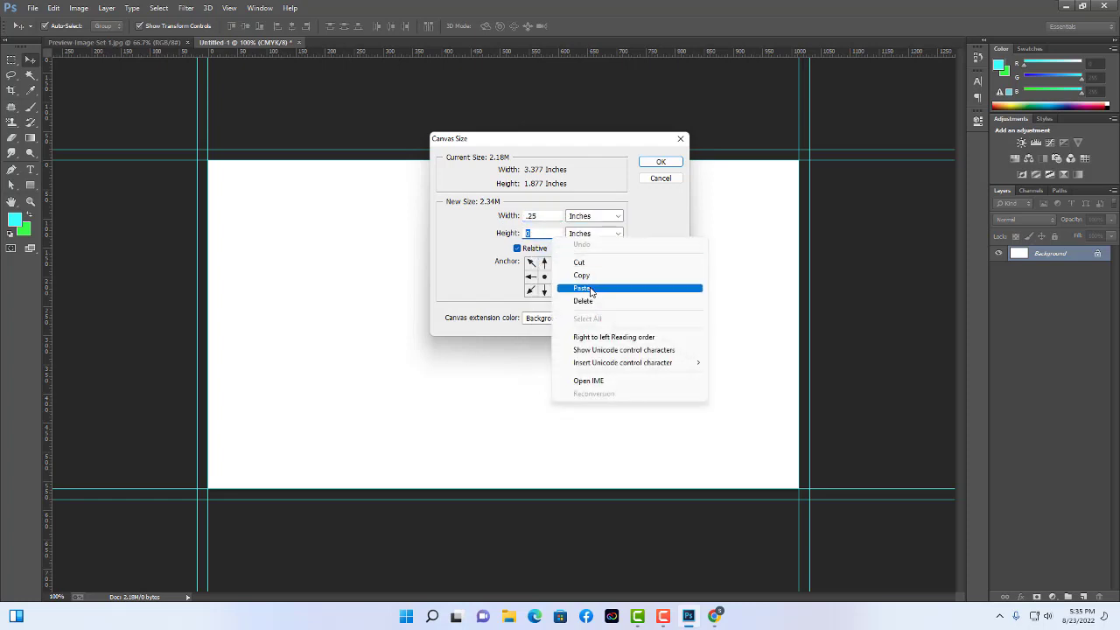
{"action": "left_click", "coordinate": [577, 288]}
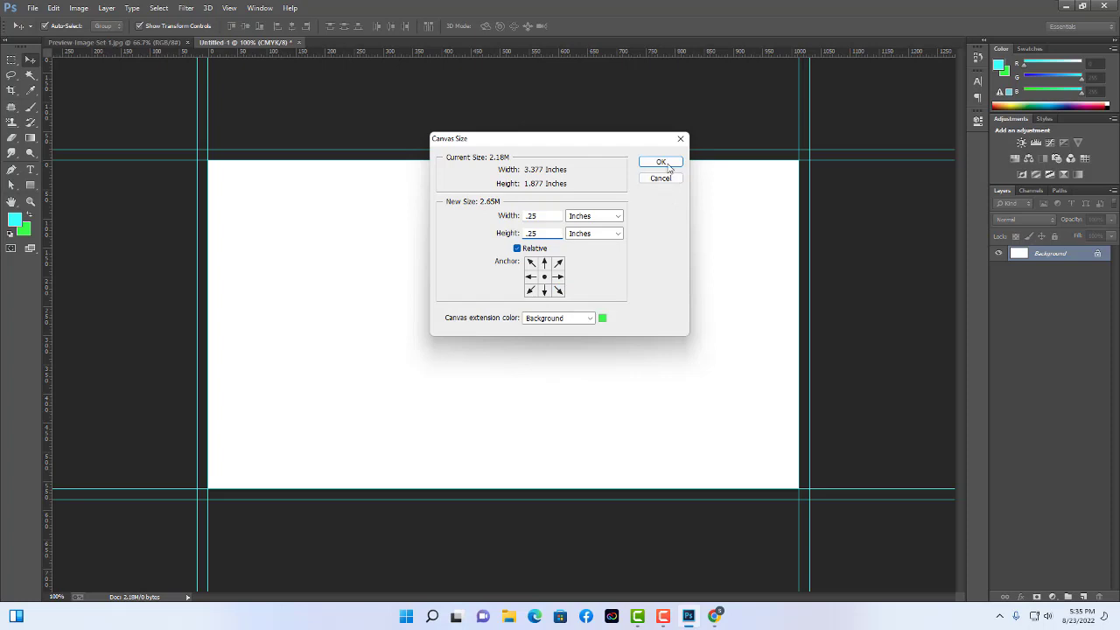
{"action": "left_click", "coordinate": [668, 165]}
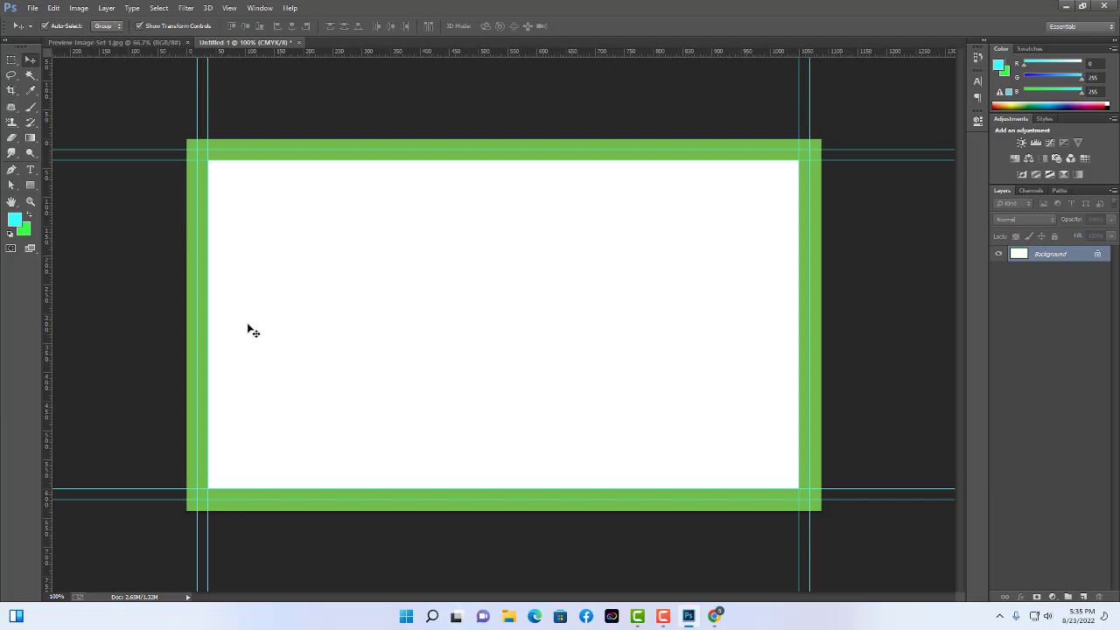
Select the green card border by colour and add an empty Layer 1.
{"action": "left_click", "coordinate": [24, 231]}
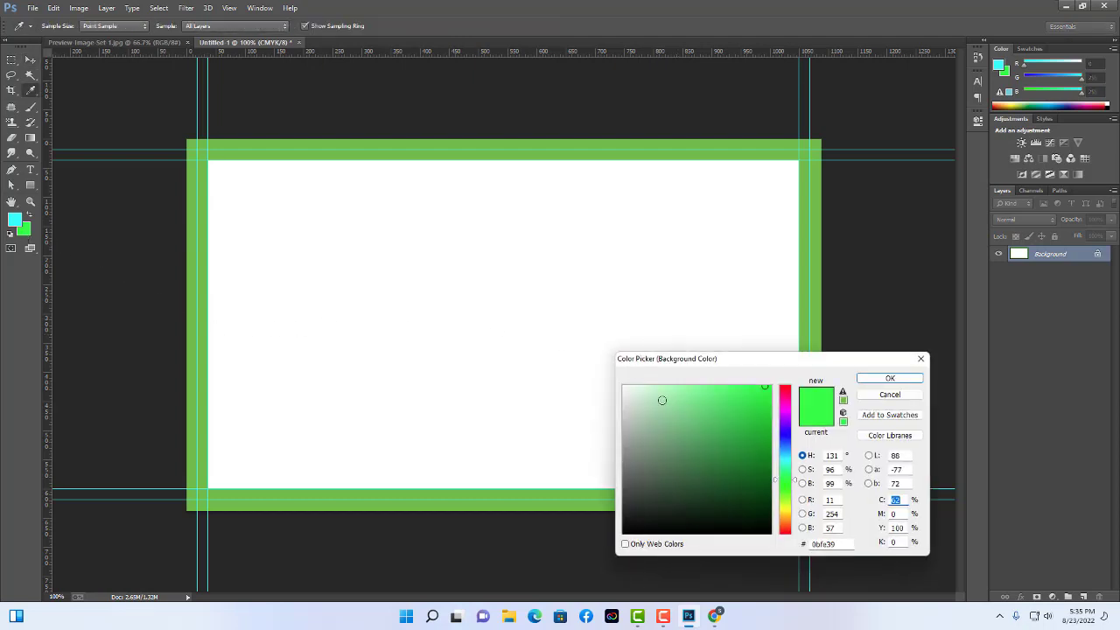
{"action": "left_click", "coordinate": [624, 385]}
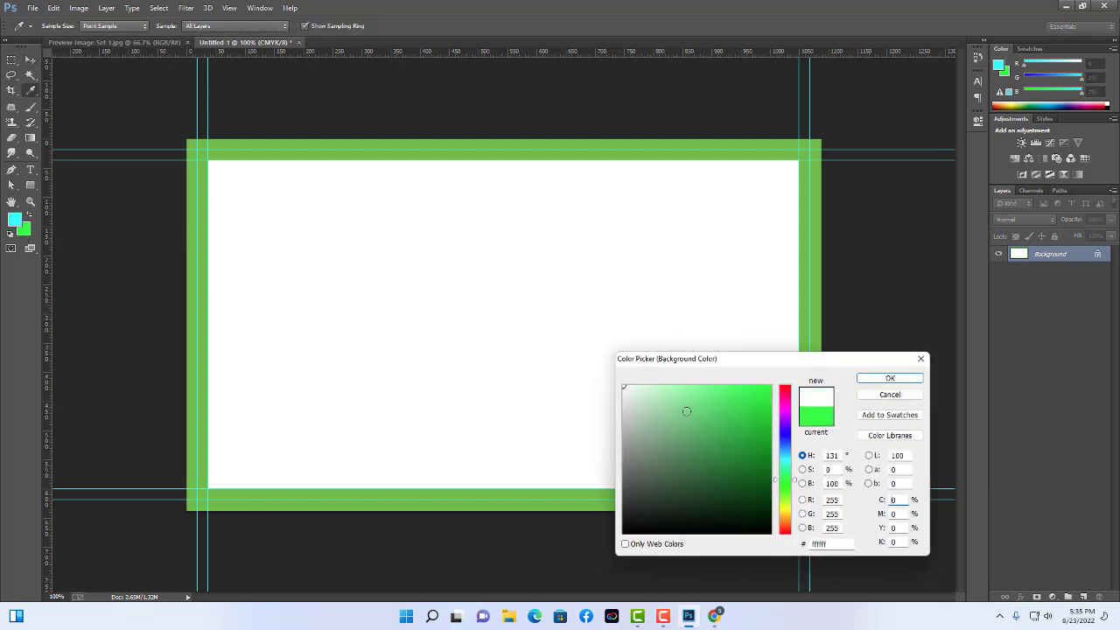
{"action": "left_click", "coordinate": [889, 393]}
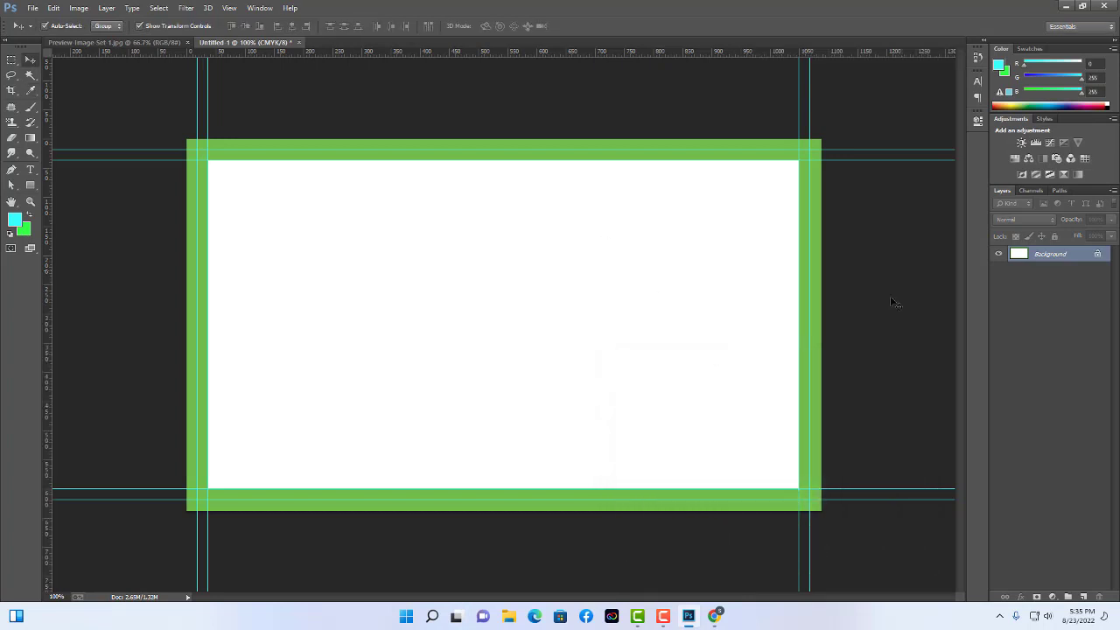
{"action": "left_click", "coordinate": [31, 74]}
{"action": "left_click", "coordinate": [243, 150]}
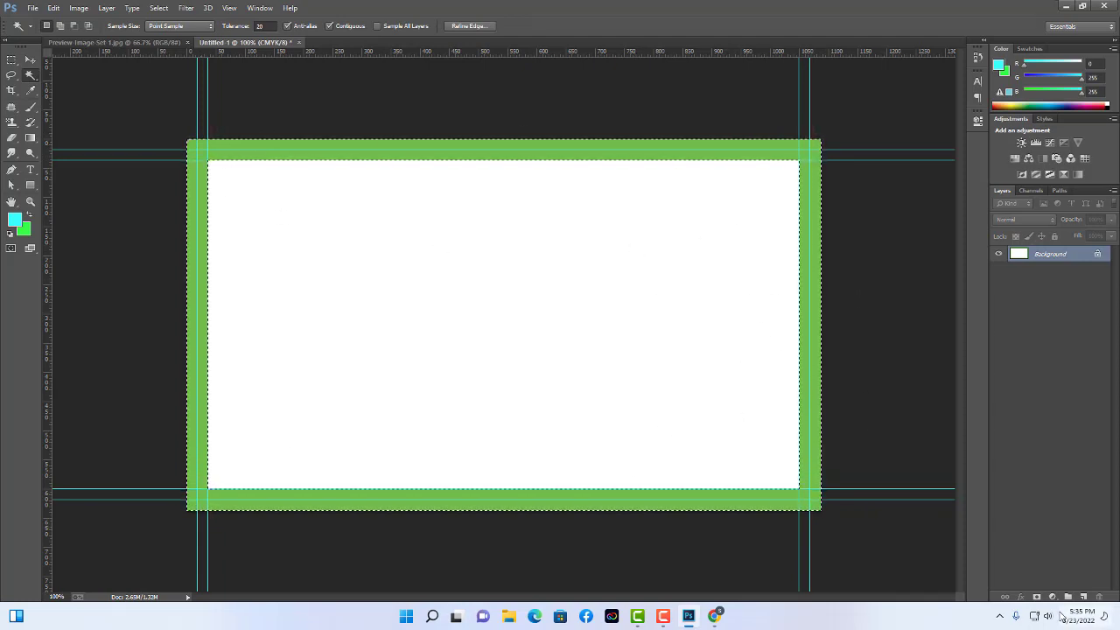
{"action": "left_click", "coordinate": [1083, 596]}
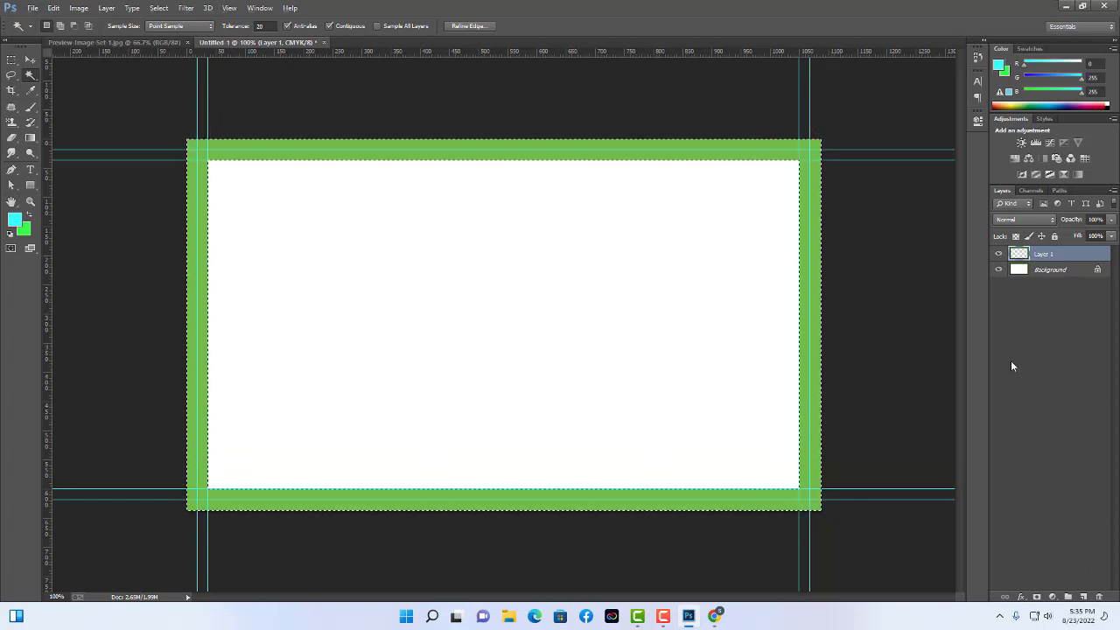
Fill the border selection with white on Layer 1, then deselect it.
{"action": "key", "text": "alt+BackSpace"}
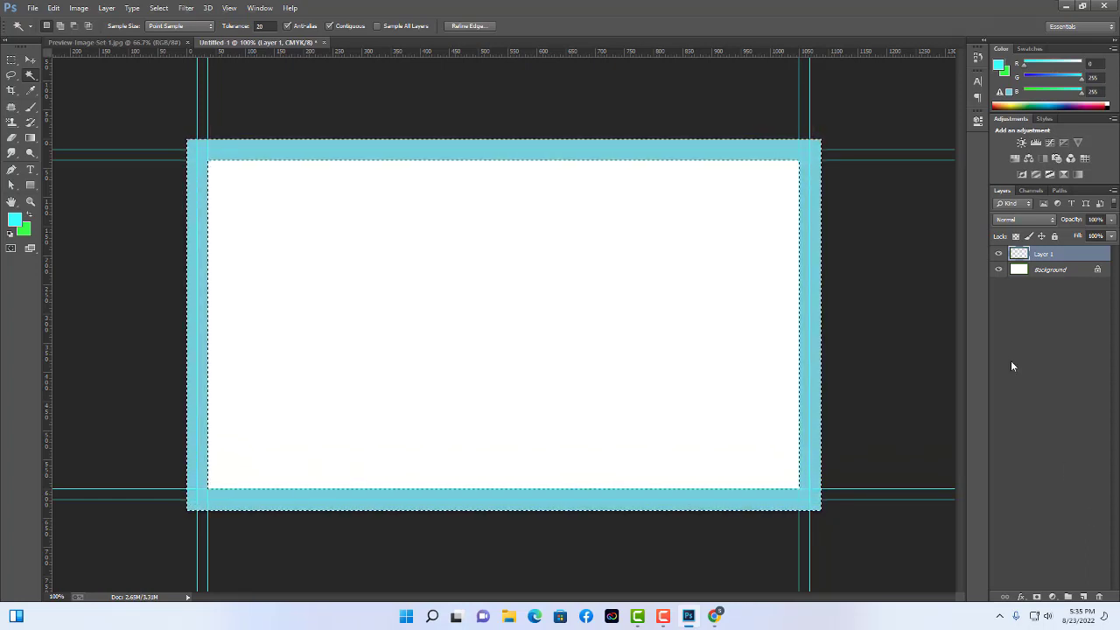
{"action": "left_click", "coordinate": [16, 219]}
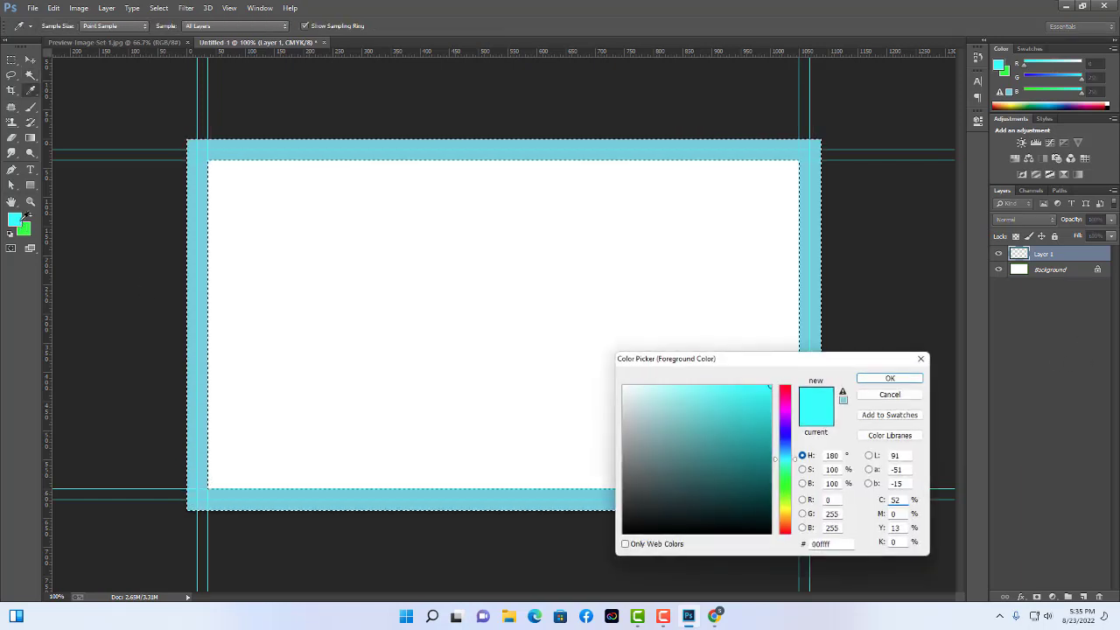
{"action": "left_click", "coordinate": [603, 379]}
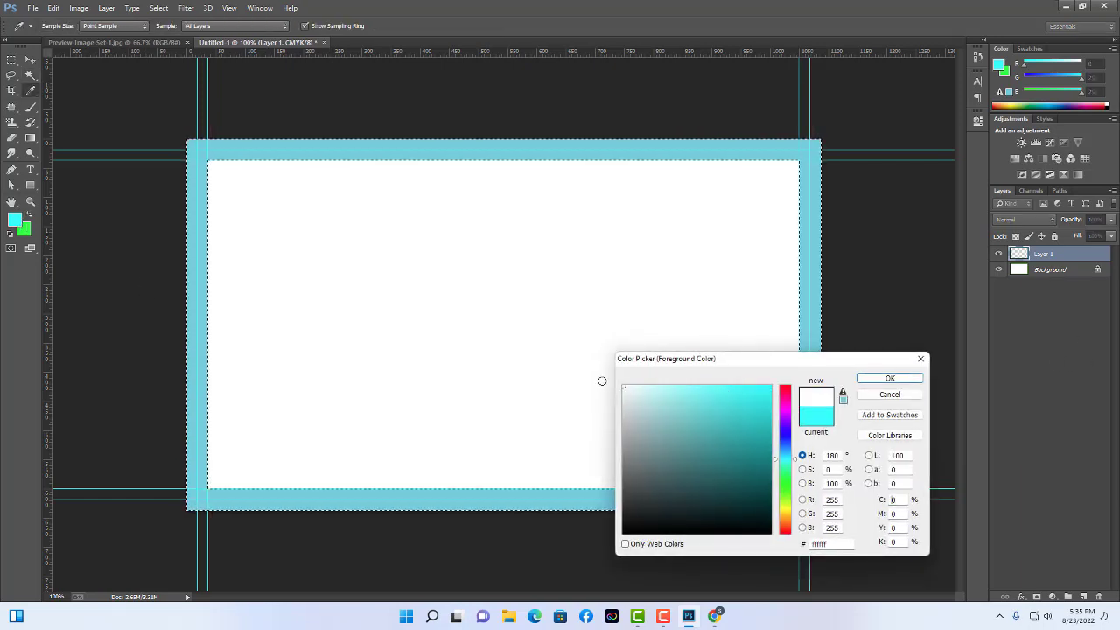
{"action": "left_click", "coordinate": [890, 378]}
{"action": "key", "text": "w"}
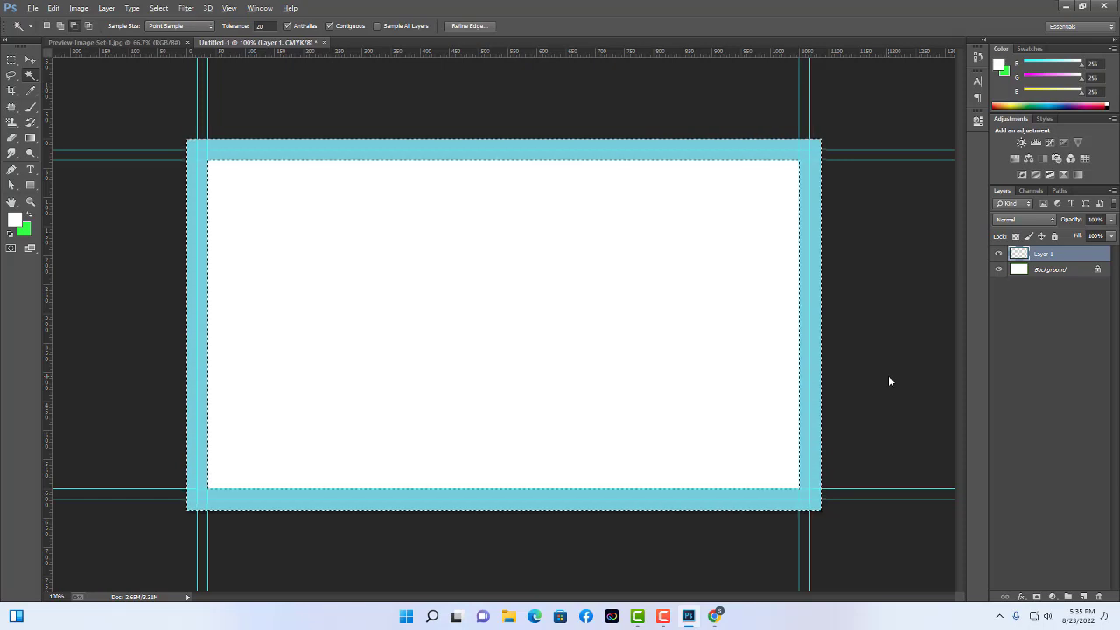
{"action": "key", "text": "alt+BackSpace"}
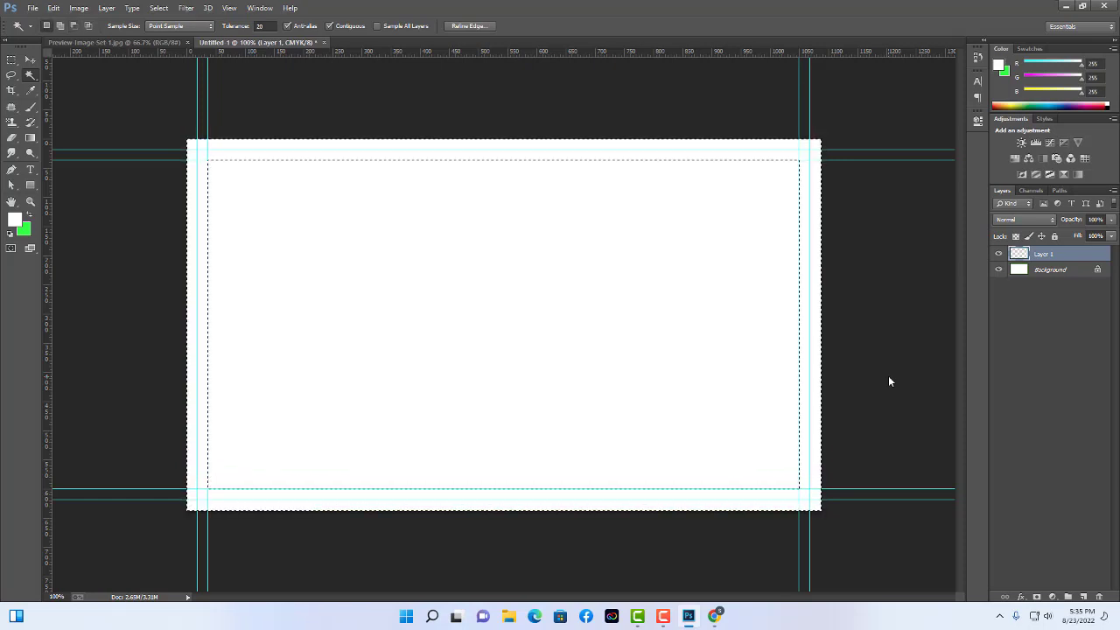
{"action": "key", "text": "ctrl+d"}
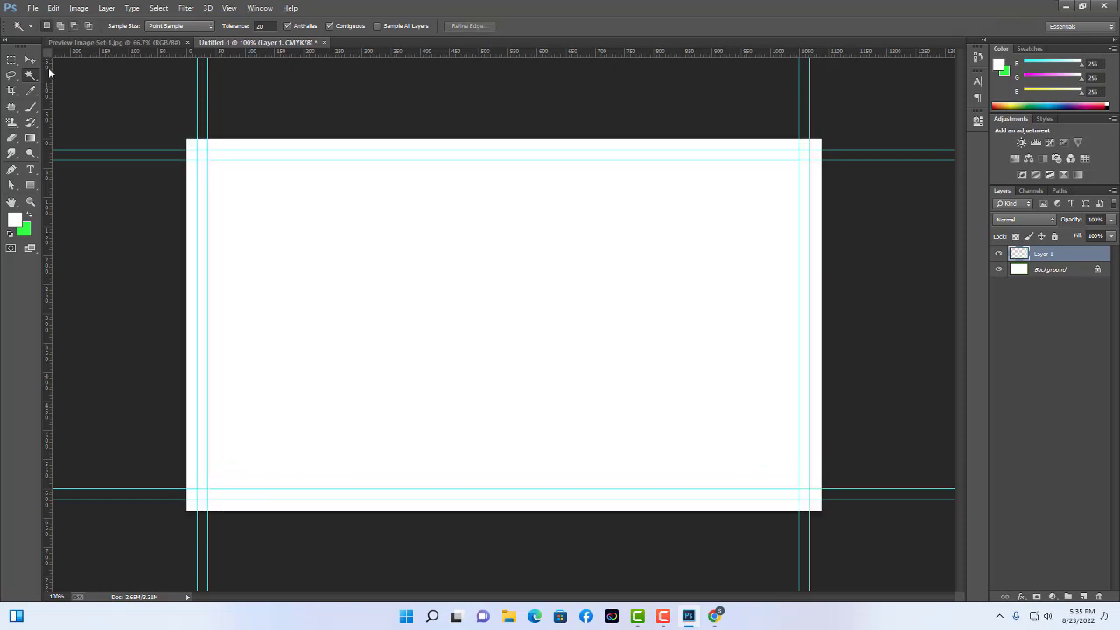
Toggle Layer 1's visibility to compare it with the green border, leaving it visible.
{"action": "left_click", "coordinate": [30, 59]}
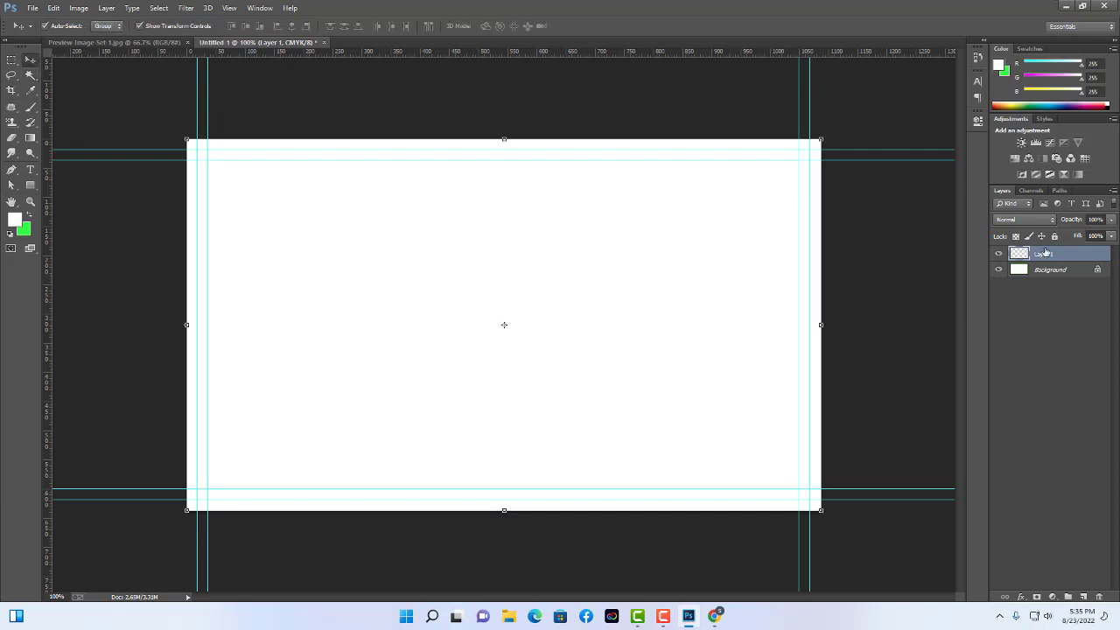
{"action": "left_click", "coordinate": [998, 257]}
{"action": "left_click", "coordinate": [998, 257]}
{"action": "left_click", "coordinate": [998, 257]}
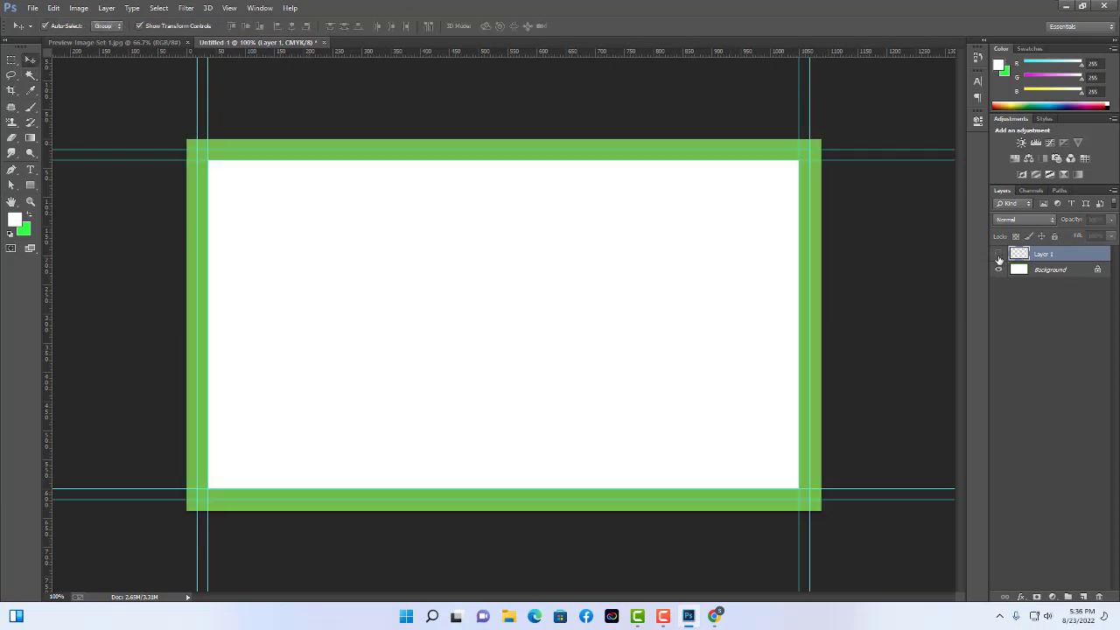
{"action": "left_click", "coordinate": [998, 258]}
{"action": "left_click", "coordinate": [997, 315]}
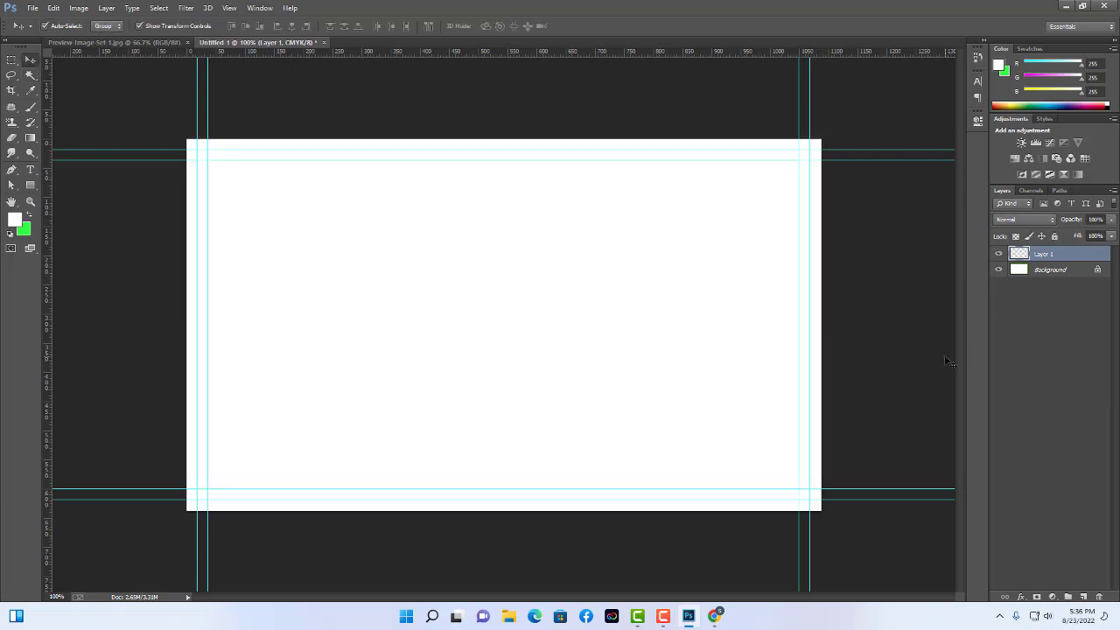
{"action": "left_click", "coordinate": [998, 253]}
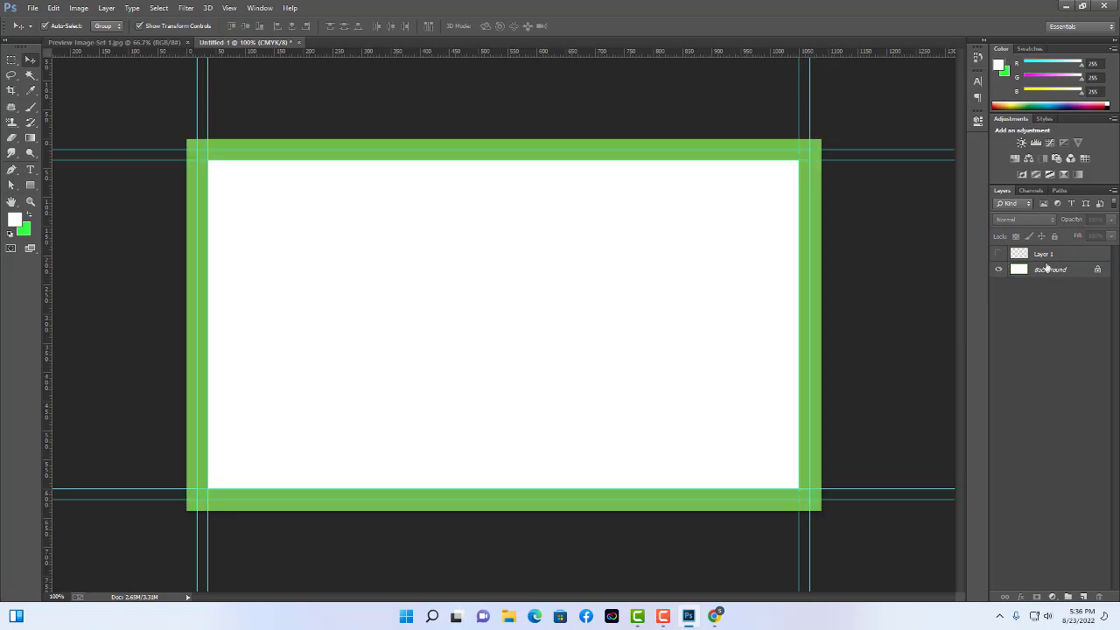
{"action": "left_click", "coordinate": [998, 254]}
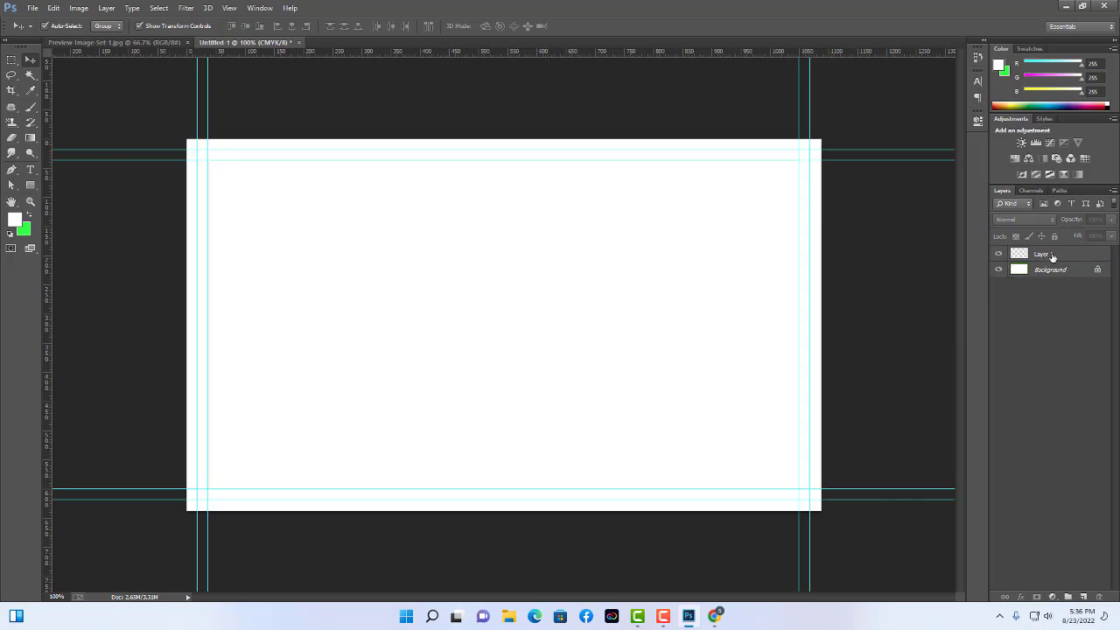
Switch the active layer between Background and Layer 1, ending with Layer 1 deselected.
{"action": "left_click", "coordinate": [1017, 273]}
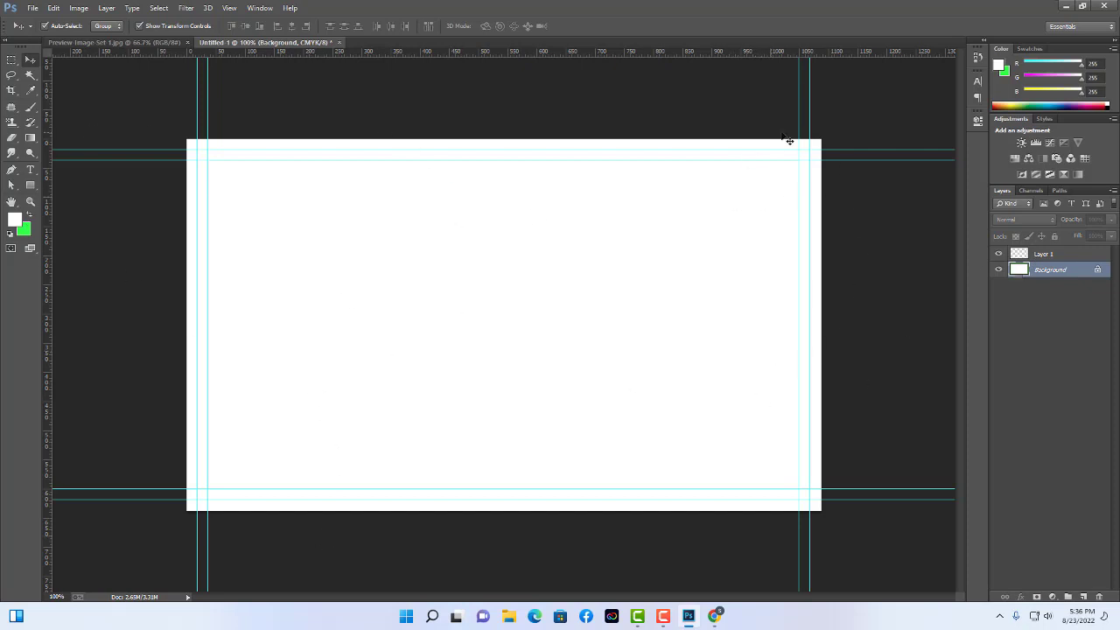
{"action": "left_click", "coordinate": [1081, 320]}
{"action": "left_click", "coordinate": [1056, 254]}
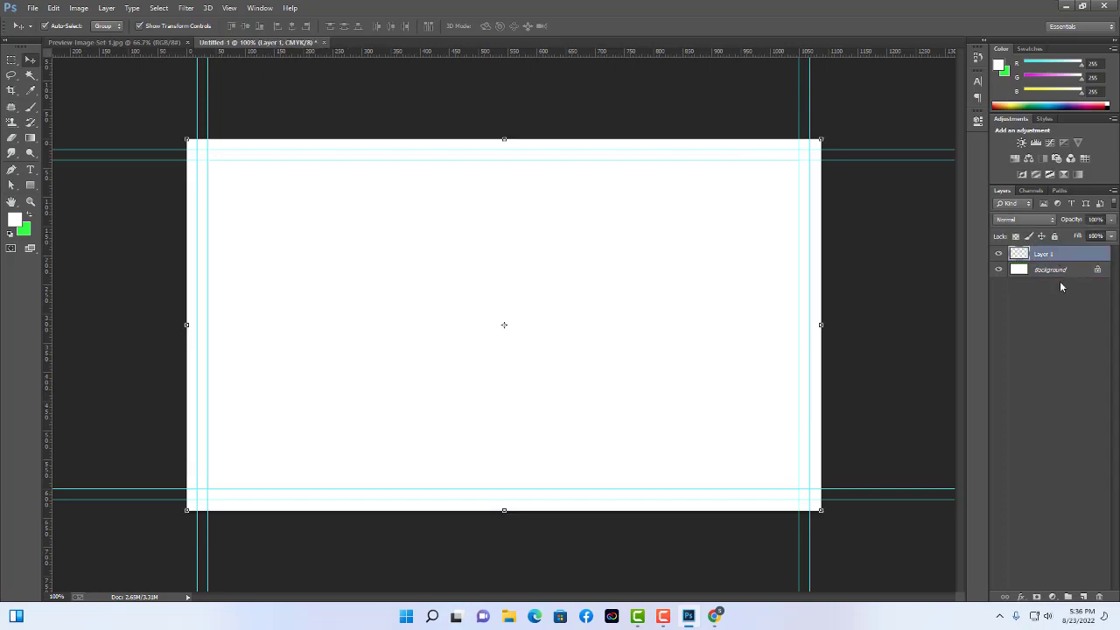
{"action": "left_click", "coordinate": [518, 119]}
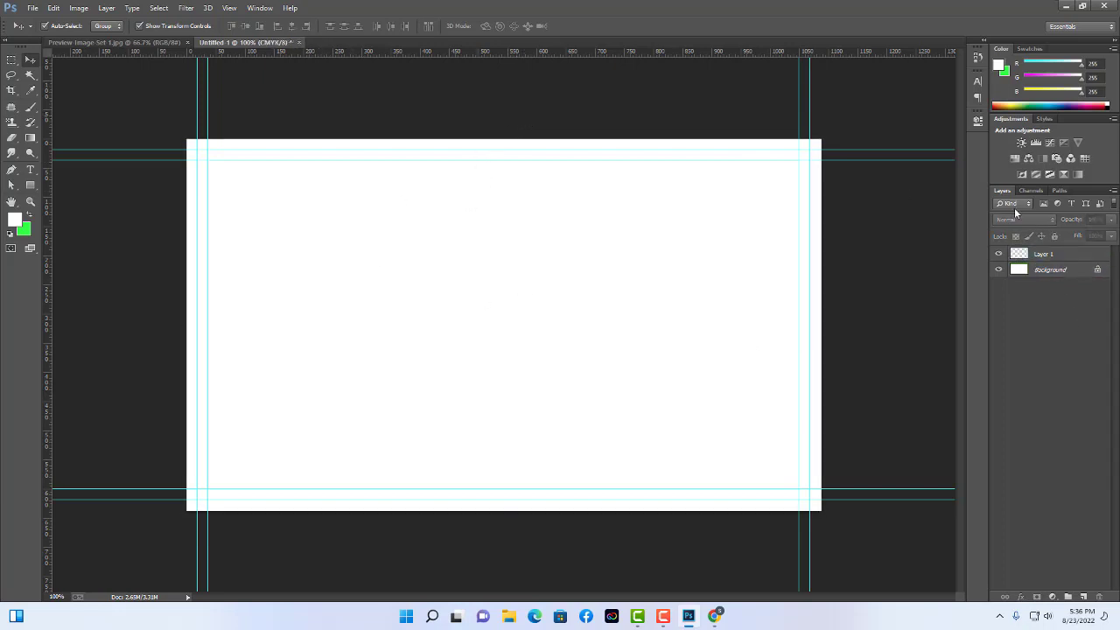
{"action": "left_click", "coordinate": [1052, 253]}
{"action": "left_click", "coordinate": [489, 91]}
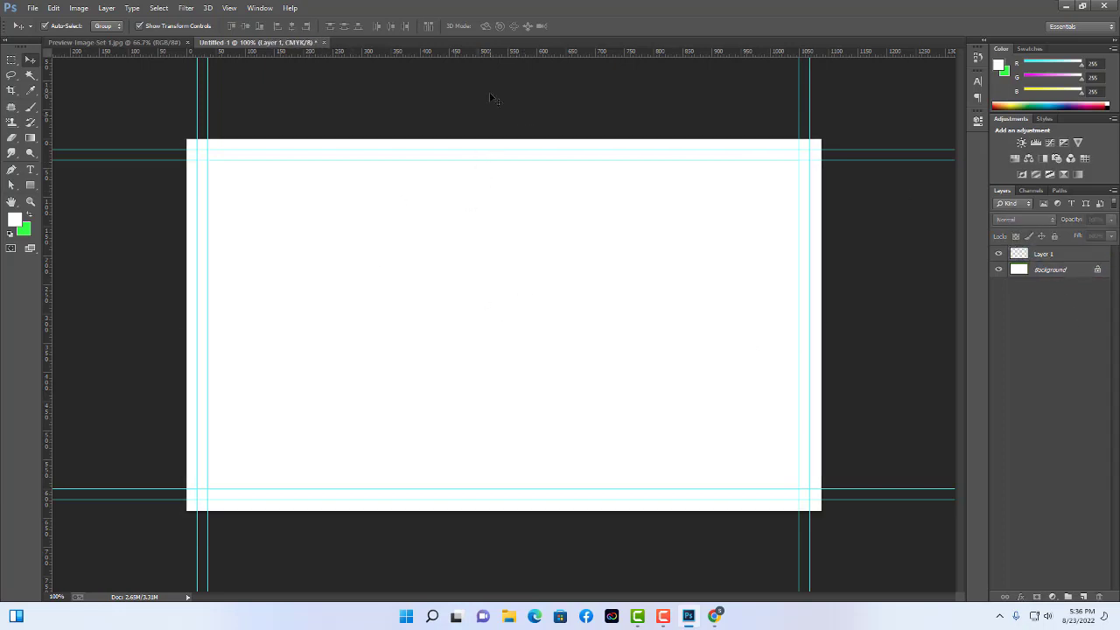
Type 'Thank you for your' near the card's top centre.
{"action": "left_click", "coordinate": [31, 170]}
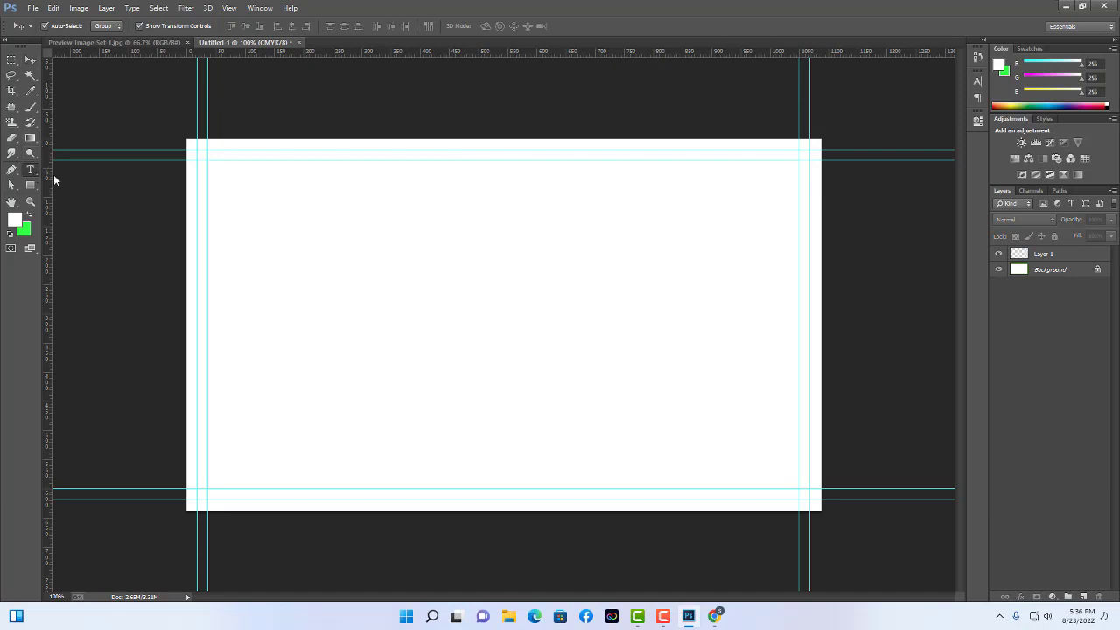
{"action": "left_click", "coordinate": [492, 200]}
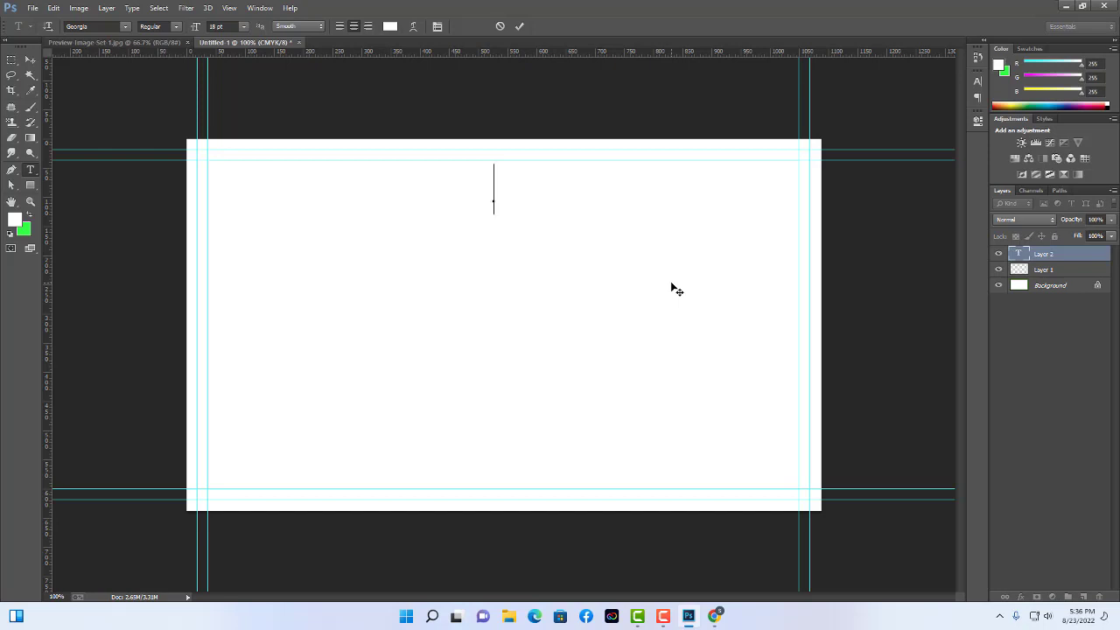
{"action": "type", "text": "Th"}
{"action": "key", "text": "BackSpace"}
{"action": "key", "text": "BackSpace"}
{"action": "type", "text": "Thank you for your"}
{"action": "left_click", "coordinate": [31, 60]}
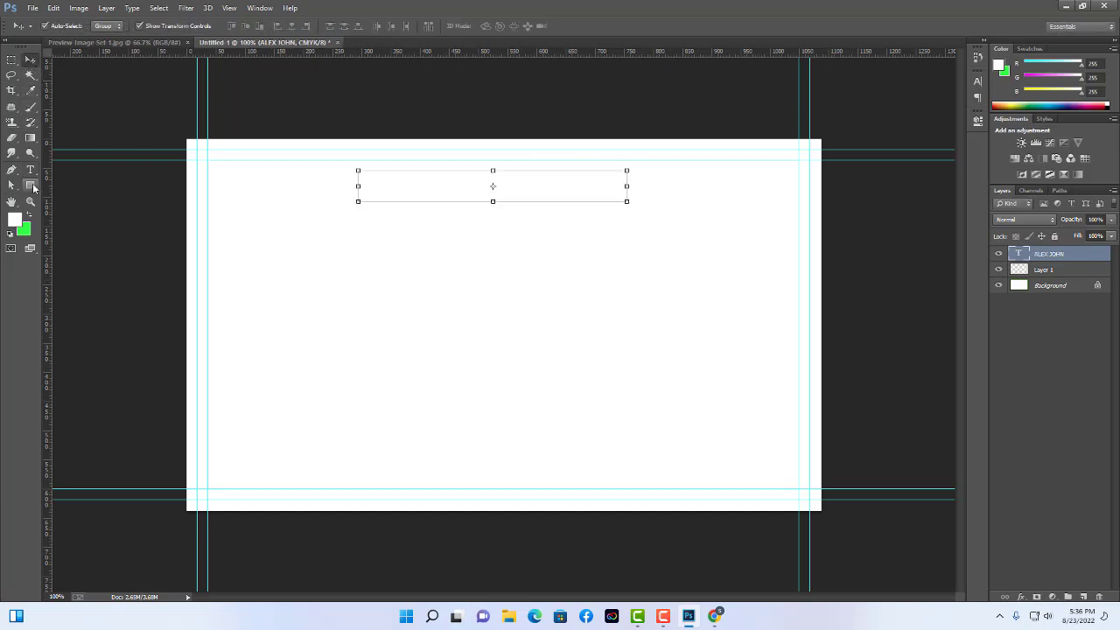
Colour the text black, move it right, then delete it and return to Preview Image Set 1.jpg.
{"action": "left_click", "coordinate": [28, 166]}
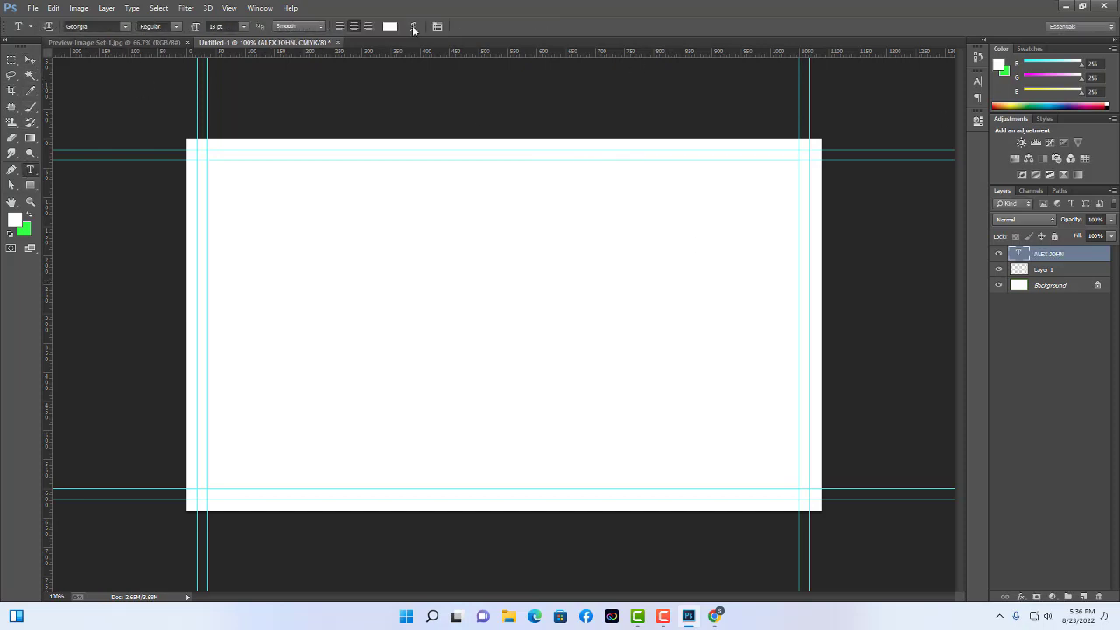
{"action": "left_click", "coordinate": [389, 27]}
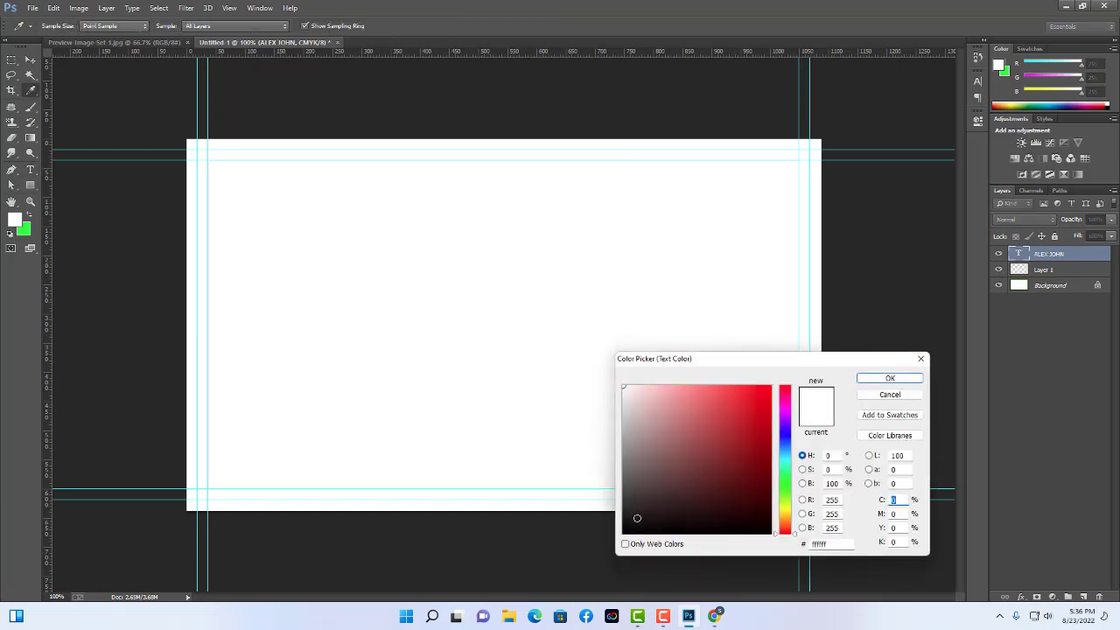
{"action": "left_click_drag", "start_coordinate": [637, 518], "coordinate": [631, 536]}
{"action": "left_click", "coordinate": [889, 378]}
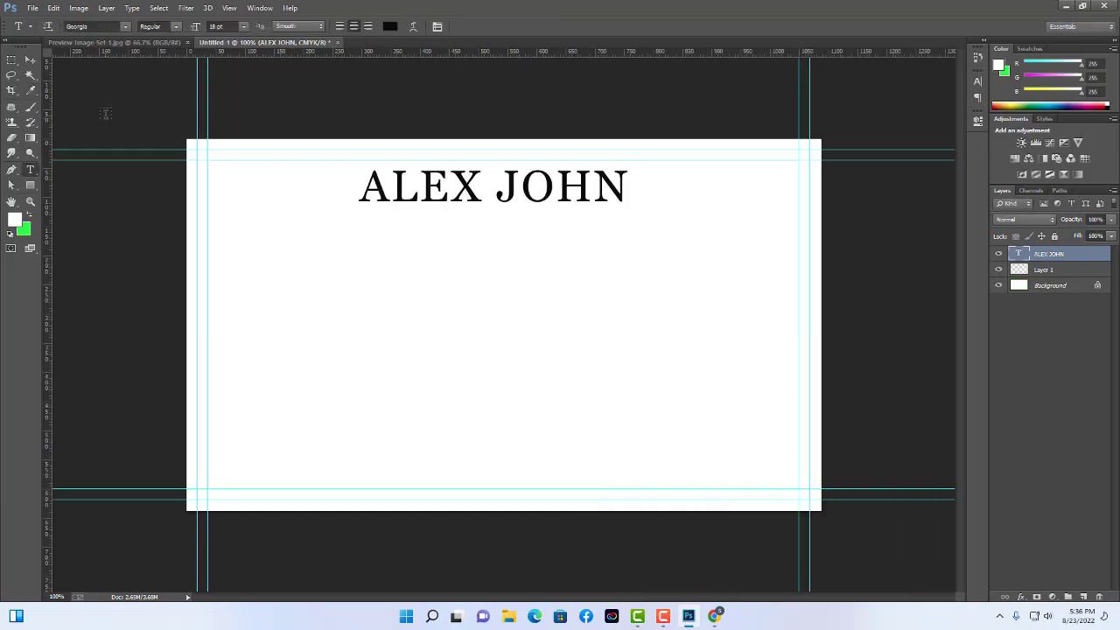
{"action": "left_click", "coordinate": [29, 60]}
{"action": "left_click_drag", "start_coordinate": [567, 195], "coordinate": [719, 224]}
{"action": "key", "text": "Delete"}
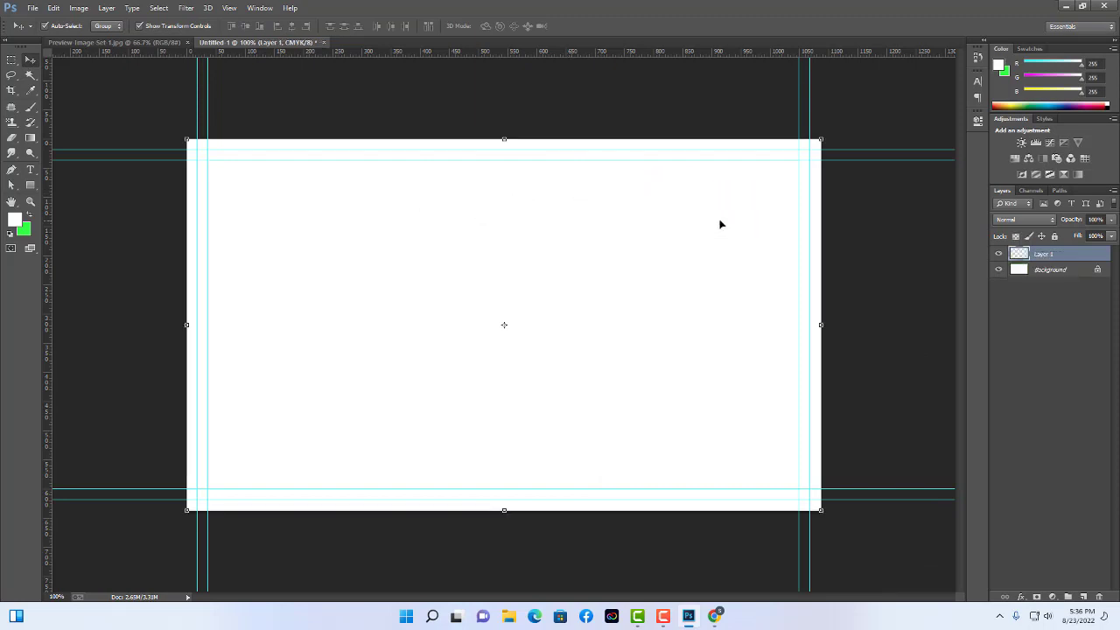
{"action": "left_click", "coordinate": [170, 42]}
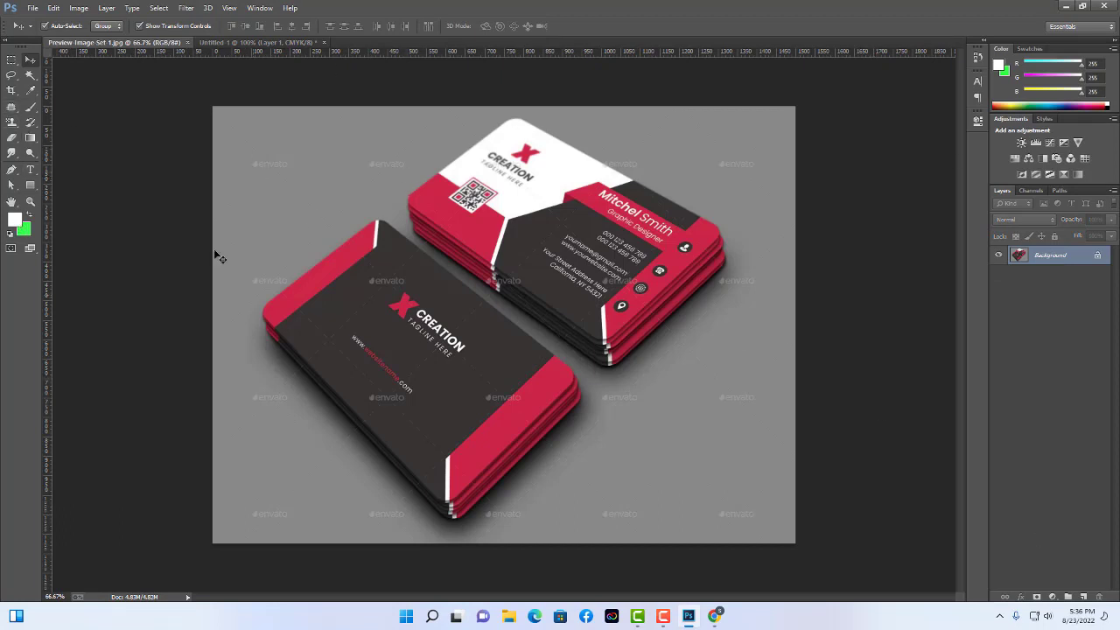
Perspective-crop the mockup to the front card's four corners.
{"action": "left_click", "coordinate": [11, 107]}
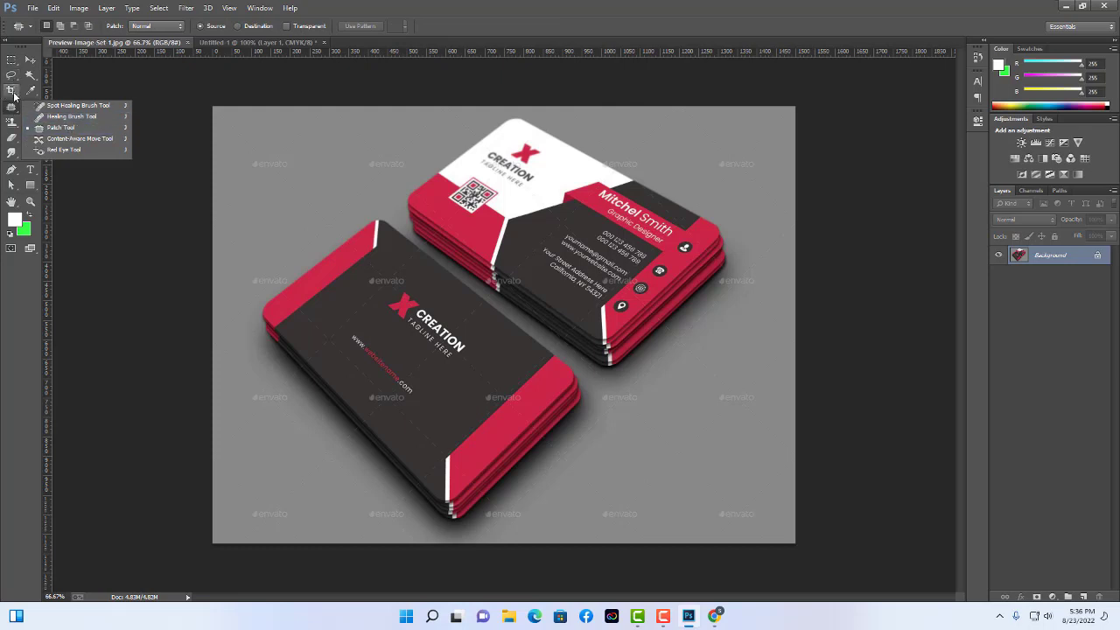
{"action": "left_click", "coordinate": [14, 96]}
{"action": "left_click", "coordinate": [13, 93]}
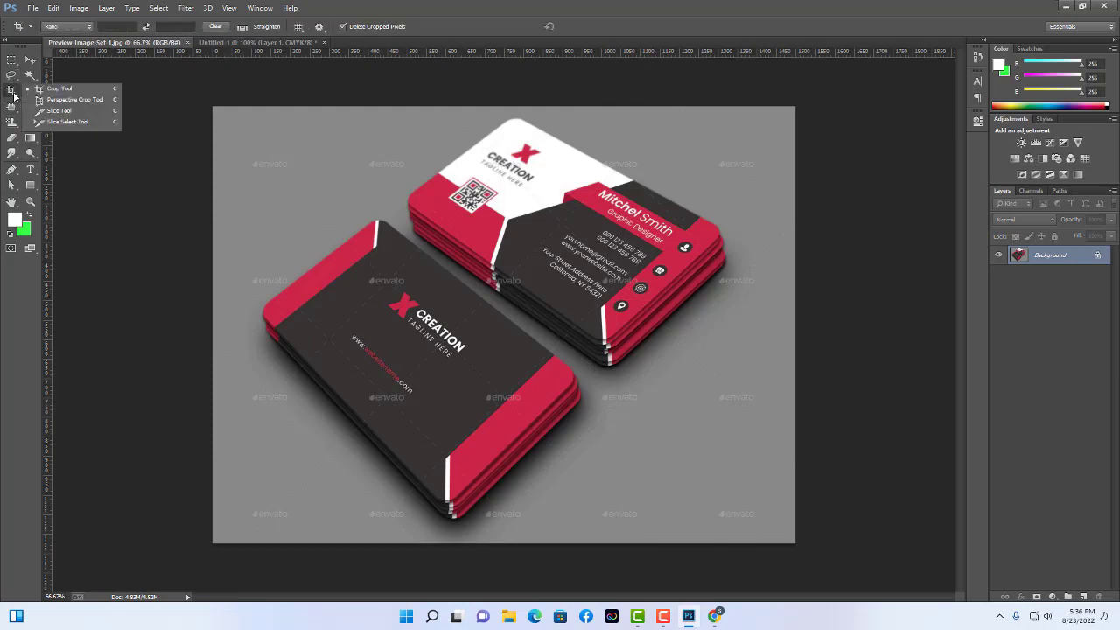
{"action": "left_click", "coordinate": [70, 100]}
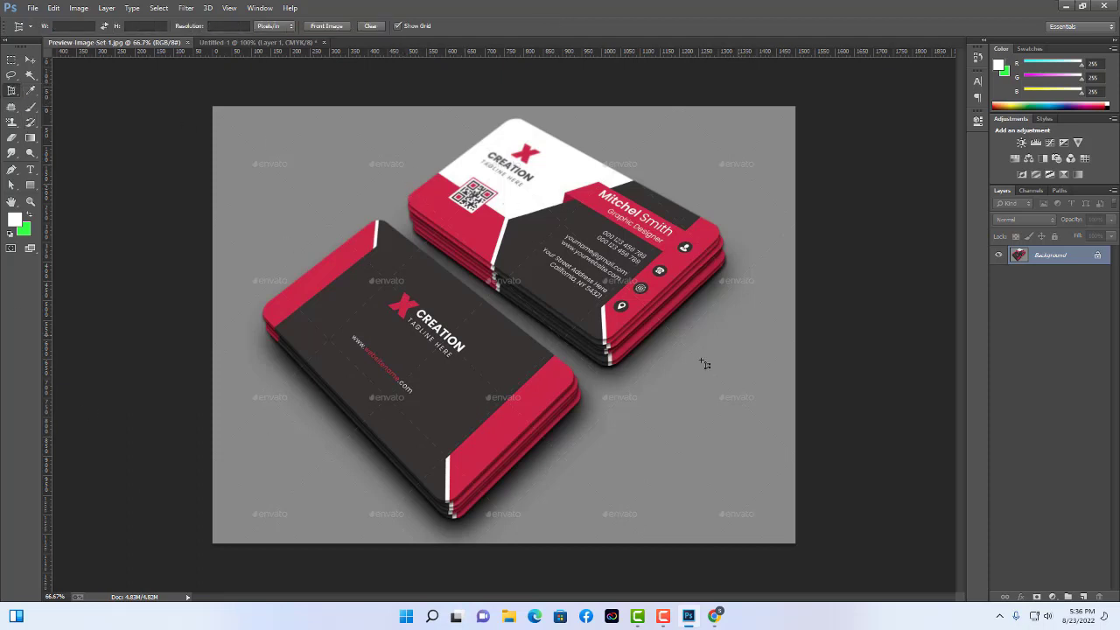
{"action": "left_click", "coordinate": [513, 116]}
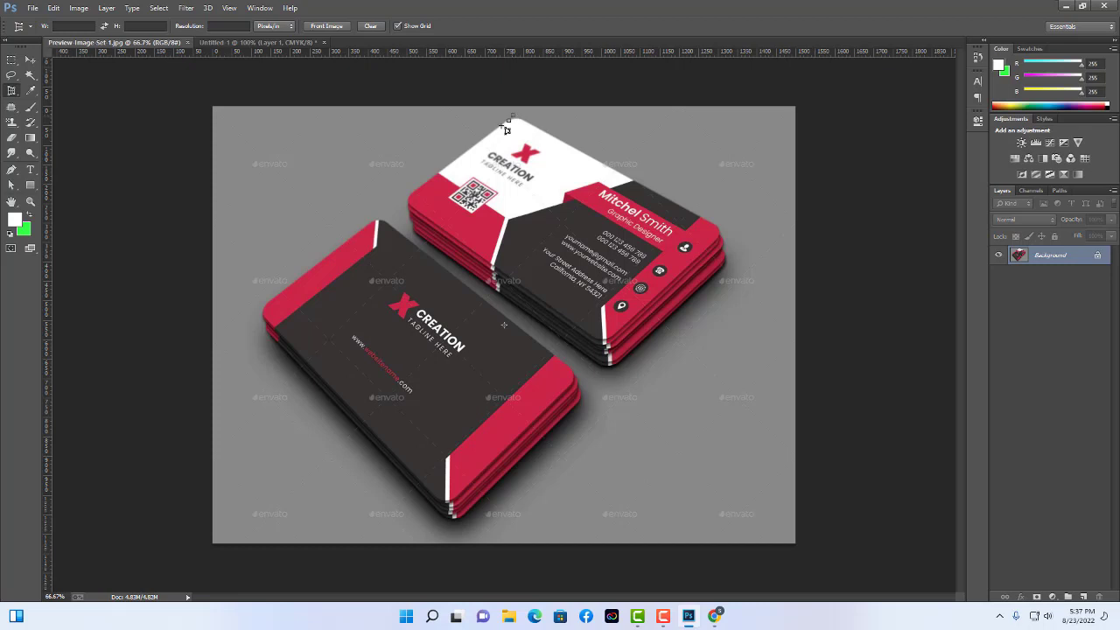
{"action": "left_click", "coordinate": [401, 200]}
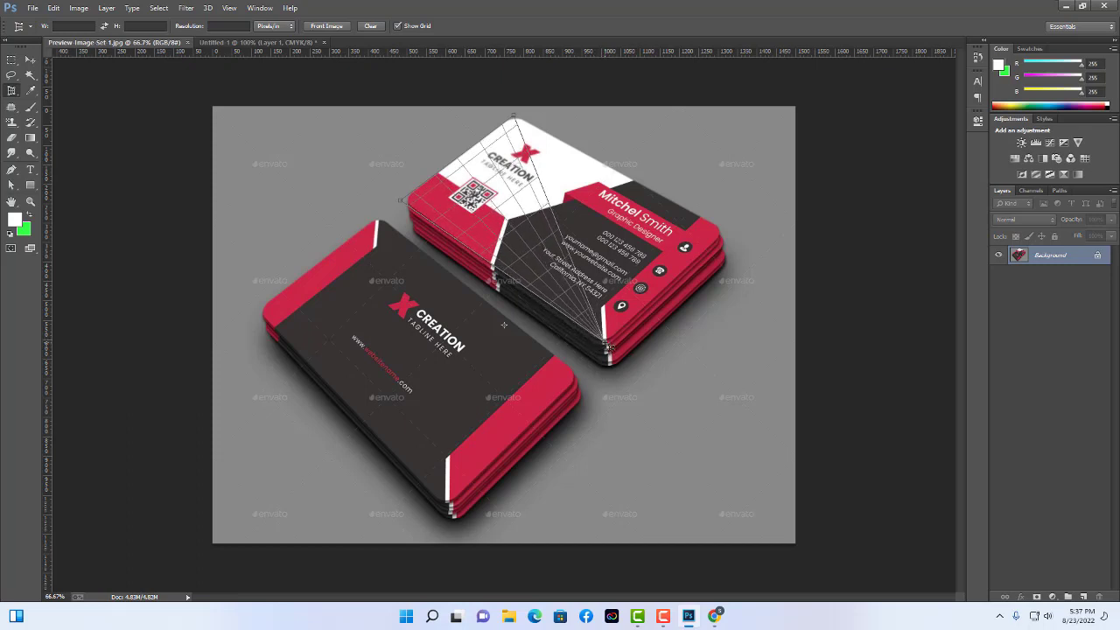
{"action": "left_click", "coordinate": [608, 346]}
{"action": "left_click", "coordinate": [725, 232]}
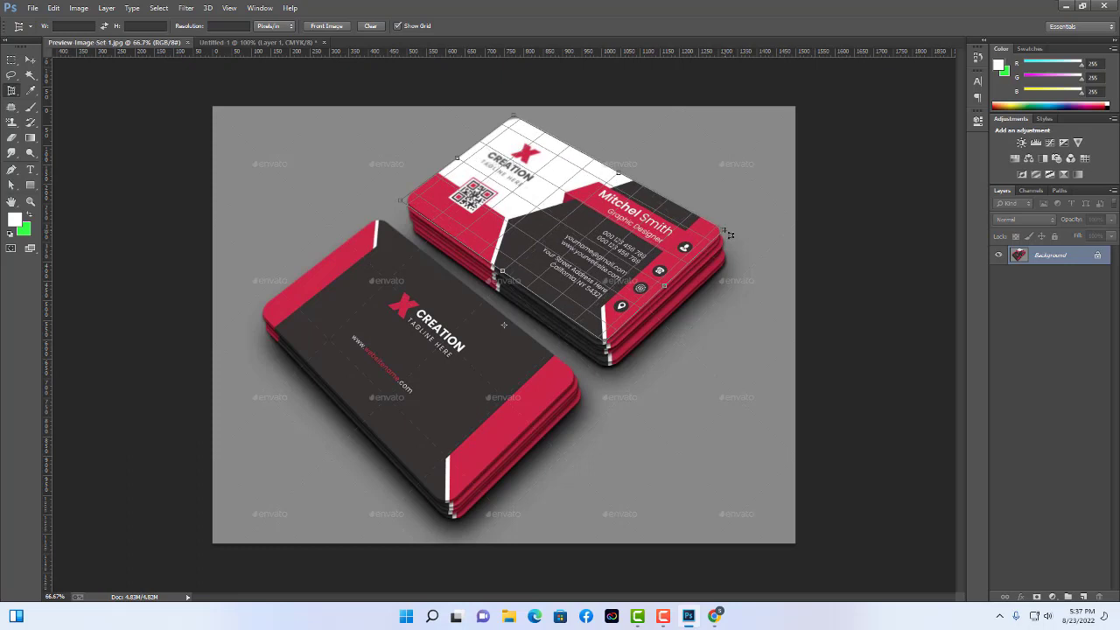
{"action": "left_click", "coordinate": [725, 233]}
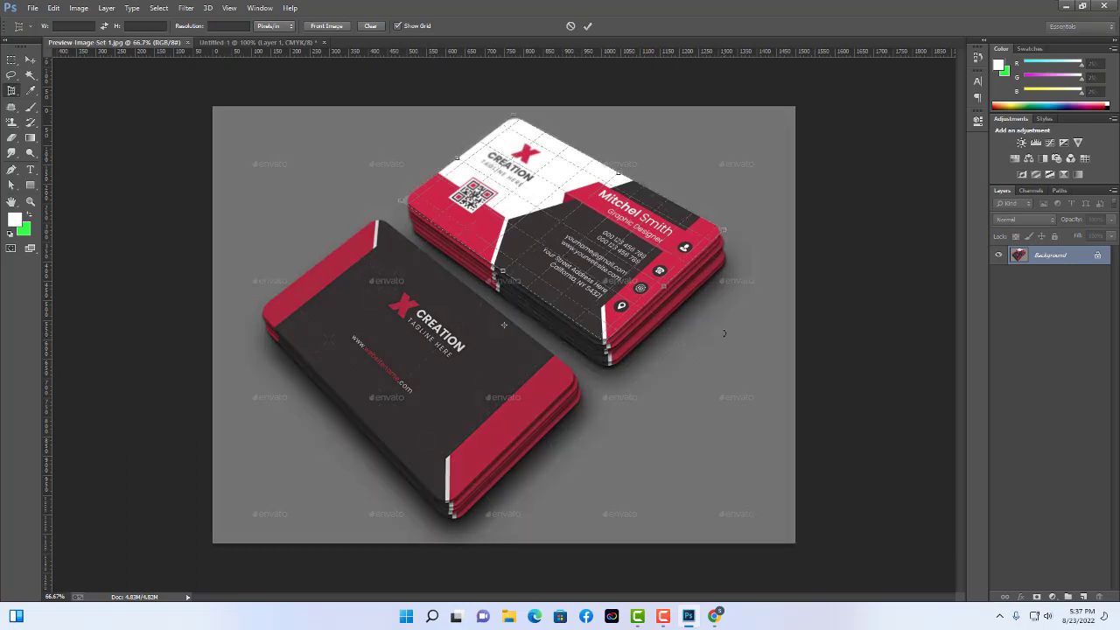
{"action": "key", "text": "Return"}
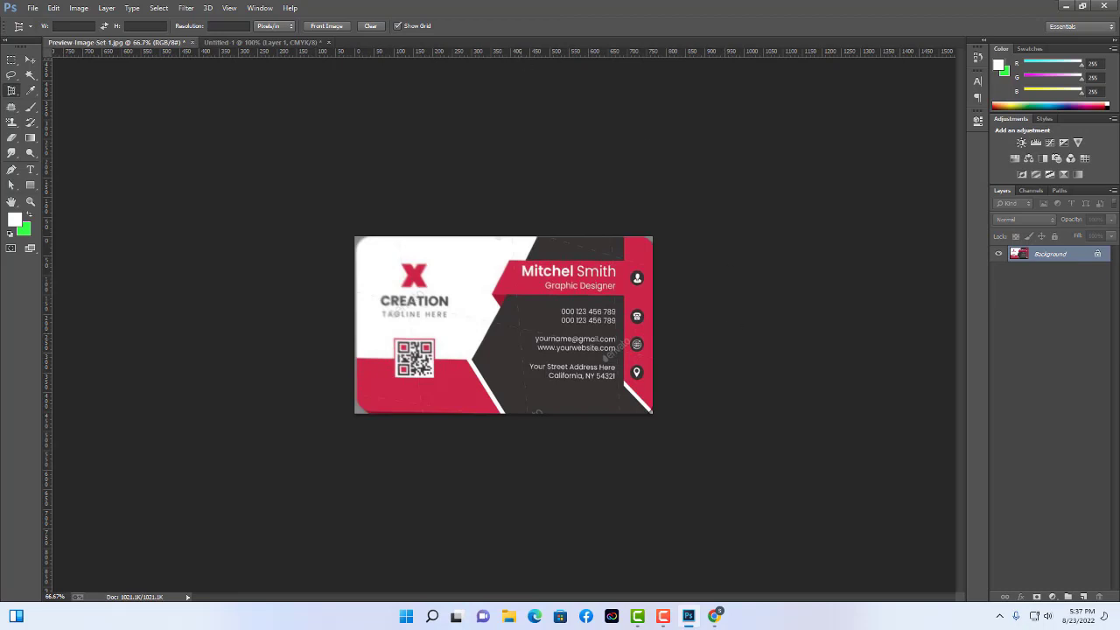
Convert the locked Background into an editable Layer 0.
{"action": "left_click", "coordinate": [30, 60]}
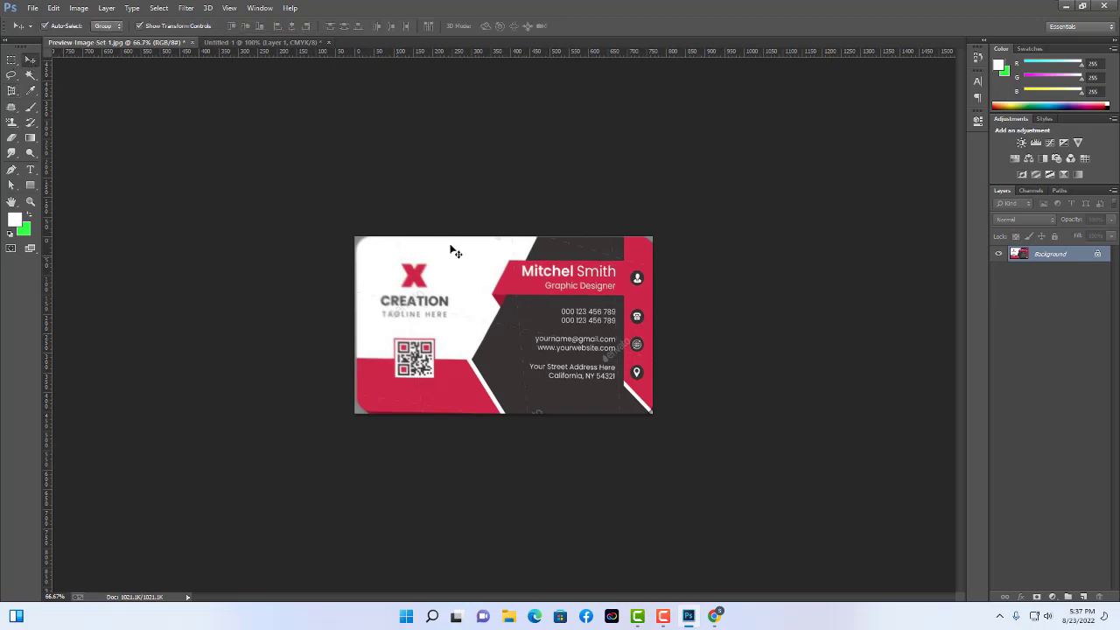
{"action": "left_click", "coordinate": [366, 247]}
{"action": "left_click", "coordinate": [560, 230]}
{"action": "double_click", "coordinate": [1003, 254]}
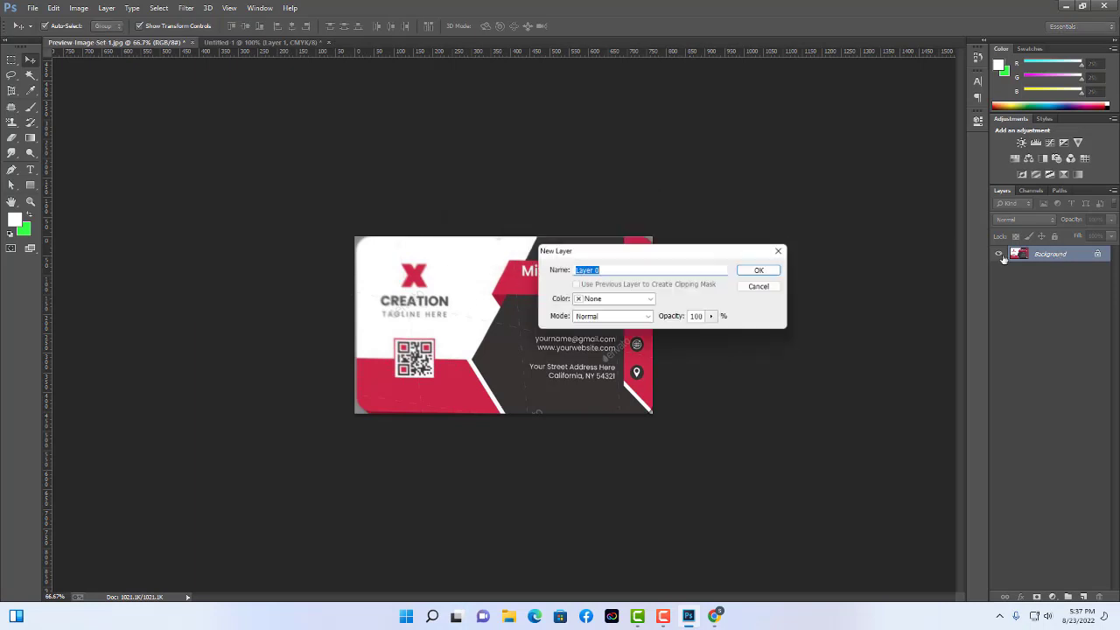
{"action": "left_click", "coordinate": [757, 270]}
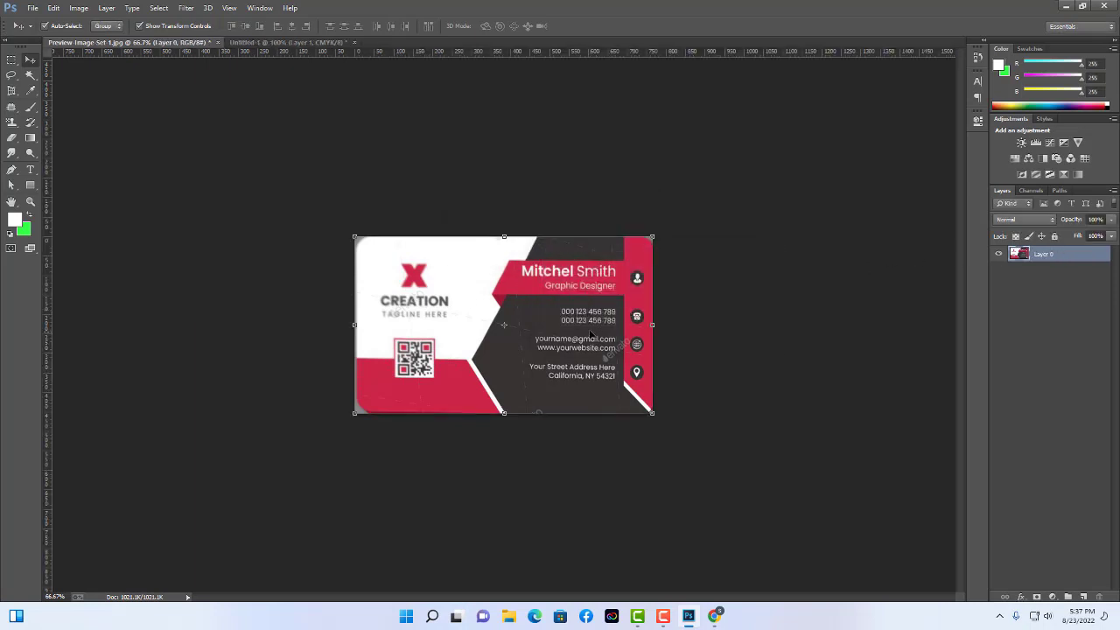
Bring the flattened card into the card document as Layer 2, enlarge and nudge it.
{"action": "left_click_drag", "start_coordinate": [542, 345], "coordinate": [534, 302]}
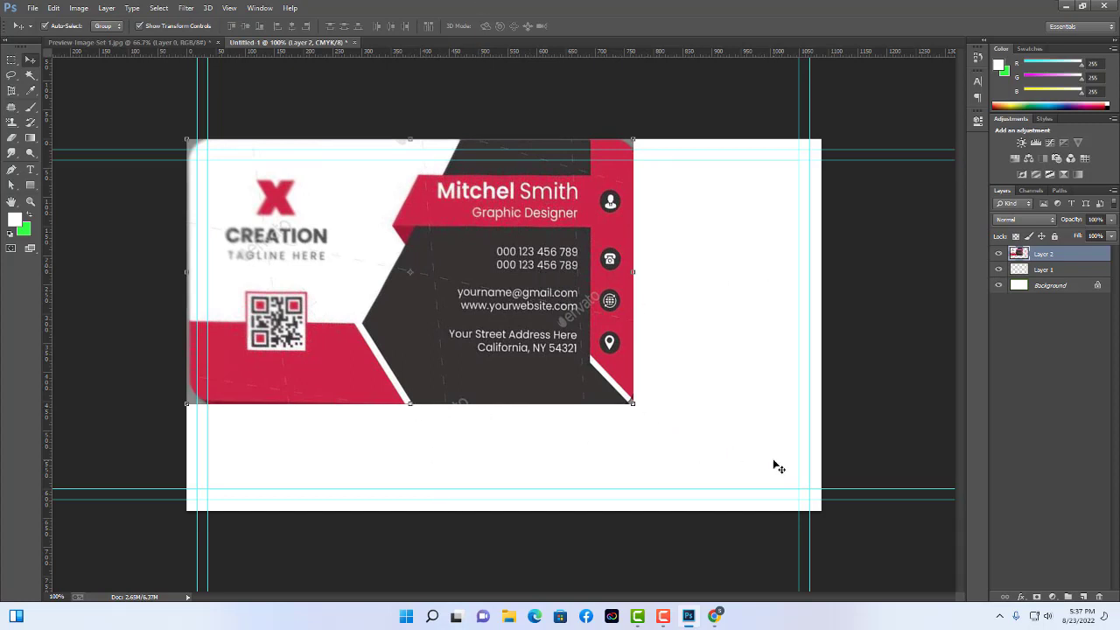
{"action": "left_click_drag", "start_coordinate": [633, 403], "coordinate": [830, 505]}
{"action": "key", "text": "Return"}
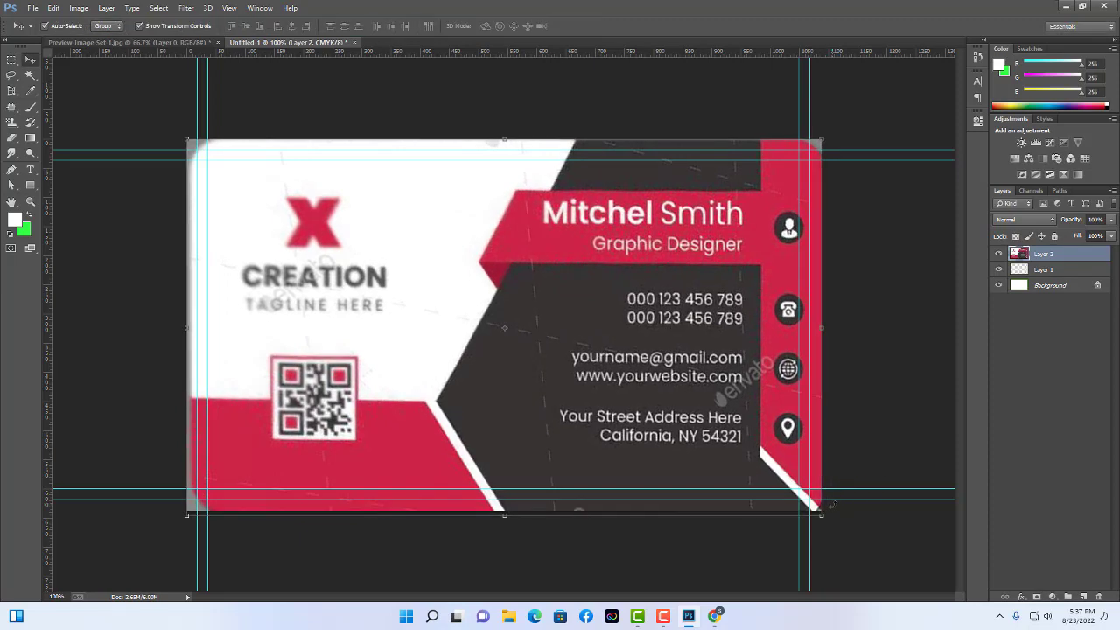
{"action": "key", "text": "Left"}
{"action": "key", "text": "Left"}
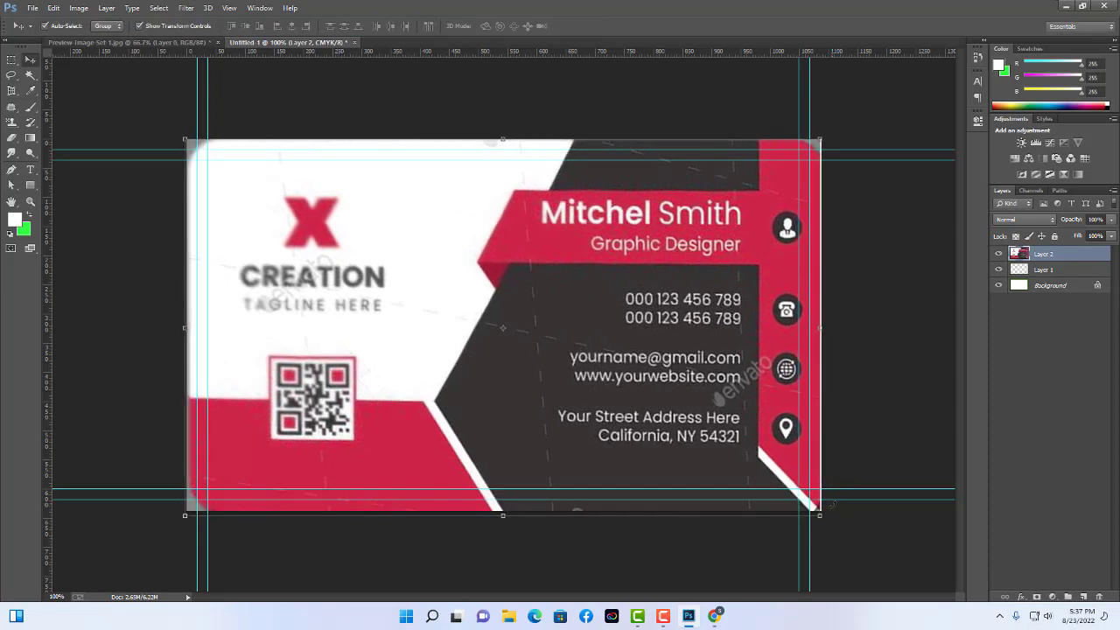
{"action": "key", "text": "Right"}
{"action": "key", "text": "Right"}
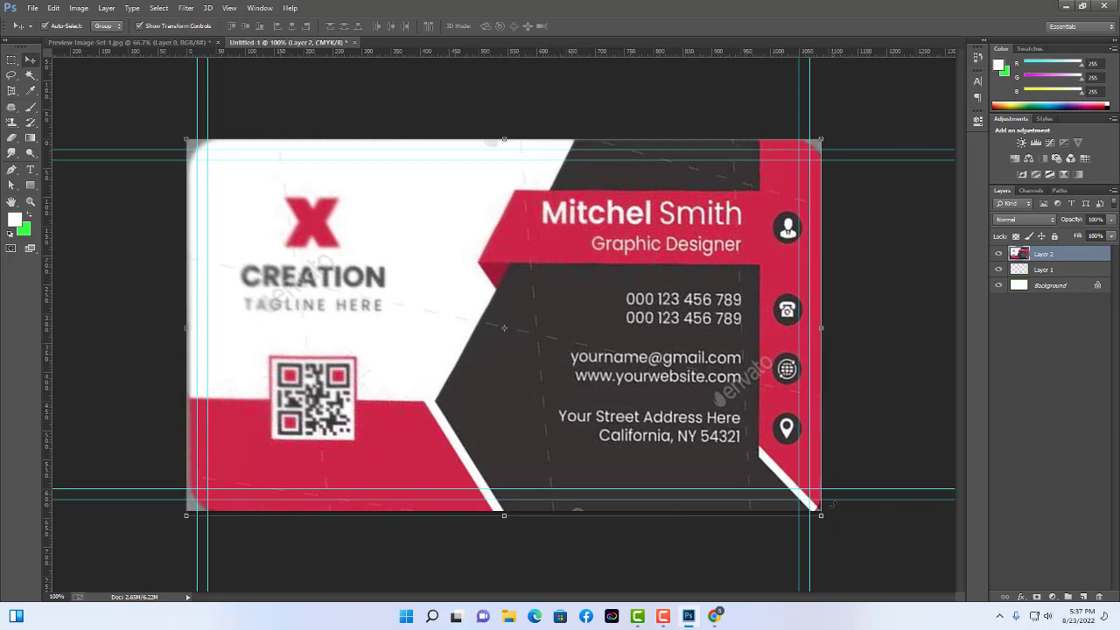
{"action": "key", "text": "Up"}
{"action": "key", "text": "Up"}
{"action": "key", "text": "Up"}
{"action": "key", "text": "Up"}
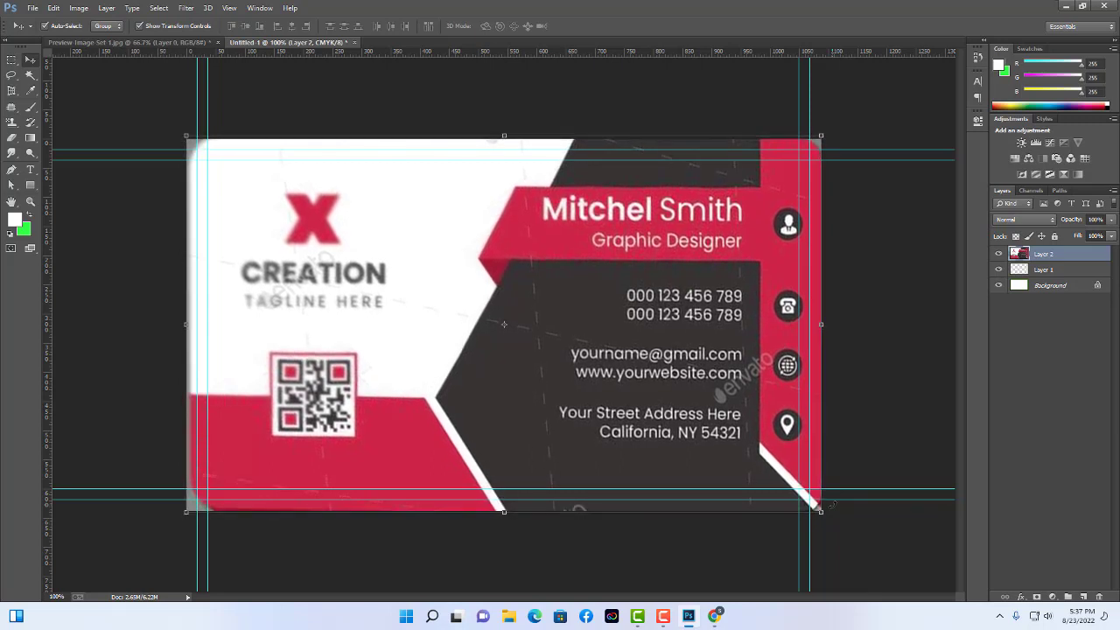
{"action": "key", "text": "Up"}
{"action": "key", "text": "Up"}
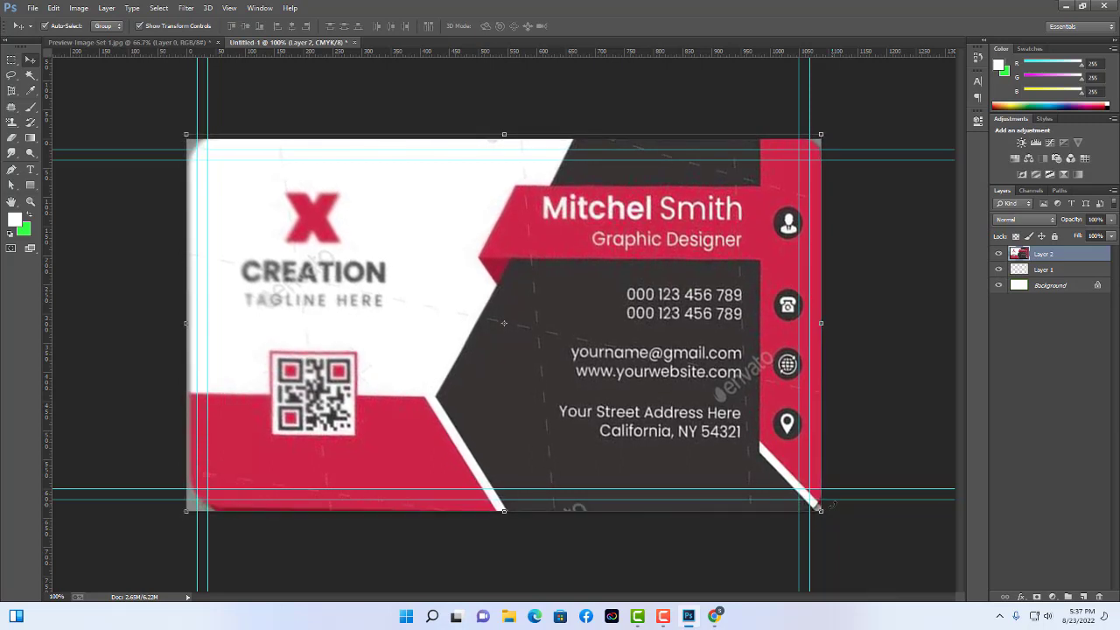
Adjust Layer 2's corners so the reference sits within the margin guides.
{"action": "left_click", "coordinate": [914, 386]}
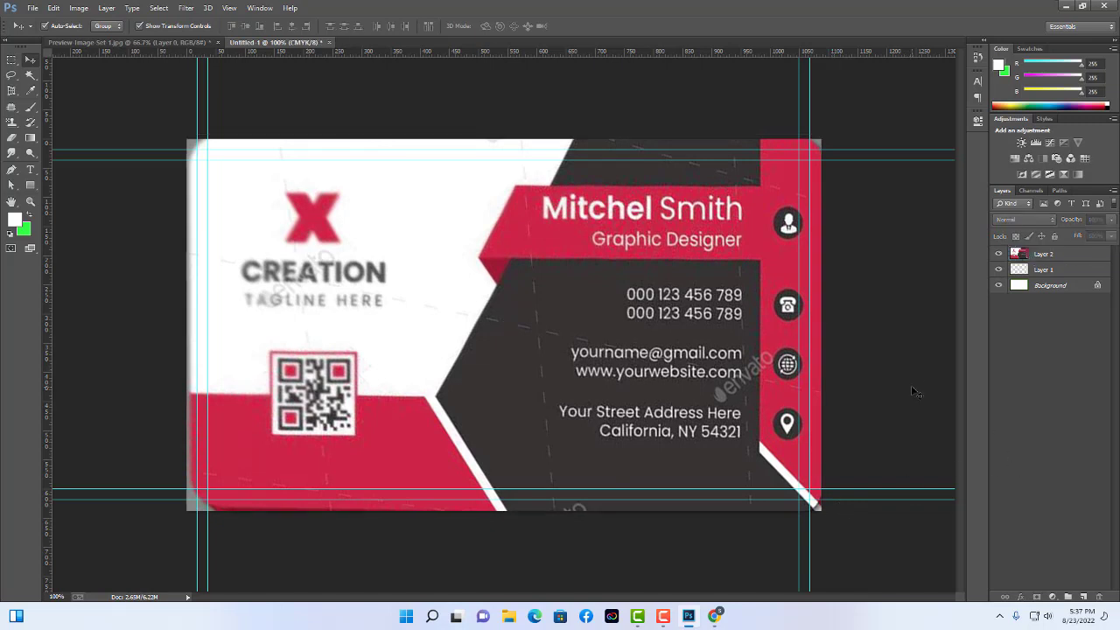
{"action": "left_click", "coordinate": [765, 343]}
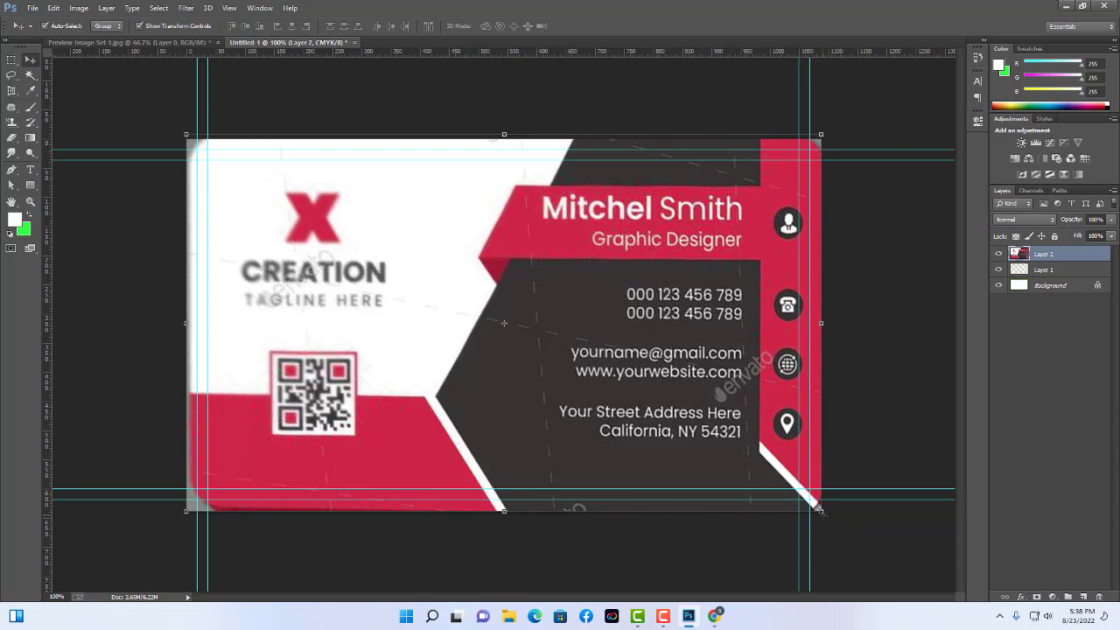
{"action": "left_click_drag", "start_coordinate": [820, 510], "coordinate": [810, 504]}
{"action": "left_click_drag", "start_coordinate": [186, 133], "coordinate": [193, 144]}
{"action": "key", "text": "Return"}
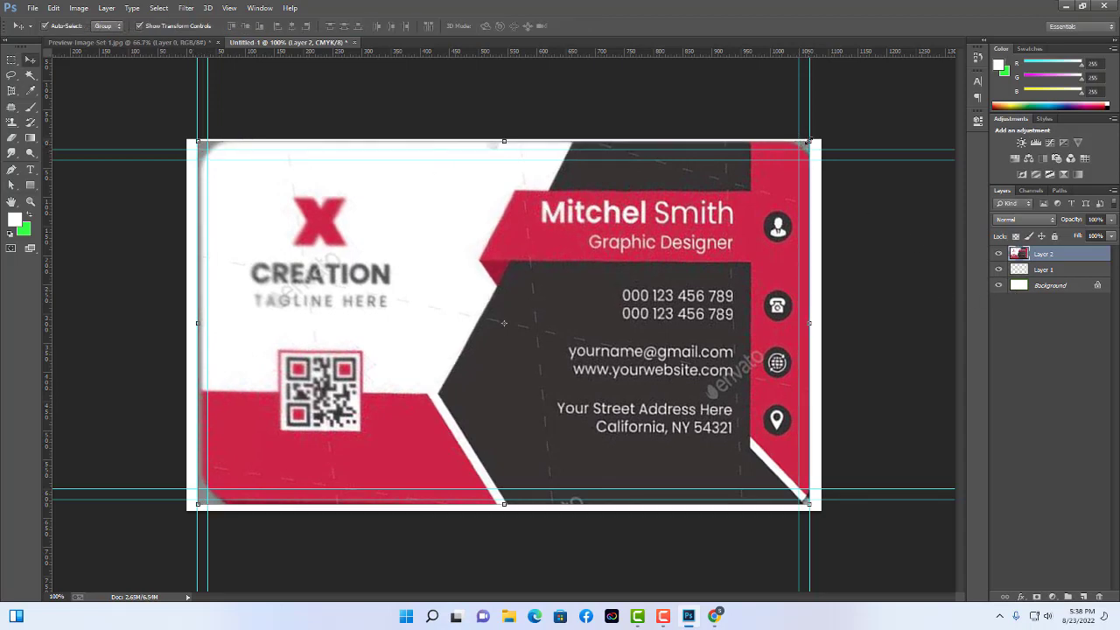
{"action": "left_click_drag", "start_coordinate": [801, 138], "coordinate": [795, 148]}
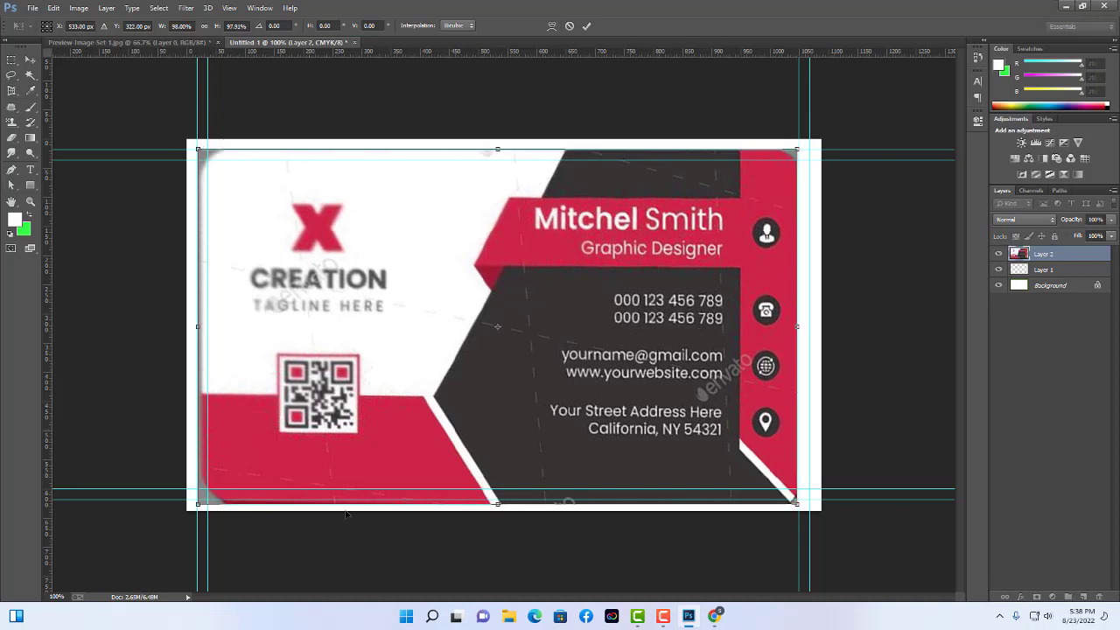
{"action": "left_click_drag", "start_coordinate": [197, 505], "coordinate": [196, 505]}
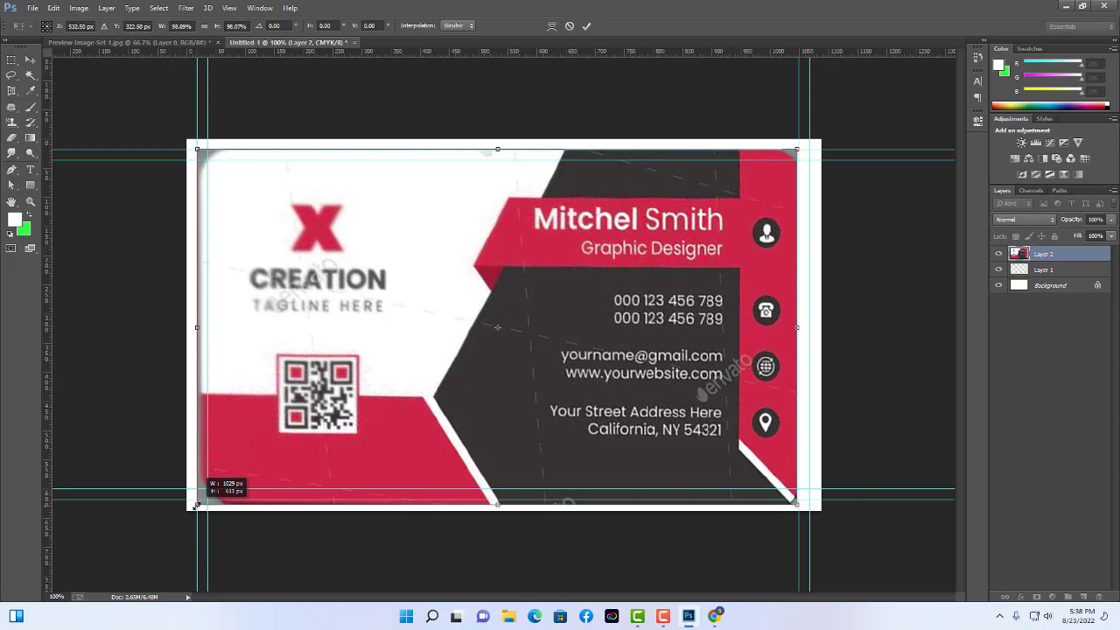
{"action": "key", "text": "Return"}
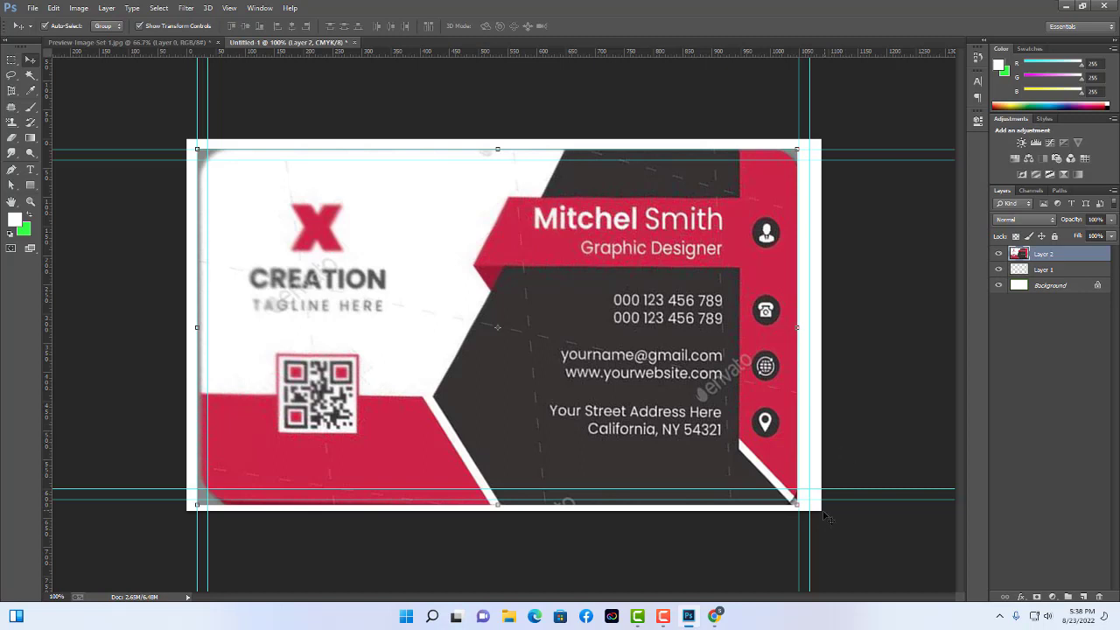
{"action": "left_click_drag", "start_coordinate": [797, 506], "coordinate": [797, 505]}
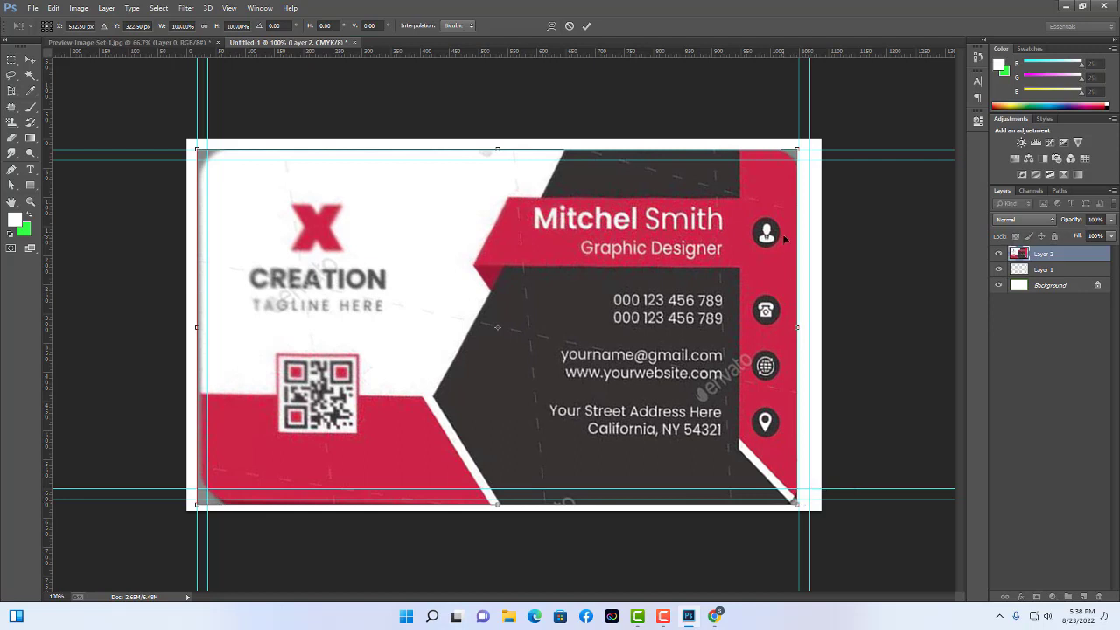
{"action": "left_click_drag", "start_coordinate": [198, 149], "coordinate": [210, 155]}
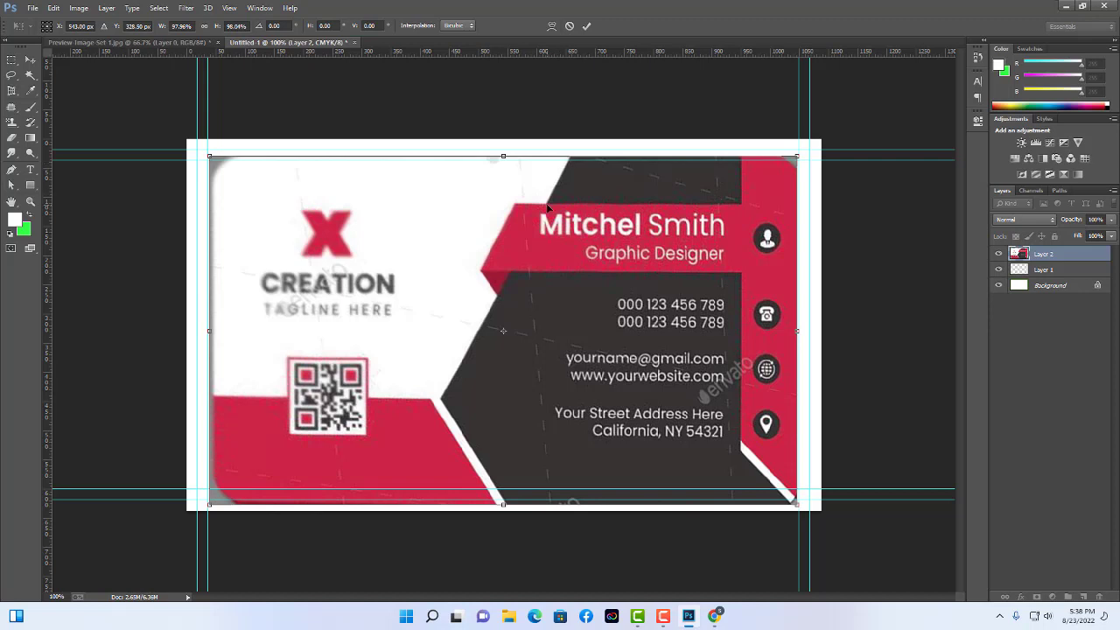
{"action": "key", "text": "Return"}
Free Transform Layer 2 once more so it fills the canvas edge to edge.
{"action": "left_click", "coordinate": [922, 252]}
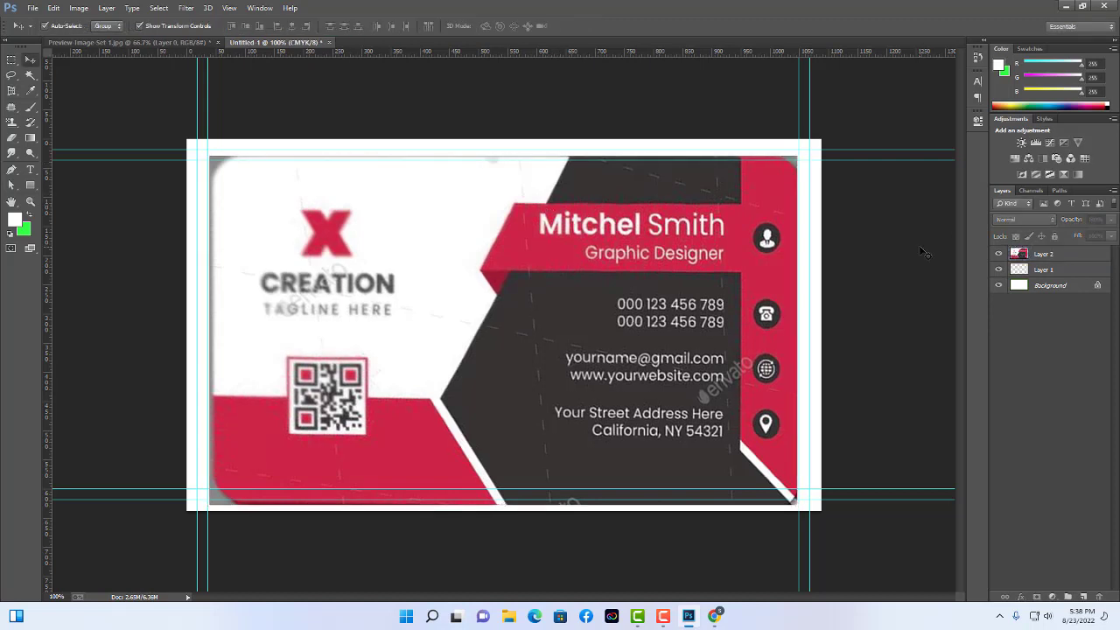
{"action": "left_click", "coordinate": [785, 201]}
{"action": "key", "text": "ctrl+t"}
{"action": "left_click_drag", "start_coordinate": [796, 157], "coordinate": [804, 148]}
{"action": "left_click_drag", "start_coordinate": [201, 151], "coordinate": [197, 144]}
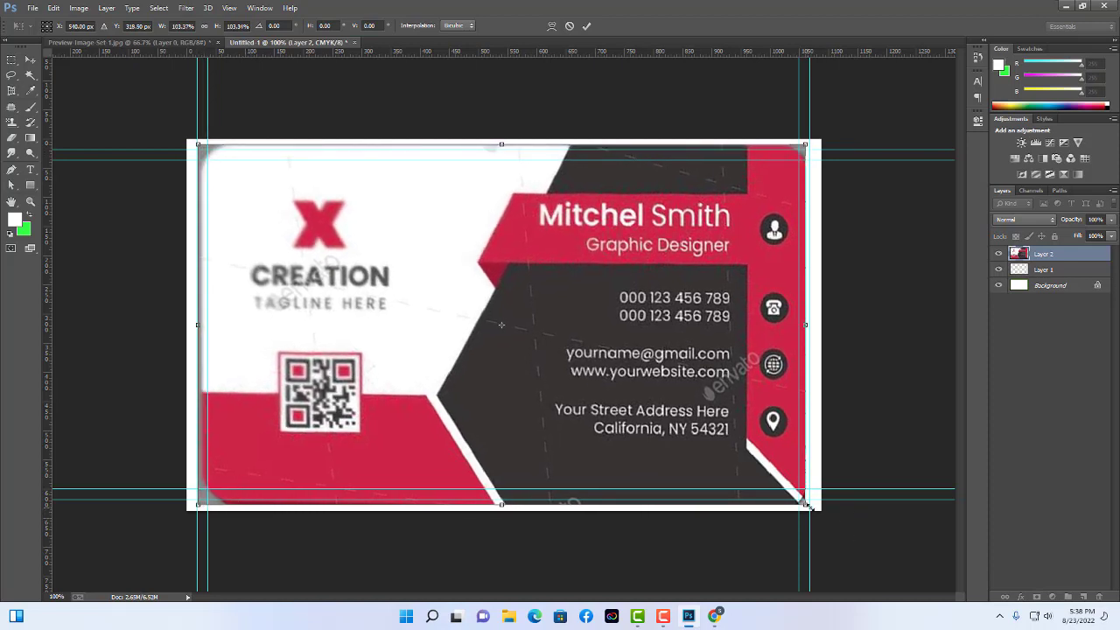
{"action": "left_click_drag", "start_coordinate": [809, 506], "coordinate": [814, 510]}
{"action": "key", "text": "Return"}
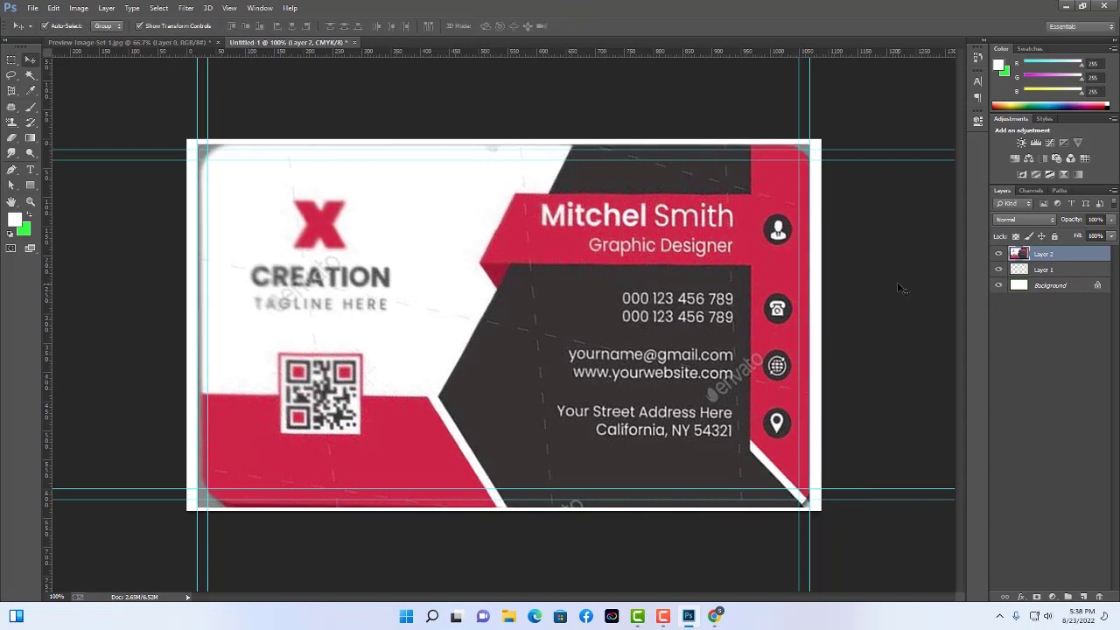
{"action": "left_click", "coordinate": [897, 282]}
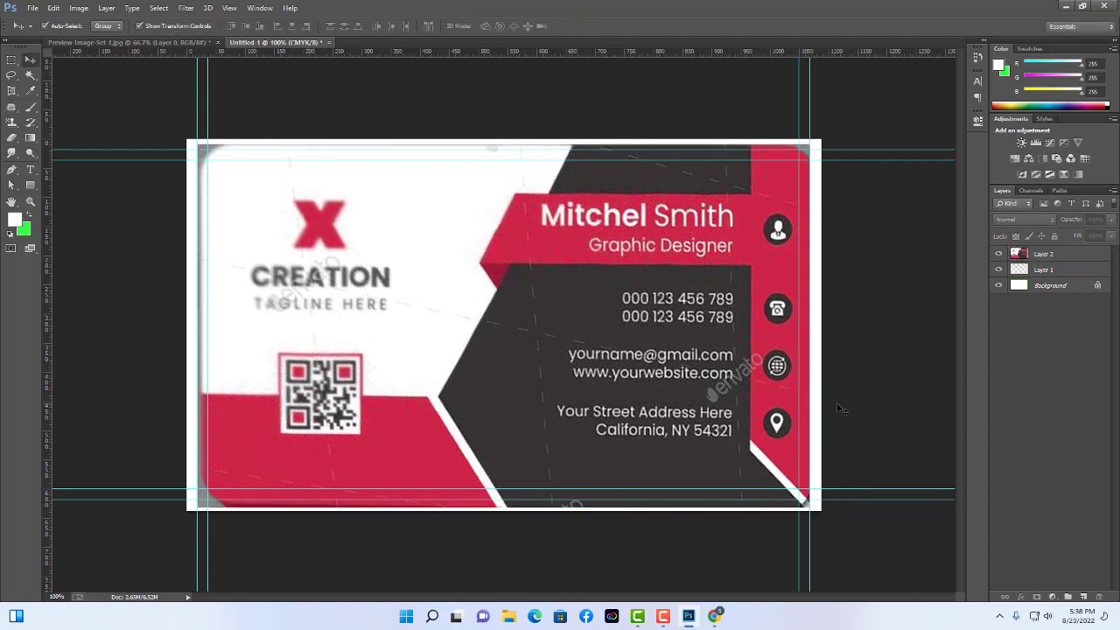
{"action": "left_click", "coordinate": [462, 383]}
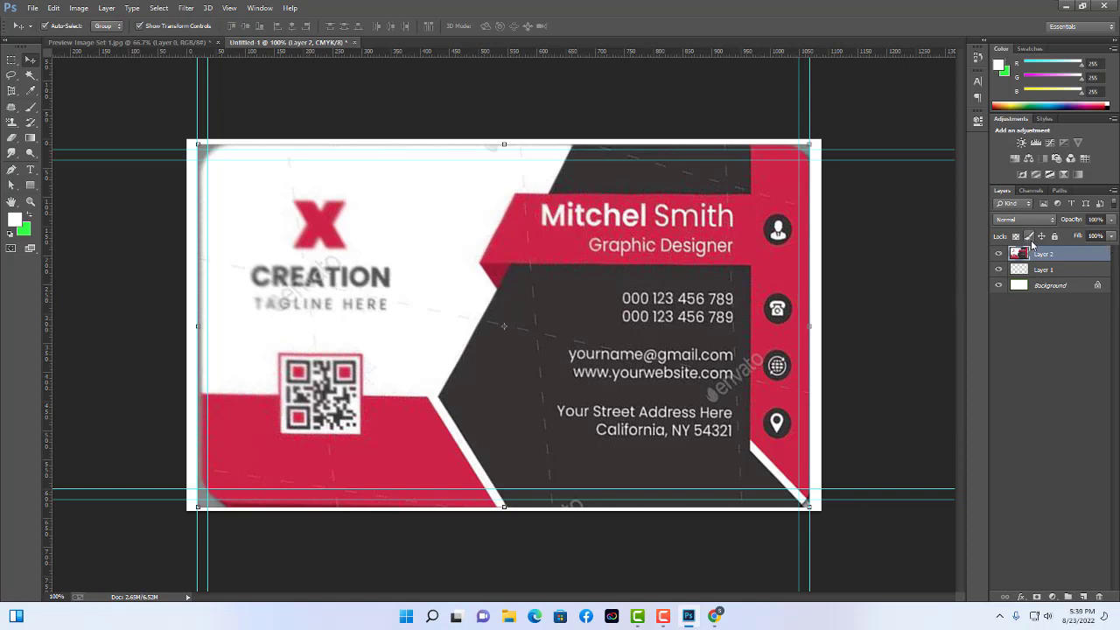
{"action": "left_click", "coordinate": [1109, 236]}
Drop Layer 2's opacity to about 19% and lock it with Lock All.
{"action": "left_click_drag", "start_coordinate": [1109, 236], "coordinate": [1061, 233]}
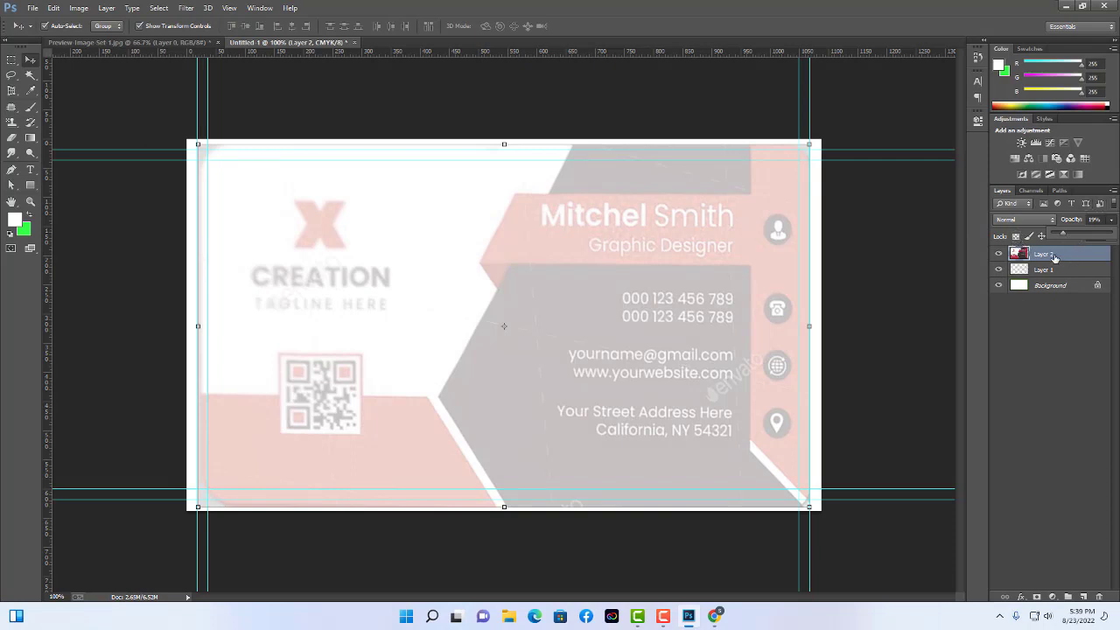
{"action": "left_click", "coordinate": [1085, 194]}
{"action": "left_click", "coordinate": [1055, 237]}
{"action": "left_click", "coordinate": [897, 283]}
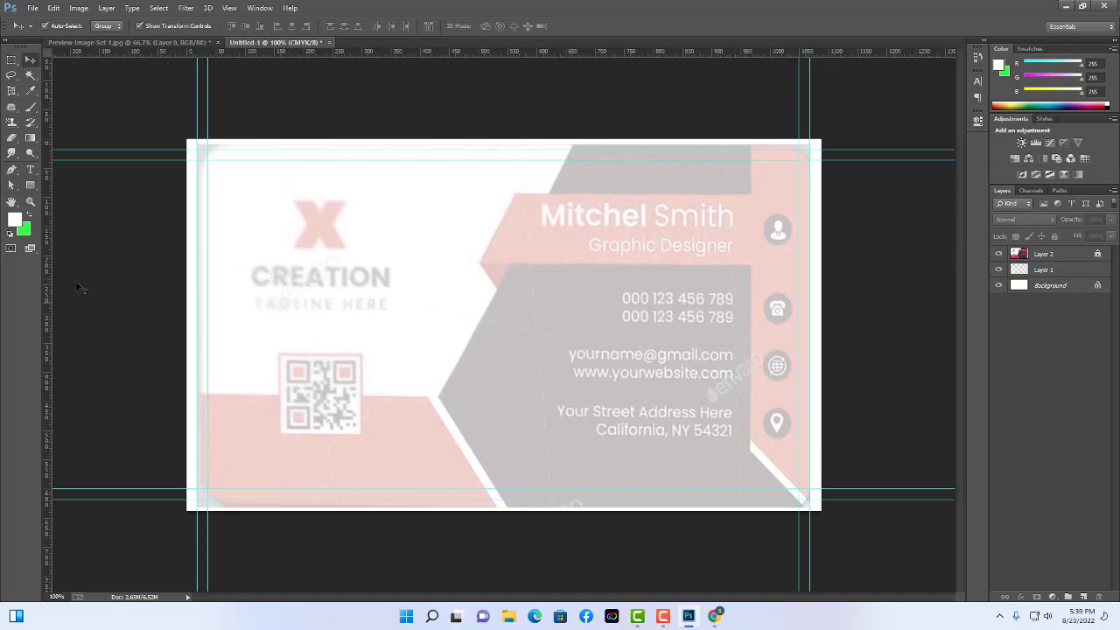
{"action": "left_click", "coordinate": [31, 186]}
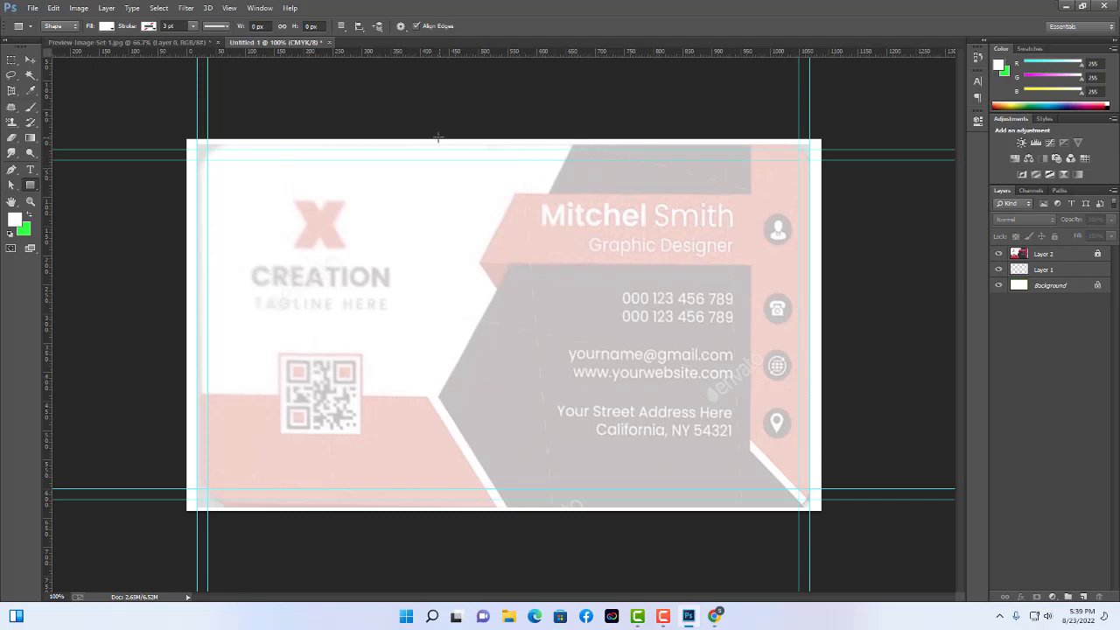
Draw a 658 × 640 px grey-filled rectangle over the card's right portion.
{"action": "left_click_drag", "start_coordinate": [438, 137], "coordinate": [822, 510]}
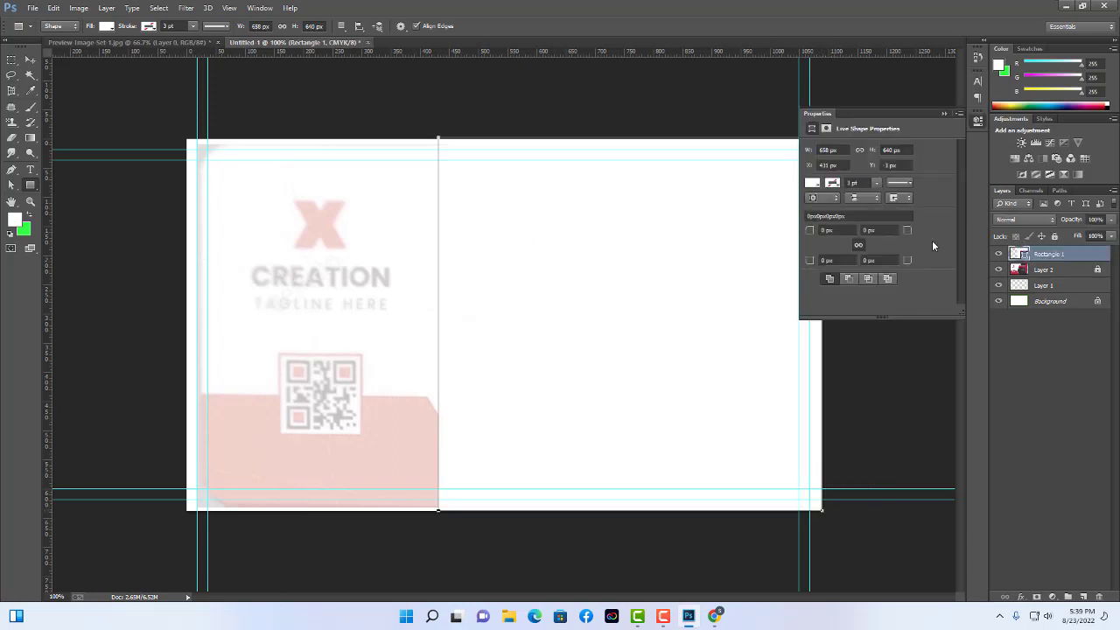
{"action": "left_click", "coordinate": [811, 183]}
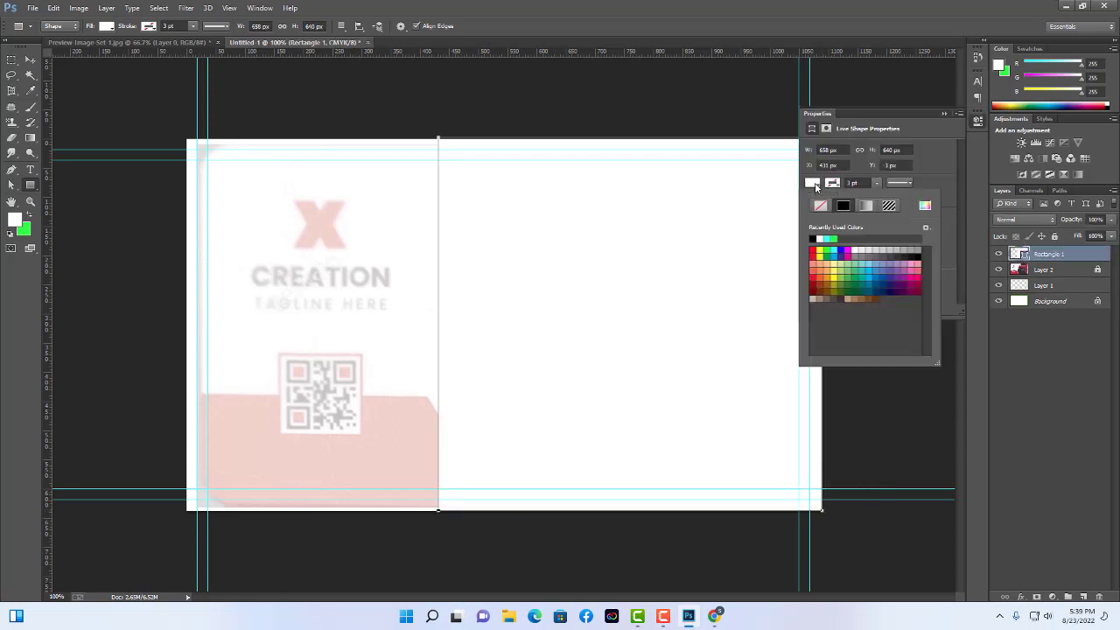
{"action": "left_click", "coordinate": [865, 252]}
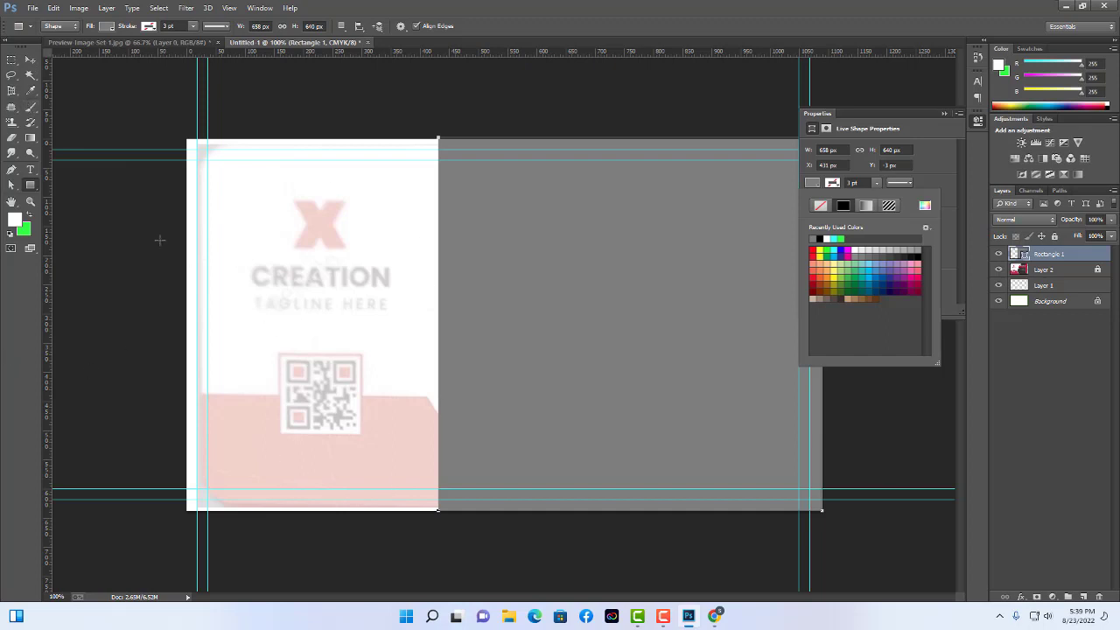
{"action": "left_click", "coordinate": [11, 185]}
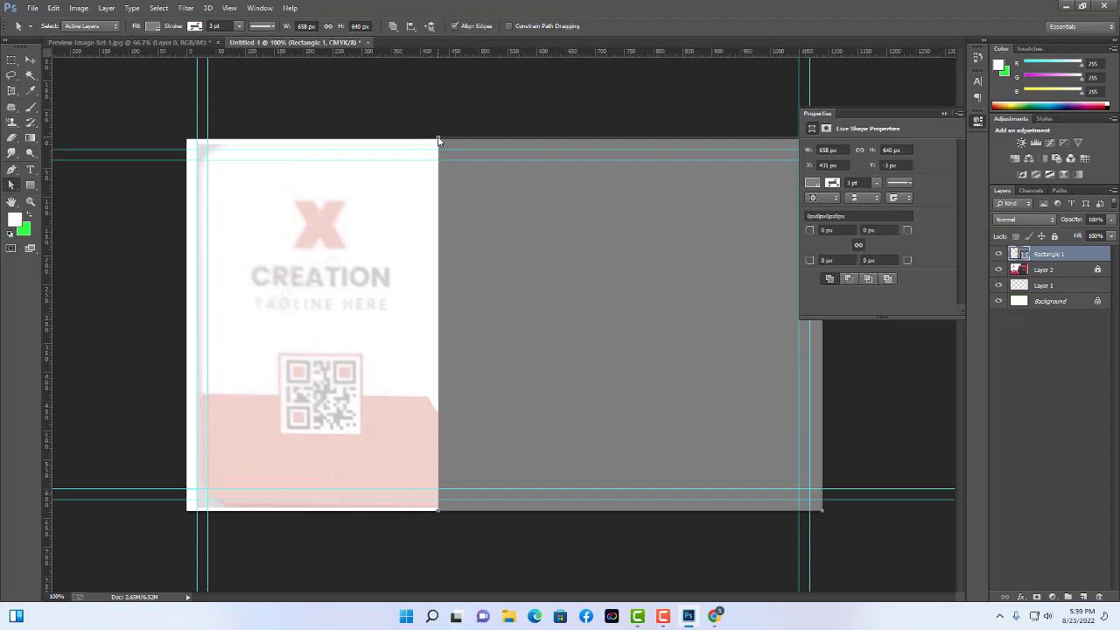
{"action": "left_click_drag", "start_coordinate": [438, 140], "coordinate": [597, 163]}
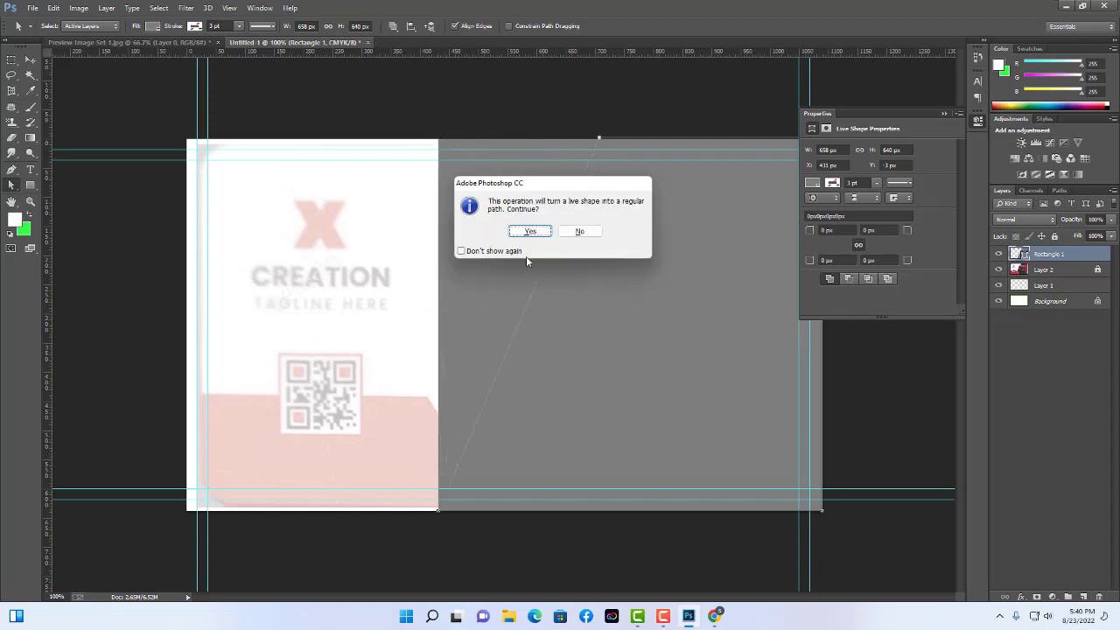
{"action": "left_click", "coordinate": [530, 231]}
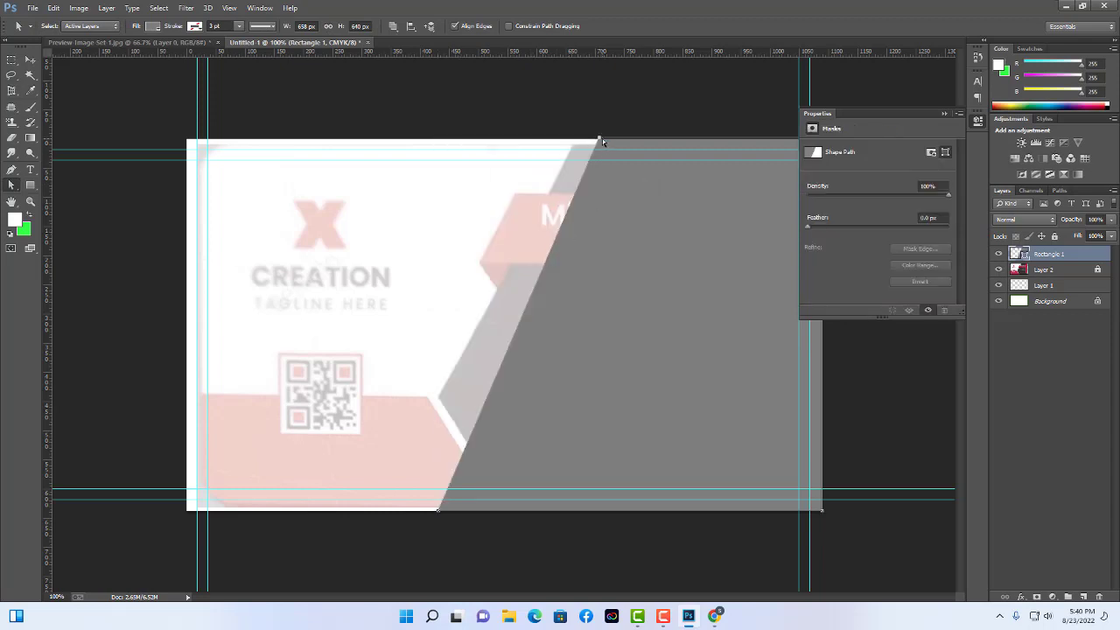
{"action": "left_click_drag", "start_coordinate": [600, 141], "coordinate": [576, 140]}
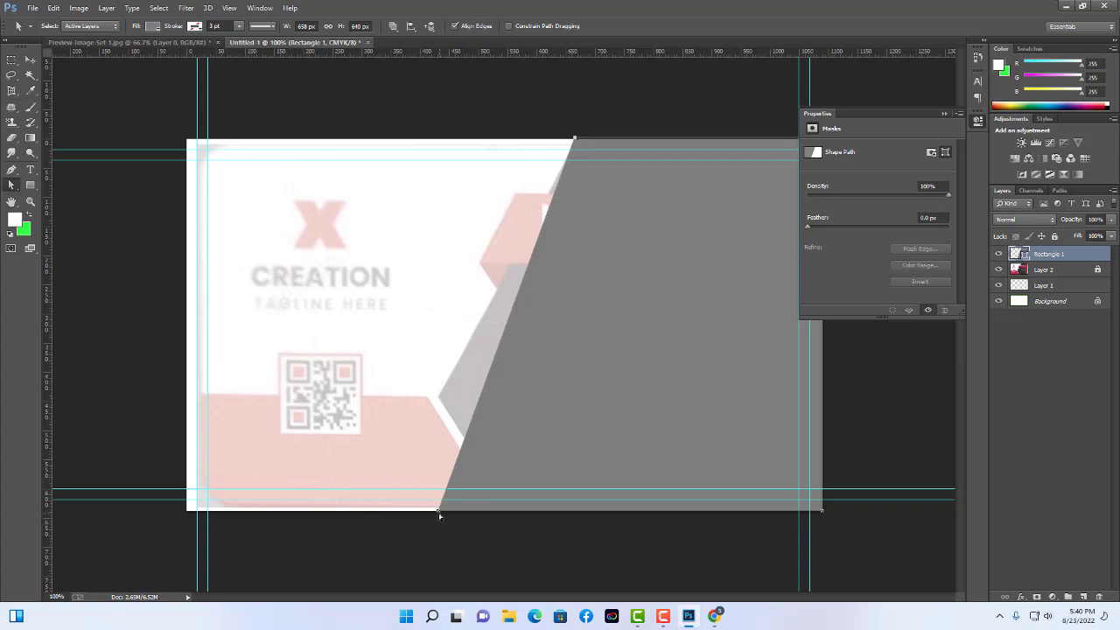
{"action": "left_click_drag", "start_coordinate": [439, 511], "coordinate": [437, 396]}
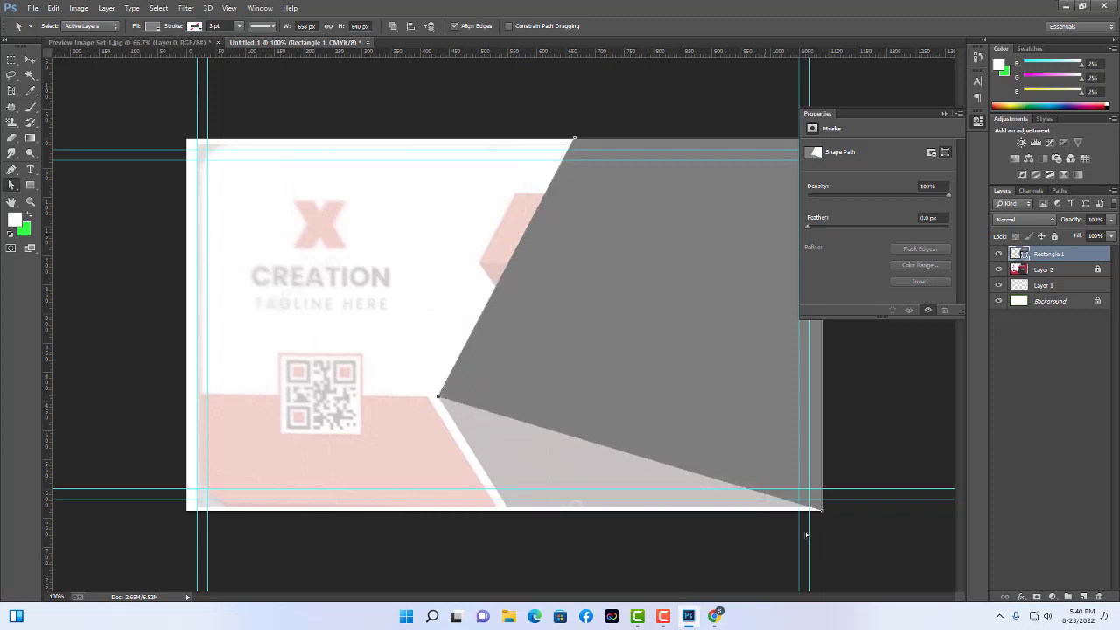
{"action": "left_click_drag", "start_coordinate": [823, 513], "coordinate": [820, 394]}
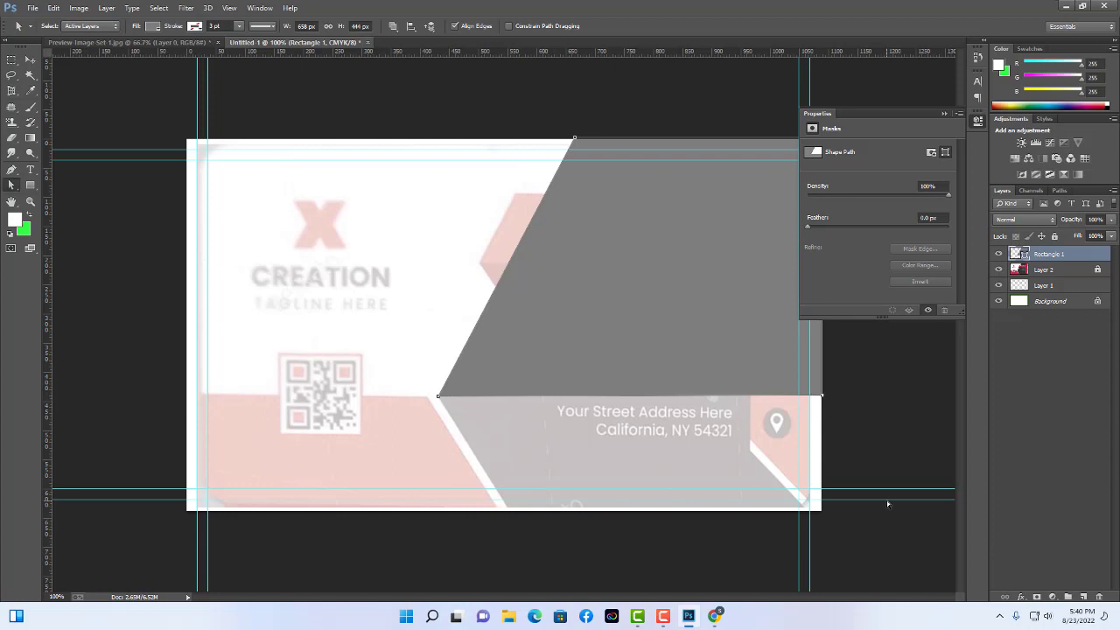
{"action": "key", "text": "shift+Down"}
{"action": "key", "text": "shift+Down"}
{"action": "key", "text": "shift+Down"}
{"action": "key", "text": "shift+Down"}
{"action": "key", "text": "shift+Down"}
{"action": "key", "text": "shift+Down"}
{"action": "key", "text": "shift+Down"}
{"action": "key", "text": "shift+Down"}
{"action": "key", "text": "shift+Down"}
{"action": "key", "text": "shift+Down"}
{"action": "key", "text": "shift+Down"}
{"action": "key", "text": "shift+Down"}
{"action": "key", "text": "shift+Down"}
{"action": "key", "text": "shift+Down"}
{"action": "key", "text": "shift+Down"}
{"action": "key", "text": "shift+Down"}
{"action": "key", "text": "shift+Down"}
{"action": "key", "text": "shift+Down"}
{"action": "key", "text": "shift+Down"}
{"action": "key", "text": "shift+Down"}
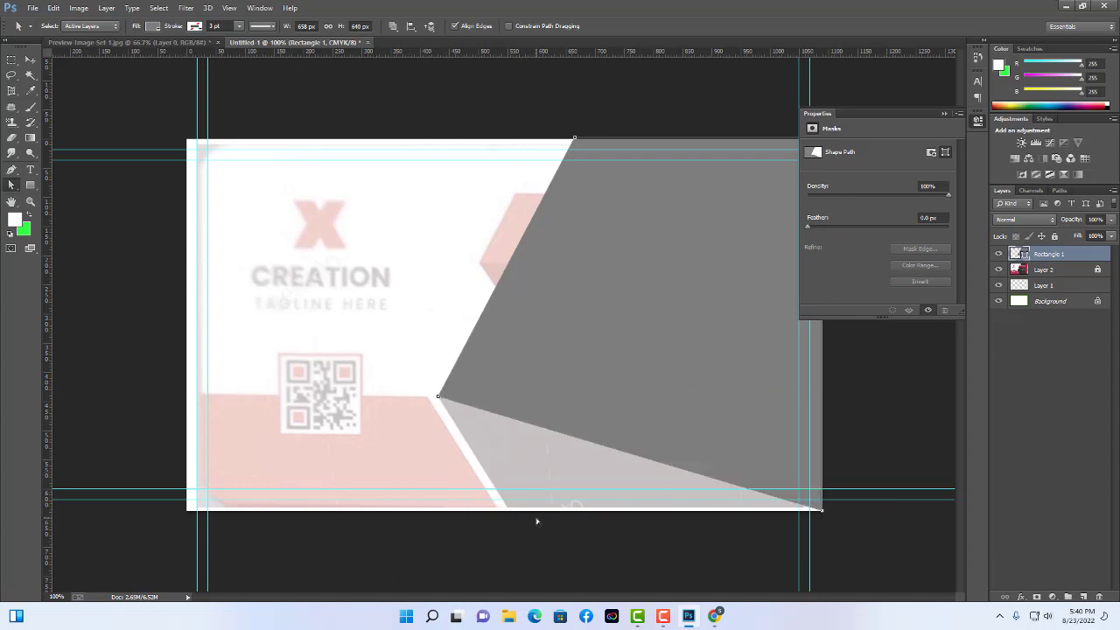
{"action": "key", "text": "shift+Down"}
{"action": "key", "text": "shift+Down"}
{"action": "key", "text": "shift+Down"}
{"action": "key", "text": "shift+Down"}
{"action": "key", "text": "shift+Down"}
{"action": "key", "text": "shift+Down"}
{"action": "key", "text": "shift+Down"}
{"action": "key", "text": "shift+Down"}
{"action": "key", "text": "shift+Down"}
{"action": "key", "text": "shift+Down"}
{"action": "key", "text": "shift+Down"}
{"action": "key", "text": "shift+Down"}
{"action": "key", "text": "shift+Down"}
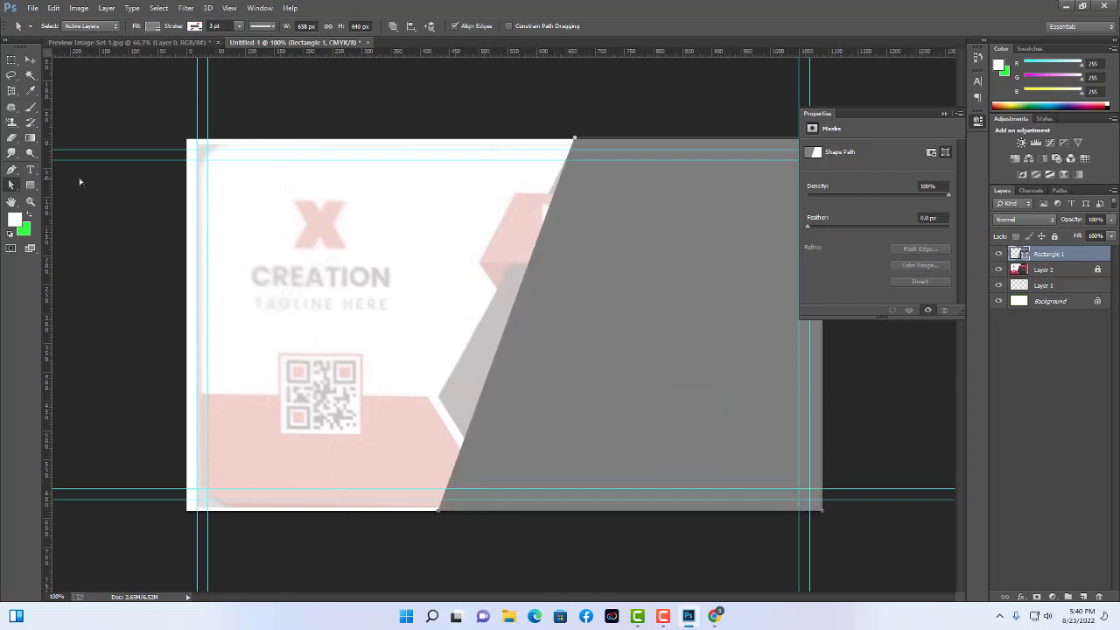
{"action": "left_click_drag", "start_coordinate": [11, 173], "coordinate": [52, 187]}
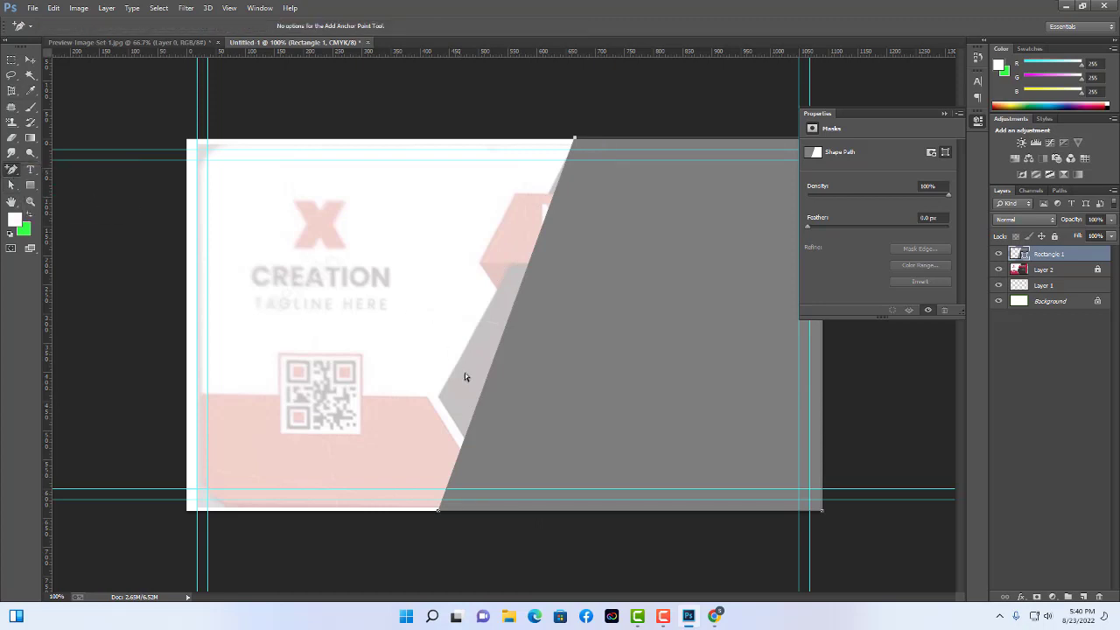
{"action": "left_click", "coordinate": [473, 424]}
{"action": "left_click", "coordinate": [11, 185]}
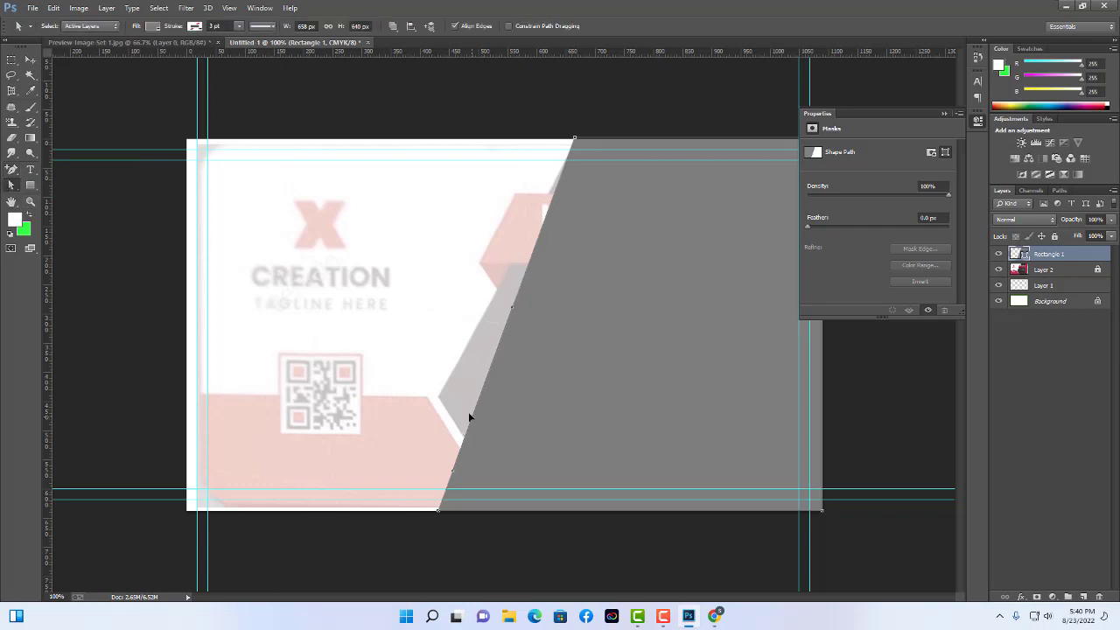
{"action": "left_click_drag", "start_coordinate": [471, 421], "coordinate": [490, 409]}
{"action": "left_click", "coordinate": [11, 184]}
{"action": "left_click", "coordinate": [11, 170]}
{"action": "left_click", "coordinate": [56, 168]}
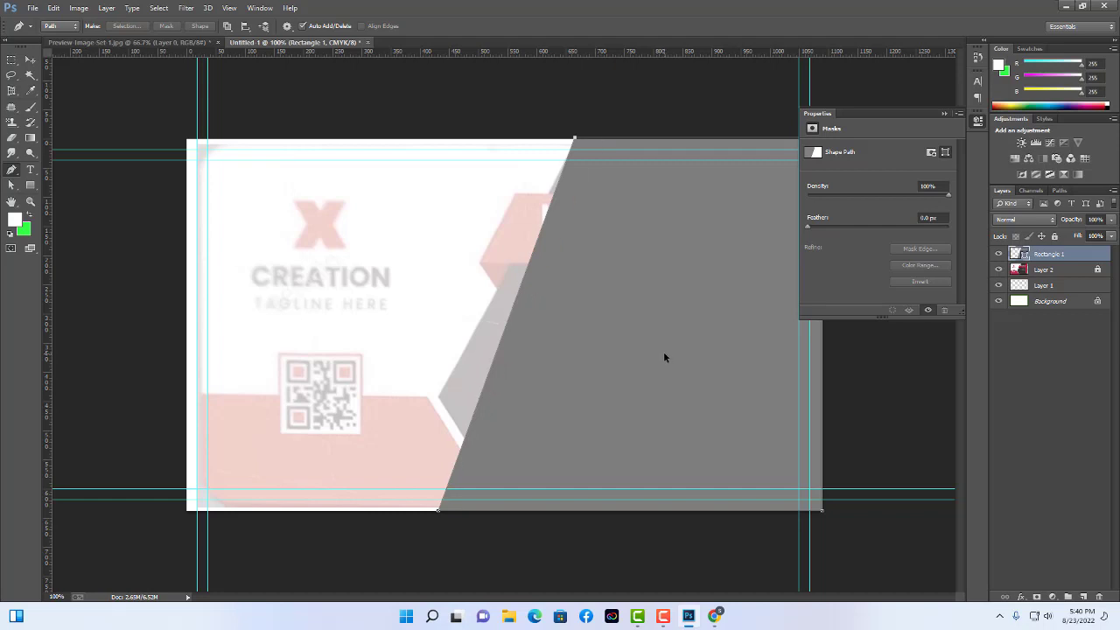
{"action": "key", "text": "ctrl+z"}
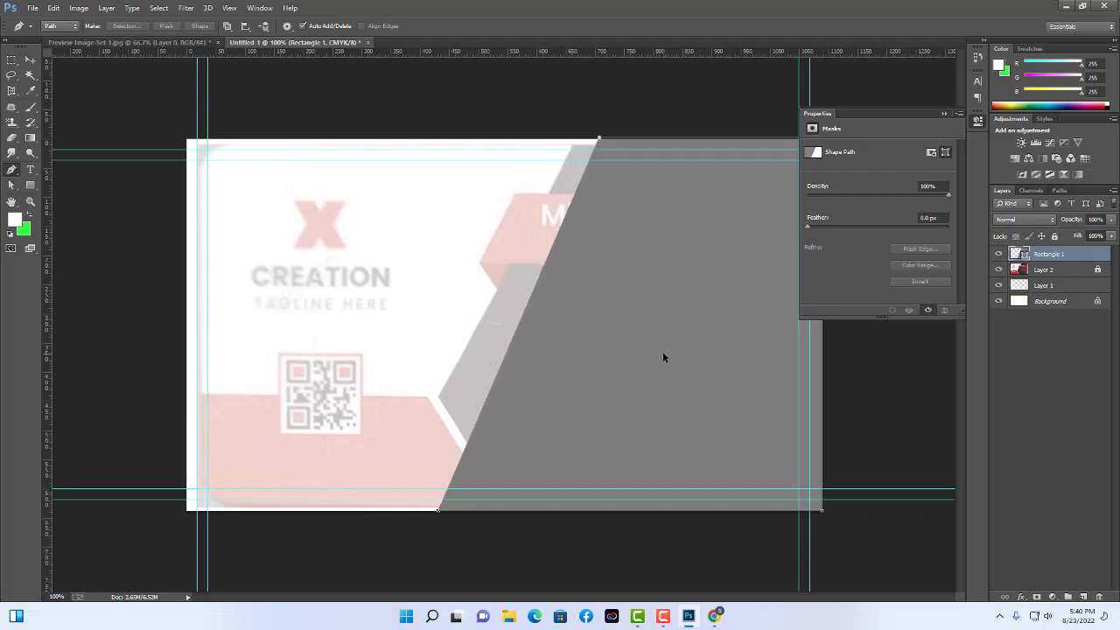
{"action": "key", "text": "ctrl+alt+z"}
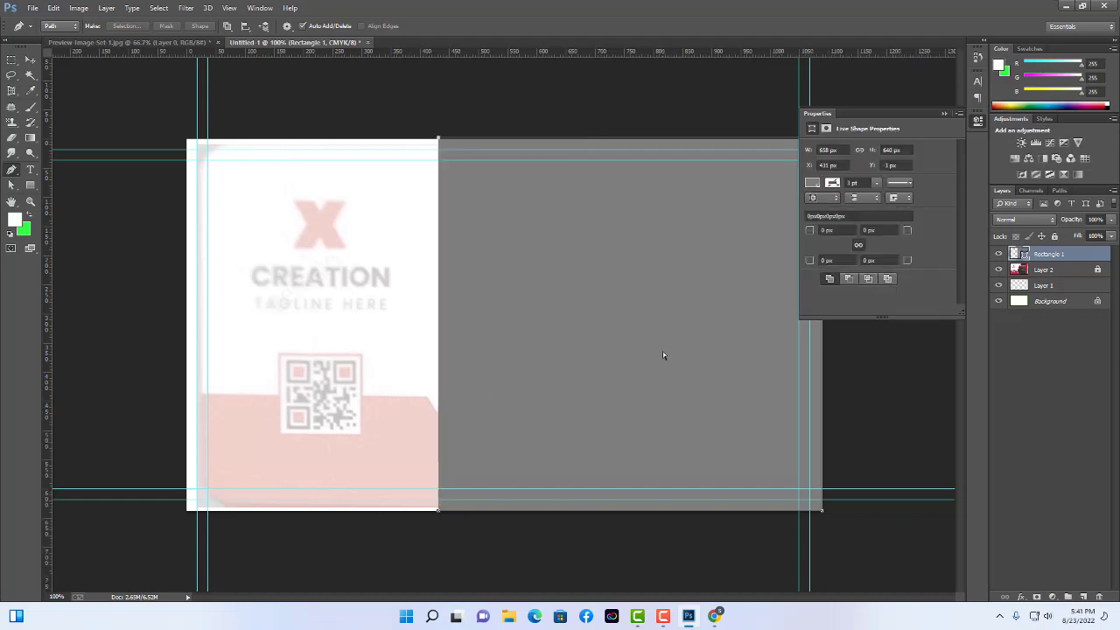
Drag Rectangle 1's anchors to slant its left edge and raise its bottom to about y=450.
{"action": "left_click", "coordinate": [12, 185]}
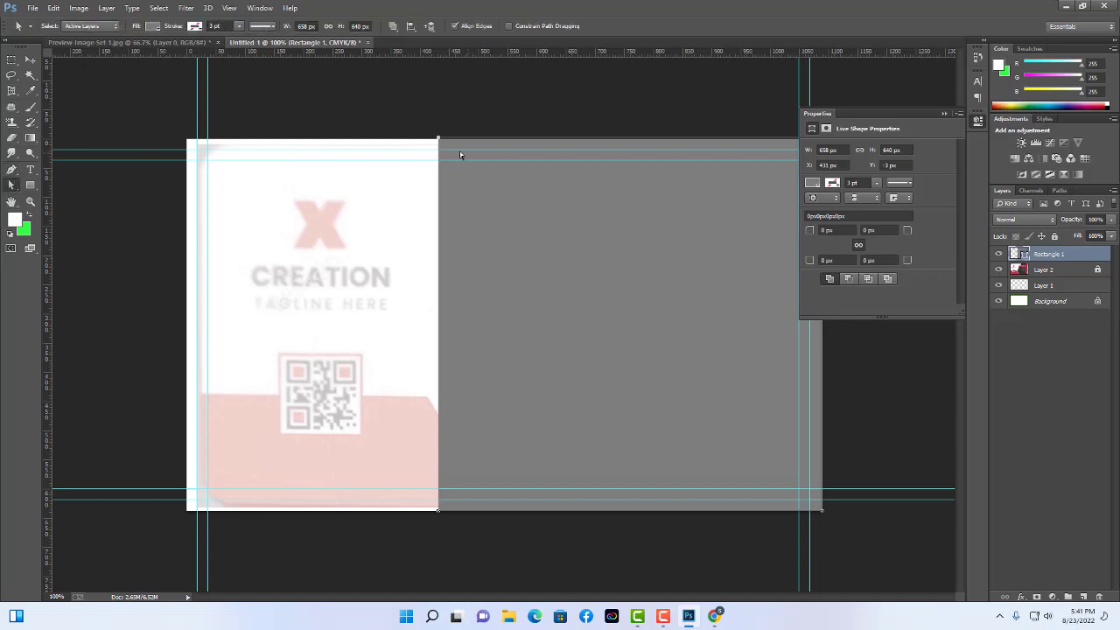
{"action": "left_click_drag", "start_coordinate": [439, 140], "coordinate": [652, 151]}
{"action": "key", "text": "Return"}
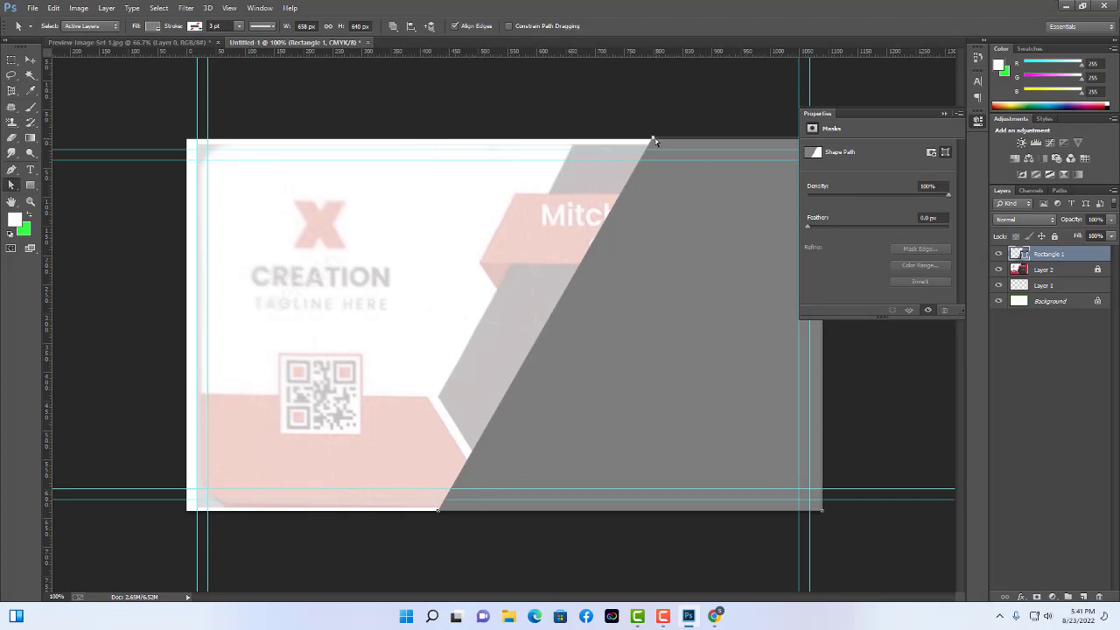
{"action": "left_click_drag", "start_coordinate": [653, 140], "coordinate": [574, 140]}
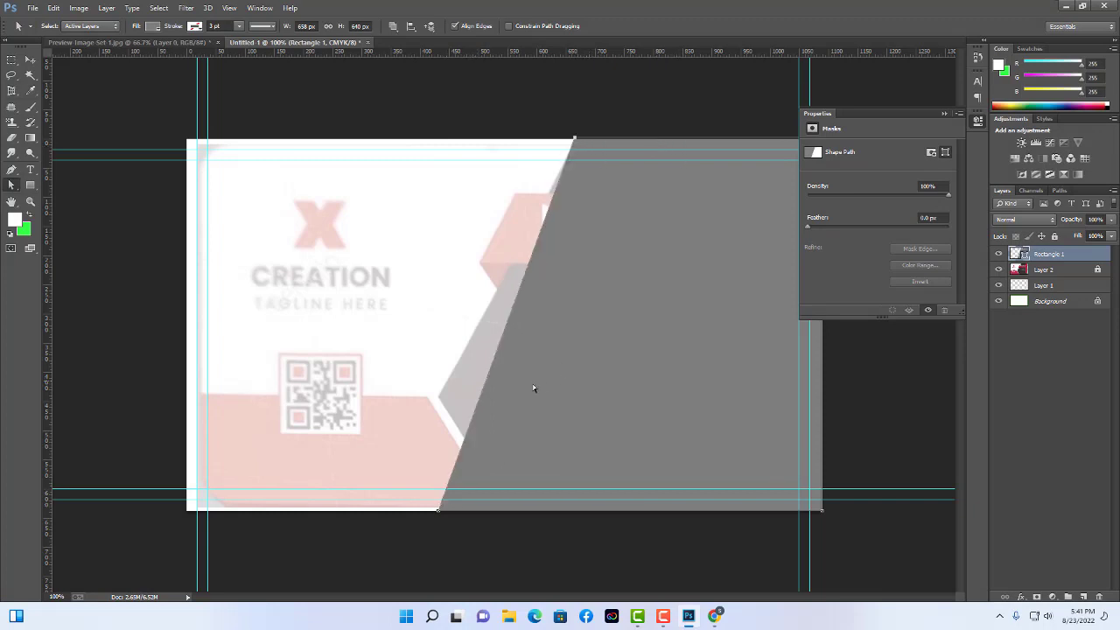
{"action": "left_click_drag", "start_coordinate": [438, 509], "coordinate": [441, 395]}
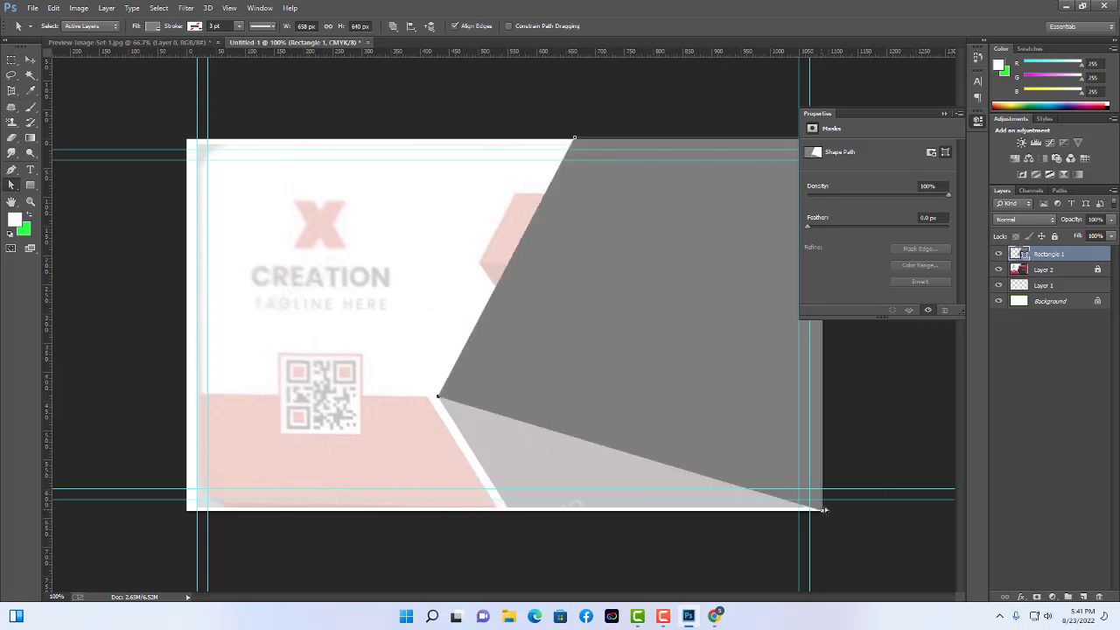
{"action": "left_click_drag", "start_coordinate": [822, 509], "coordinate": [862, 447]}
{"action": "key", "text": "ctrl+z"}
{"action": "left_click_drag", "start_coordinate": [823, 513], "coordinate": [831, 395]}
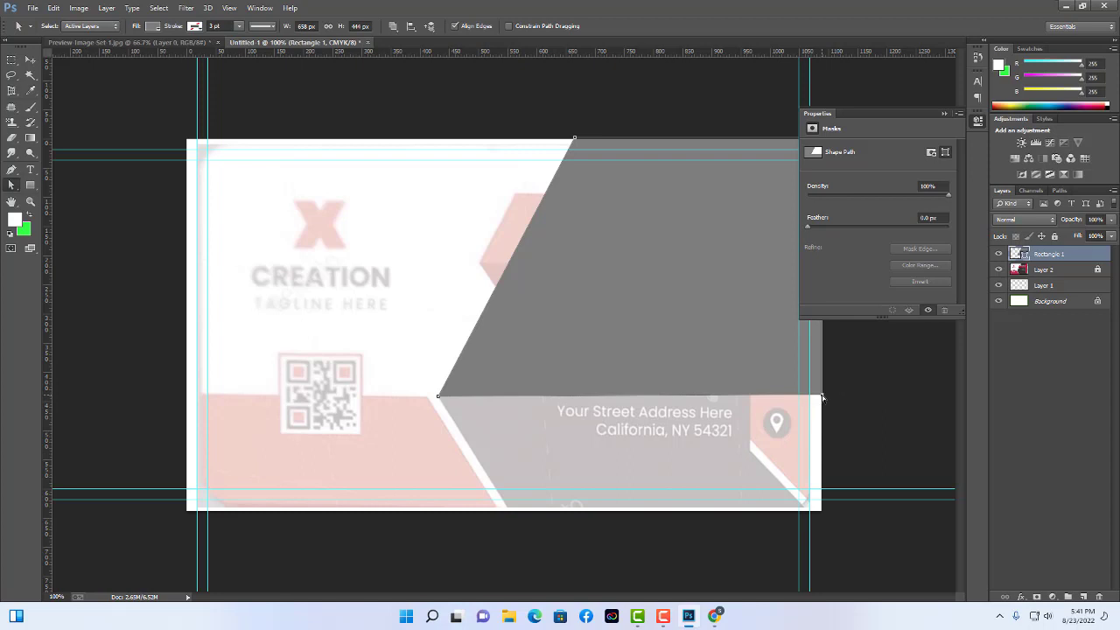
{"action": "left_click_drag", "start_coordinate": [821, 397], "coordinate": [819, 397]}
{"action": "left_click", "coordinate": [939, 401]}
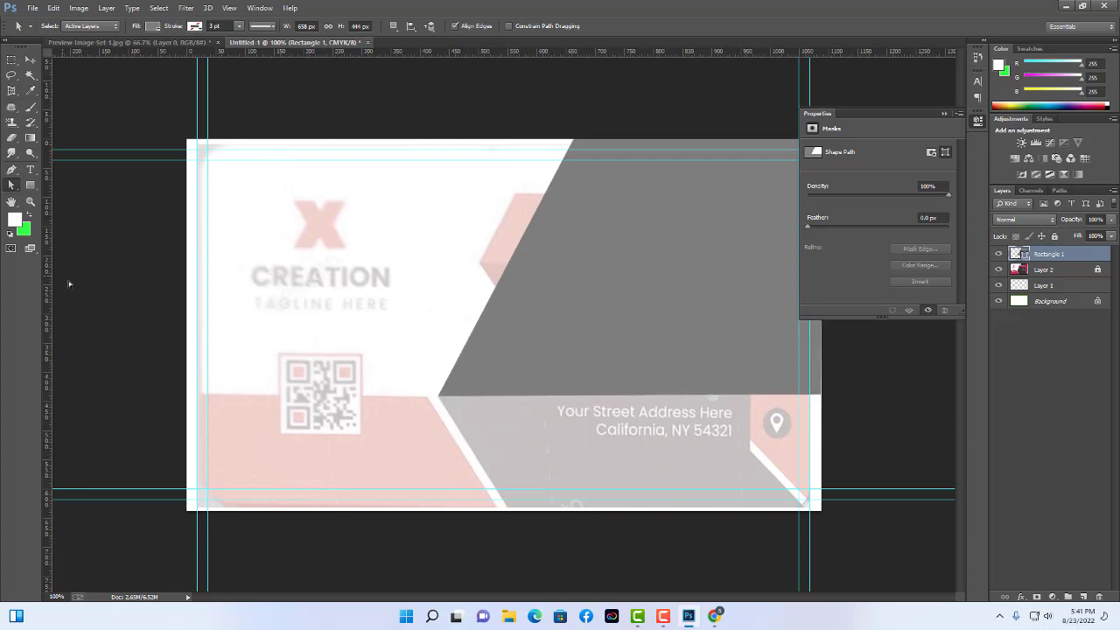
{"action": "left_click", "coordinate": [31, 186]}
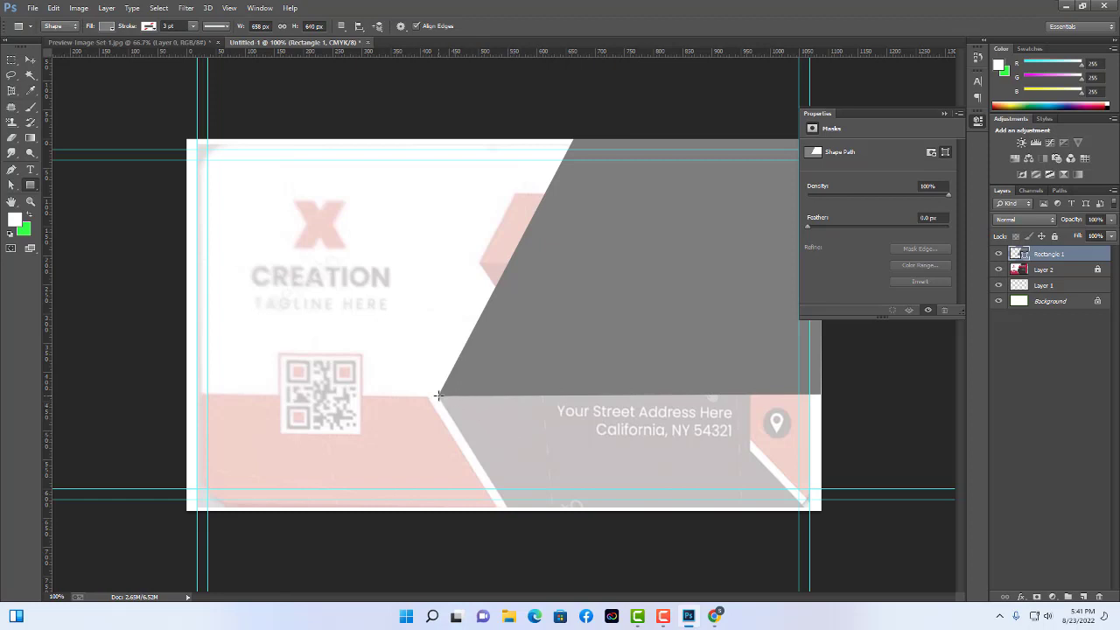
Draw Rectangle 2 across the lower right and slide its bottom-left anchor right to slant it.
{"action": "left_click_drag", "start_coordinate": [438, 396], "coordinate": [819, 513]}
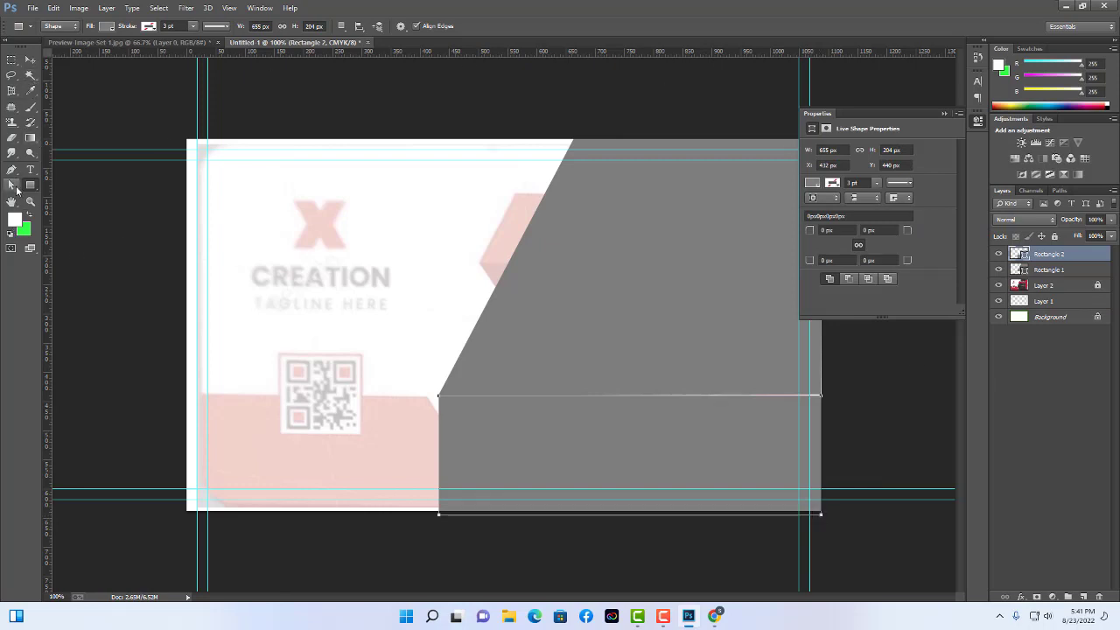
{"action": "left_click", "coordinate": [17, 188]}
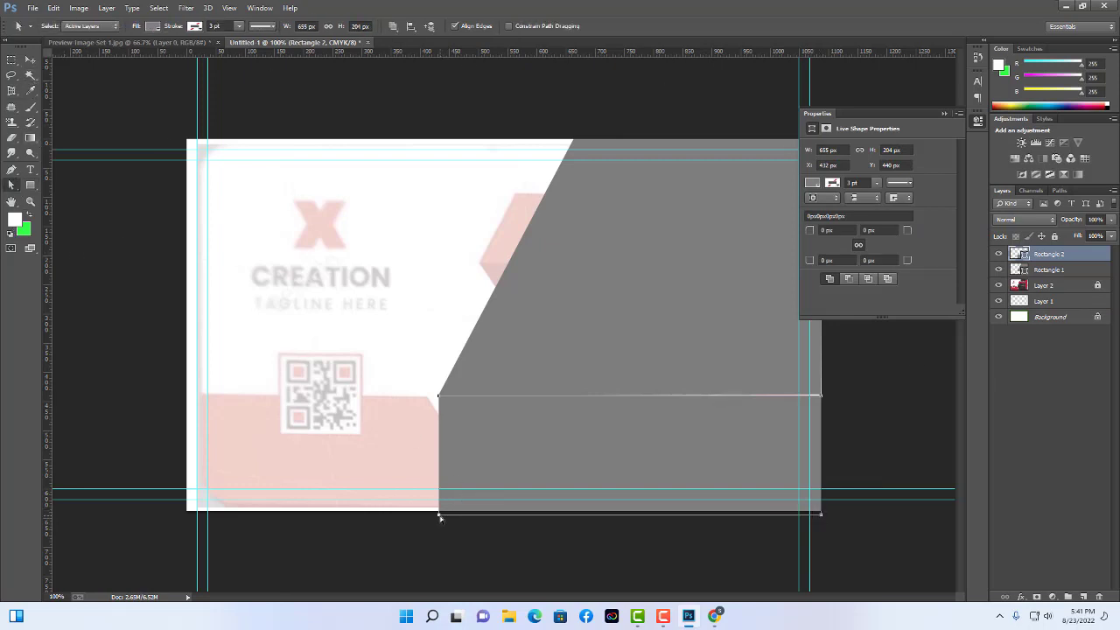
{"action": "left_click_drag", "start_coordinate": [440, 518], "coordinate": [521, 509]}
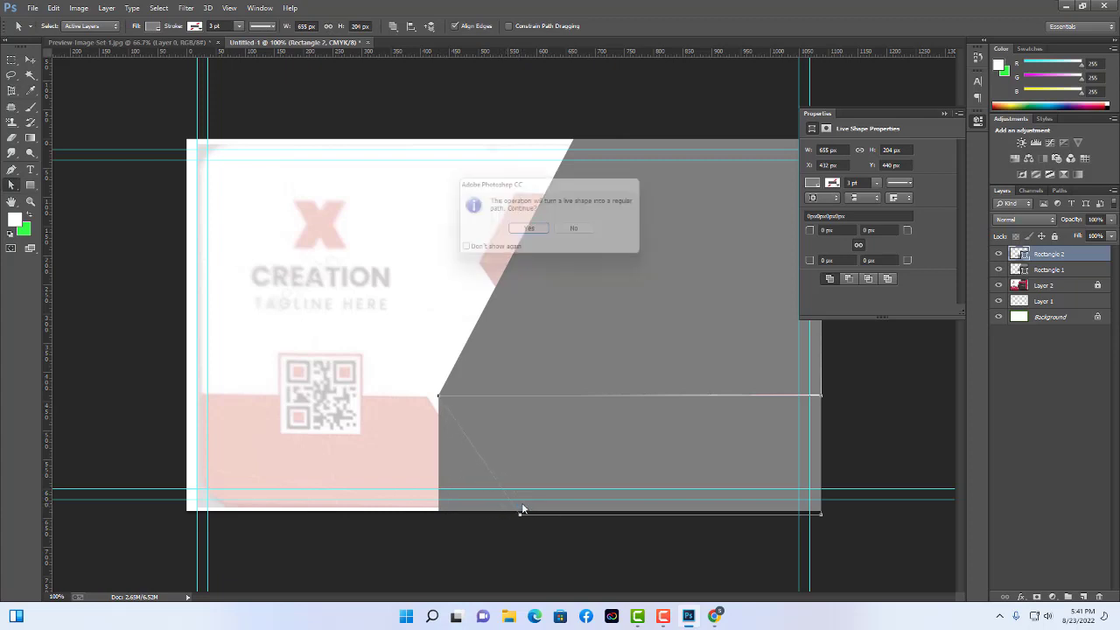
{"action": "left_click", "coordinate": [532, 230]}
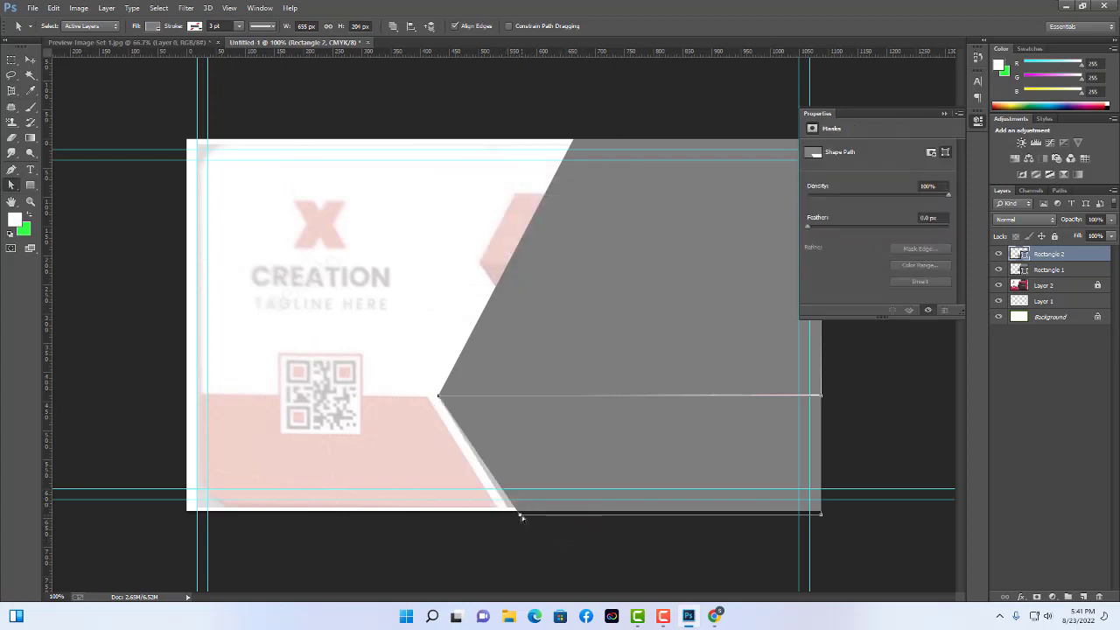
{"action": "left_click_drag", "start_coordinate": [519, 515], "coordinate": [514, 518]}
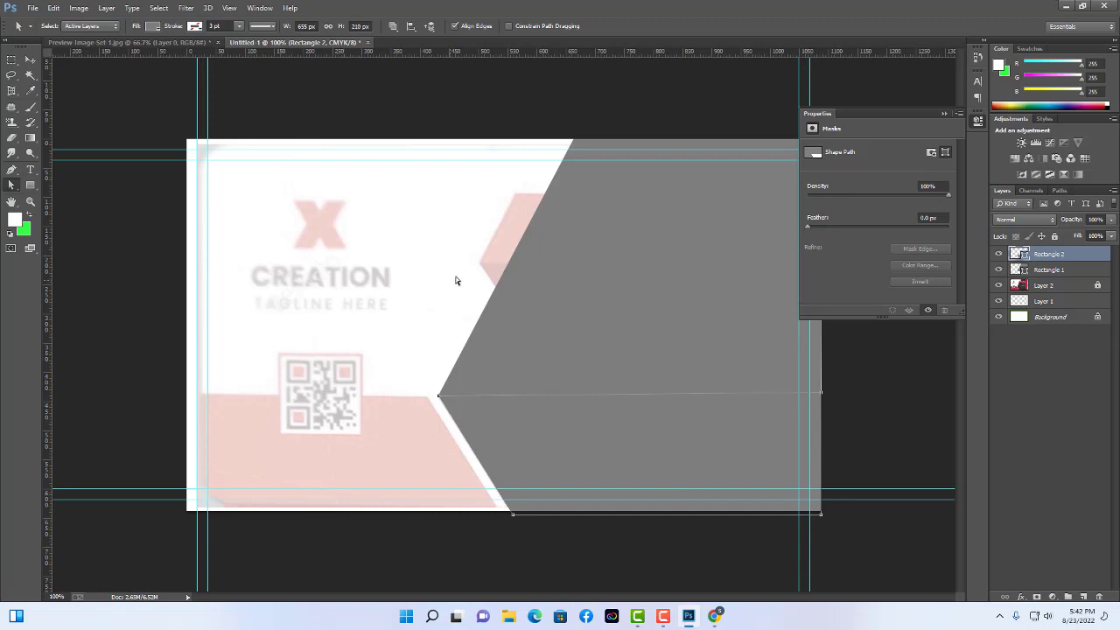
Alt-drag a copy of Rectangle 2, rotate it 180°, and move it to the card's left edge.
{"action": "left_click", "coordinate": [30, 59]}
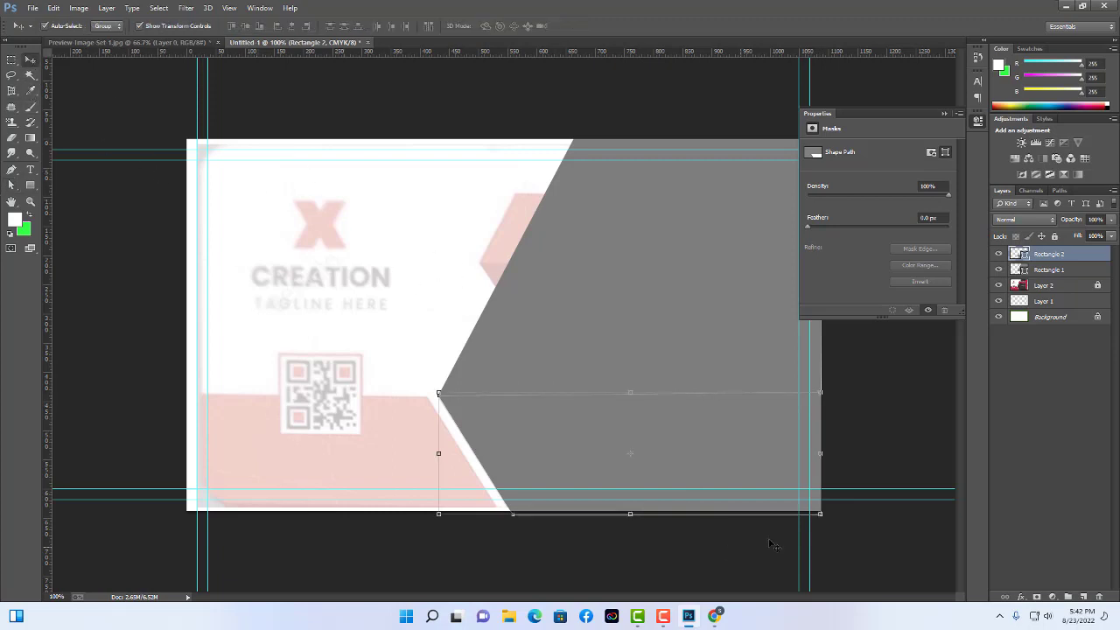
{"action": "left_click", "coordinate": [910, 444]}
{"action": "left_click", "coordinate": [740, 466]}
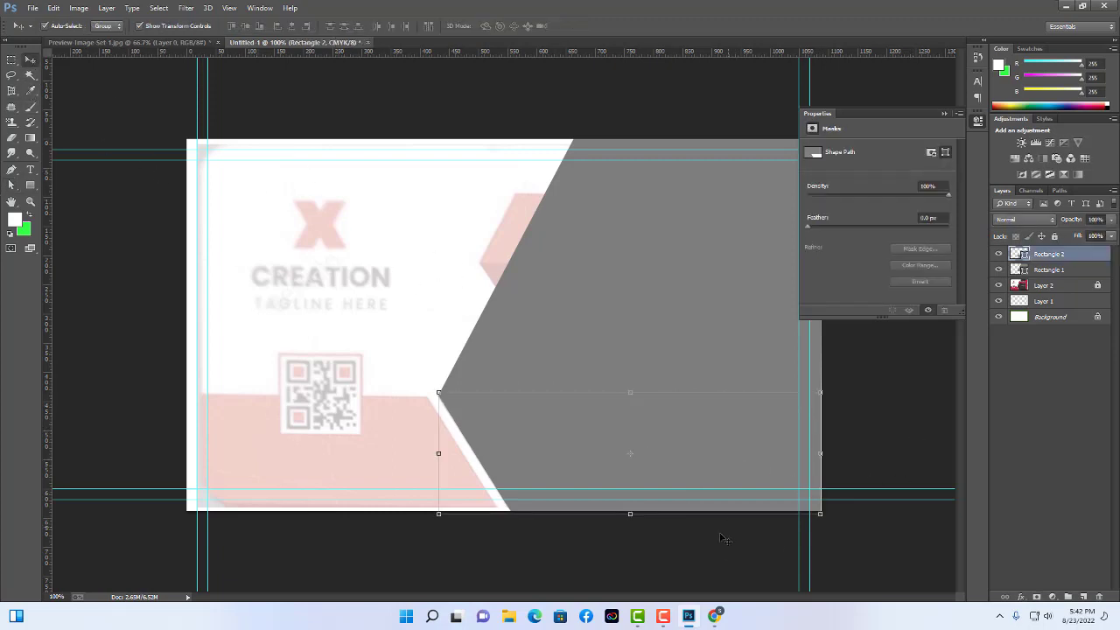
{"action": "left_click", "coordinate": [670, 554]}
{"action": "left_click", "coordinate": [660, 470]}
{"action": "left_click", "coordinate": [656, 463]}
{"action": "left_click_drag", "start_coordinate": [714, 461], "coordinate": [524, 461]}
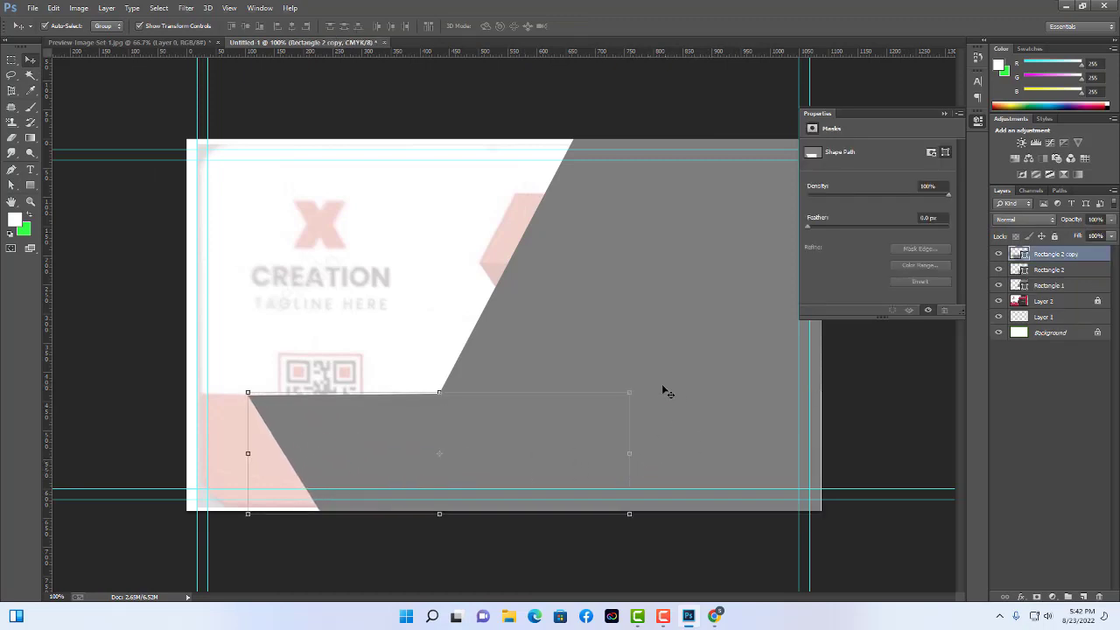
{"action": "left_click_drag", "start_coordinate": [637, 388], "coordinate": [212, 519]}
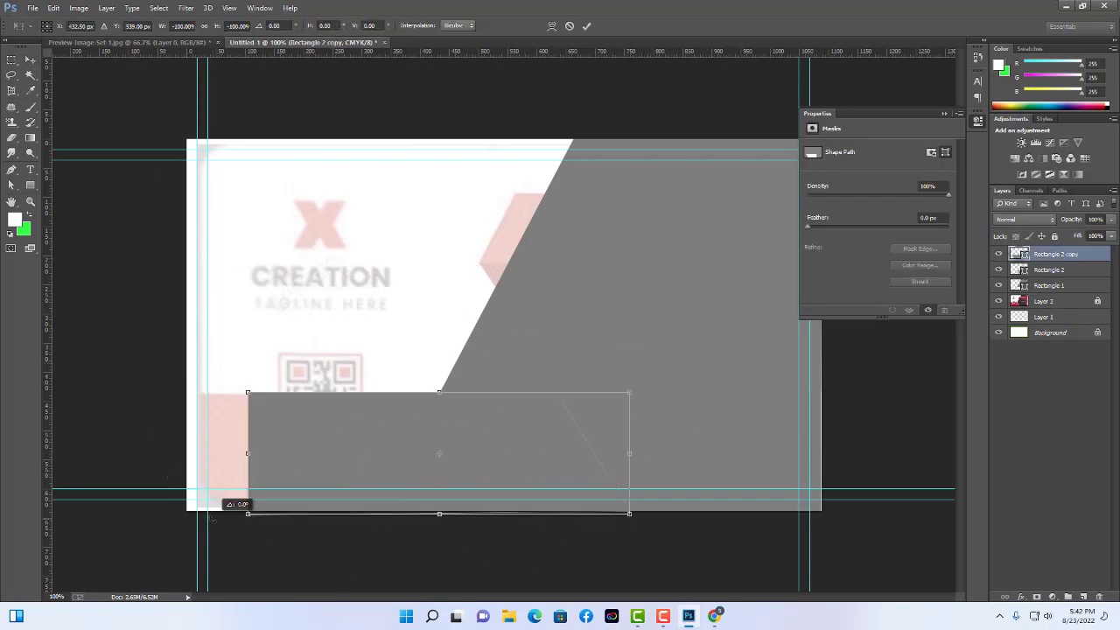
{"action": "key", "text": "Return"}
{"action": "left_click_drag", "start_coordinate": [379, 439], "coordinate": [248, 442]}
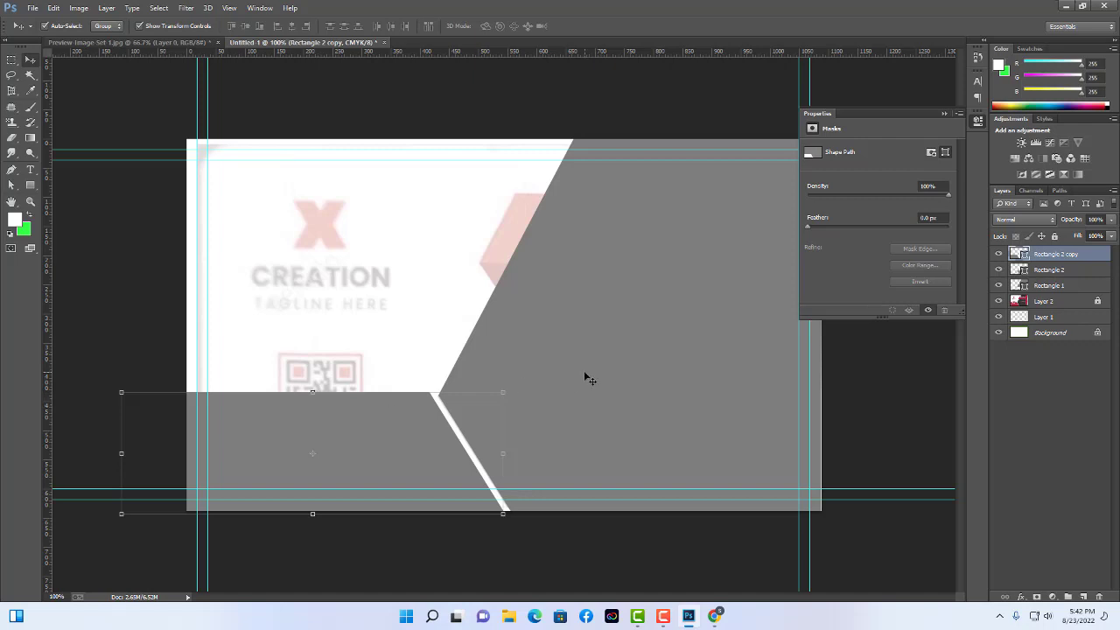
Nudge Rectangle 1 and the Rectangle 2 copy down slightly to align the panels.
{"action": "left_click_drag", "start_coordinate": [593, 366], "coordinate": [594, 371]}
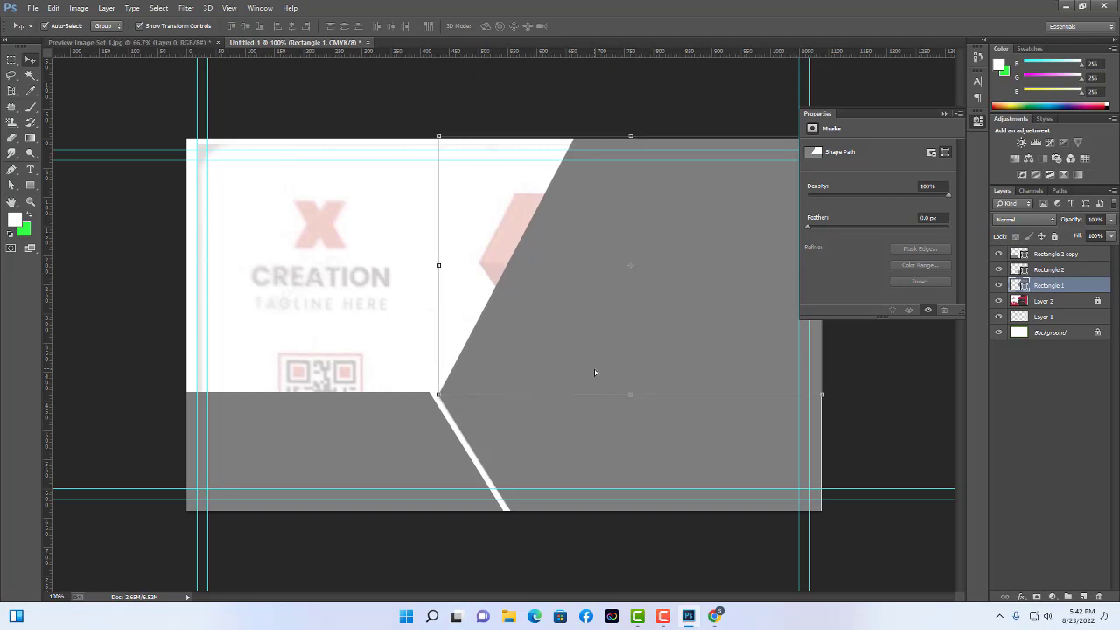
{"action": "key", "text": "Down"}
{"action": "key", "text": "Down"}
{"action": "left_click_drag", "start_coordinate": [376, 433], "coordinate": [400, 443]}
{"action": "left_click", "coordinate": [837, 523]}
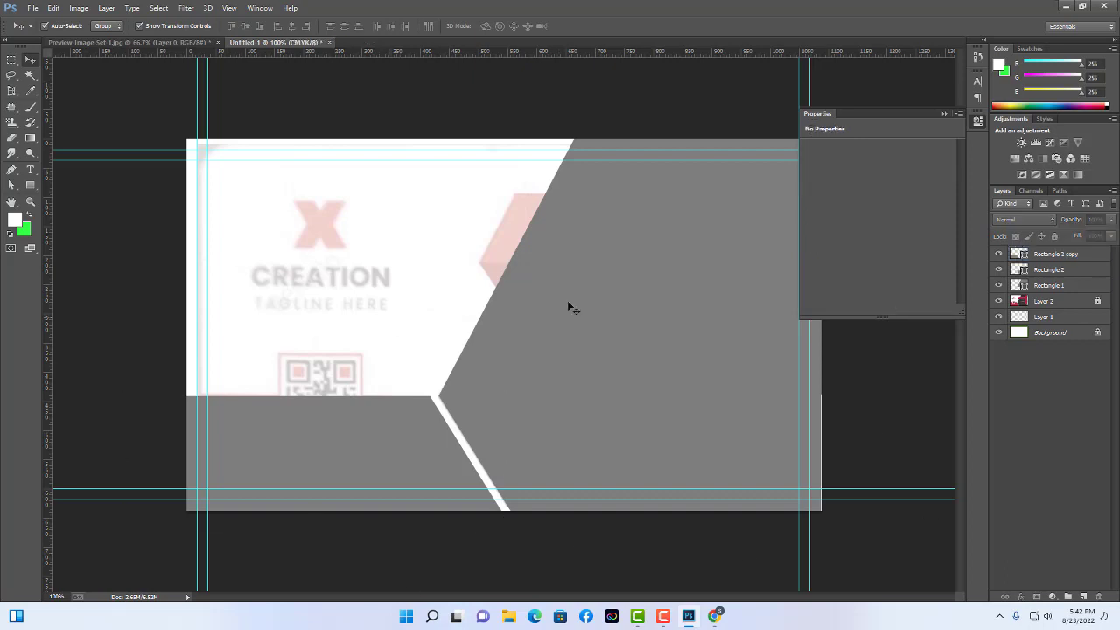
{"action": "left_click", "coordinate": [729, 366]}
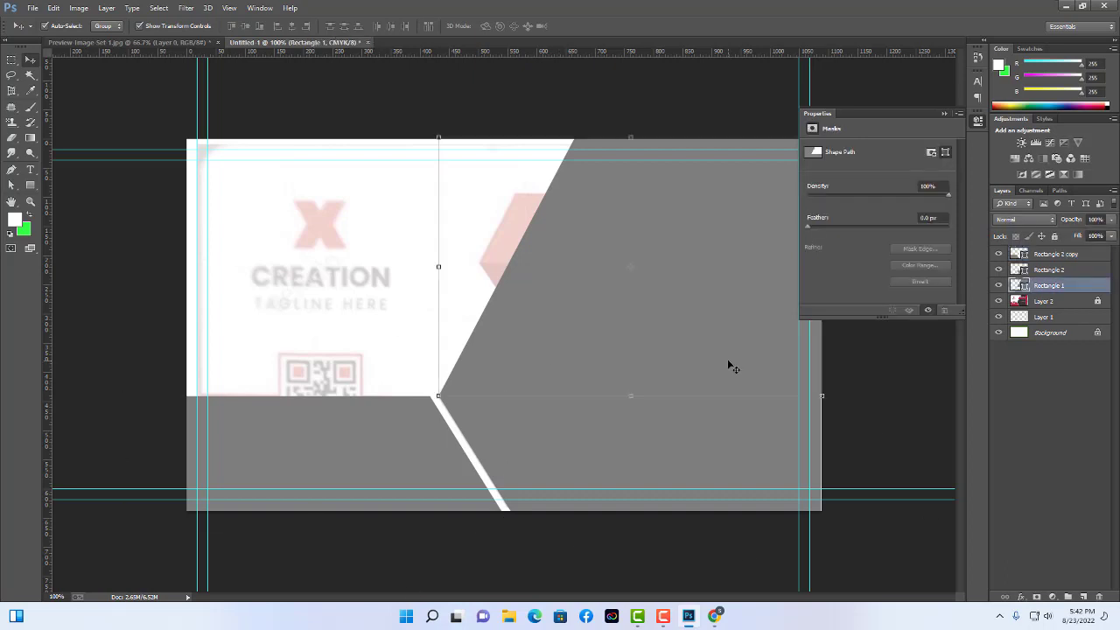
{"action": "left_click", "coordinate": [366, 253]}
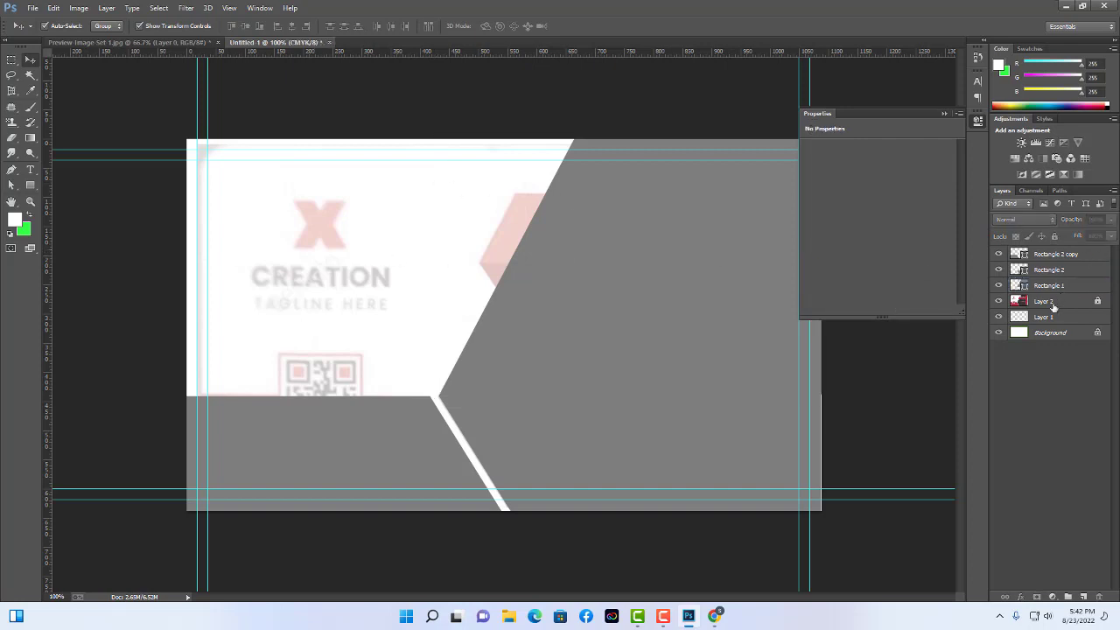
{"action": "left_click", "coordinate": [1051, 302]}
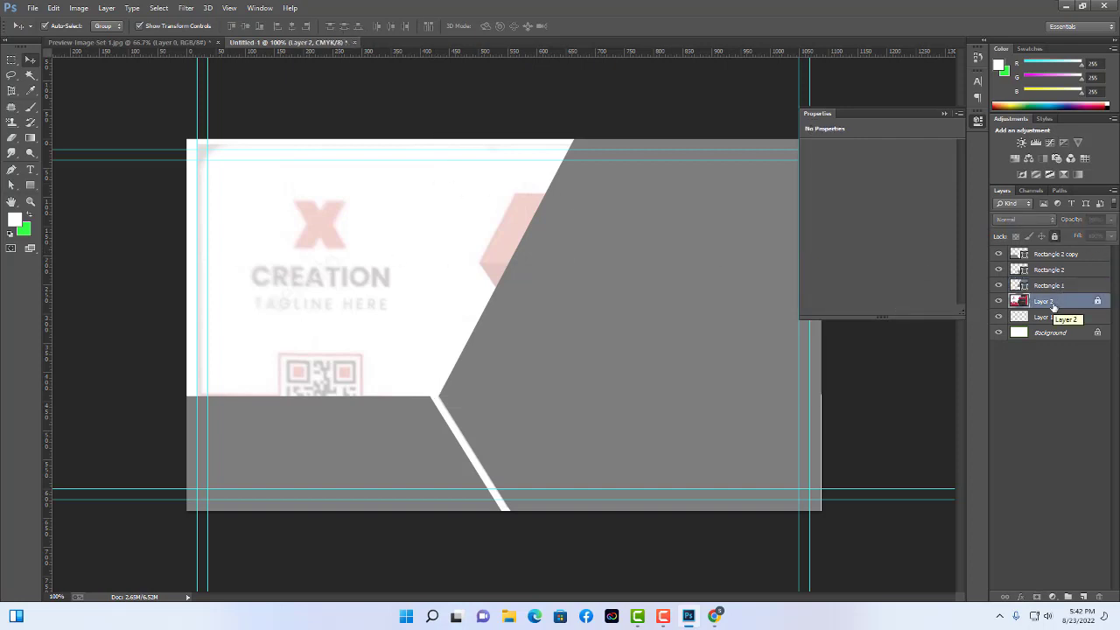
{"action": "left_click", "coordinate": [388, 450]}
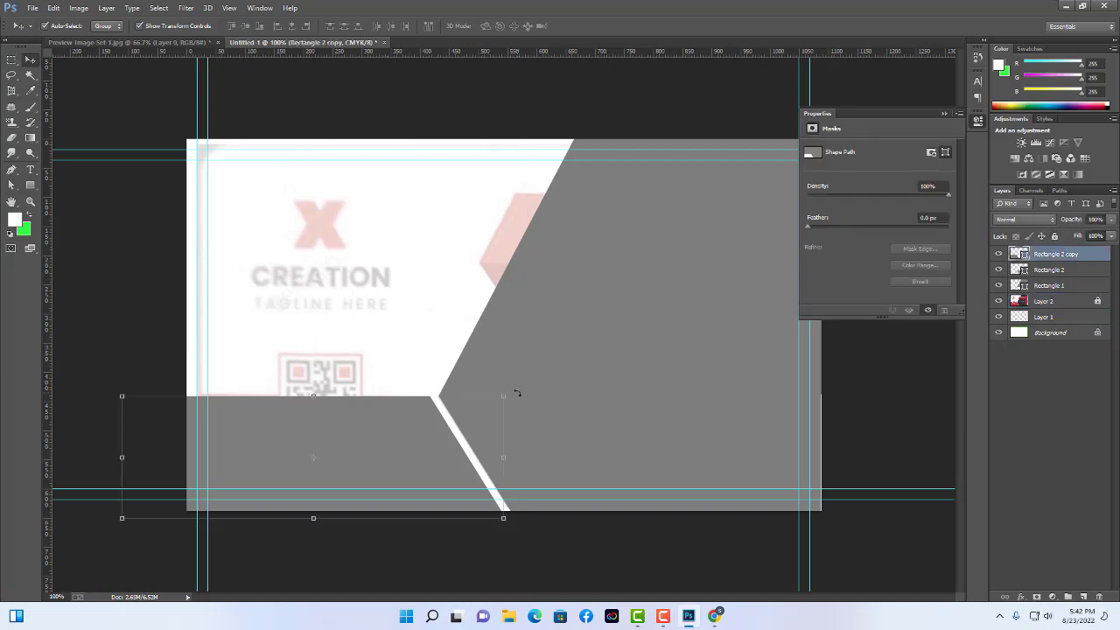
Try a horizontal flip on the copy, revert it, and commit the transform.
{"action": "left_click_drag", "start_coordinate": [516, 394], "coordinate": [551, 395]}
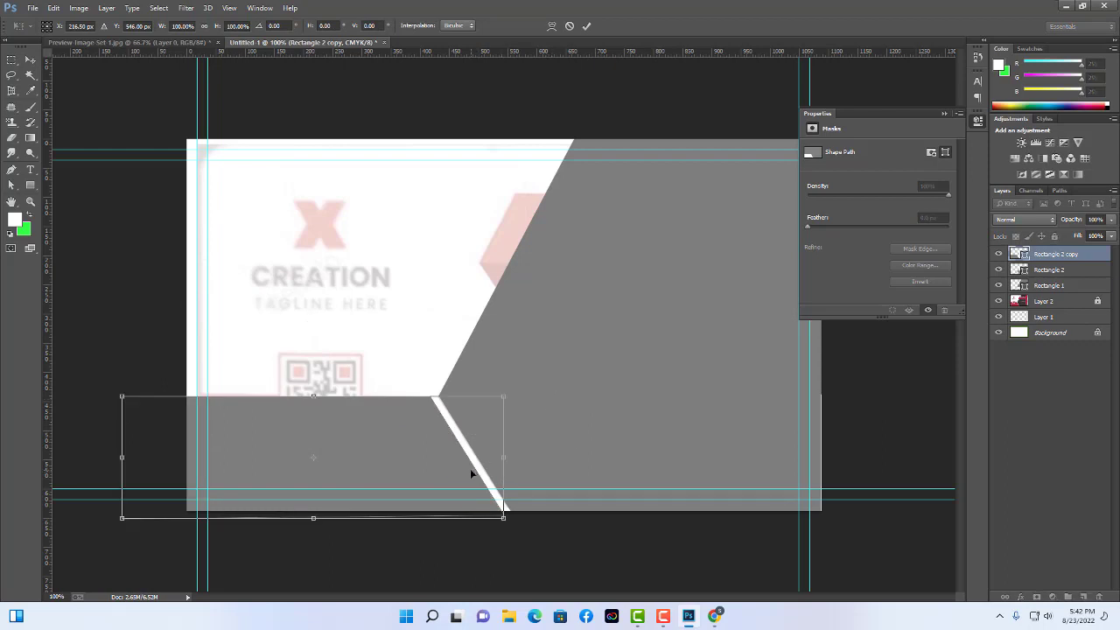
{"action": "right_click", "coordinate": [426, 437]}
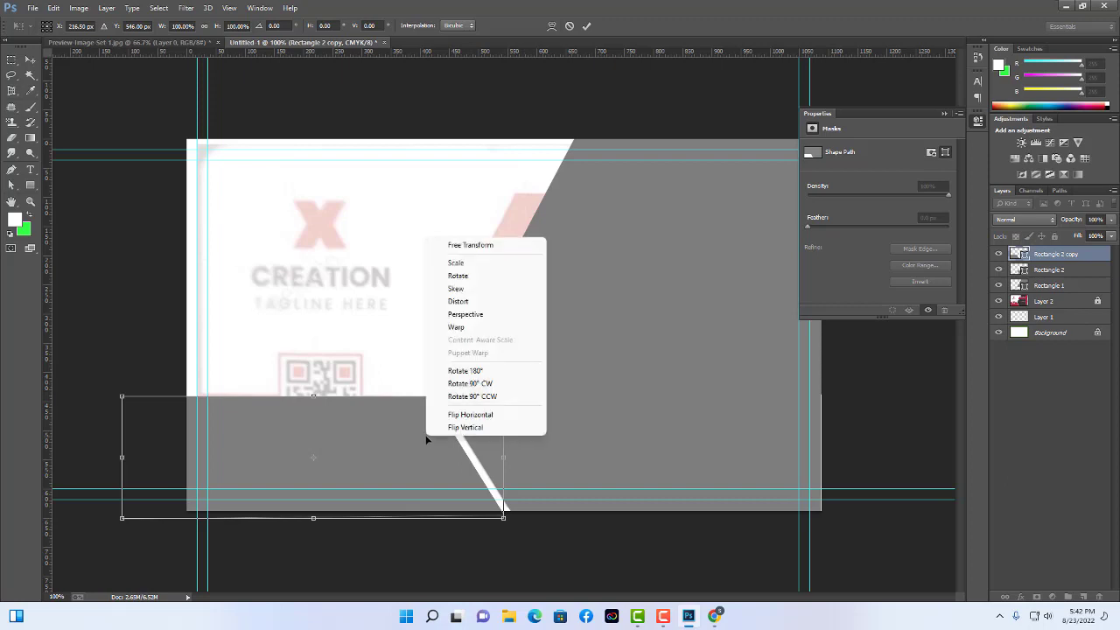
{"action": "left_click", "coordinate": [496, 421]}
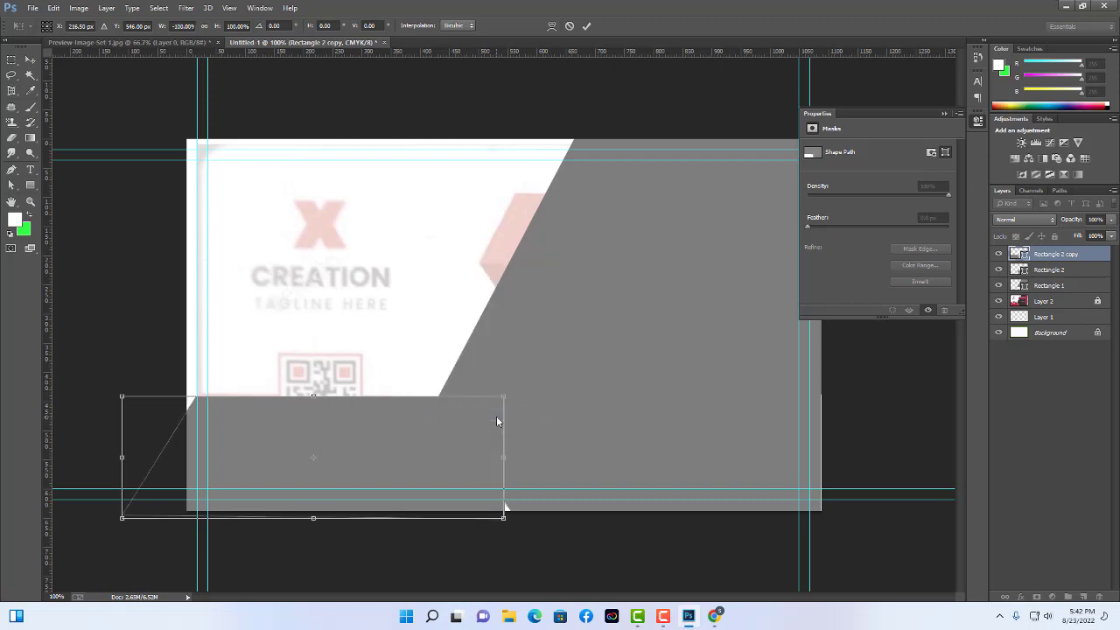
{"action": "right_click", "coordinate": [422, 437]}
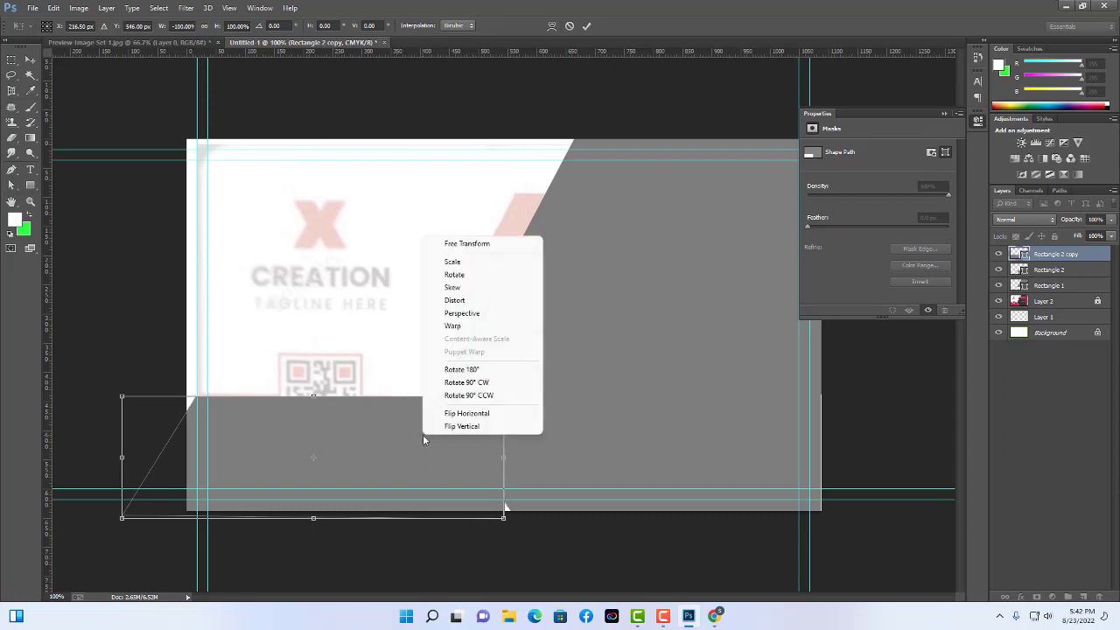
{"action": "left_click", "coordinate": [478, 415]}
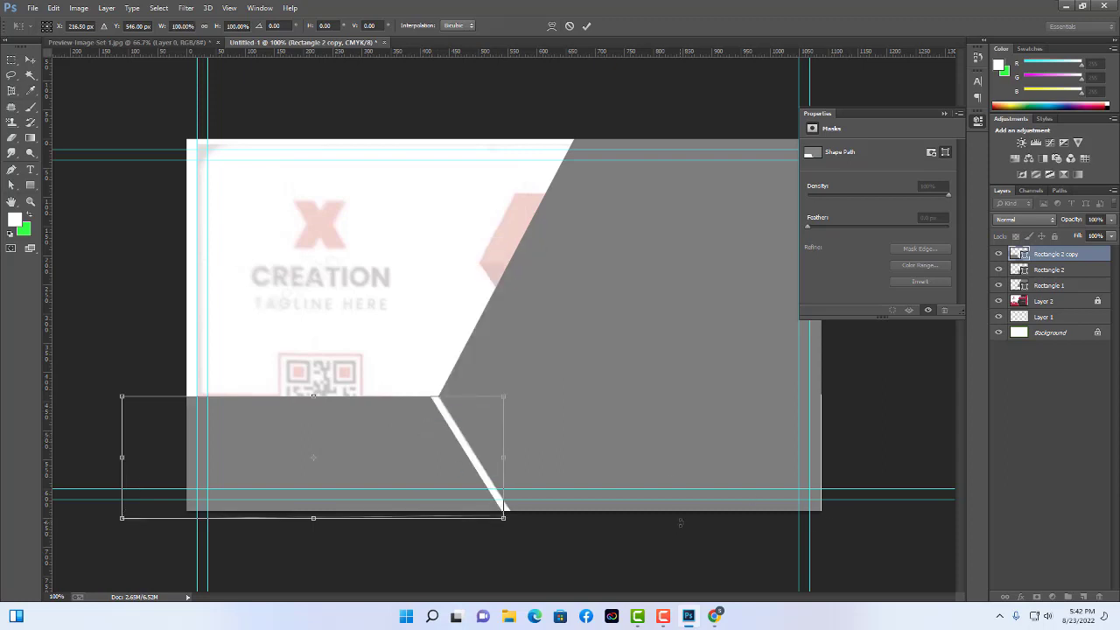
{"action": "key", "text": "Return"}
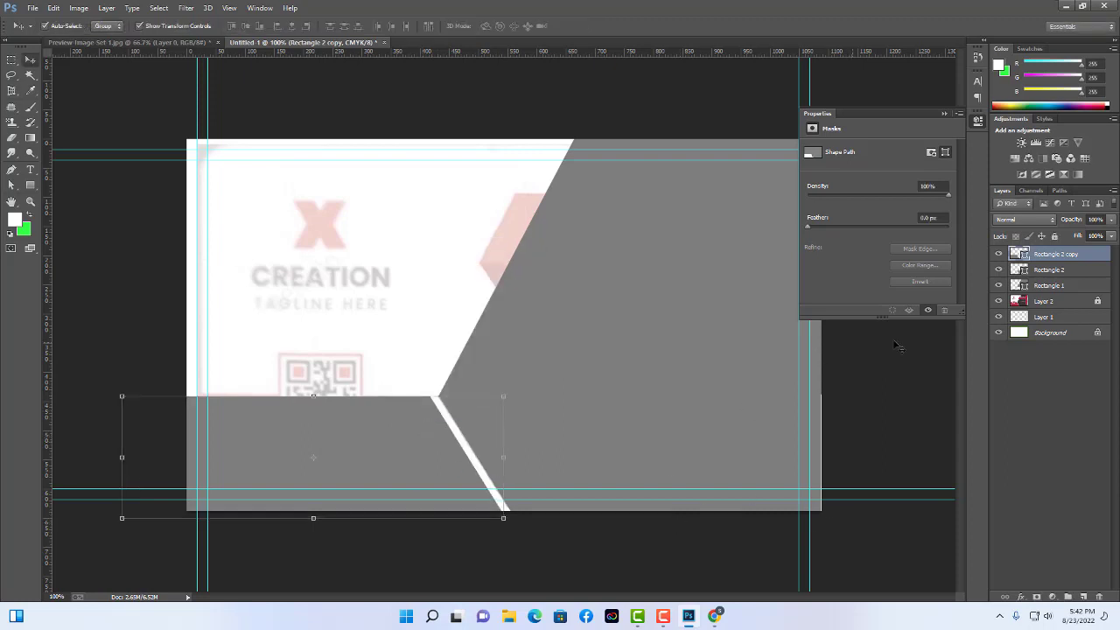
Select the Rectangle 2 copy, Rectangle 2 and Rectangle 1 layers together.
{"action": "left_click", "coordinate": [1039, 302]}
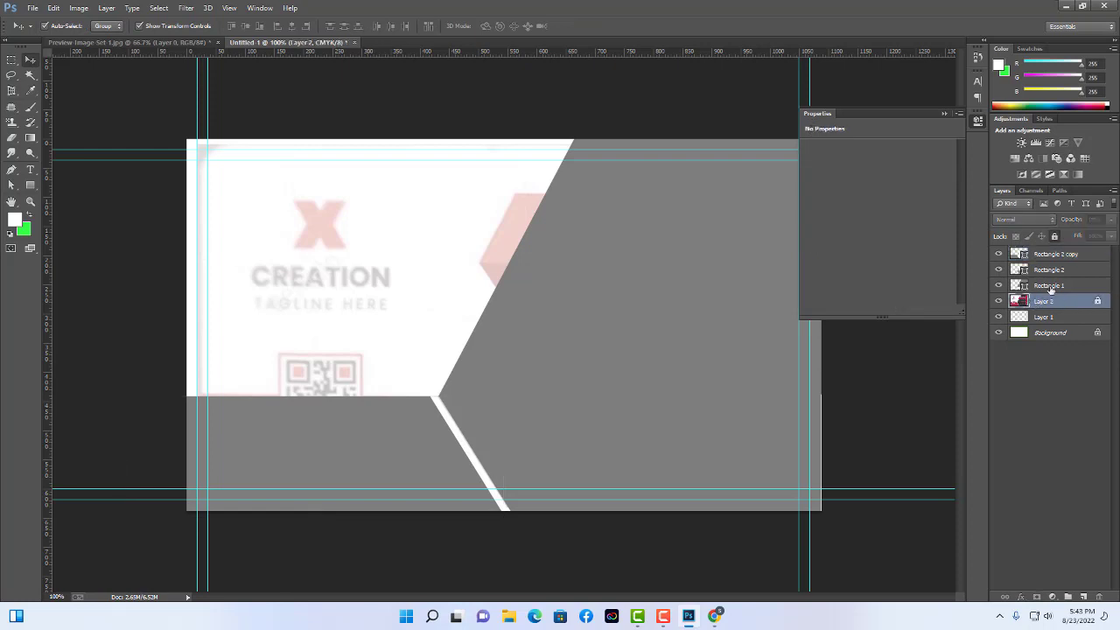
{"action": "left_click", "coordinate": [1050, 255]}
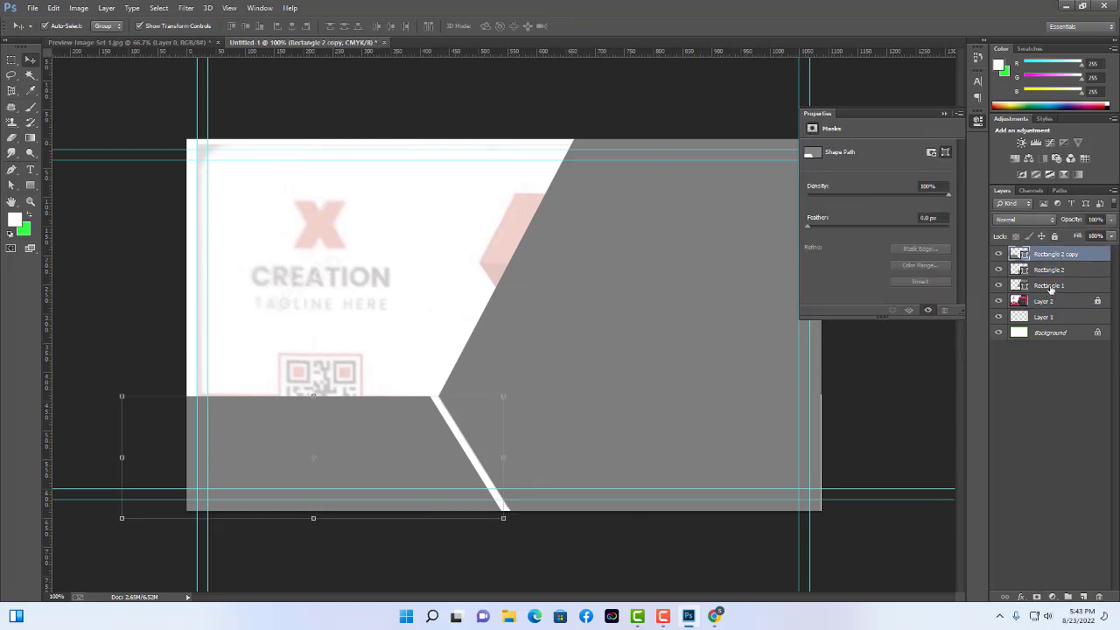
{"action": "left_click", "coordinate": [1049, 286], "text": "shift"}
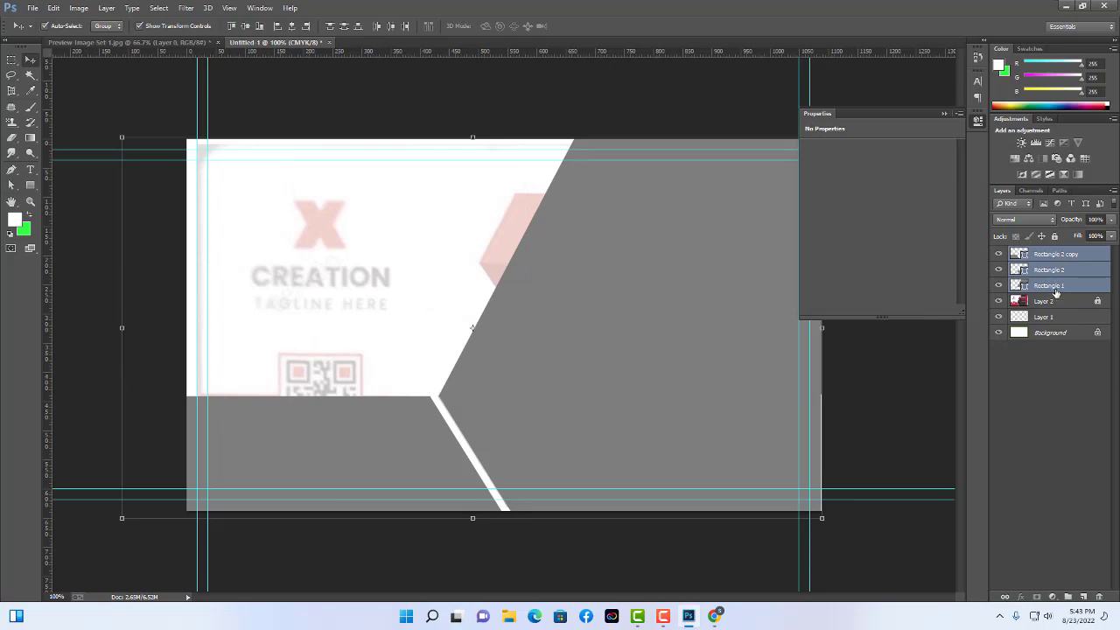
Group the three rectangles into Group 1, hide it, and set reference Layer 2 to 100% opacity.
{"action": "key", "text": "ctrl+g"}
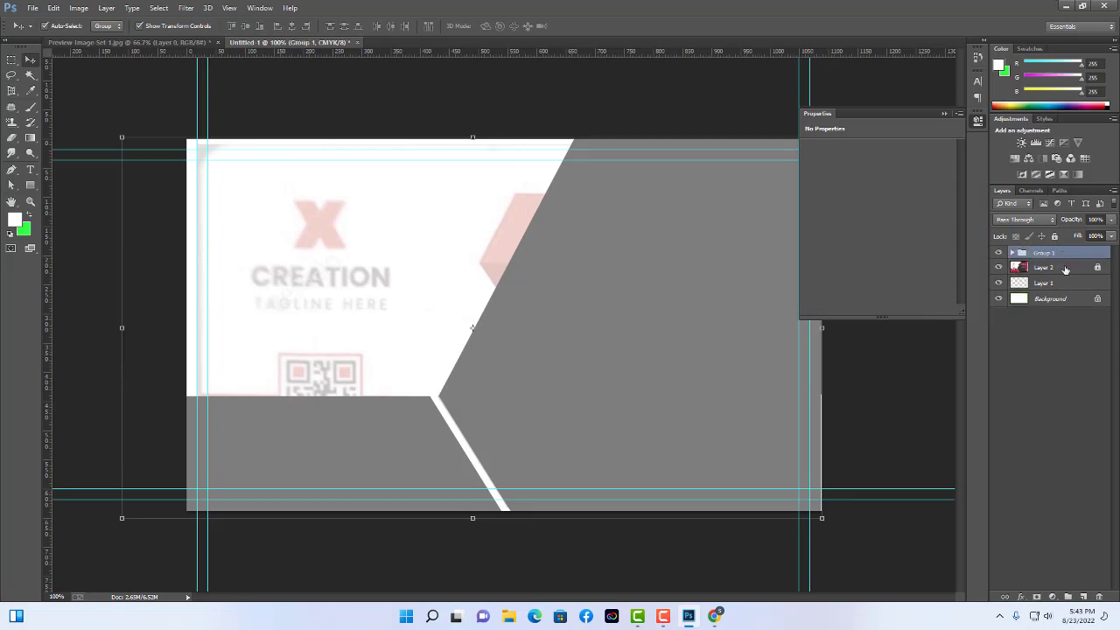
{"action": "left_click", "coordinate": [1059, 365]}
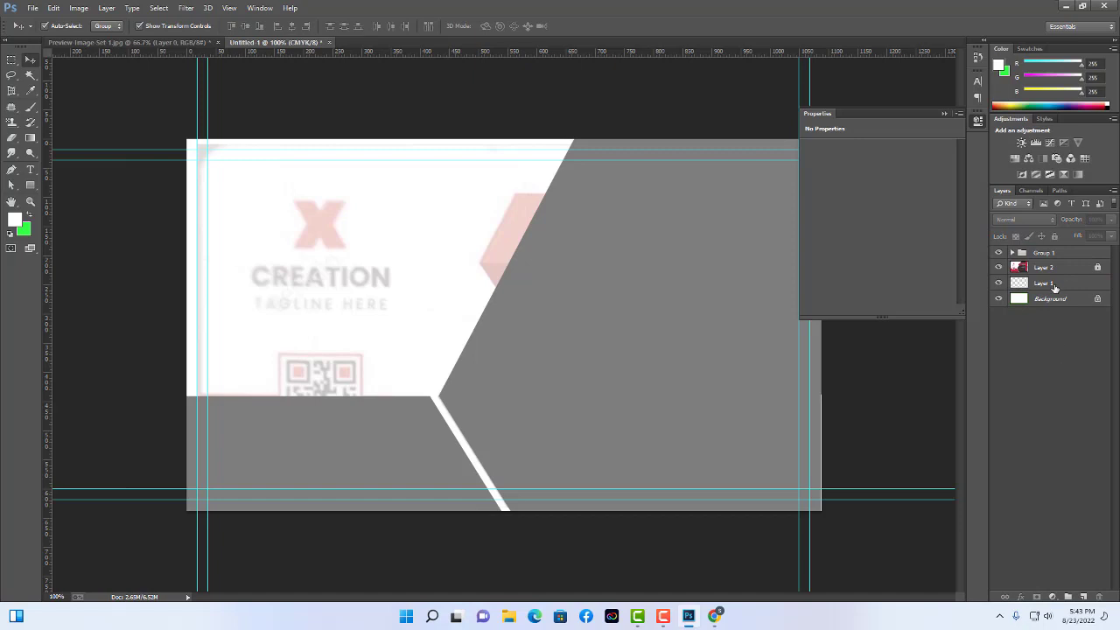
{"action": "left_click", "coordinate": [999, 253]}
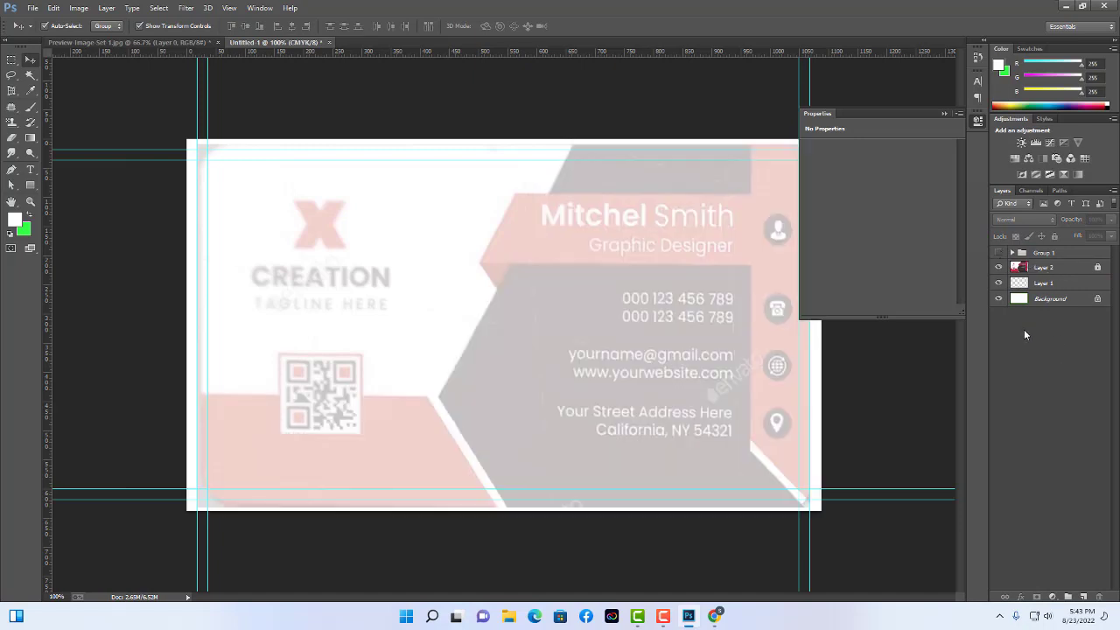
{"action": "left_click", "coordinate": [1023, 267]}
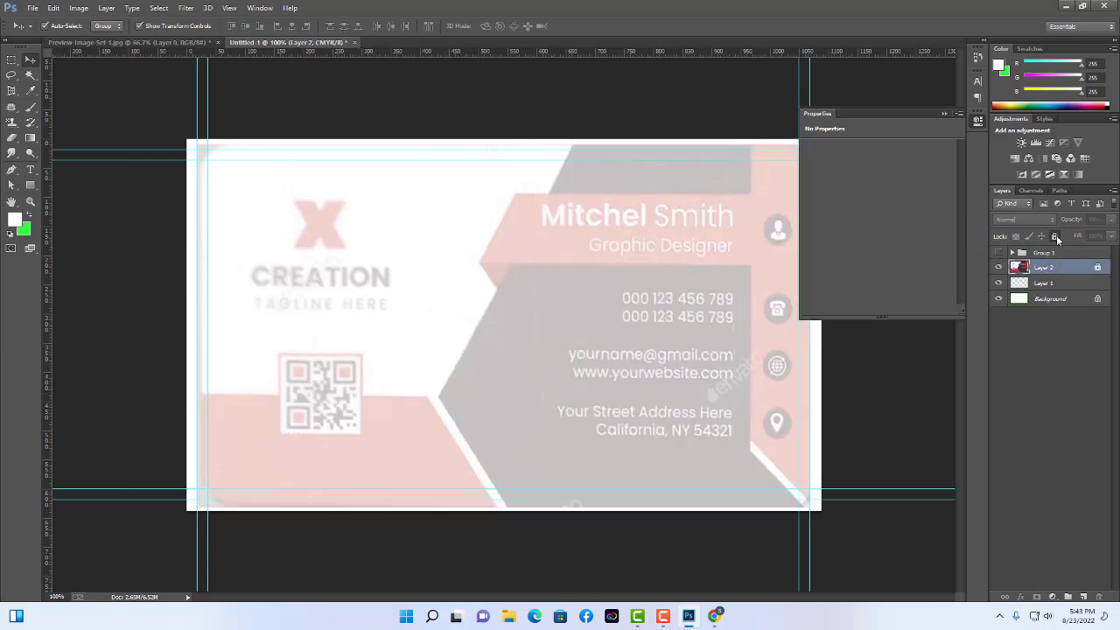
{"action": "left_click", "coordinate": [1111, 220]}
{"action": "left_click_drag", "start_coordinate": [1064, 236], "coordinate": [1116, 236]}
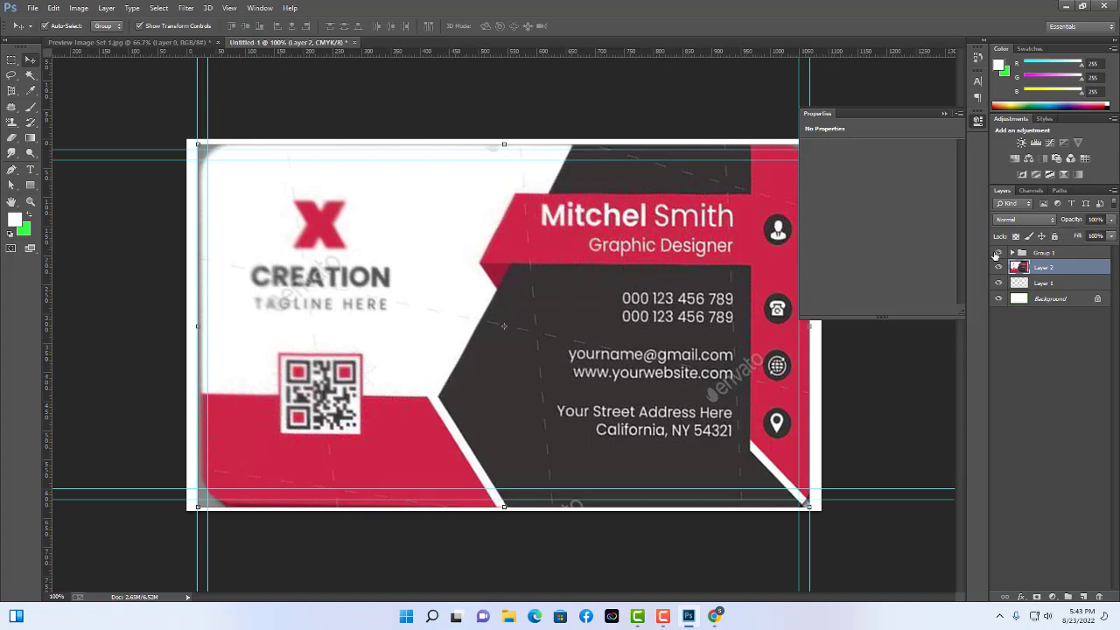
Show Group 1 again, shift it right and down, then expand it and select Rectangle 2 copy.
{"action": "left_click", "coordinate": [997, 253]}
{"action": "left_click", "coordinate": [627, 363]}
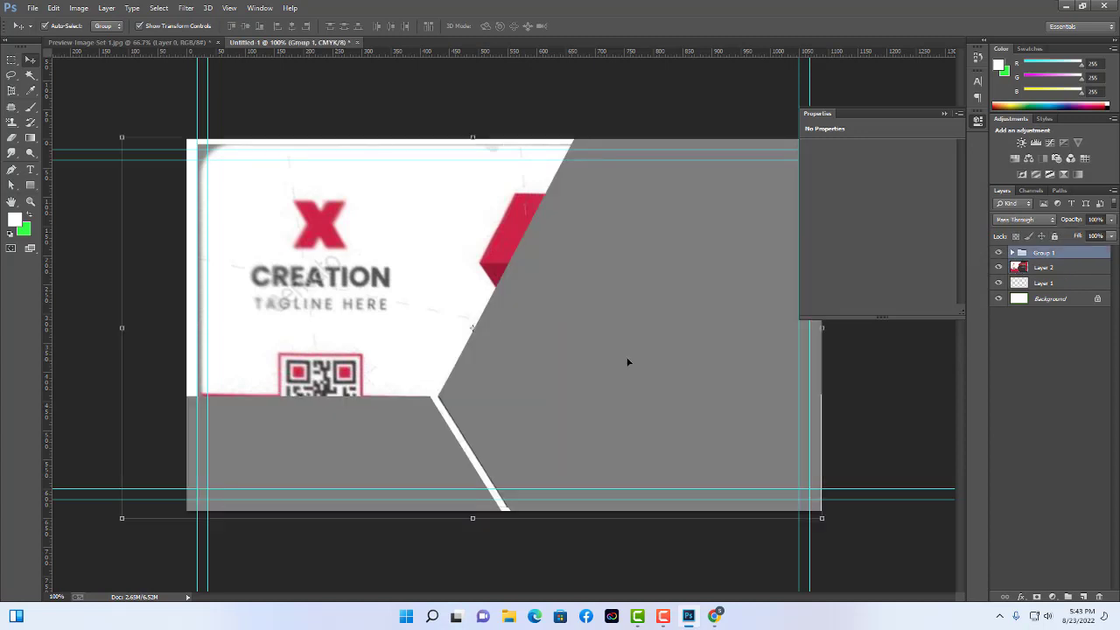
{"action": "left_click_drag", "start_coordinate": [631, 358], "coordinate": [673, 394]}
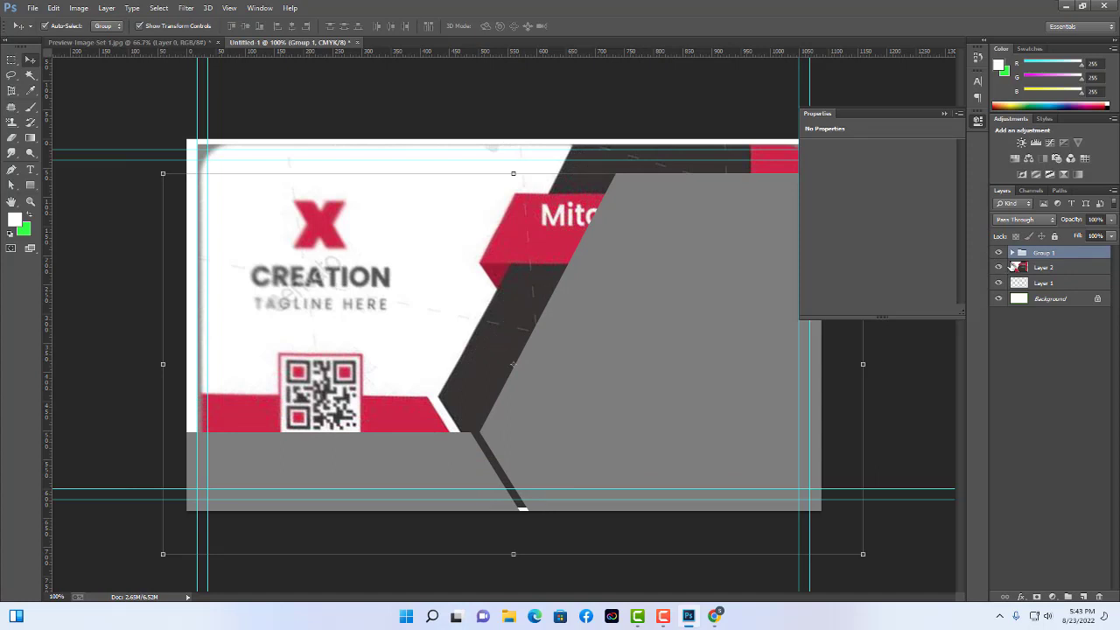
{"action": "left_click", "coordinate": [1011, 253]}
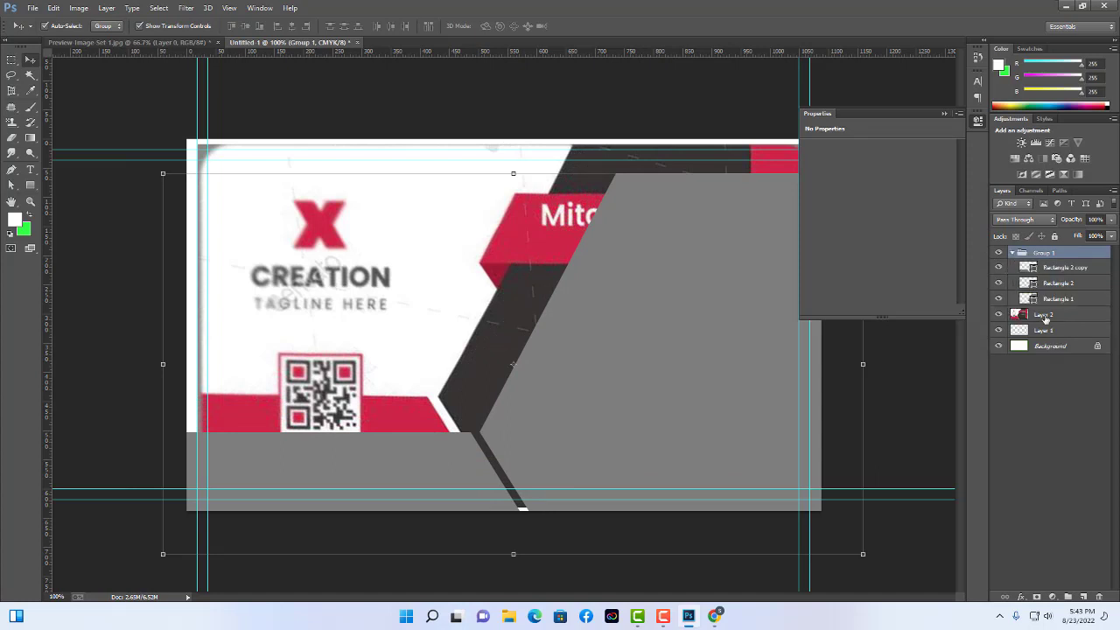
{"action": "left_click", "coordinate": [1056, 269]}
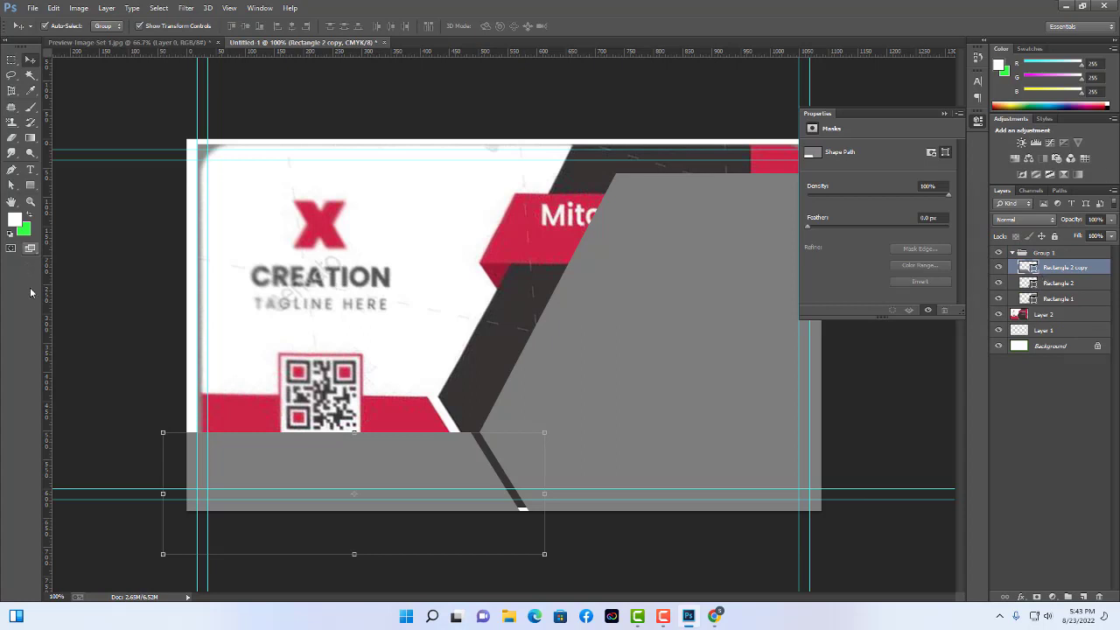
Fill Rectangle 2 copy with the reference card's red.
{"action": "double_click", "coordinate": [1034, 272]}
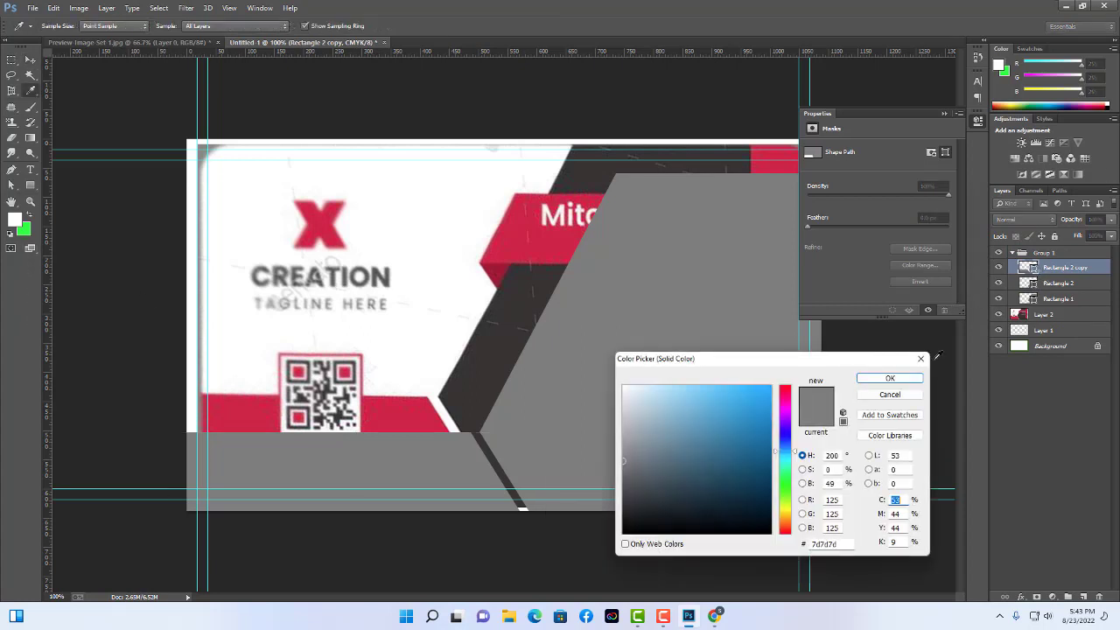
{"action": "left_click", "coordinate": [391, 404]}
{"action": "left_click", "coordinate": [896, 378]}
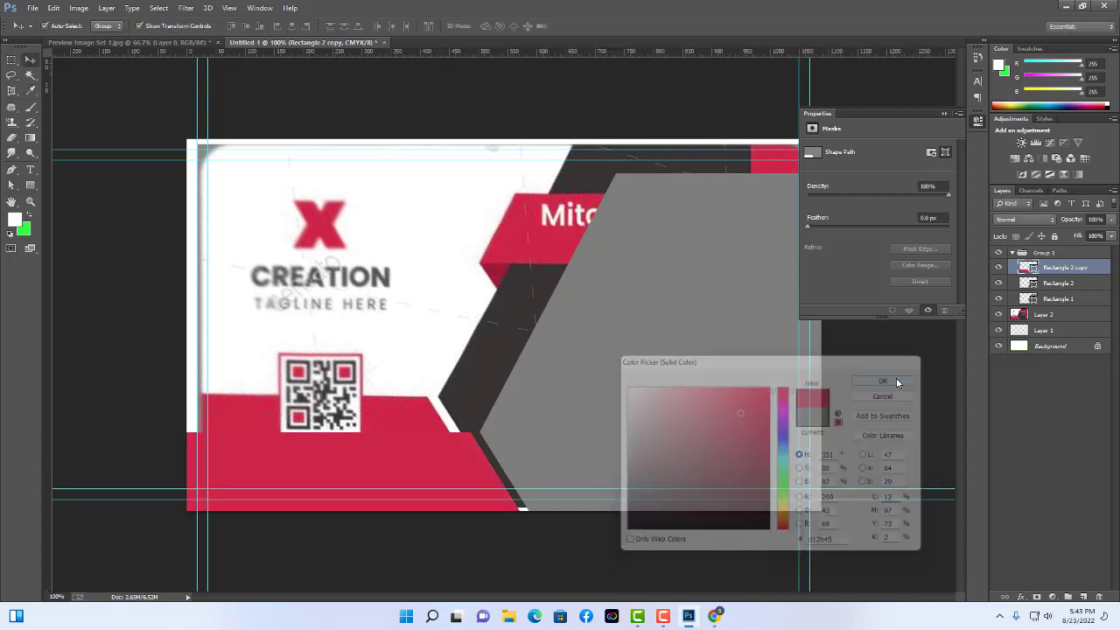
{"action": "left_click", "coordinate": [733, 371]}
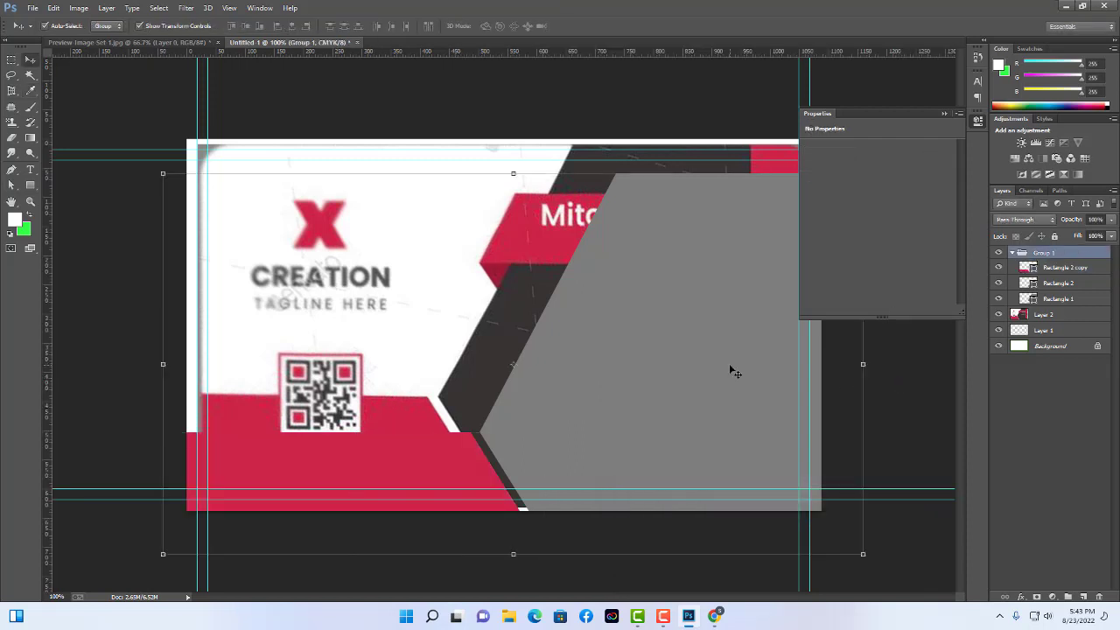
Fill Rectangle 2 with the reference card's dark gray.
{"action": "left_click", "coordinate": [1063, 285]}
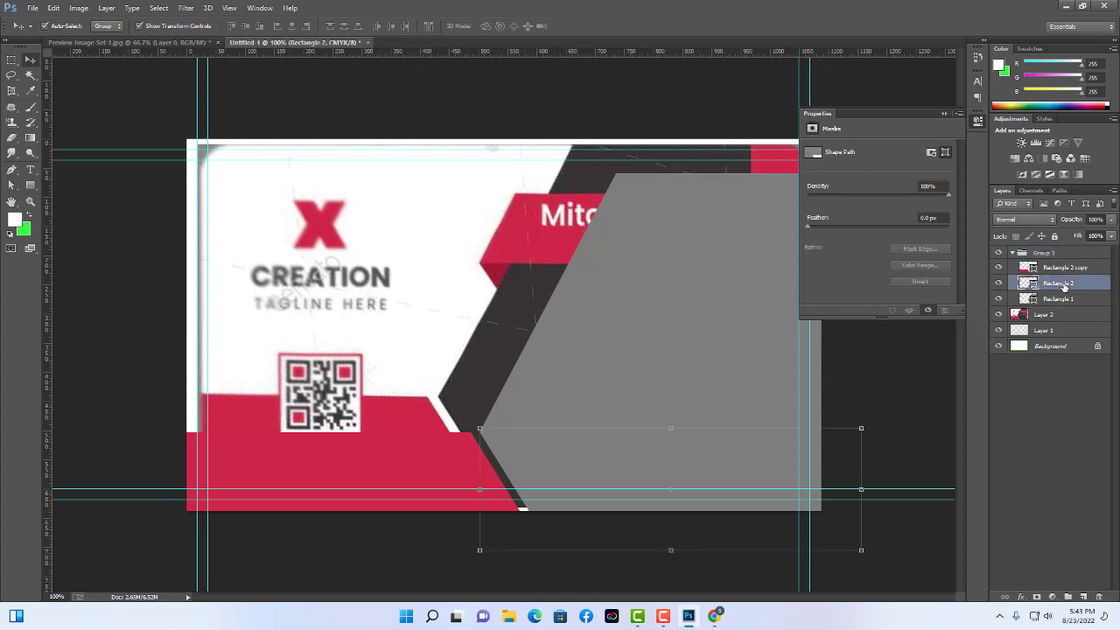
{"action": "double_click", "coordinate": [1033, 286]}
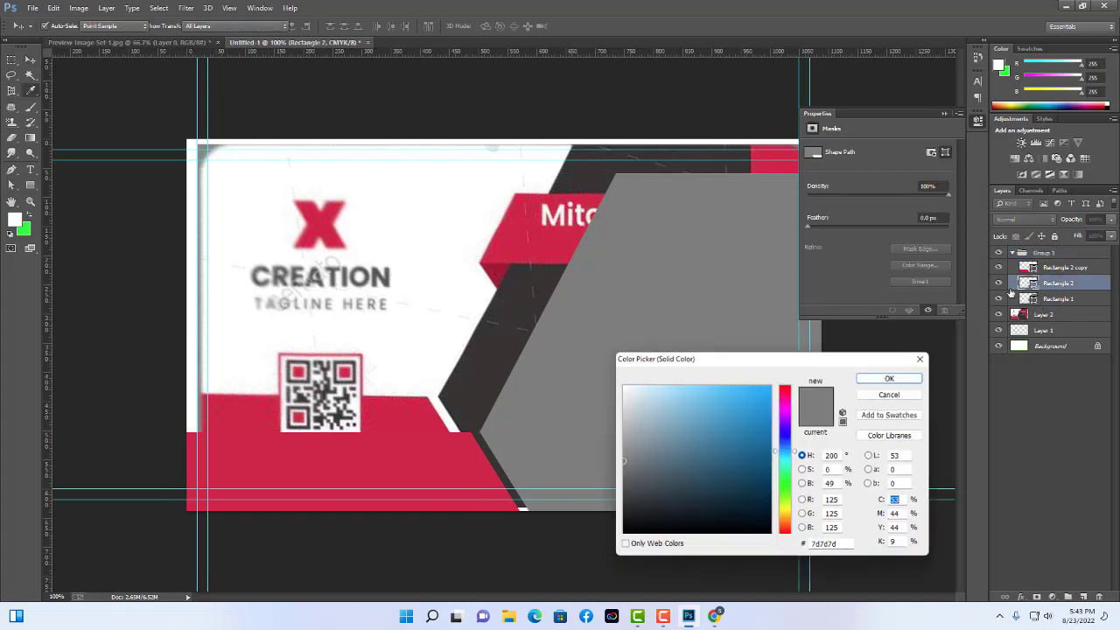
{"action": "left_click", "coordinate": [477, 411]}
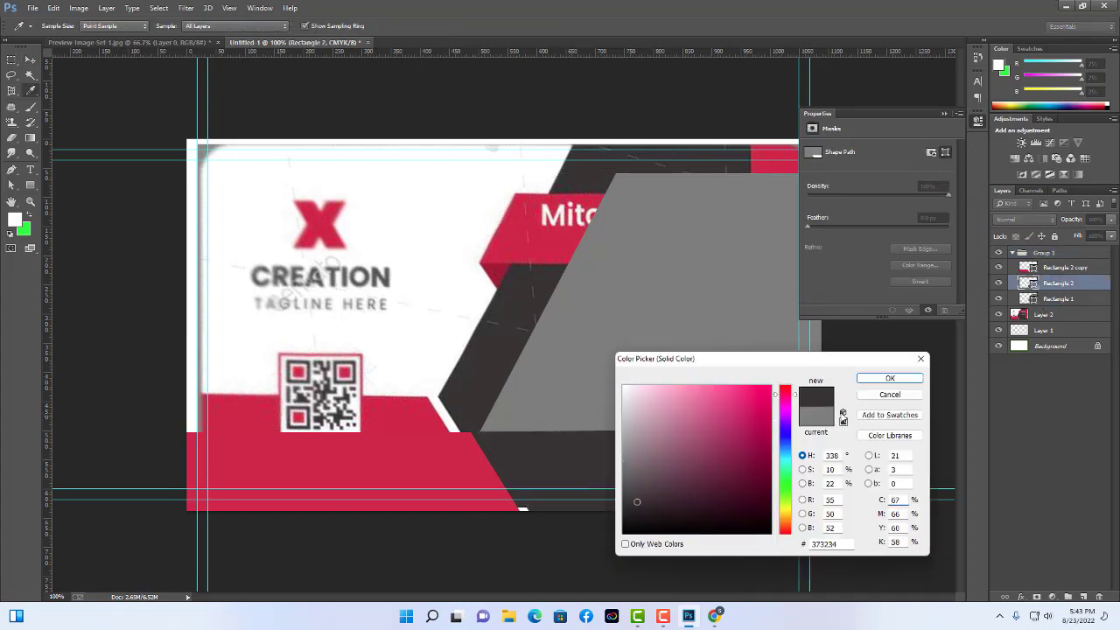
{"action": "left_click", "coordinate": [905, 378]}
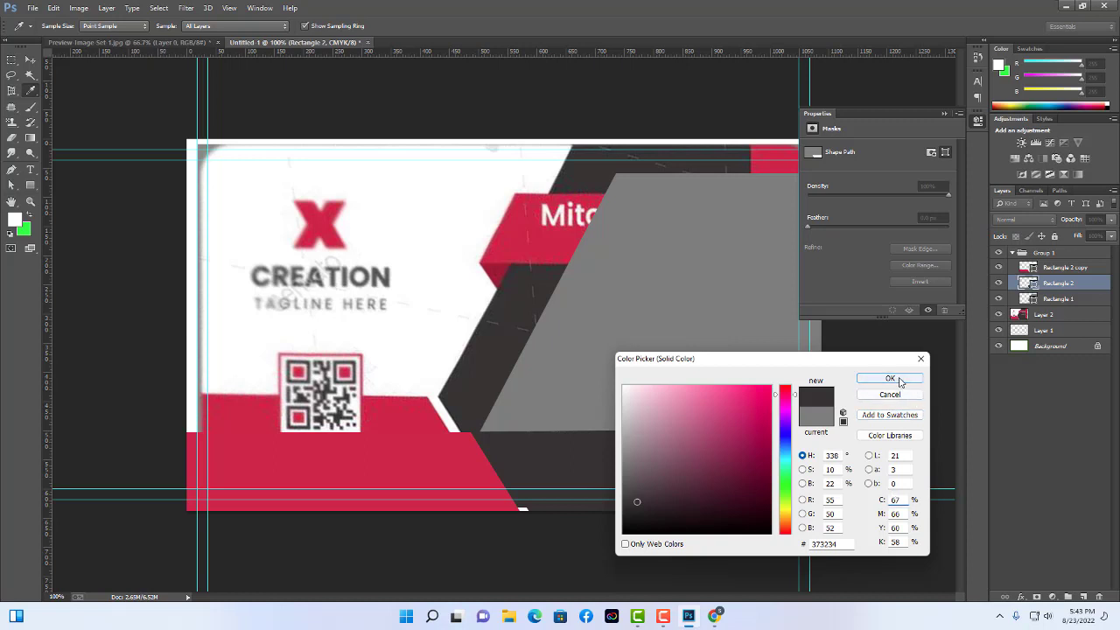
{"action": "left_click", "coordinate": [704, 380]}
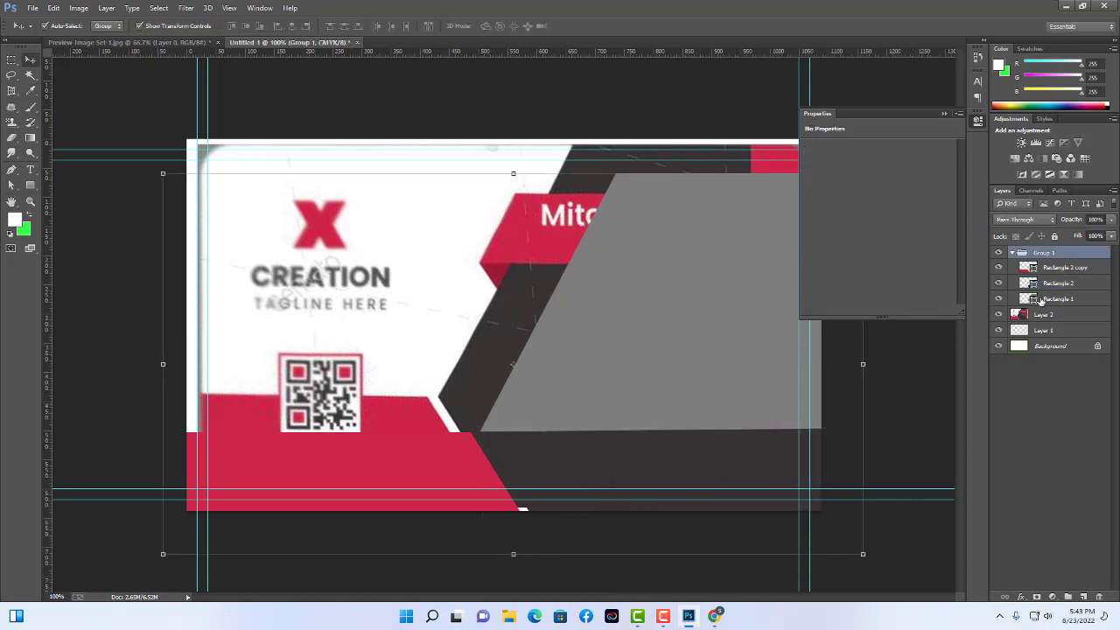
Fill Rectangle 1 with the same dark charcoal #373234.
{"action": "left_click", "coordinate": [1037, 299]}
{"action": "double_click", "coordinate": [1033, 301]}
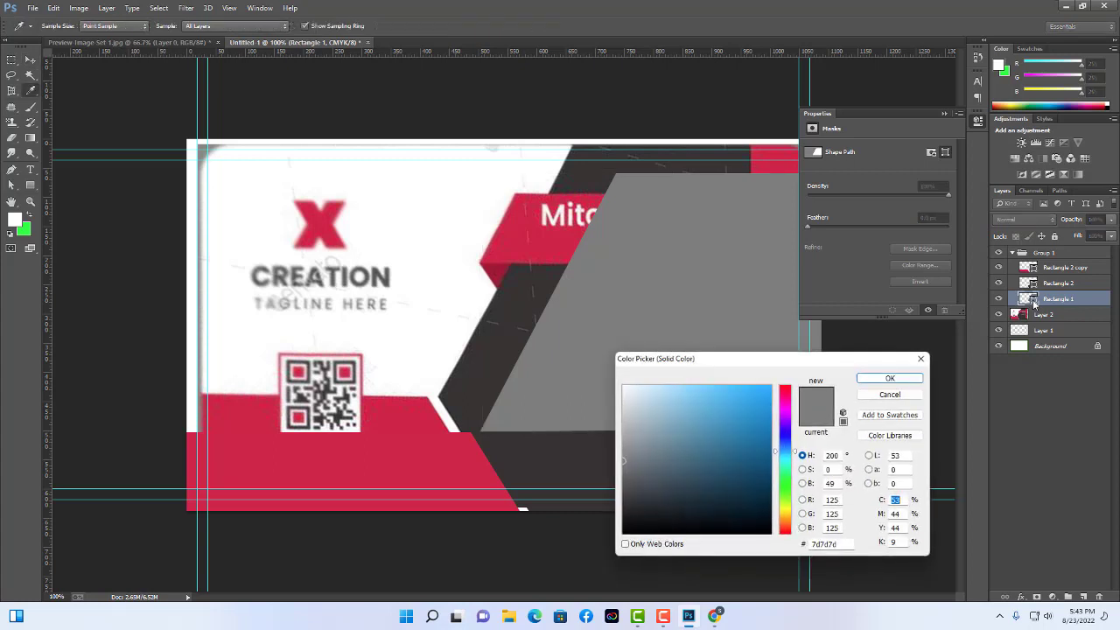
{"action": "left_click", "coordinate": [529, 298]}
{"action": "left_click", "coordinate": [889, 378]}
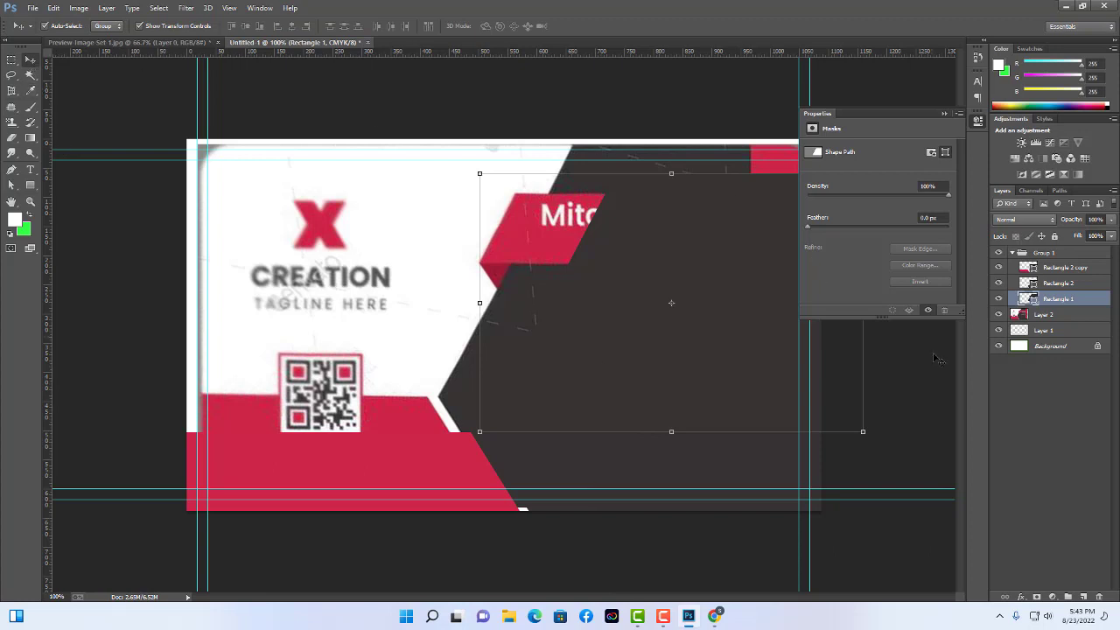
{"action": "left_click", "coordinate": [674, 488]}
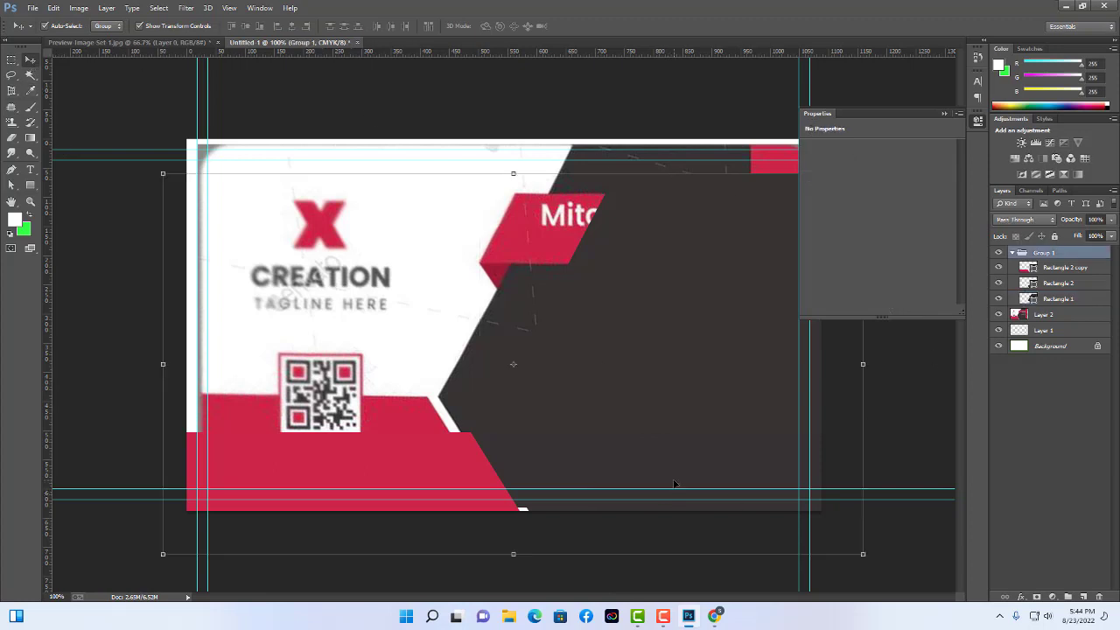
Collapse Group 1 and drag the panel group up-left to align with the card edges.
{"action": "left_click", "coordinate": [1012, 253]}
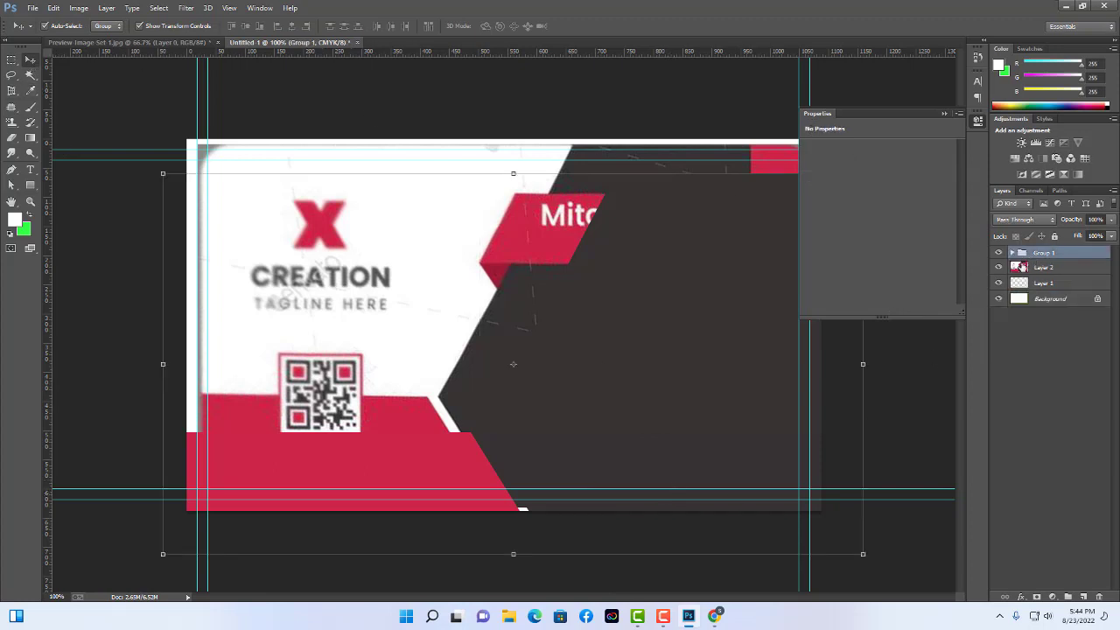
{"action": "left_click_drag", "start_coordinate": [628, 490], "coordinate": [597, 427]}
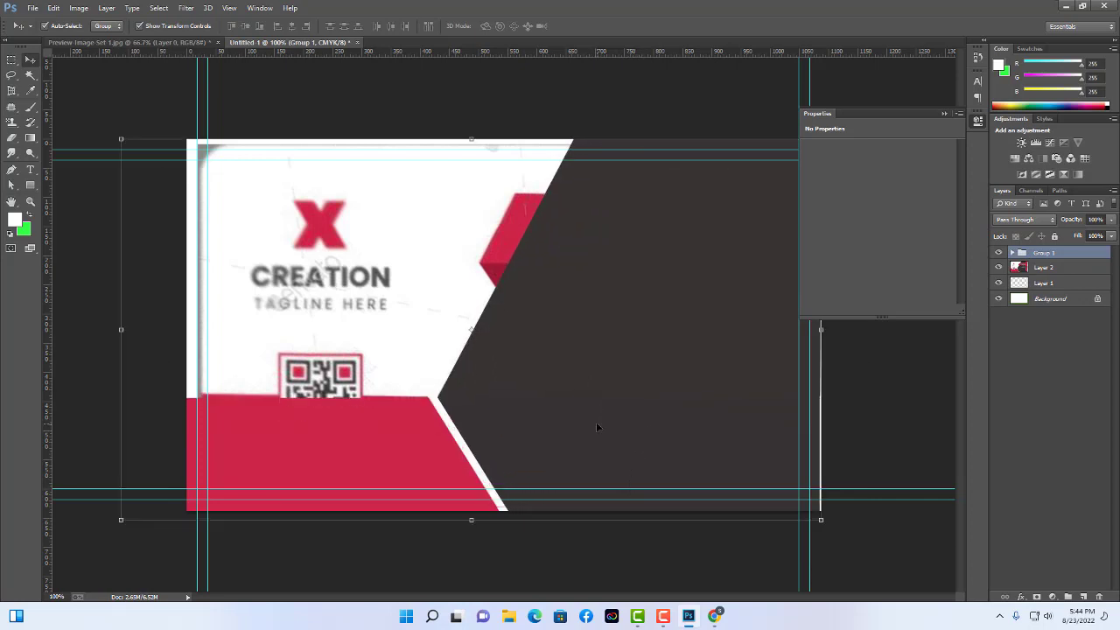
{"action": "left_click", "coordinate": [882, 426]}
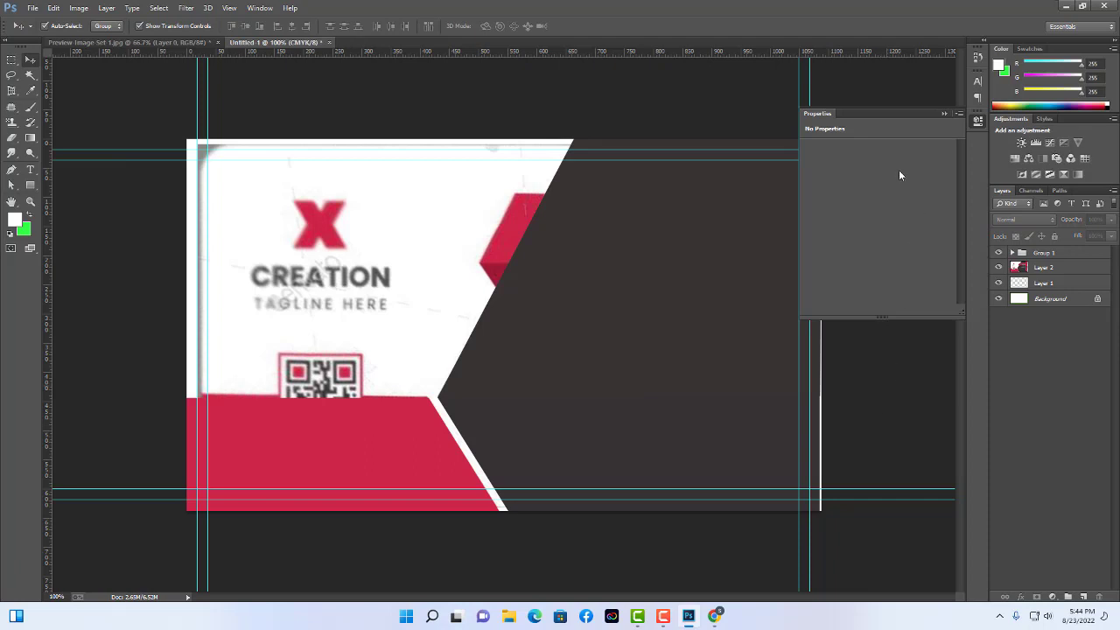
Collapse the Properties panel and switch to the Rectangle tool.
{"action": "left_click", "coordinate": [944, 114]}
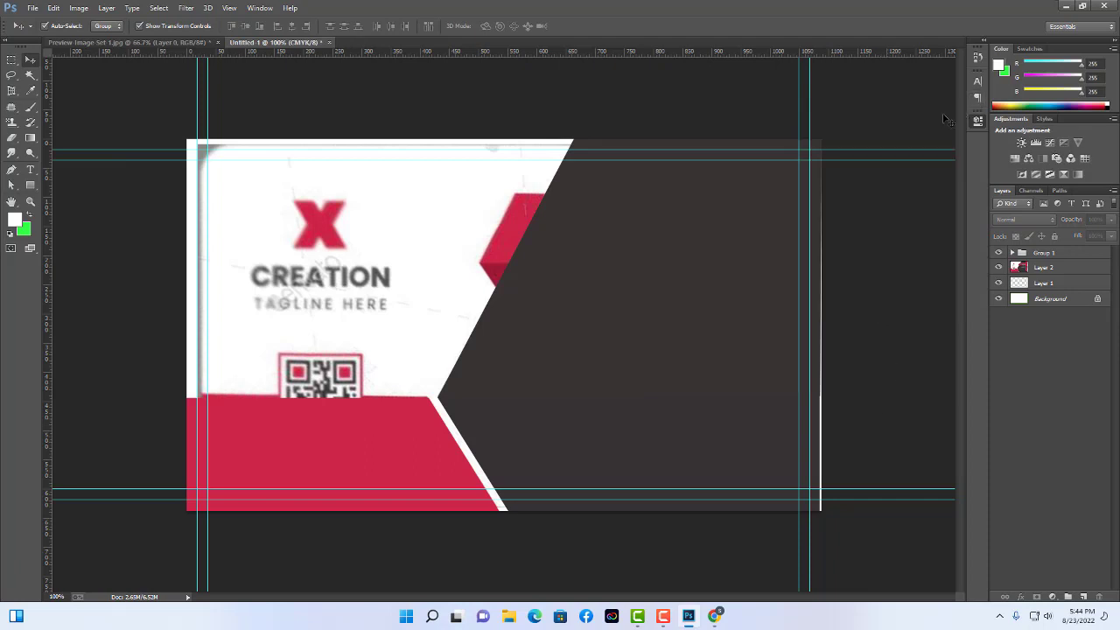
{"action": "left_click", "coordinate": [514, 231]}
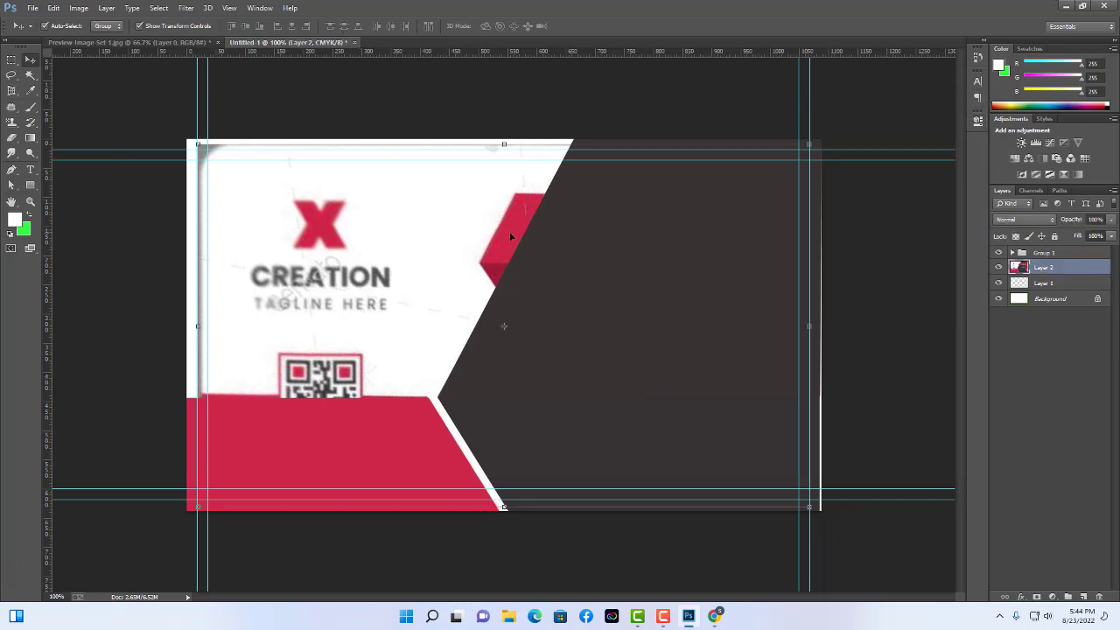
{"action": "left_click", "coordinate": [880, 297]}
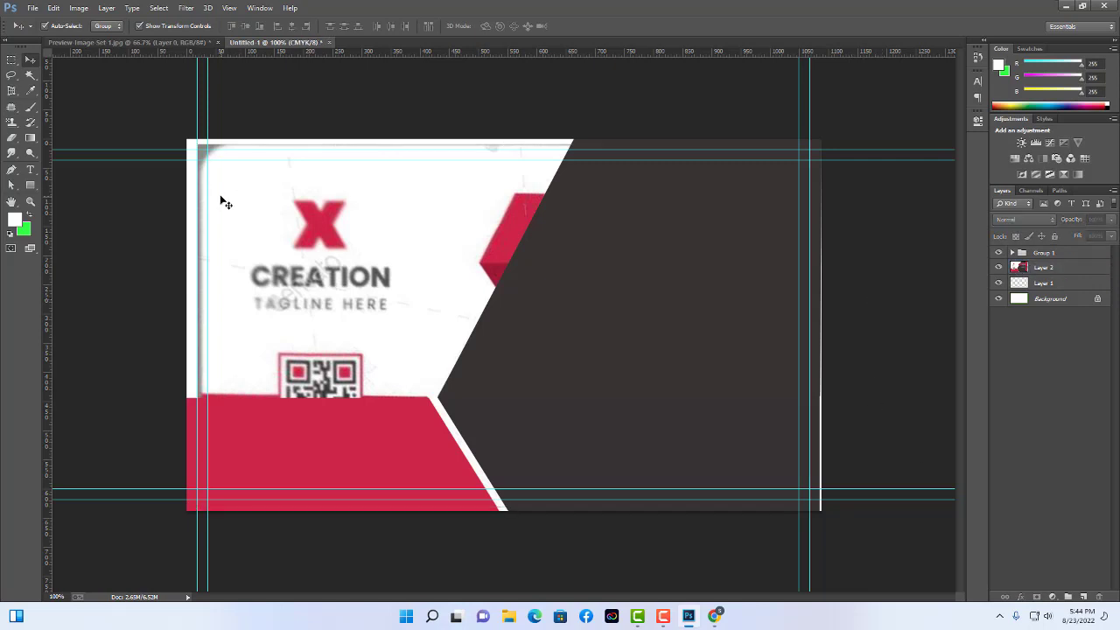
{"action": "left_click", "coordinate": [29, 185]}
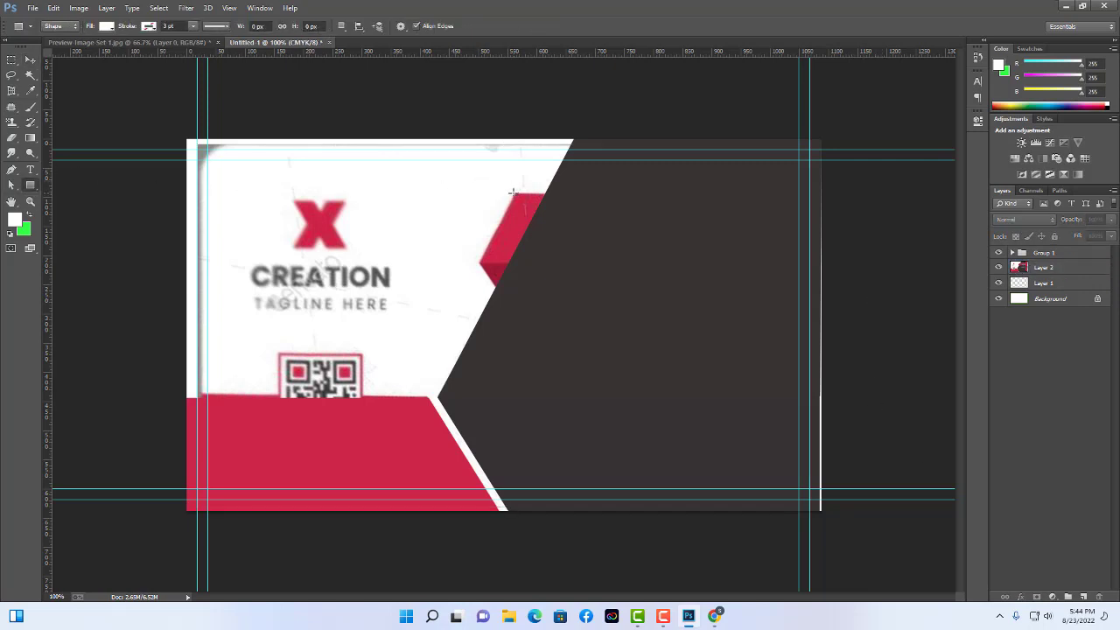
Draw a white 531 × 119 px Rectangle 3 bar across the upper charcoal panel.
{"action": "left_click_drag", "start_coordinate": [513, 191], "coordinate": [822, 261]}
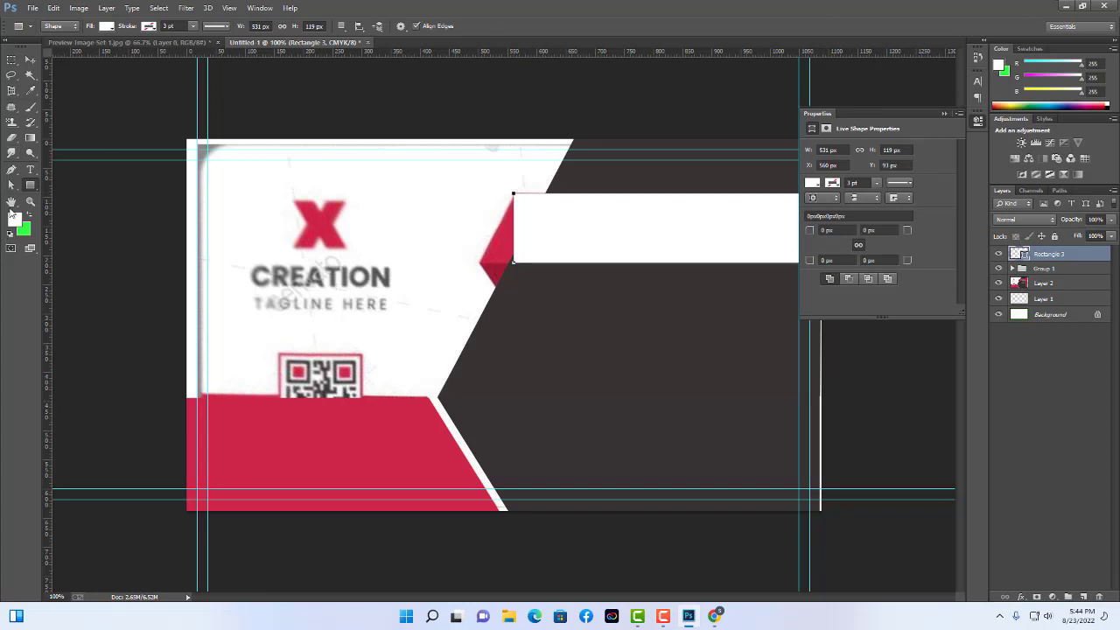
{"action": "left_click", "coordinate": [11, 184]}
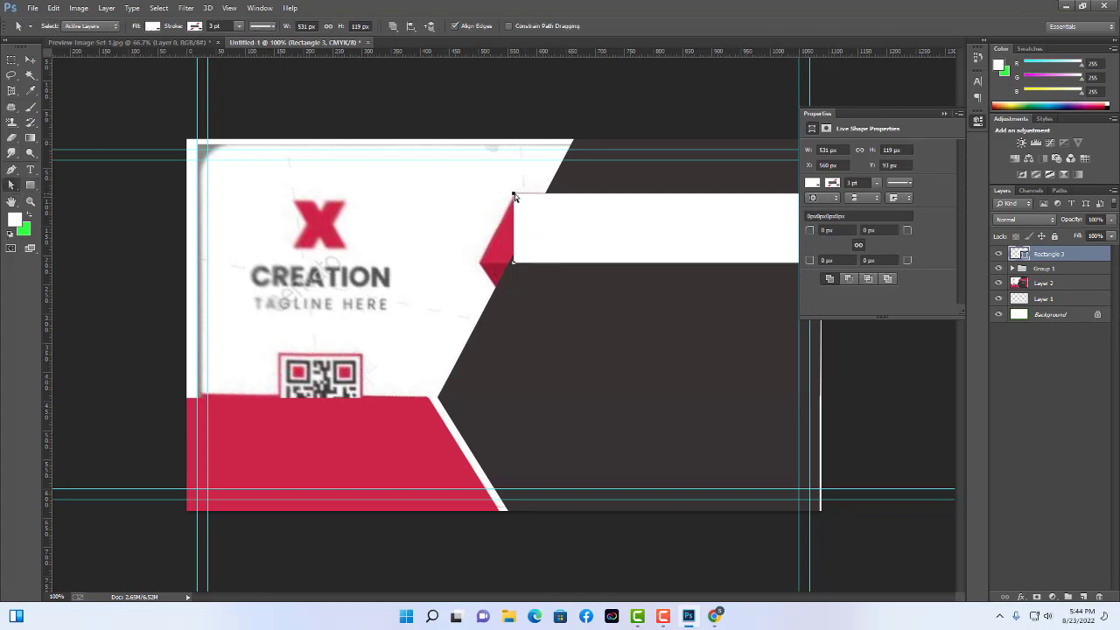
Convert Rectangle 3 to a path and drag its left anchors into a slanted left end.
{"action": "left_click_drag", "start_coordinate": [514, 194], "coordinate": [544, 194]}
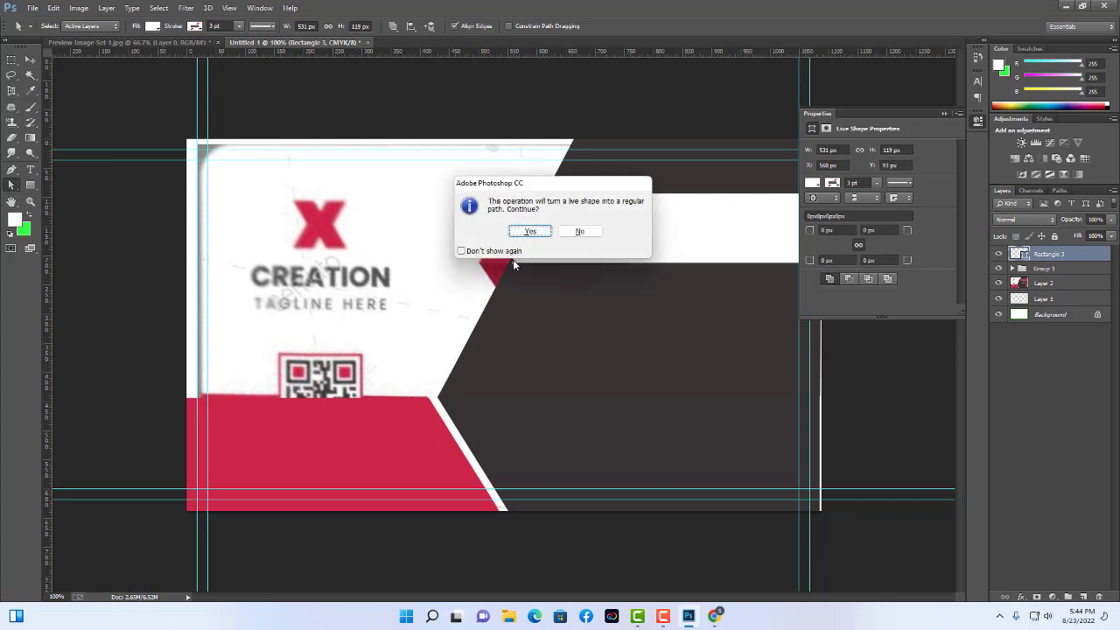
{"action": "left_click", "coordinate": [532, 230]}
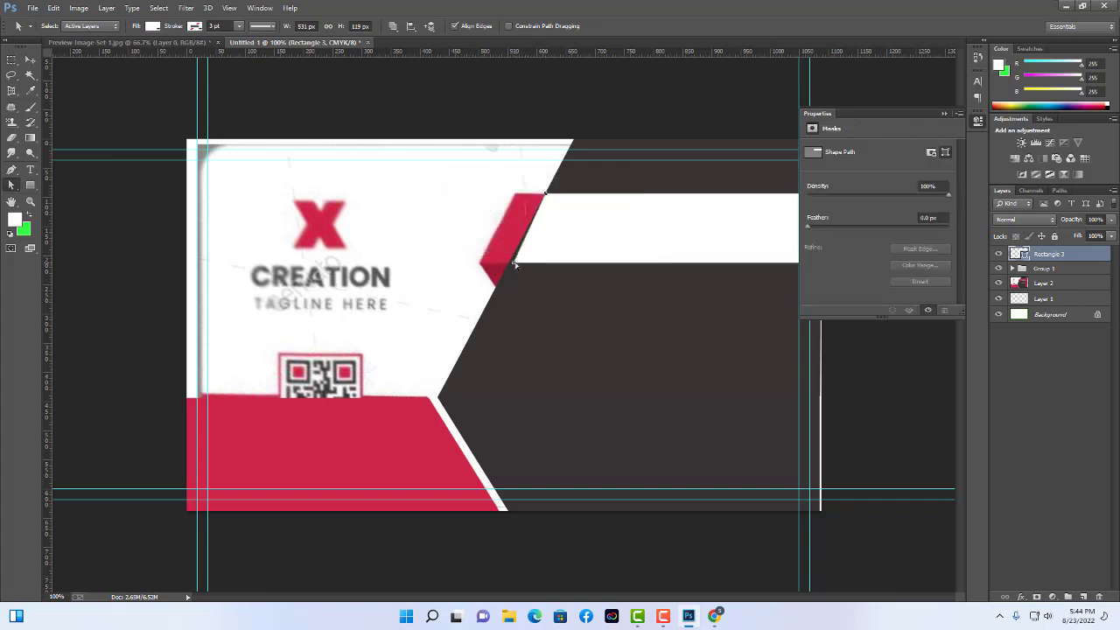
{"action": "left_click_drag", "start_coordinate": [515, 265], "coordinate": [508, 262]}
{"action": "left_click_drag", "start_coordinate": [545, 197], "coordinate": [514, 194]}
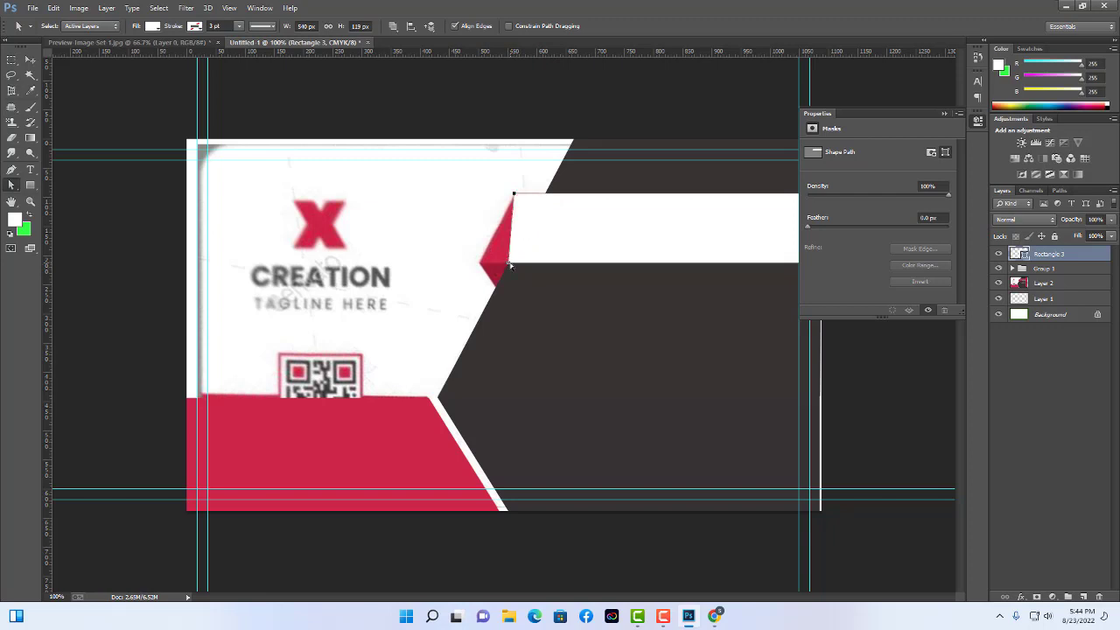
{"action": "left_click_drag", "start_coordinate": [509, 265], "coordinate": [479, 265]}
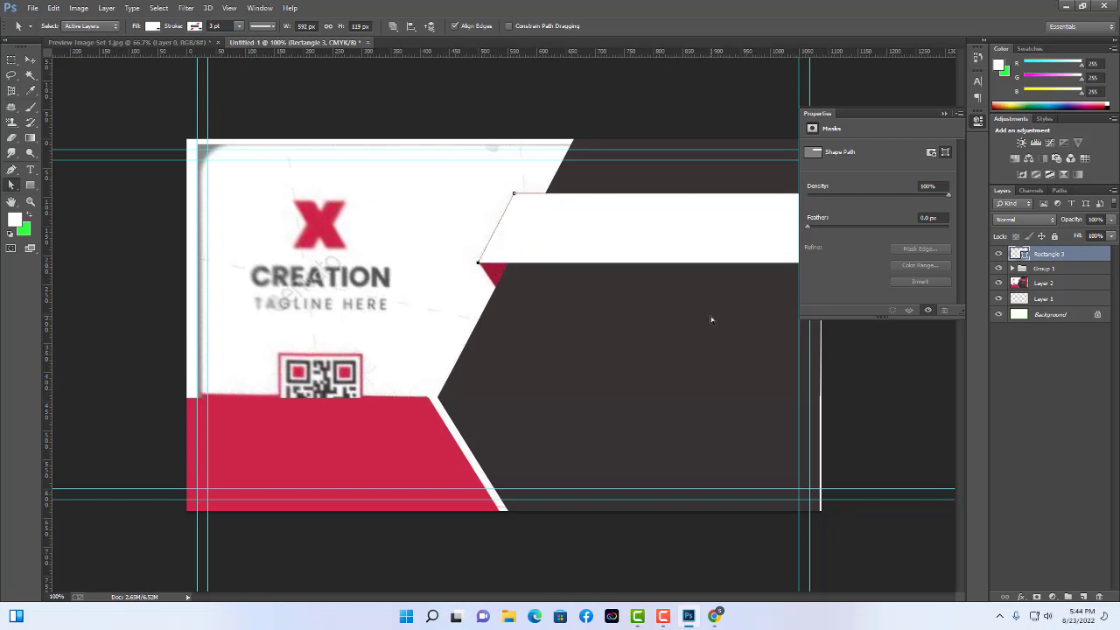
Fill the bar with the reference's red #d12b45.
{"action": "left_click", "coordinate": [31, 61]}
{"action": "double_click", "coordinate": [1025, 253]}
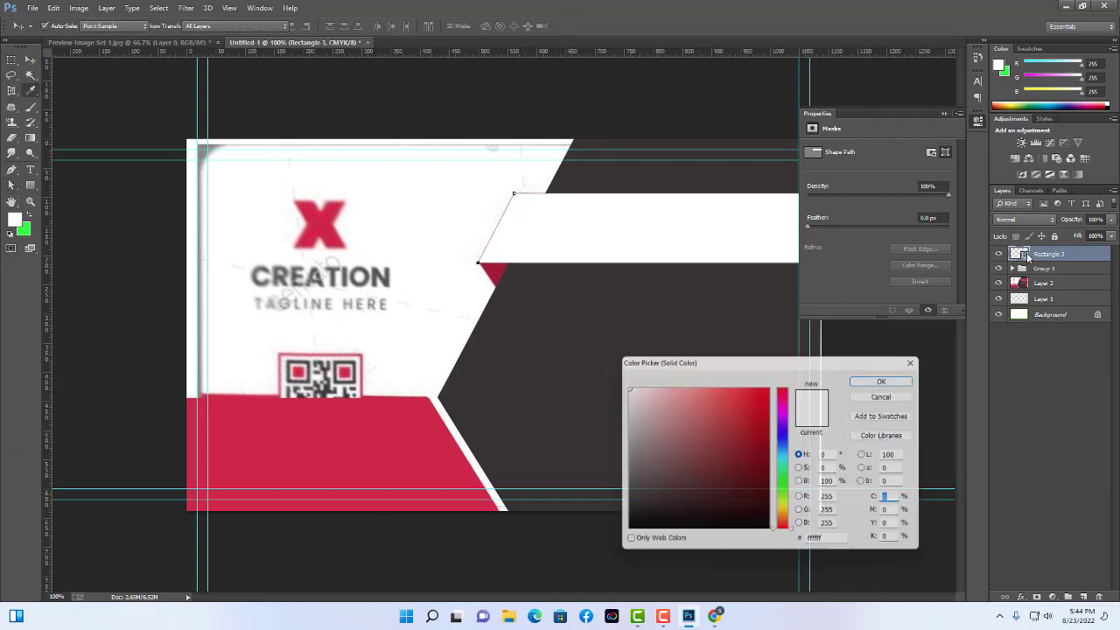
{"action": "left_click", "coordinate": [396, 440]}
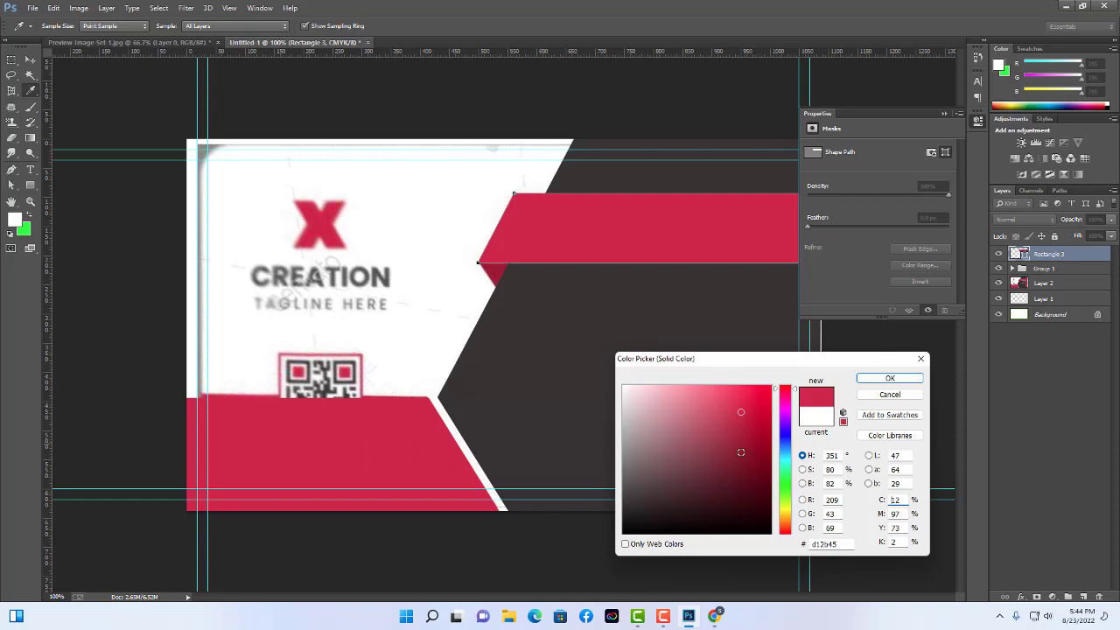
{"action": "left_click", "coordinate": [905, 378]}
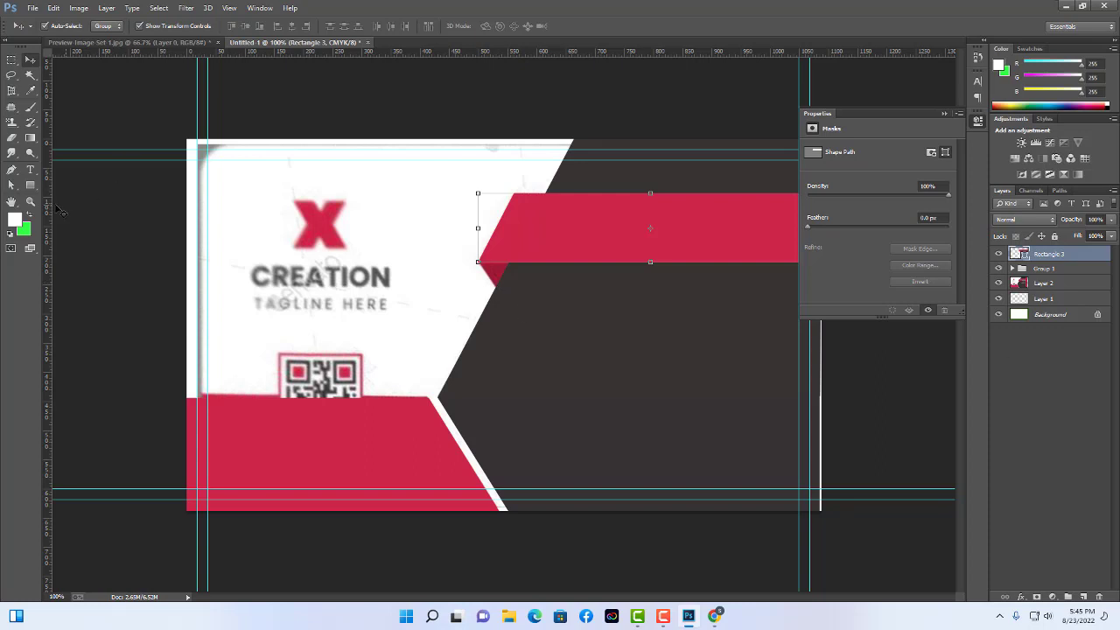
{"action": "left_click", "coordinate": [31, 185]}
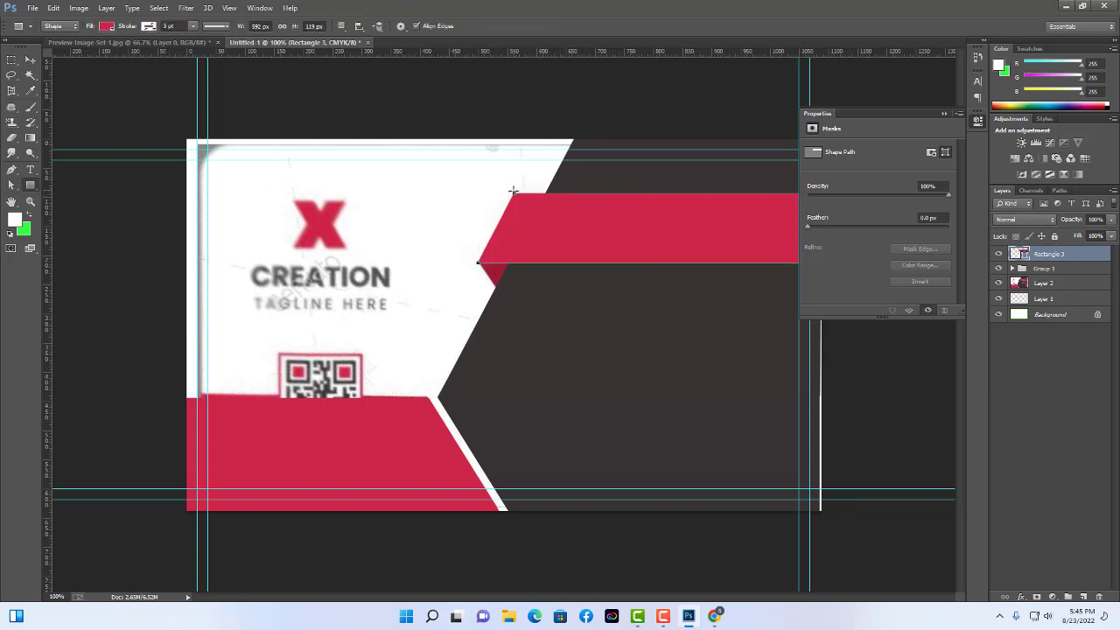
Draw a narrow rectangle at the ribbon's left end, rotate it 30° and shift it 19 px left.
{"action": "left_click_drag", "start_coordinate": [512, 190], "coordinate": [540, 269]}
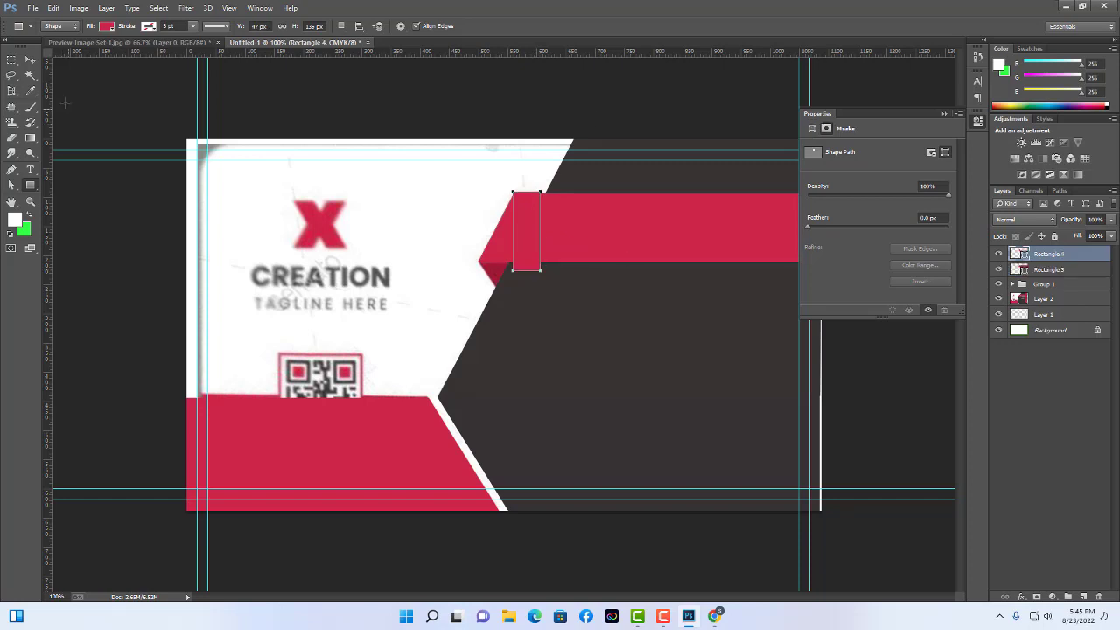
{"action": "left_click", "coordinate": [28, 62]}
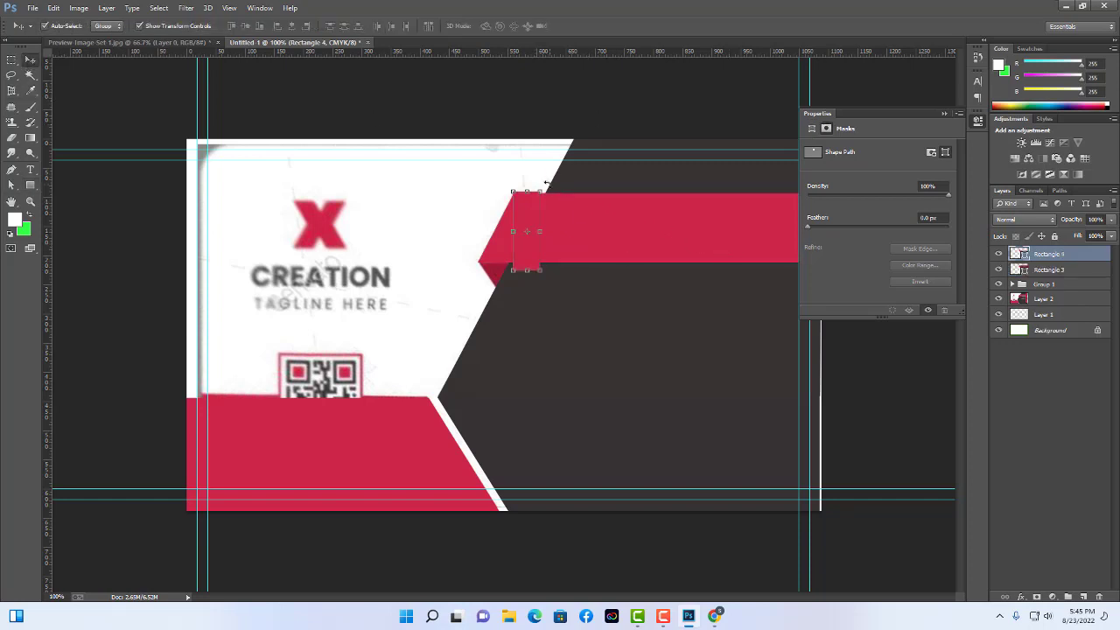
{"action": "left_click_drag", "start_coordinate": [544, 186], "coordinate": [570, 201]}
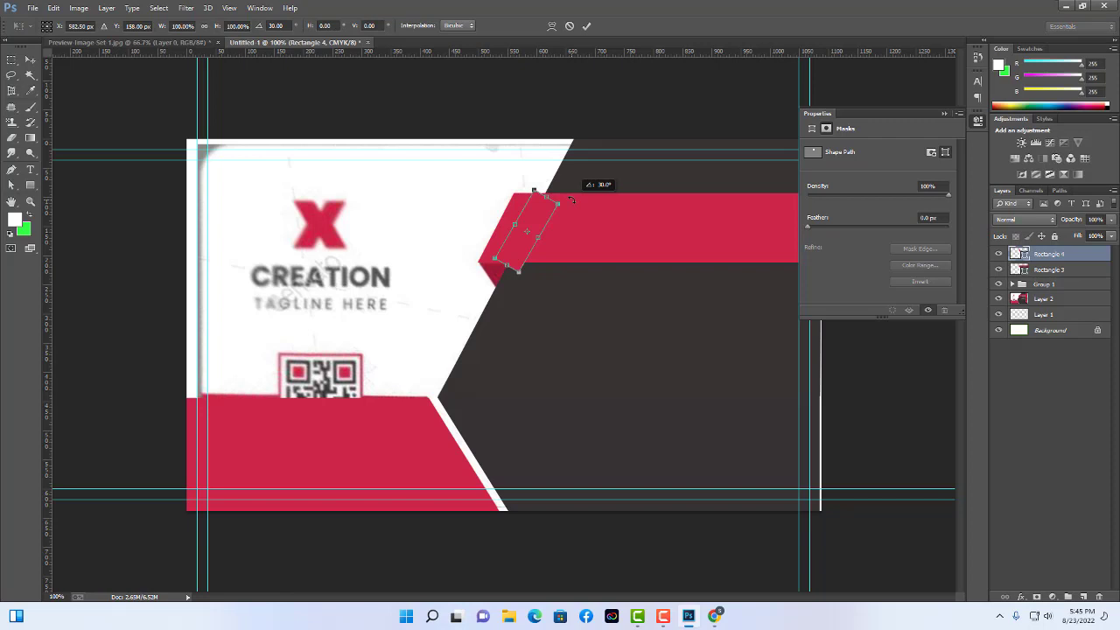
{"action": "key", "text": "Return"}
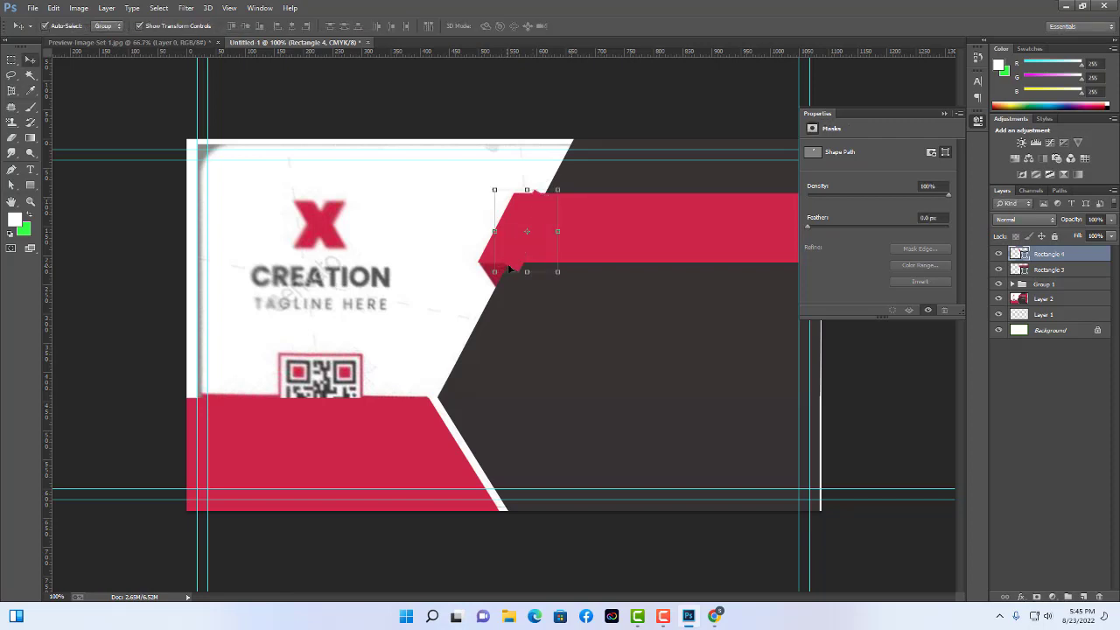
{"action": "left_click_drag", "start_coordinate": [508, 269], "coordinate": [491, 272]}
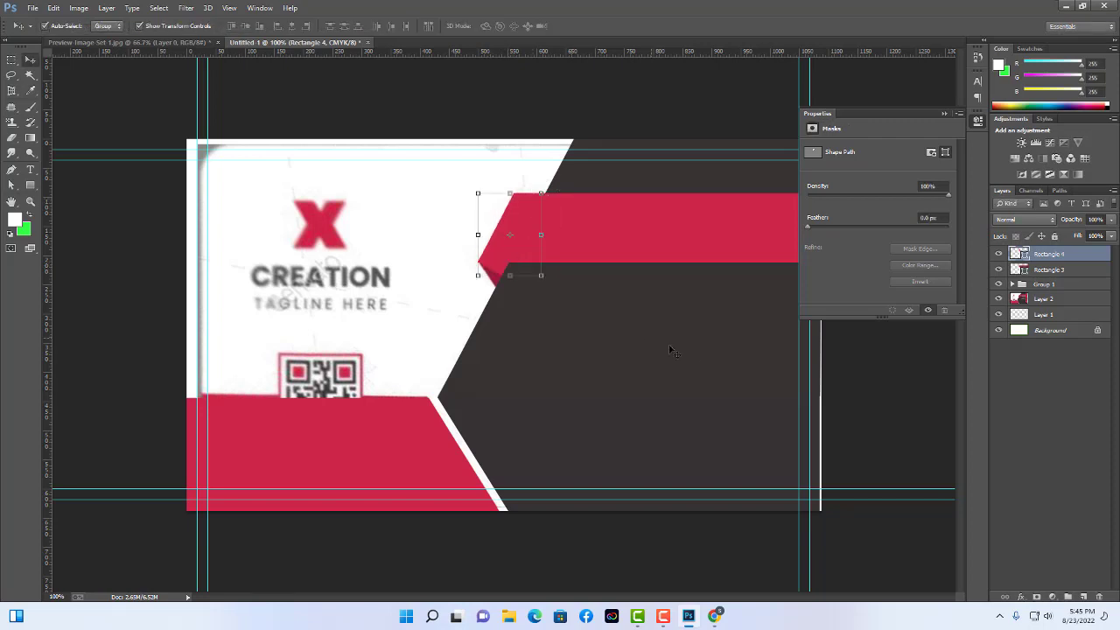
Adjust the piece's anchors: lower point down-left, top-right point up to the ribbon's edge.
{"action": "left_click", "coordinate": [540, 276]}
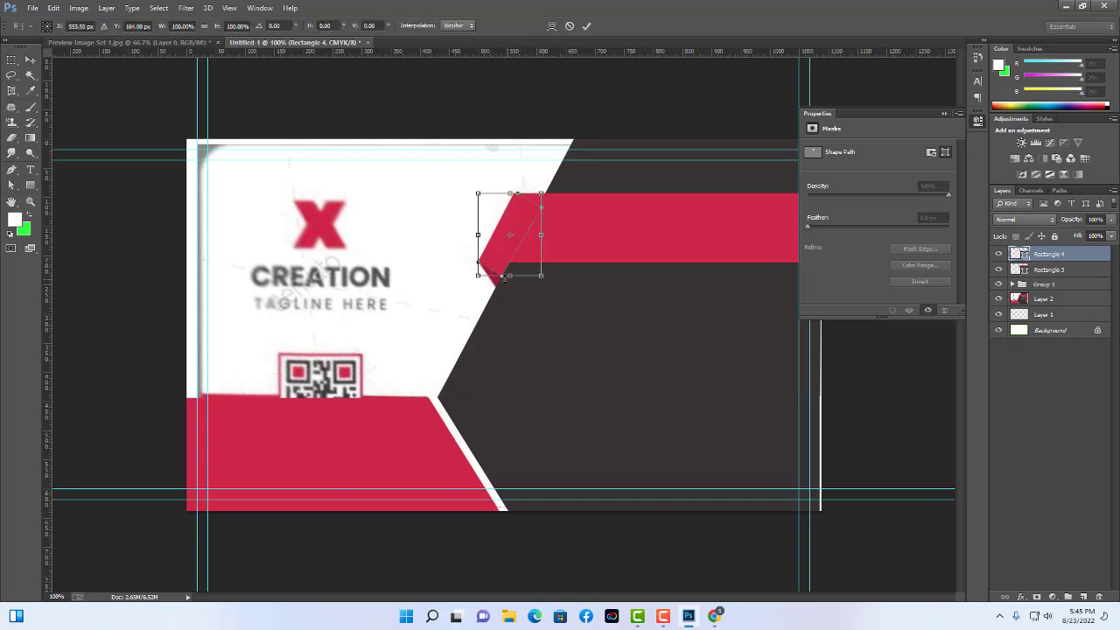
{"action": "left_click_drag", "start_coordinate": [503, 278], "coordinate": [502, 269]}
{"action": "key", "text": "ctrl+z"}
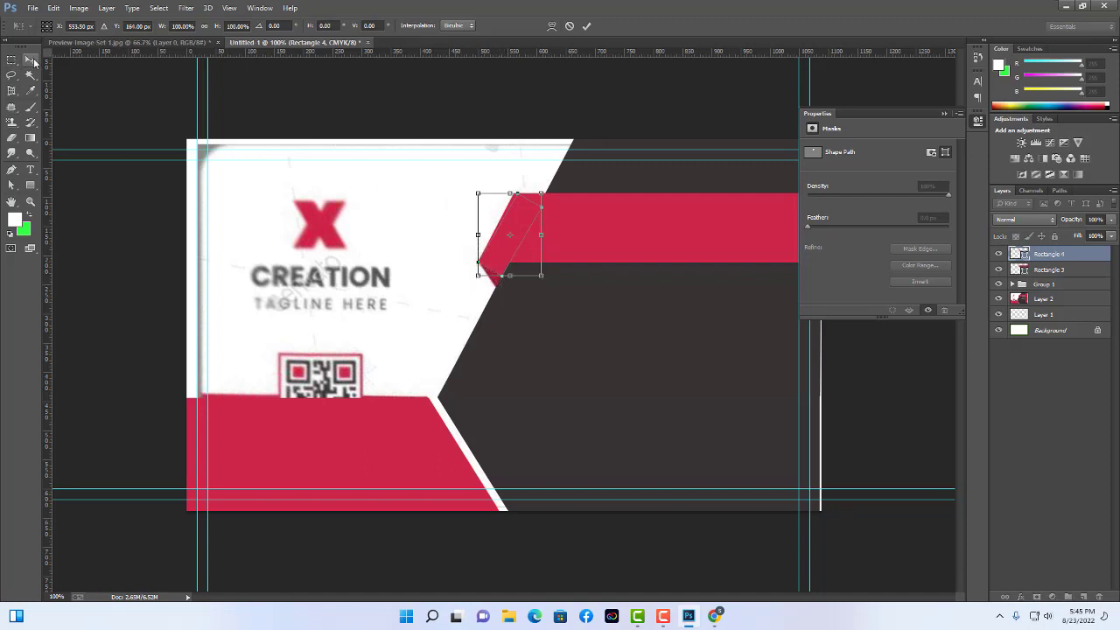
{"action": "left_click", "coordinate": [30, 61]}
{"action": "key", "text": "Return"}
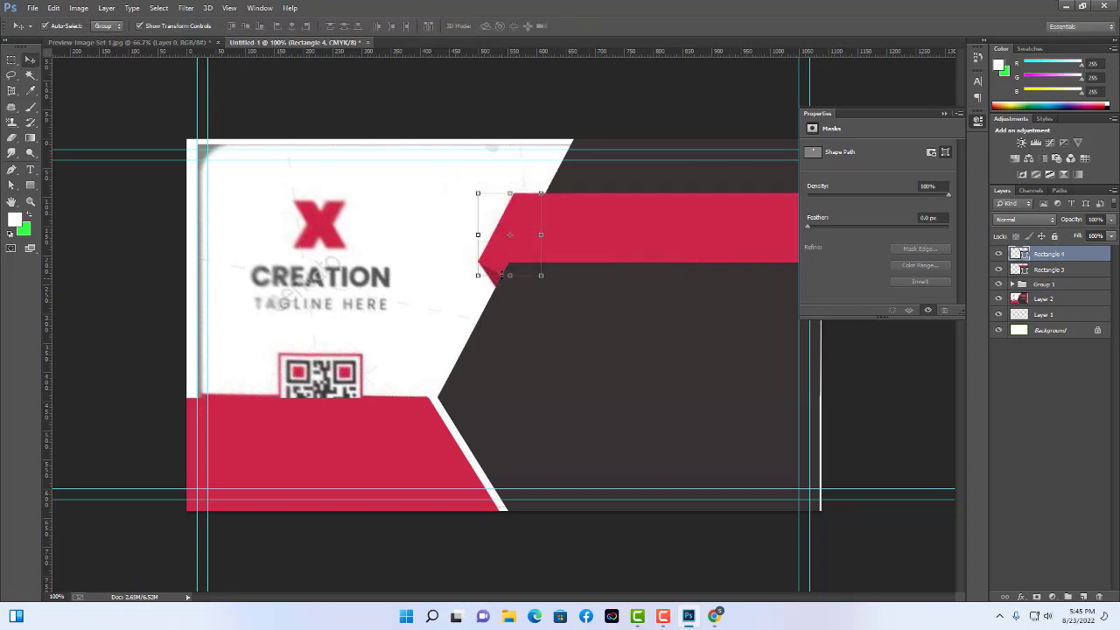
{"action": "left_click", "coordinate": [11, 184]}
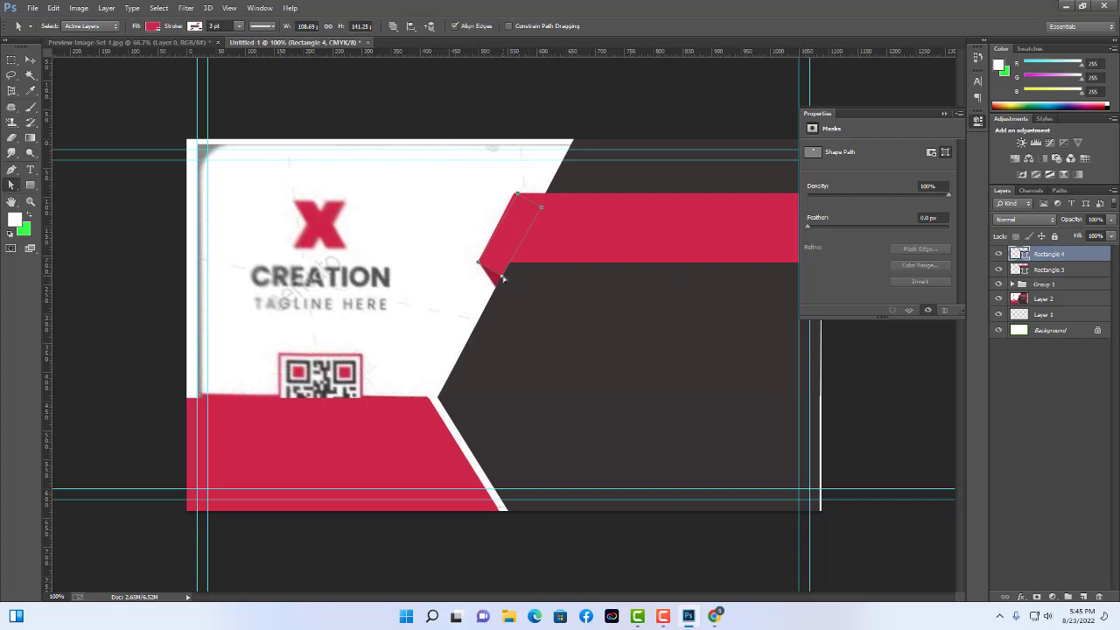
{"action": "left_click_drag", "start_coordinate": [503, 278], "coordinate": [495, 287]}
{"action": "left_click_drag", "start_coordinate": [544, 207], "coordinate": [545, 192]}
{"action": "left_click", "coordinate": [30, 59]}
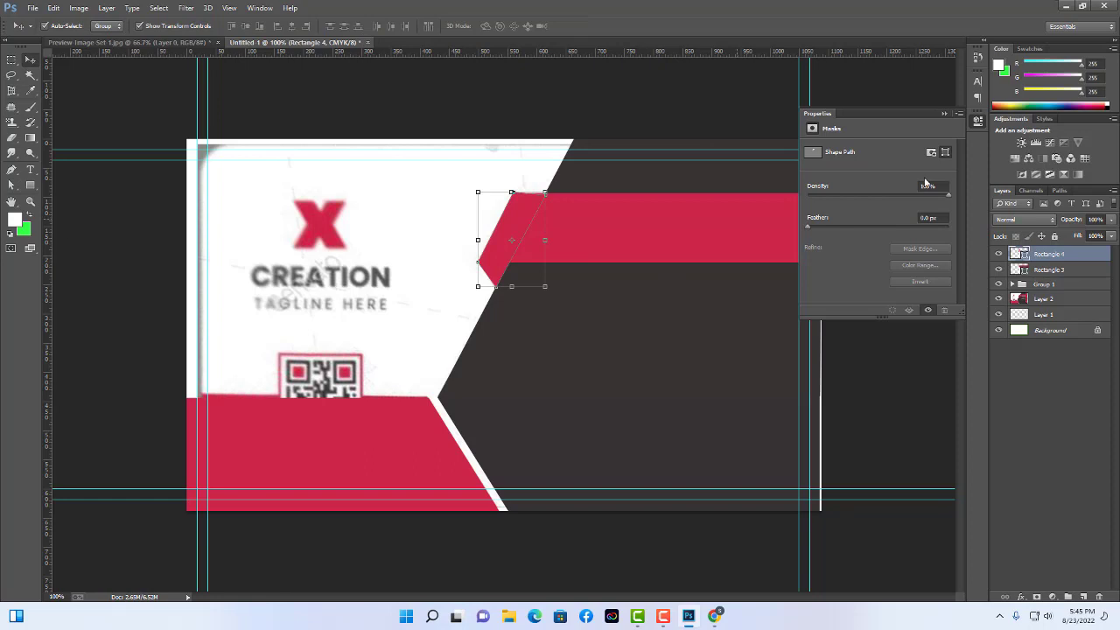
Recolor Rectangle 4 darker red #b41c34 and move it beneath Rectangle 3.
{"action": "double_click", "coordinate": [1021, 254]}
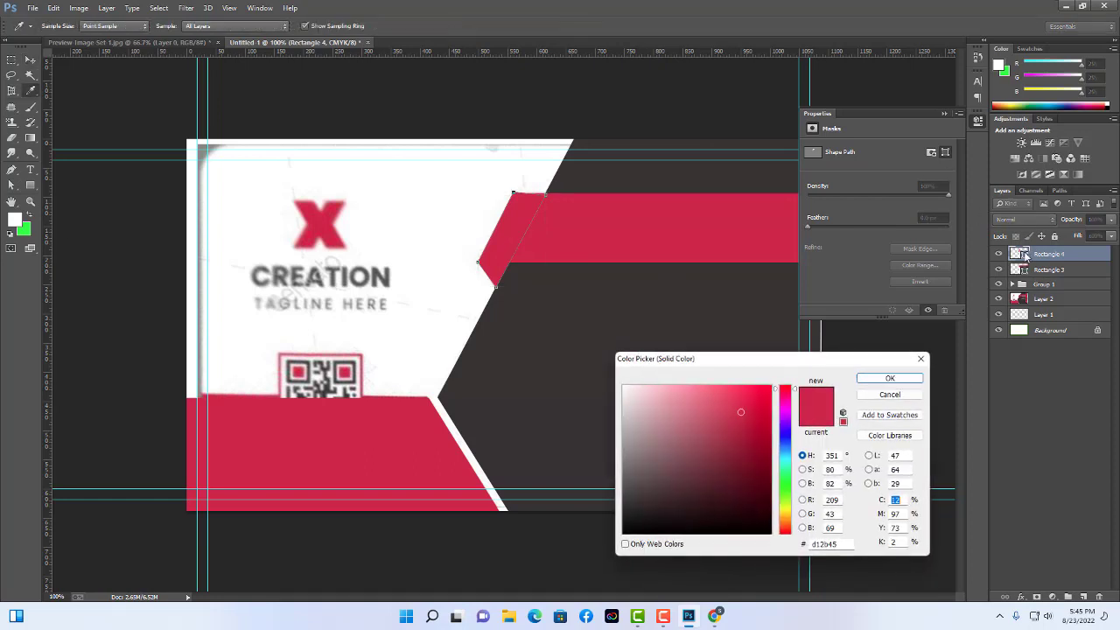
{"action": "left_click", "coordinate": [747, 433]}
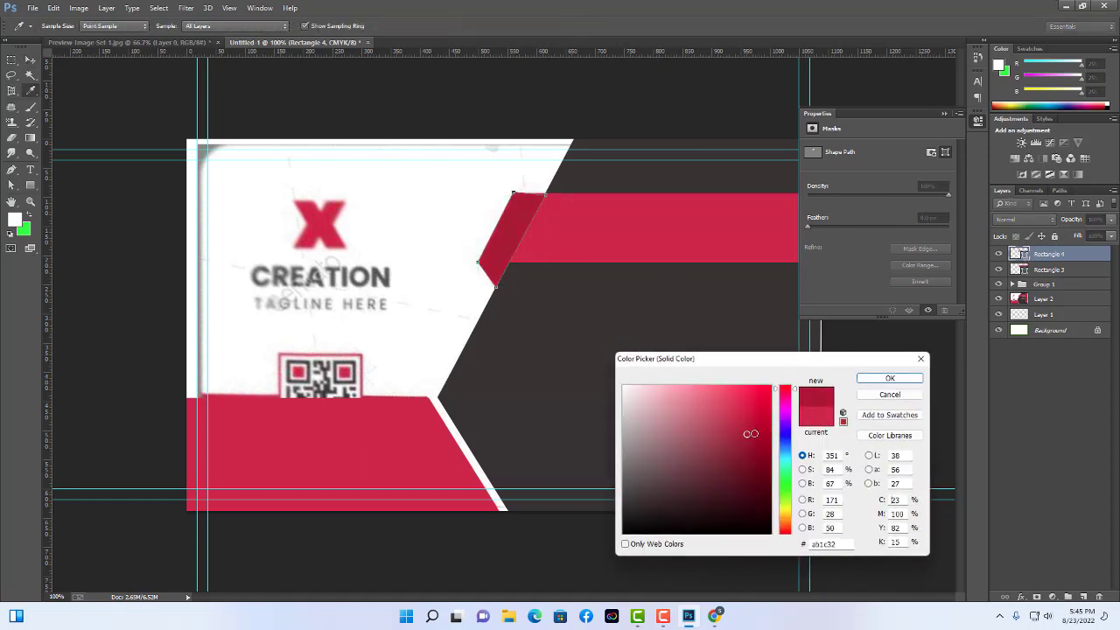
{"action": "left_click", "coordinate": [890, 379]}
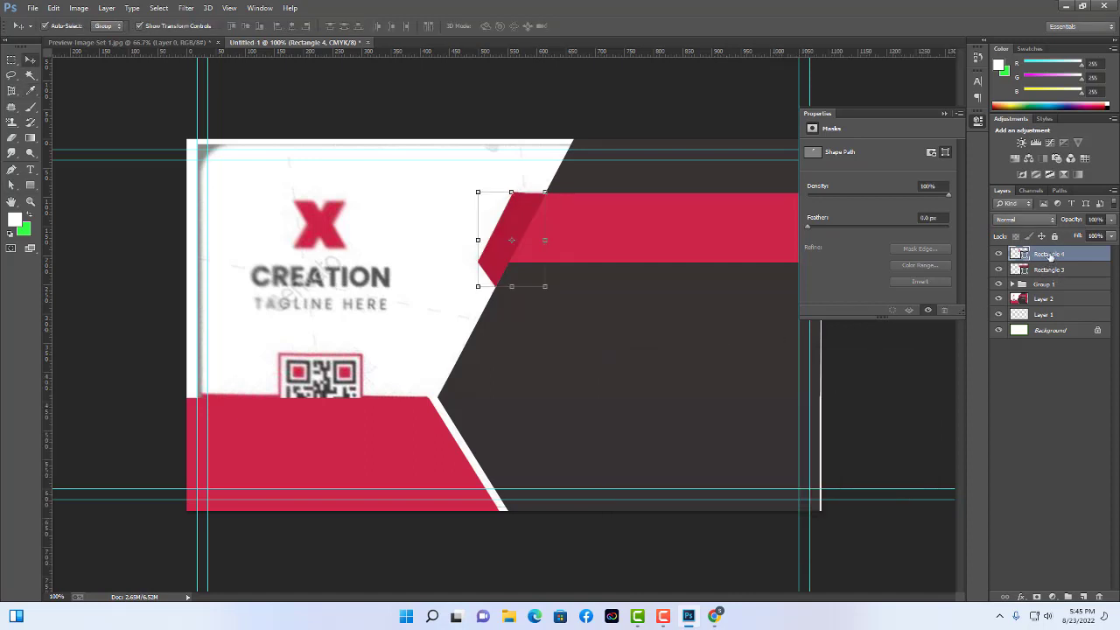
{"action": "left_click_drag", "start_coordinate": [1050, 256], "coordinate": [1046, 275]}
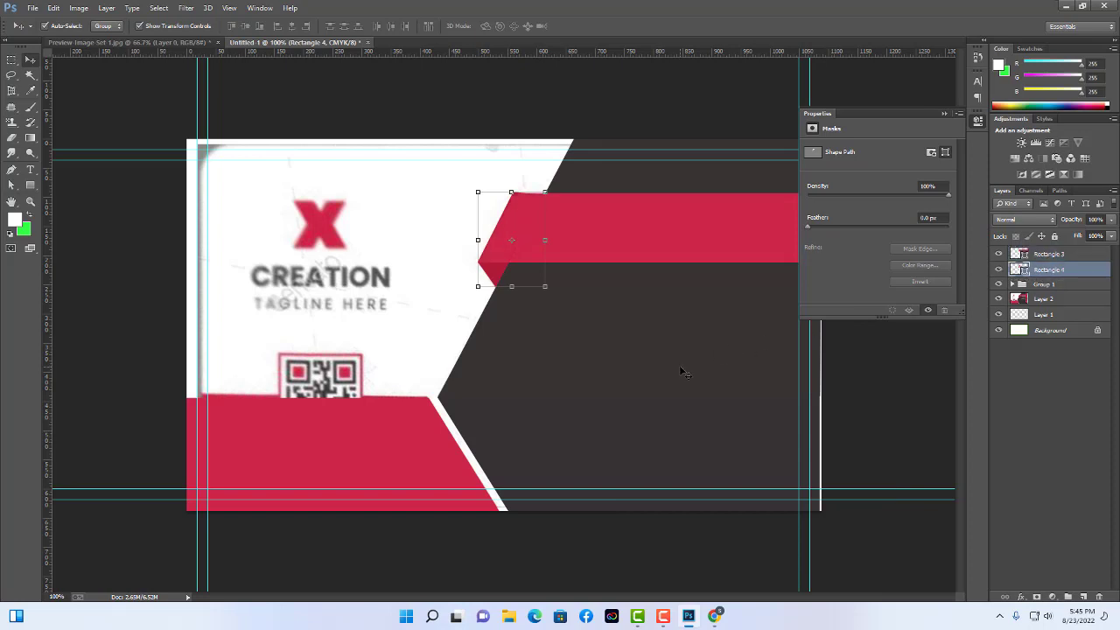
{"action": "left_click", "coordinate": [853, 405]}
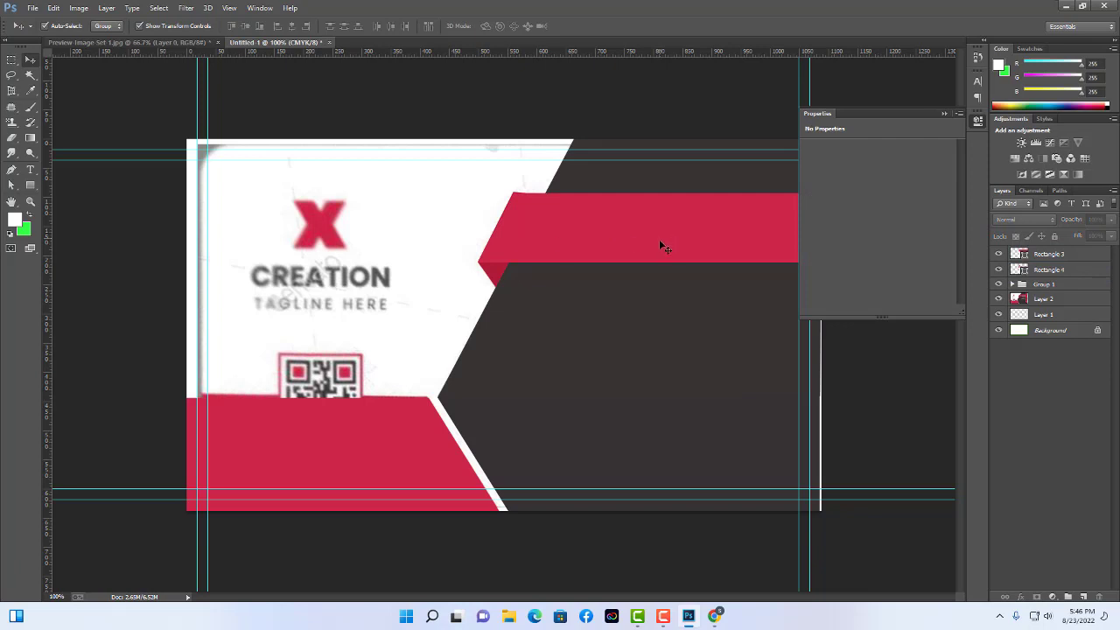
Hide Layer 2, stretch Group 1's right edge slightly, then show Layer 2 again.
{"action": "left_click", "coordinate": [306, 252]}
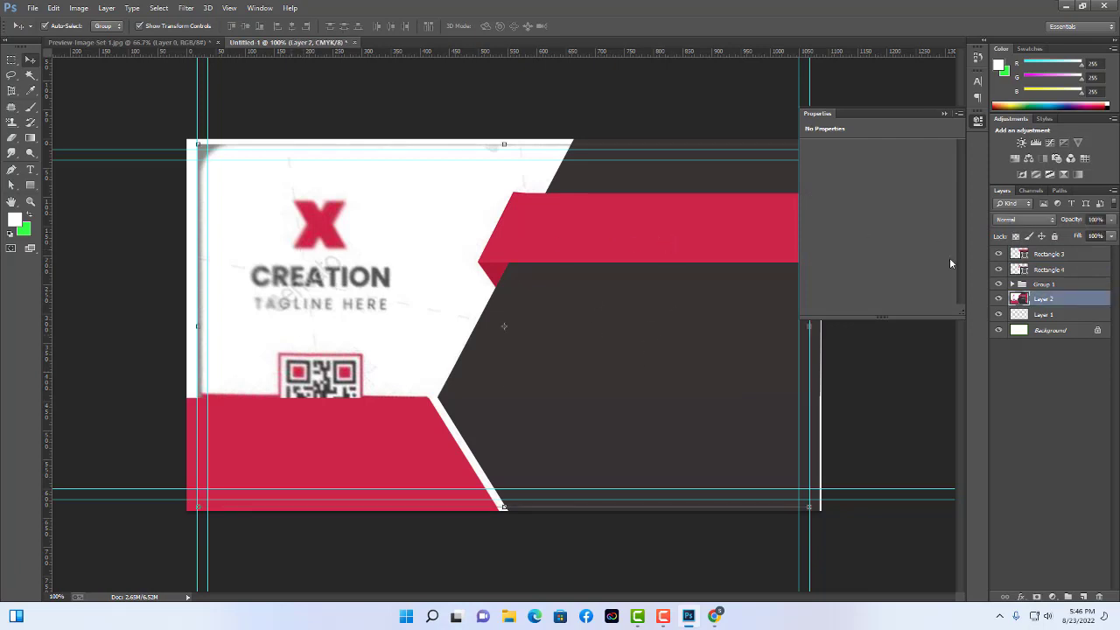
{"action": "left_click", "coordinate": [998, 299]}
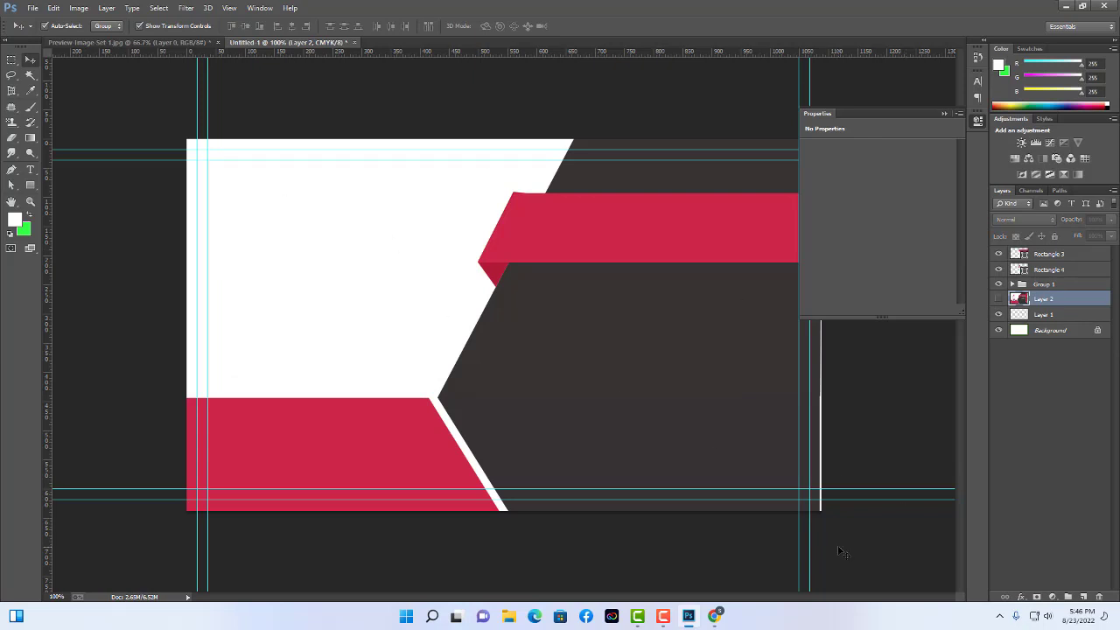
{"action": "scroll", "coordinate": [838, 551], "scroll_direction": "down", "scroll_amount": 3}
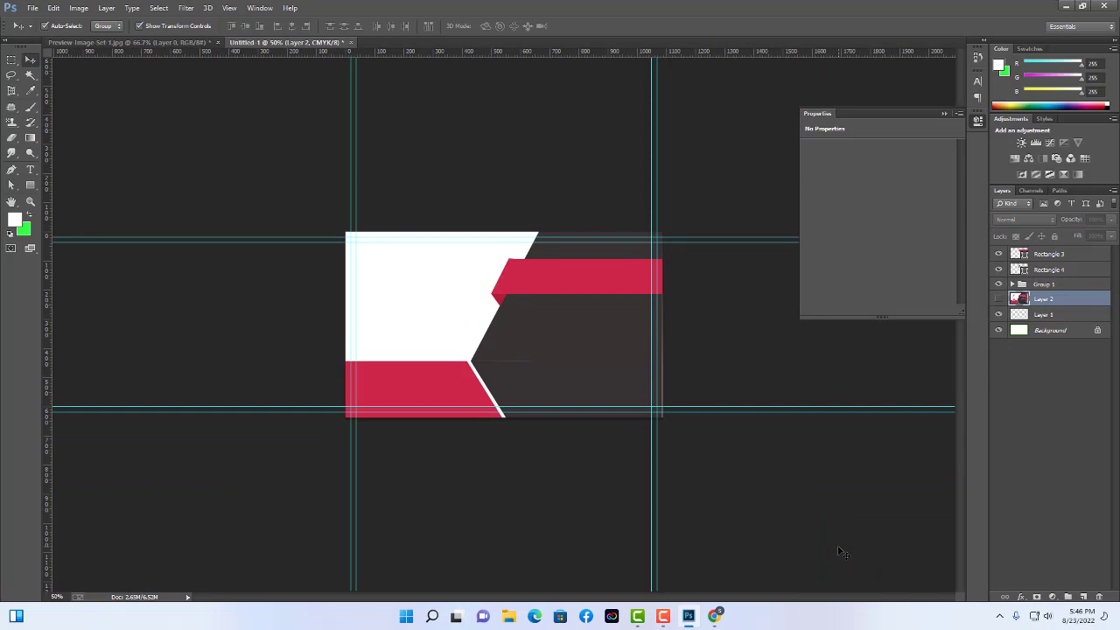
{"action": "key", "text": "ctrl+plus"}
{"action": "key", "text": "ctrl+plus"}
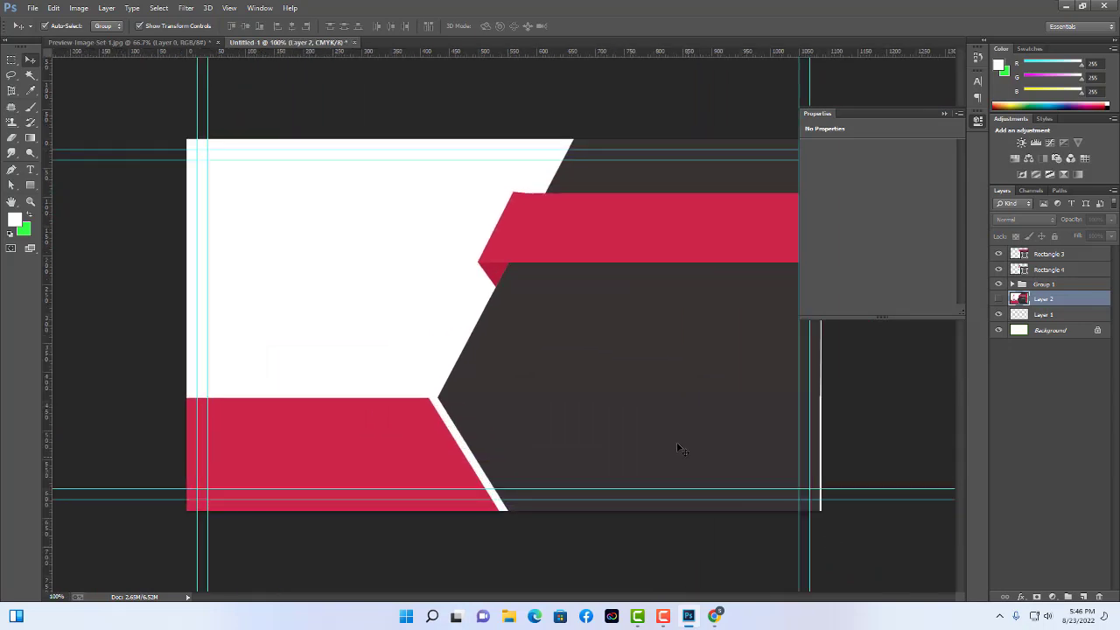
{"action": "left_click", "coordinate": [672, 435]}
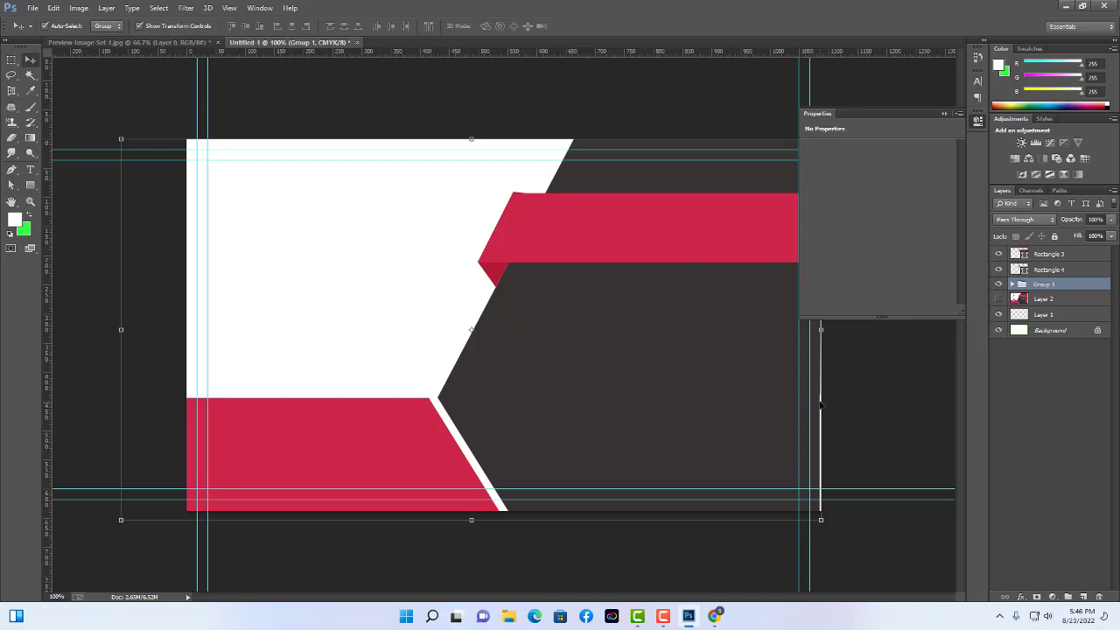
{"action": "left_click_drag", "start_coordinate": [821, 326], "coordinate": [822, 329]}
{"action": "left_click", "coordinate": [865, 362]}
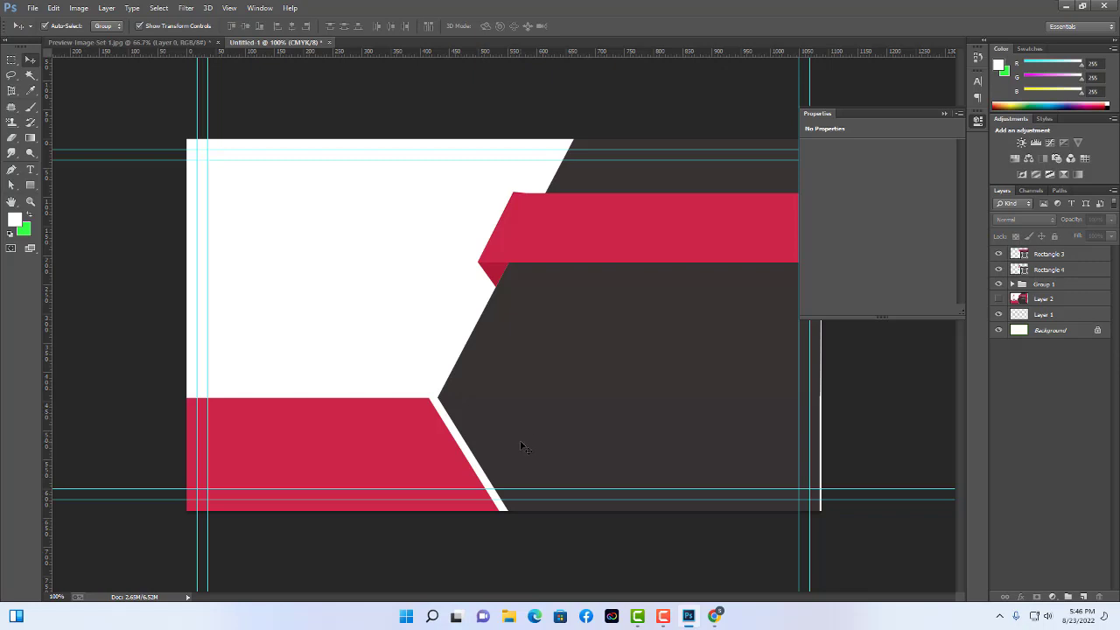
{"action": "left_click", "coordinate": [998, 298]}
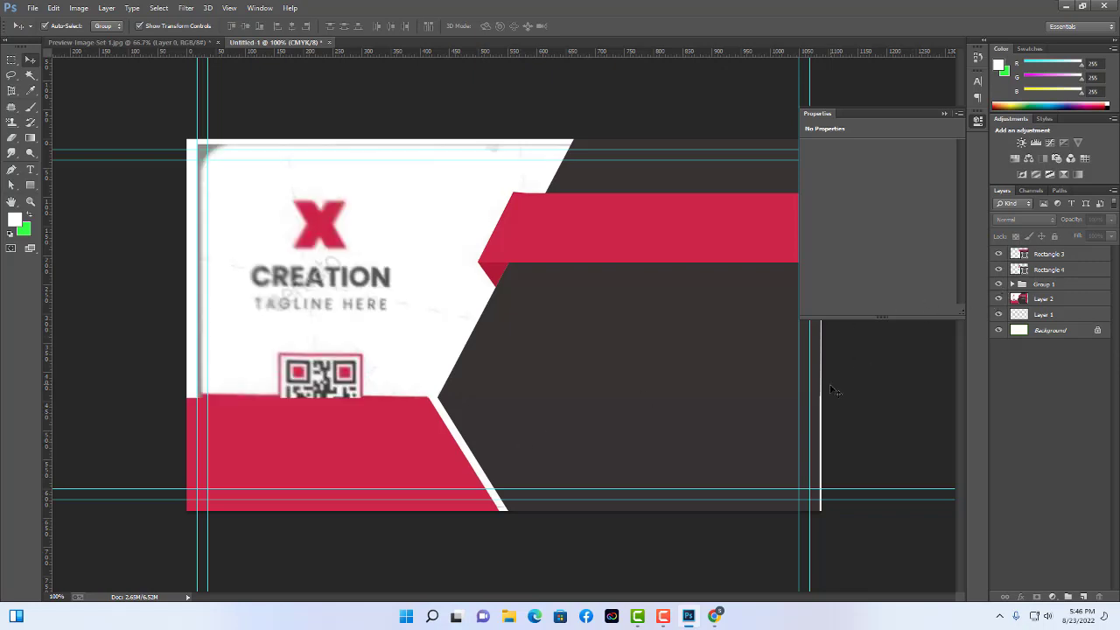
Move Rectangle 3 and Rectangle 4 together into Group 1.
{"action": "left_click", "coordinate": [1045, 270]}
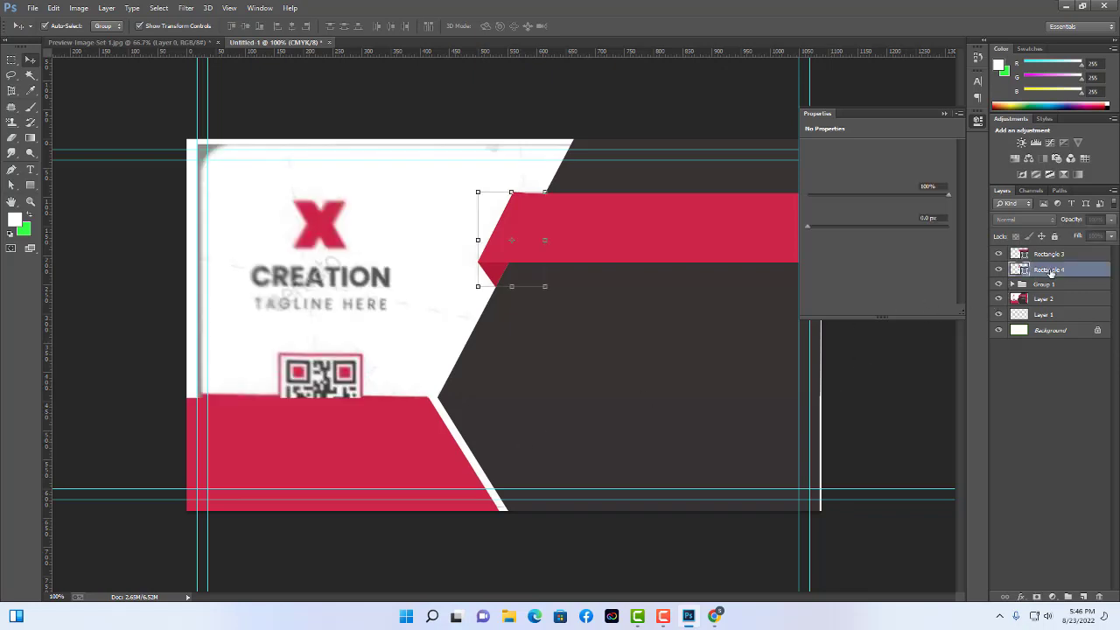
{"action": "left_click", "coordinate": [1058, 254], "text": "shift"}
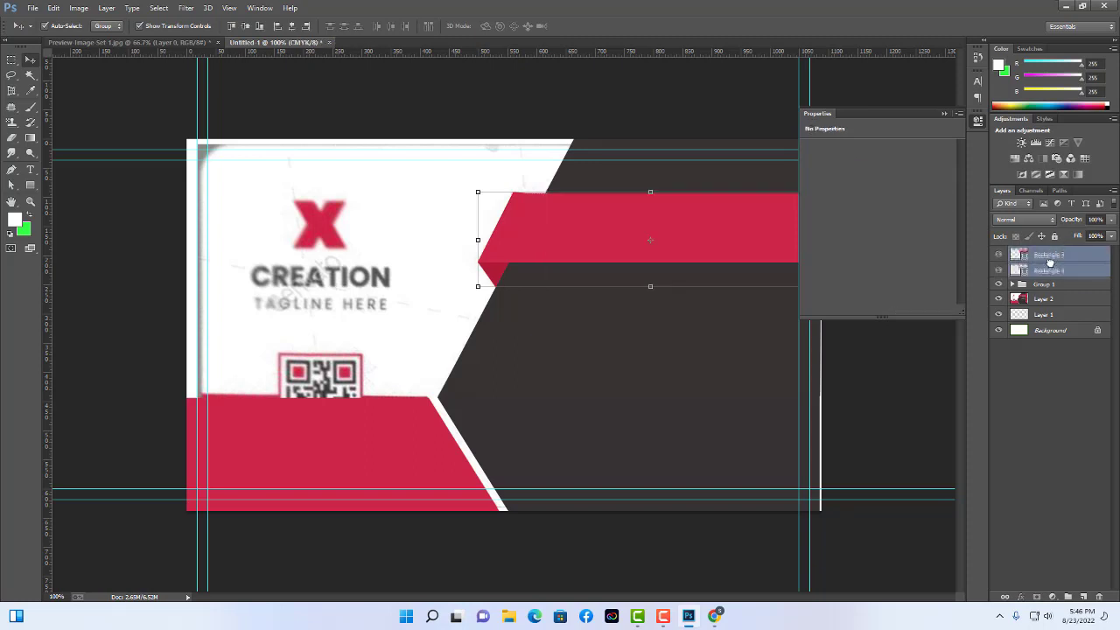
{"action": "left_click", "coordinate": [1012, 285]}
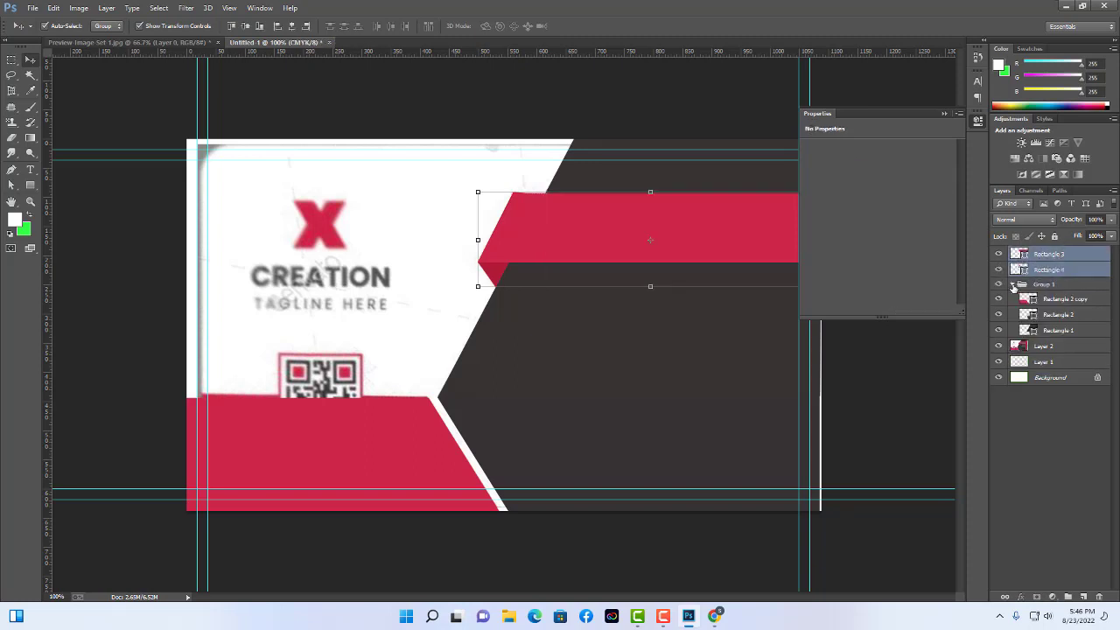
{"action": "left_click_drag", "start_coordinate": [1056, 259], "coordinate": [1062, 342]}
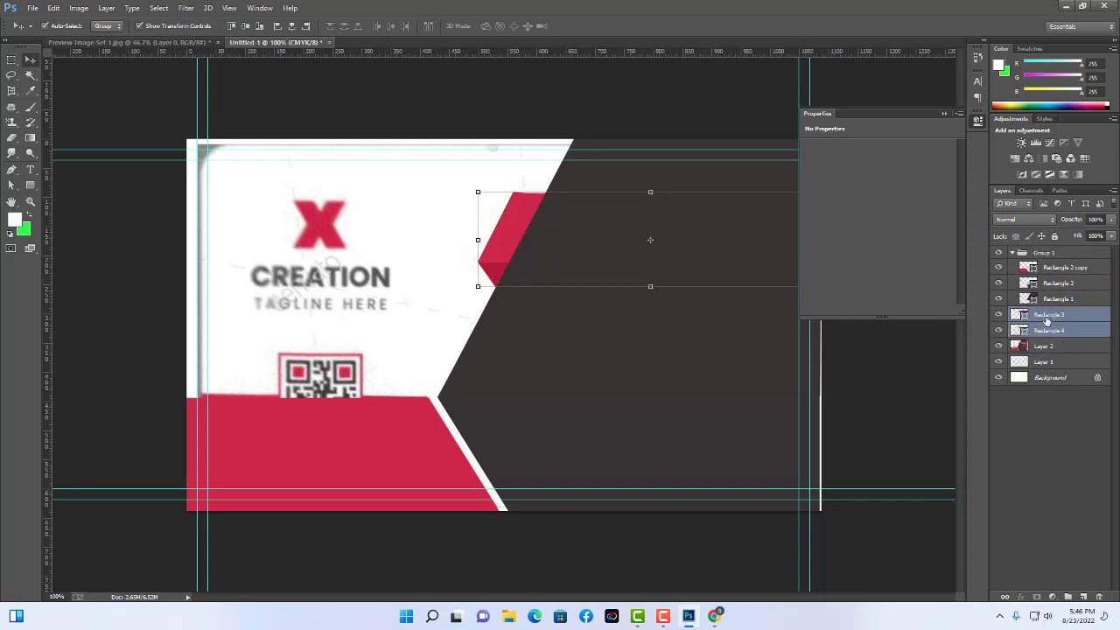
{"action": "left_click_drag", "start_coordinate": [1046, 322], "coordinate": [1087, 311]}
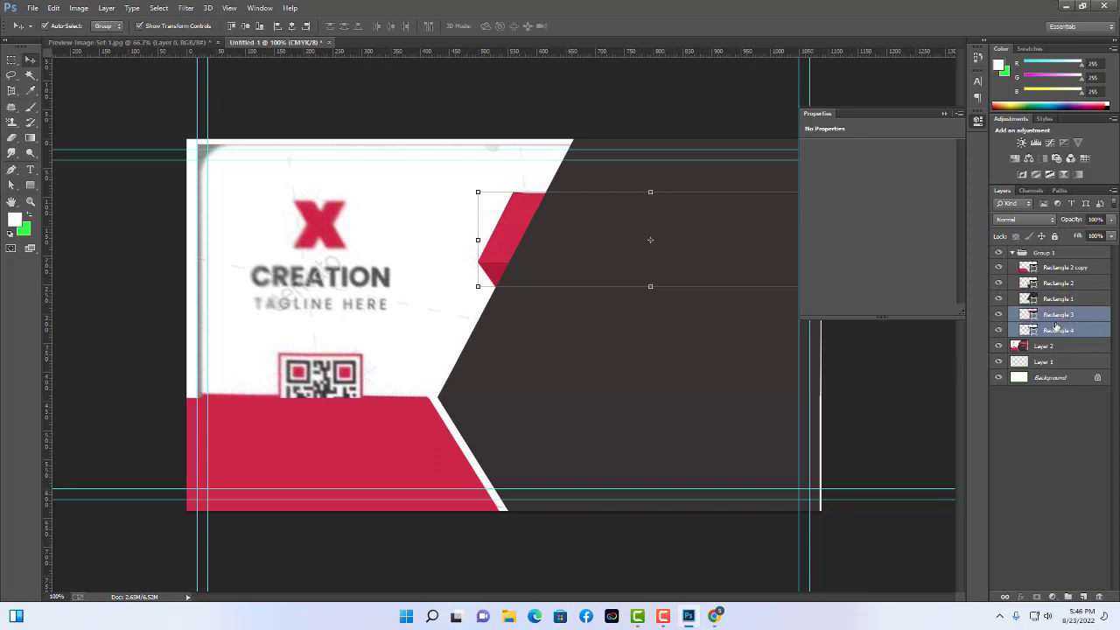
{"action": "left_click", "coordinate": [513, 235]}
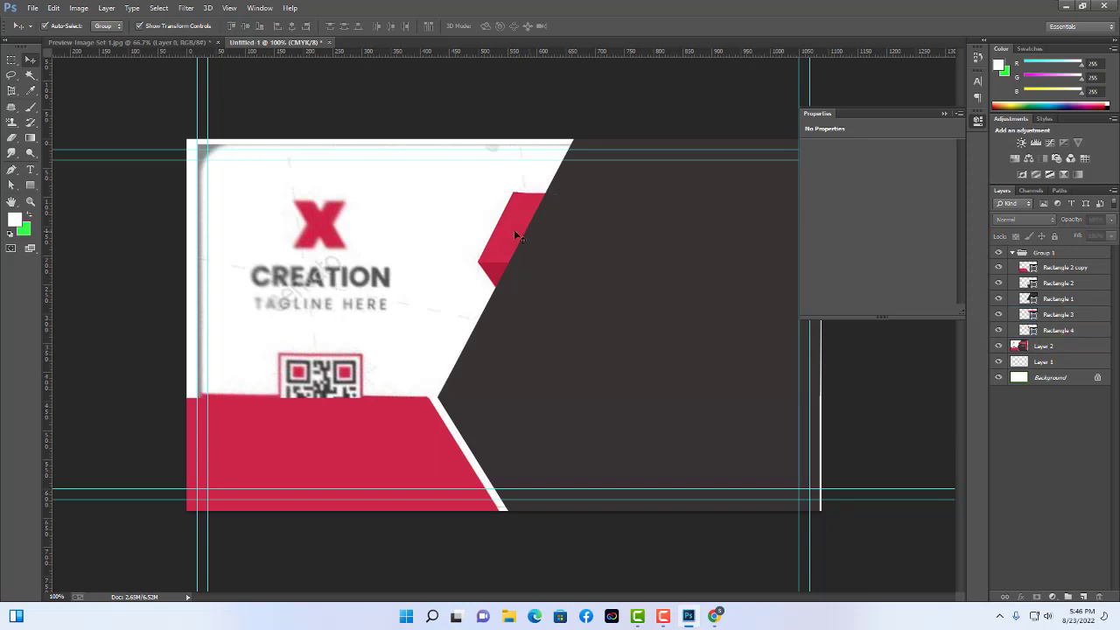
Restack Rectangle 3 and then Rectangle 4 just above Rectangle 1.
{"action": "left_click", "coordinate": [1060, 316]}
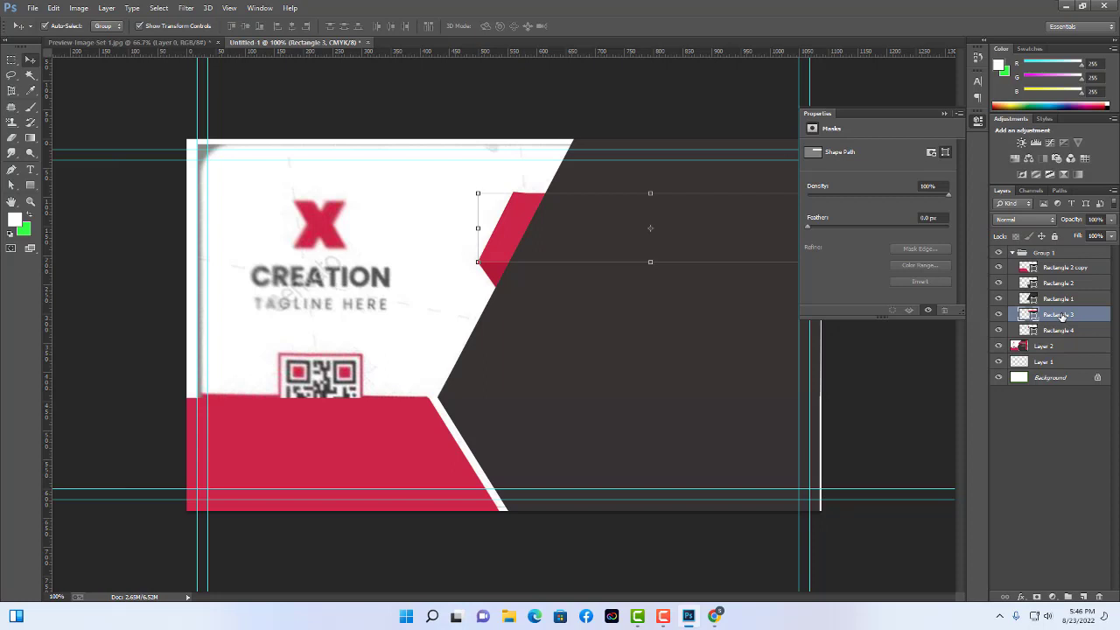
{"action": "left_click_drag", "start_coordinate": [1060, 316], "coordinate": [1064, 294]}
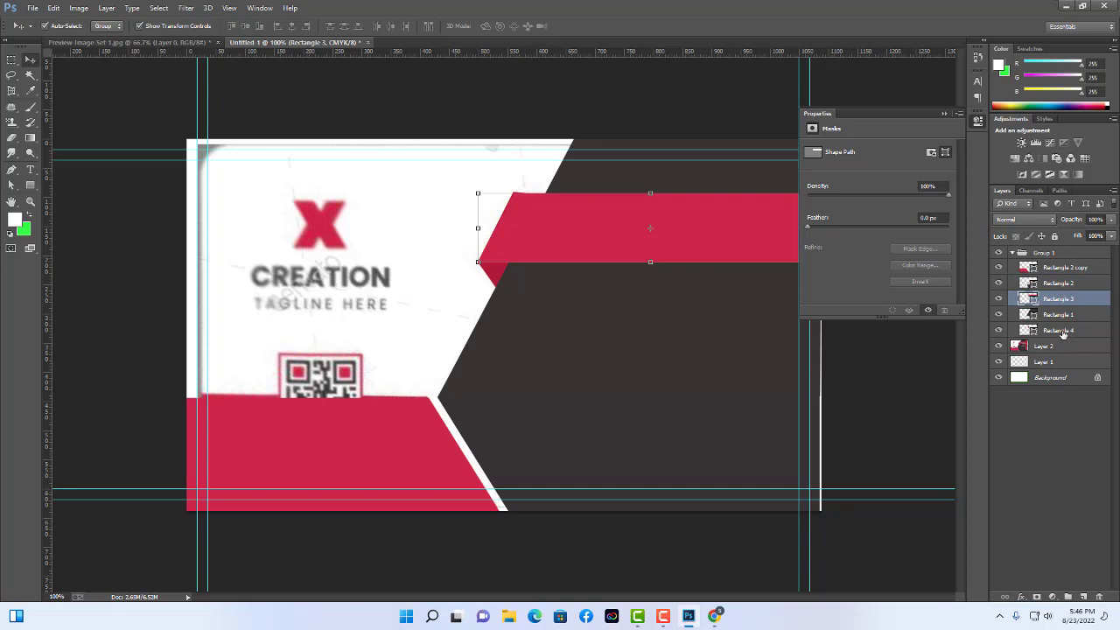
{"action": "left_click", "coordinate": [1062, 330]}
{"action": "left_click_drag", "start_coordinate": [1061, 319], "coordinate": [1061, 313]}
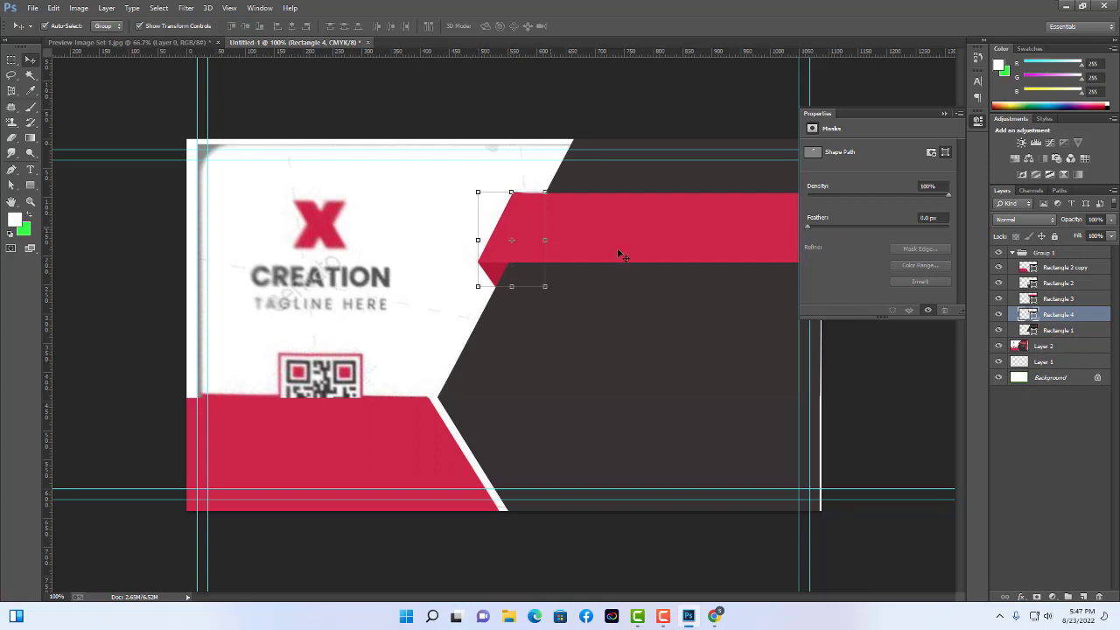
{"action": "left_click", "coordinate": [910, 395]}
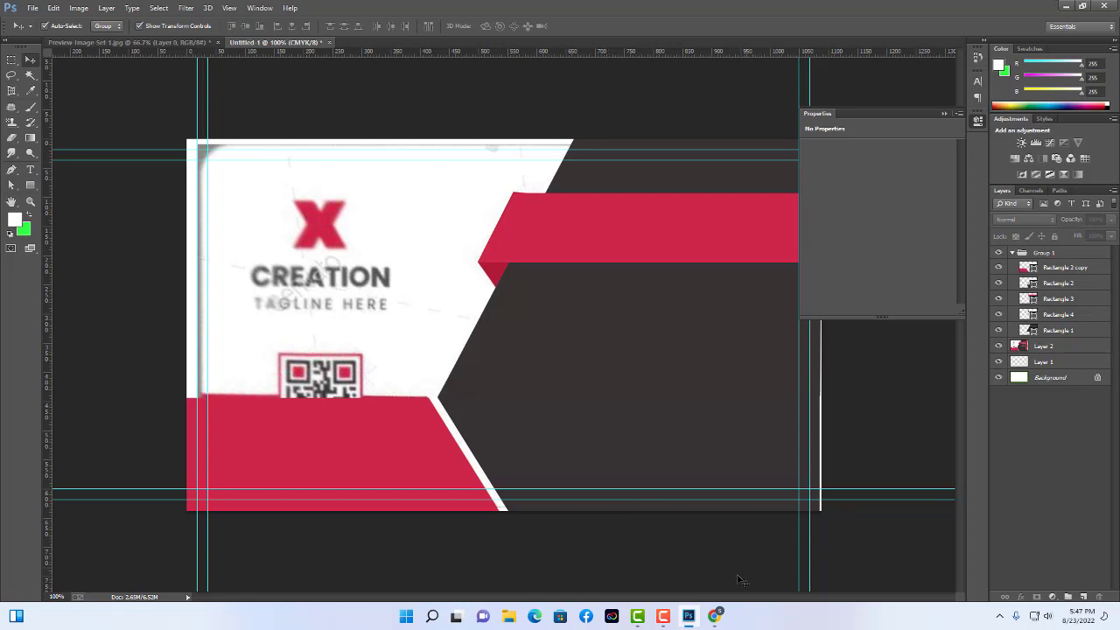
Bring Chrome forward and open a new tab with the Google search box ready.
{"action": "left_click", "coordinate": [714, 616]}
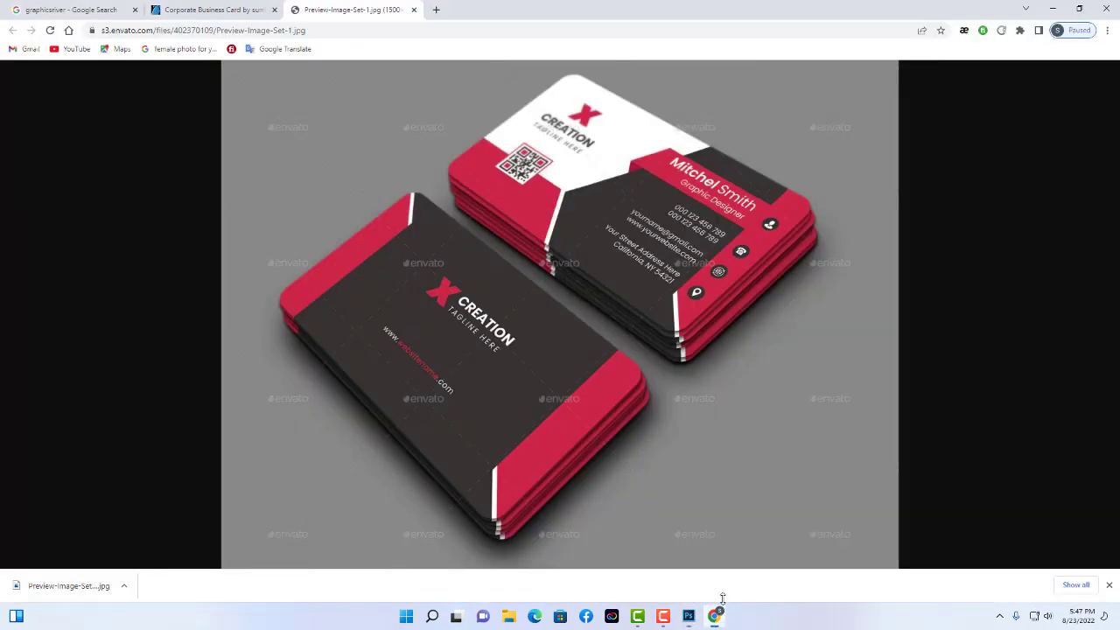
{"action": "left_click", "coordinate": [437, 10]}
{"action": "left_click", "coordinate": [498, 201]}
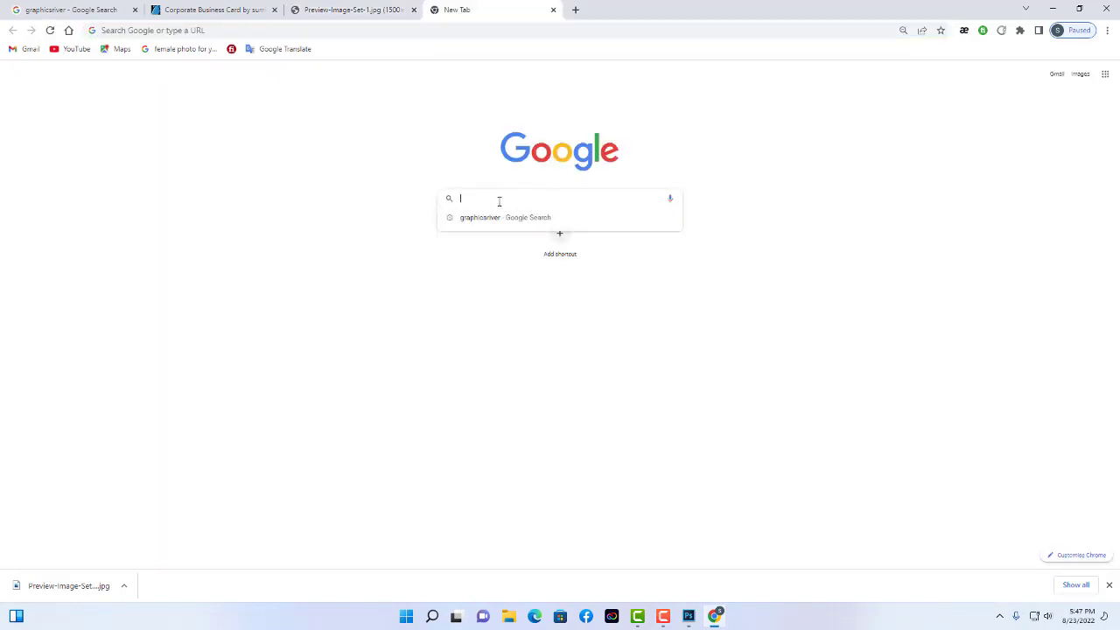
Search Google for 'x logo'.
{"action": "type", "text": "c"}
{"action": "key", "text": "BackSpace"}
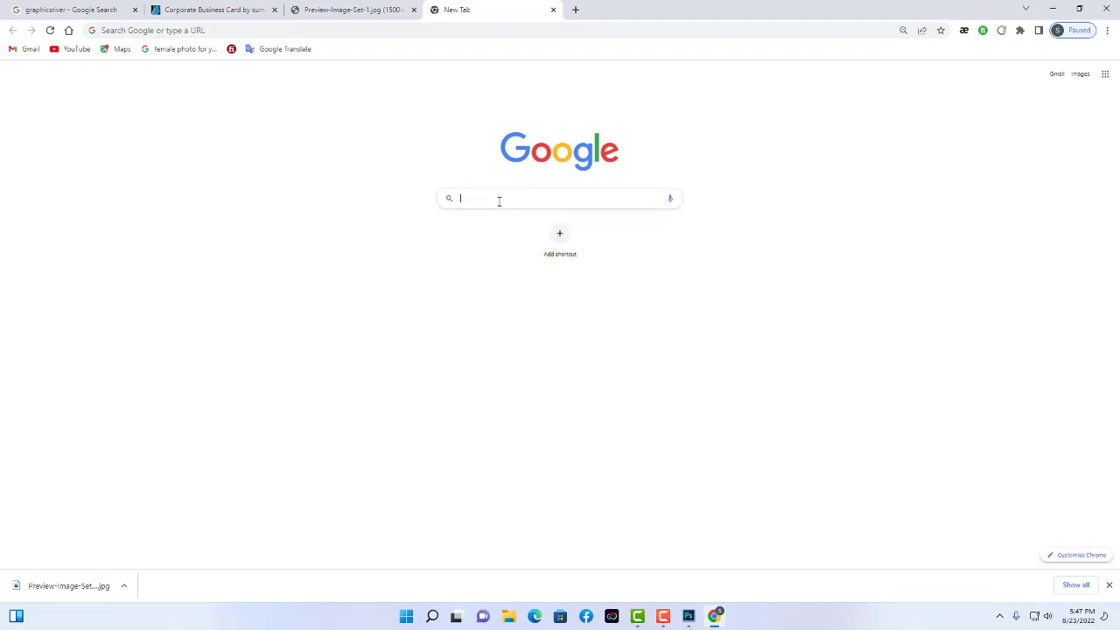
{"action": "type", "text": "c"}
{"action": "key", "text": "BackSpace"}
{"action": "type", "text": "c"}
{"action": "key", "text": "BackSpace"}
{"action": "type", "text": "v"}
{"action": "key", "text": "BackSpace"}
{"action": "type", "text": "v"}
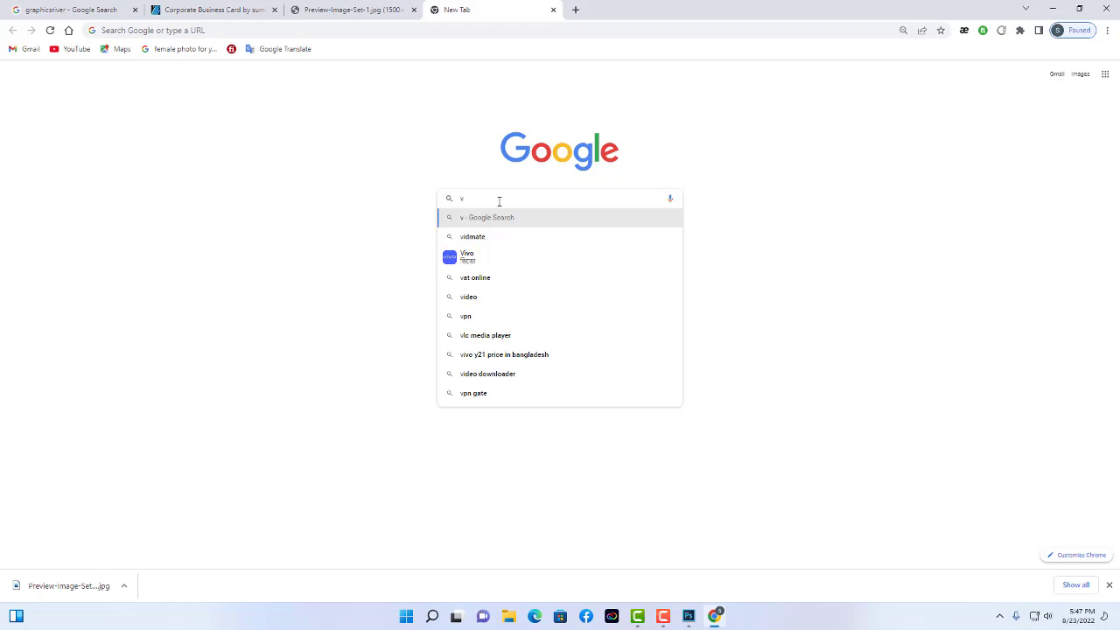
{"action": "type", "text": "i"}
{"action": "key", "text": "BackSpace"}
{"action": "key", "text": "BackSpace"}
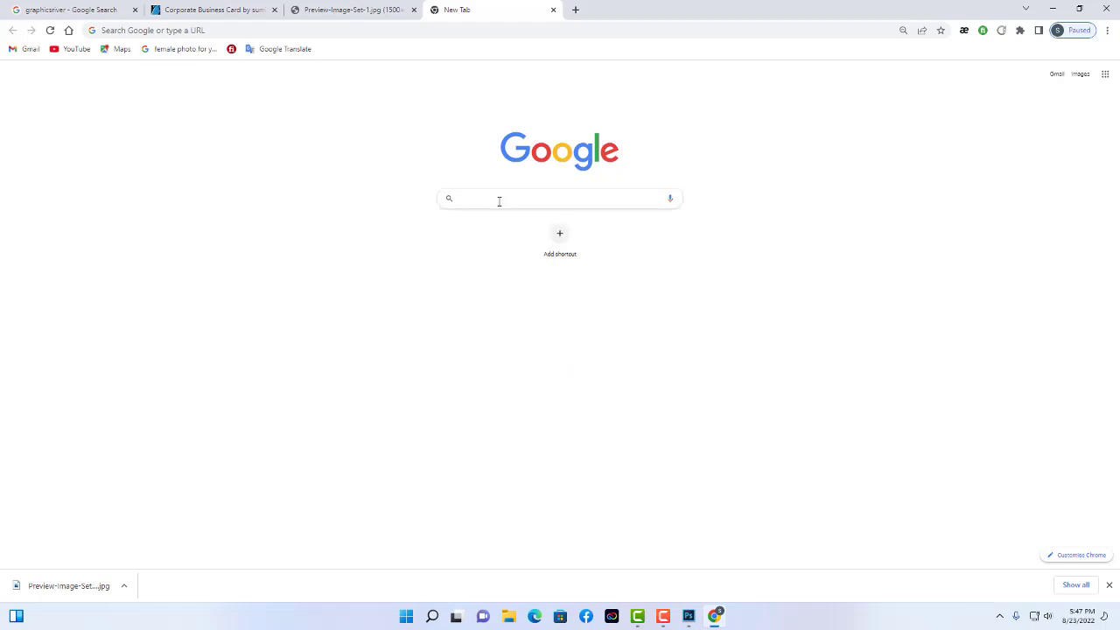
{"action": "type", "text": "x logo"}
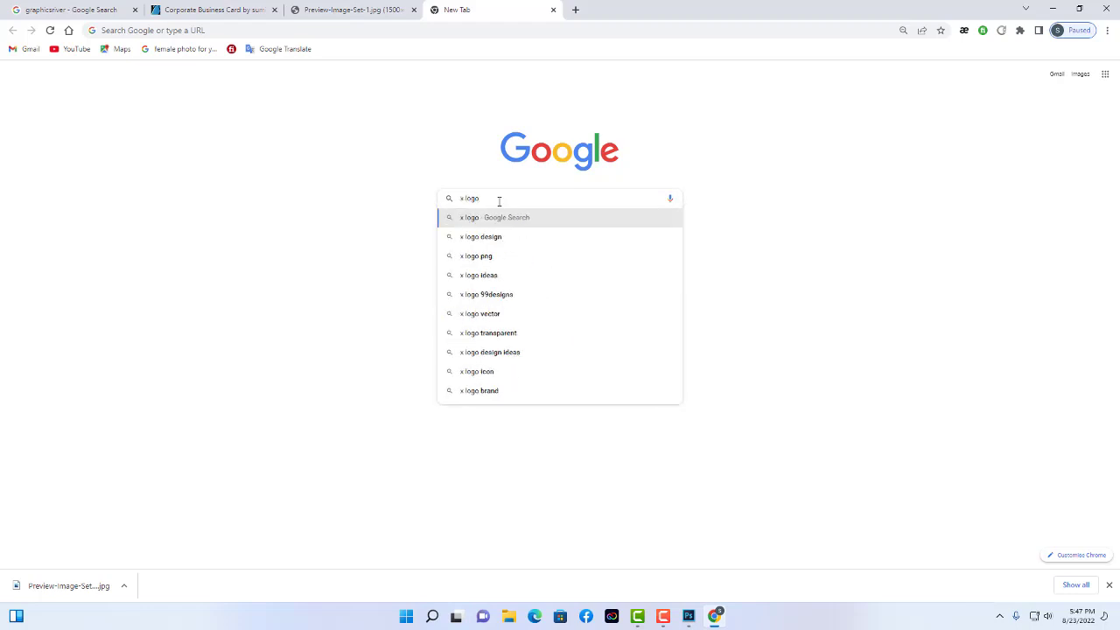
{"action": "key", "text": "Return"}
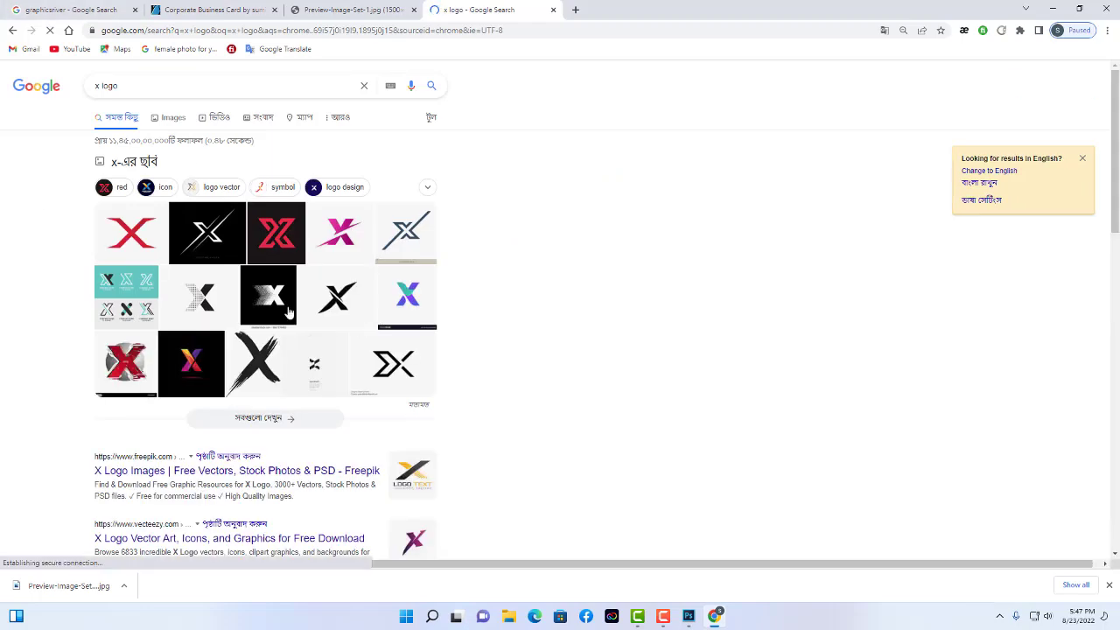
Switch to image results and preview the plain red X logo.
{"action": "left_click", "coordinate": [167, 117]}
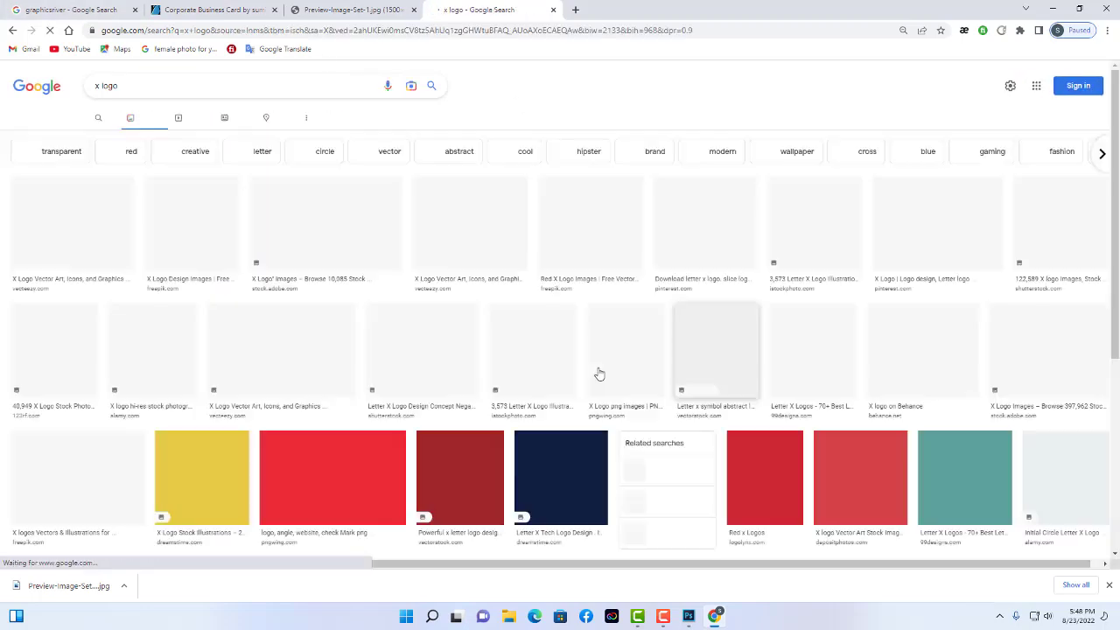
{"action": "scroll", "coordinate": [853, 360], "scroll_direction": "down", "scroll_amount": 5}
{"action": "scroll", "coordinate": [857, 362], "scroll_direction": "down", "scroll_amount": 5}
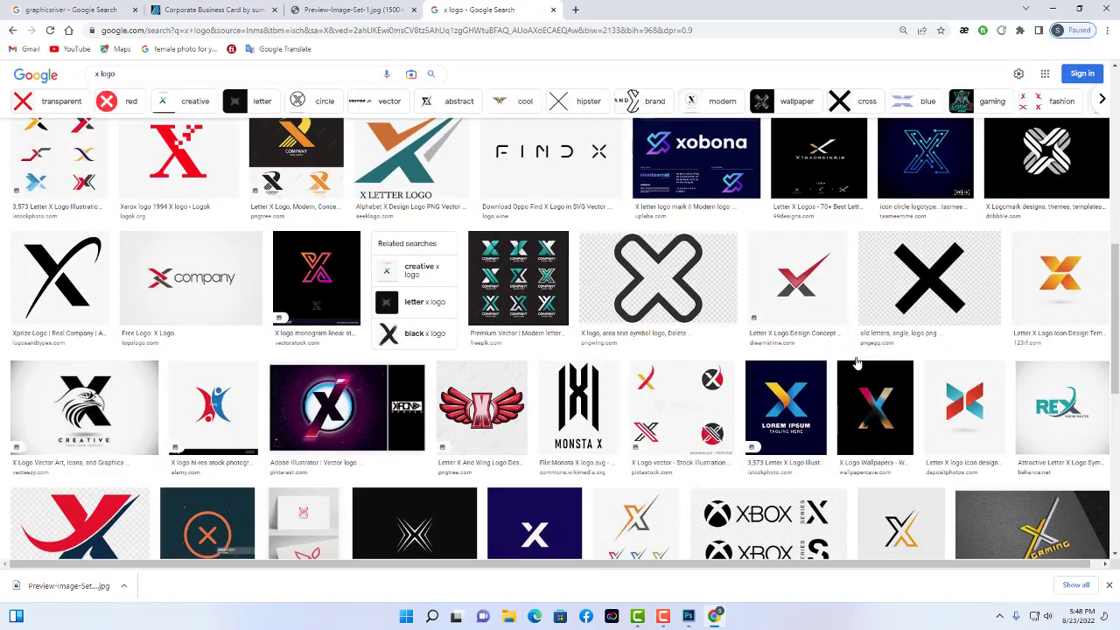
{"action": "scroll", "coordinate": [857, 362], "scroll_direction": "down", "scroll_amount": 4}
{"action": "scroll", "coordinate": [857, 361], "scroll_direction": "down", "scroll_amount": 2}
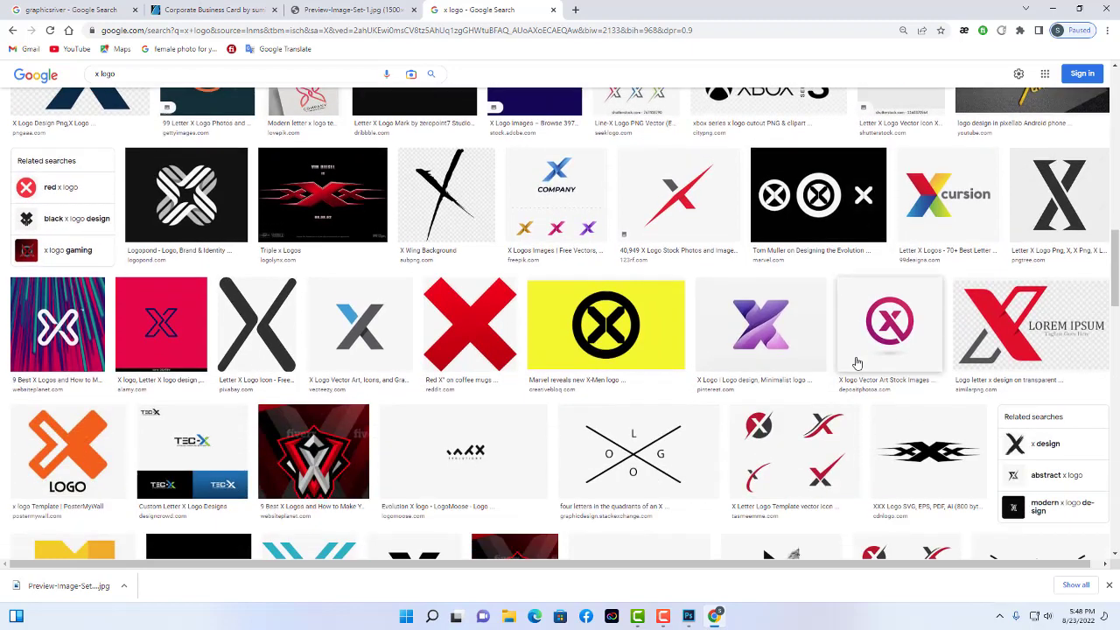
{"action": "left_click", "coordinate": [457, 357]}
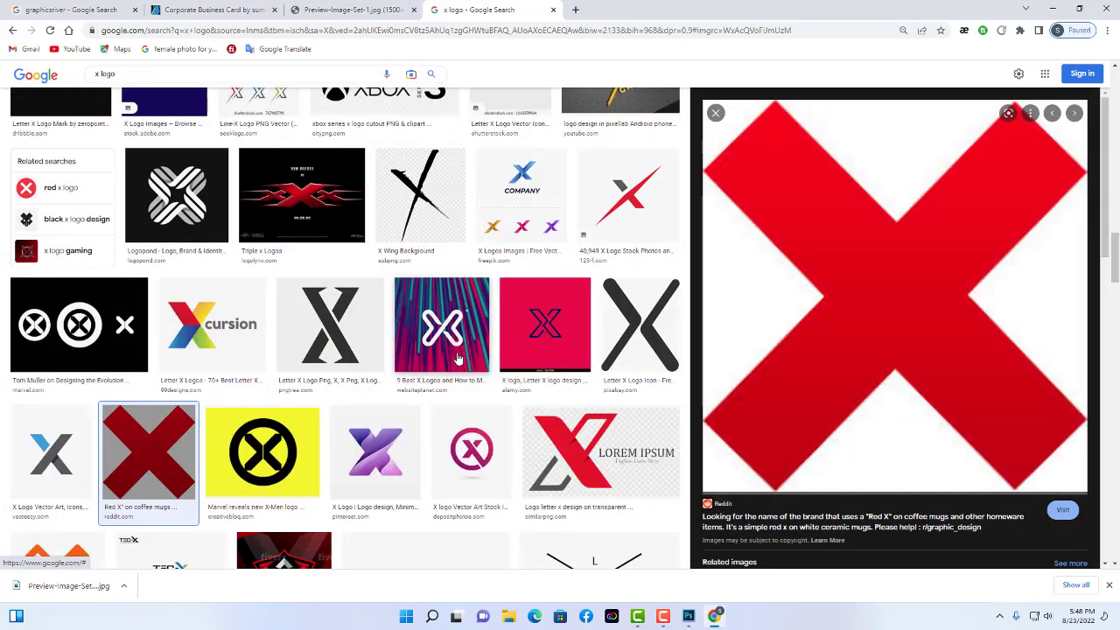
Open the red X full-size in its own tab, copy it, and return to Photoshop.
{"action": "right_click", "coordinate": [931, 278]}
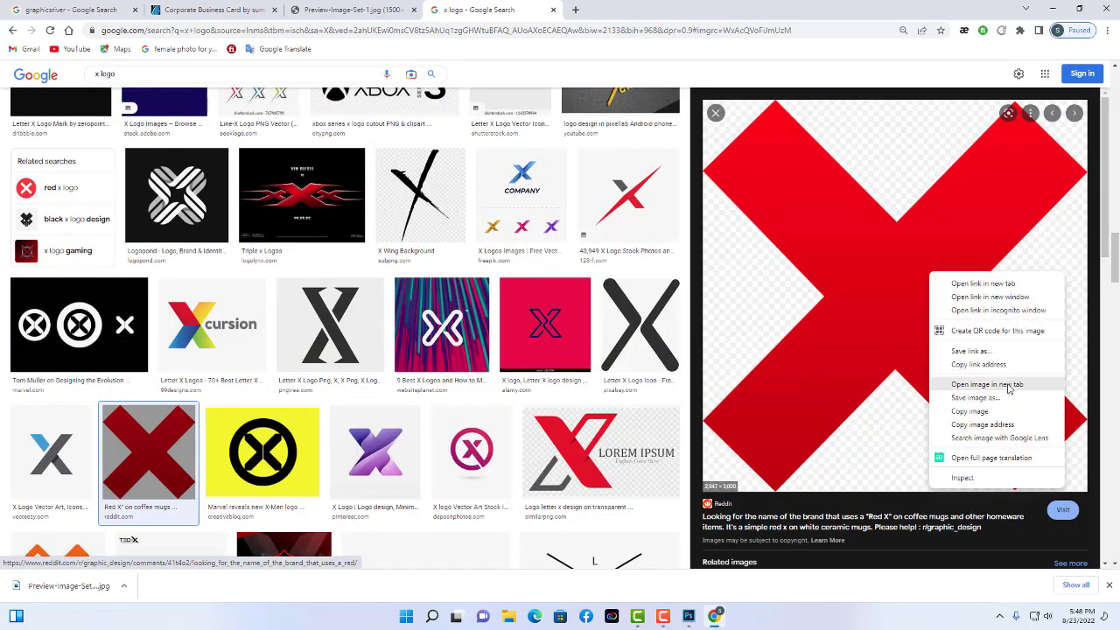
{"action": "left_click", "coordinate": [986, 384]}
{"action": "key", "text": "ctrl+Tab"}
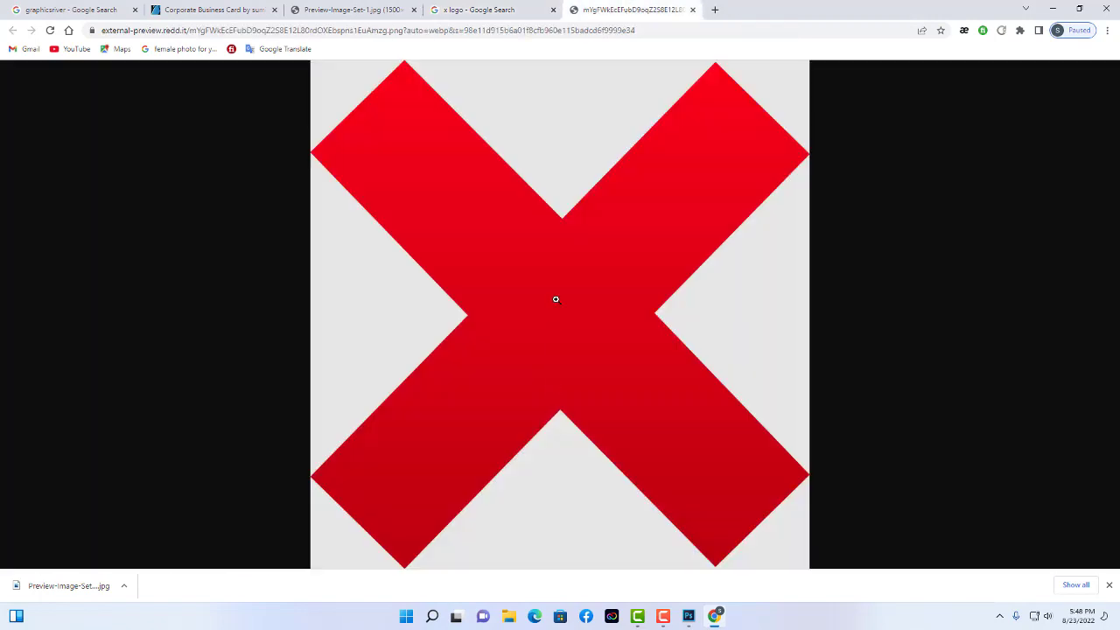
{"action": "right_click", "coordinate": [554, 299]}
{"action": "left_click", "coordinate": [617, 338]}
{"action": "left_click", "coordinate": [690, 616]}
Paste the red X into the card and scale it down to fit.
{"action": "key", "text": "ctrl+v"}
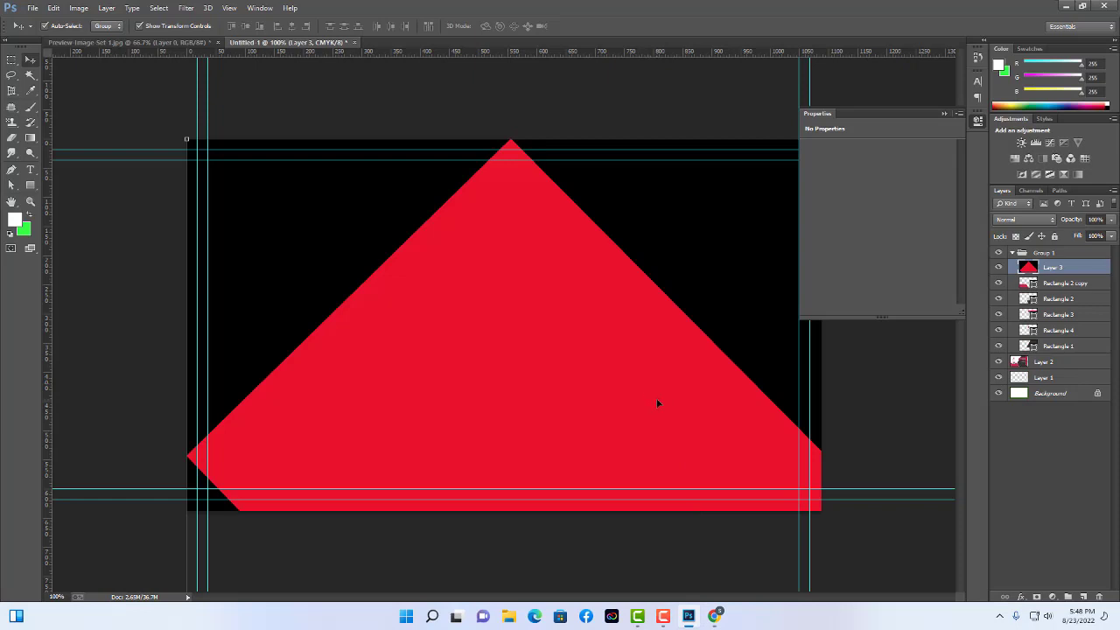
{"action": "key", "text": "ctrl+minus"}
{"action": "key", "text": "ctrl+minus"}
{"action": "key", "text": "ctrl+minus"}
{"action": "left_click", "coordinate": [545, 330]}
{"action": "left_click_drag", "start_coordinate": [546, 330], "coordinate": [369, 294]}
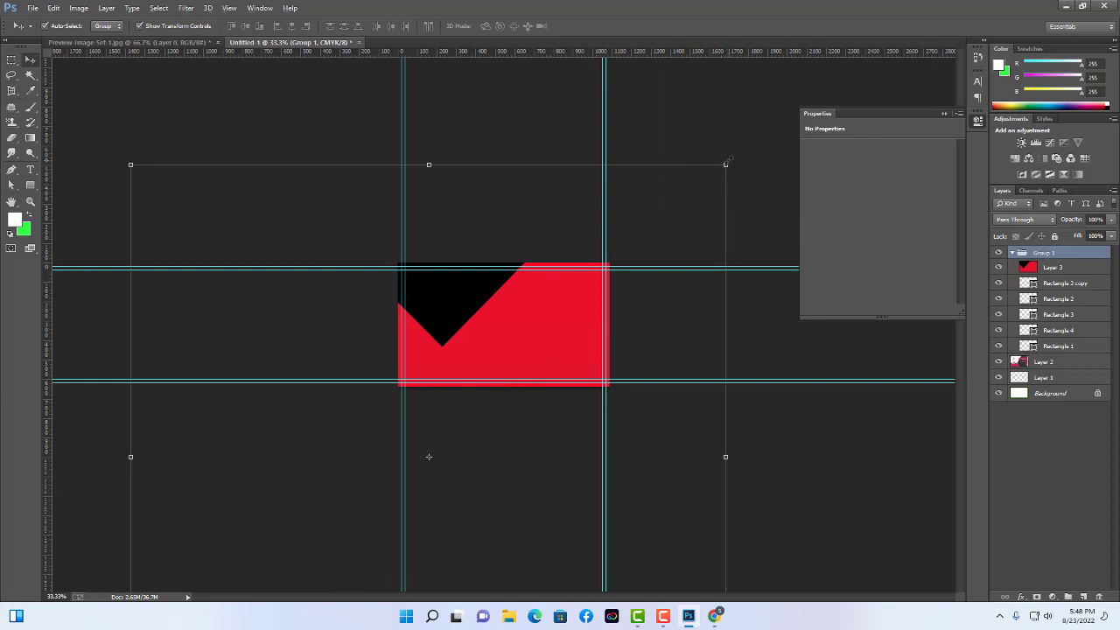
{"action": "left_click_drag", "start_coordinate": [726, 163], "coordinate": [489, 307]}
{"action": "key", "text": "Return"}
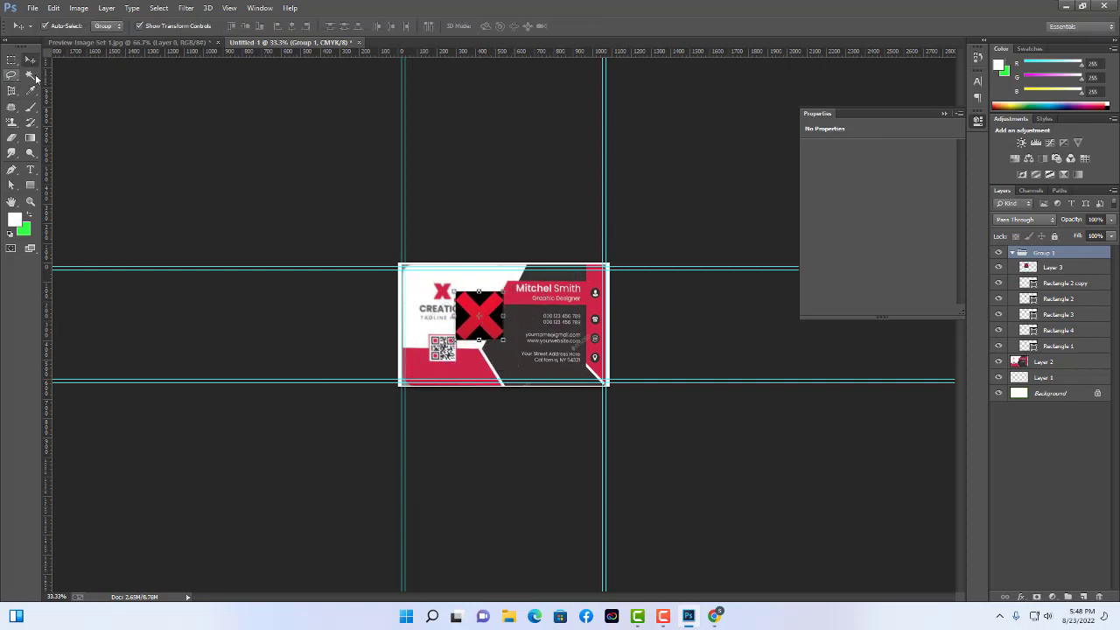
Magic Wand the black background behind the X on Layer 3 and delete it.
{"action": "left_click", "coordinate": [31, 75]}
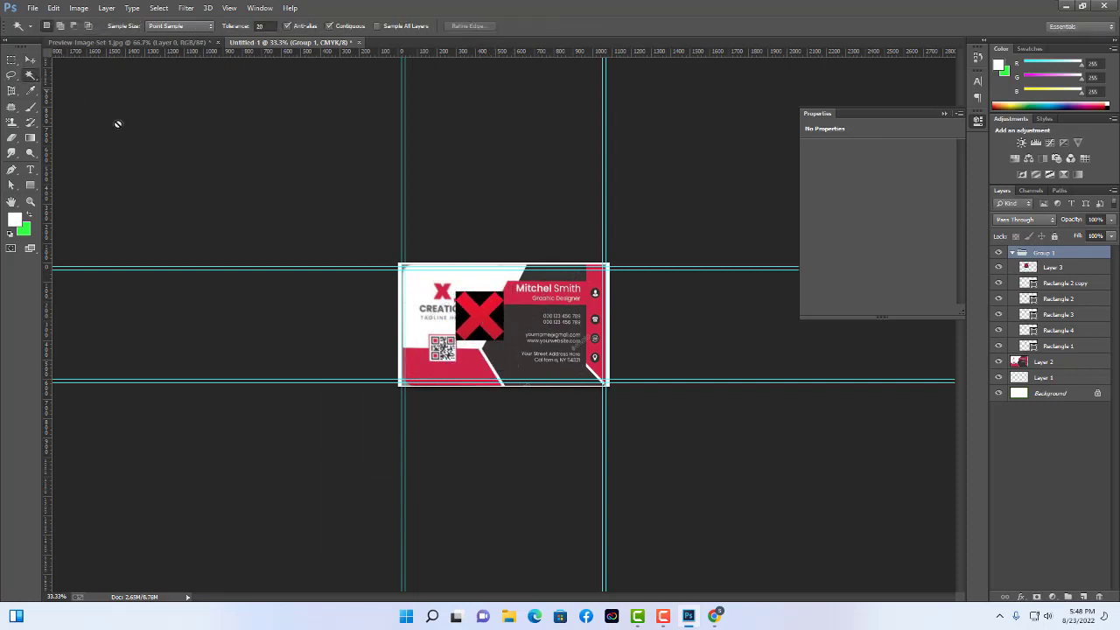
{"action": "left_click", "coordinate": [33, 61]}
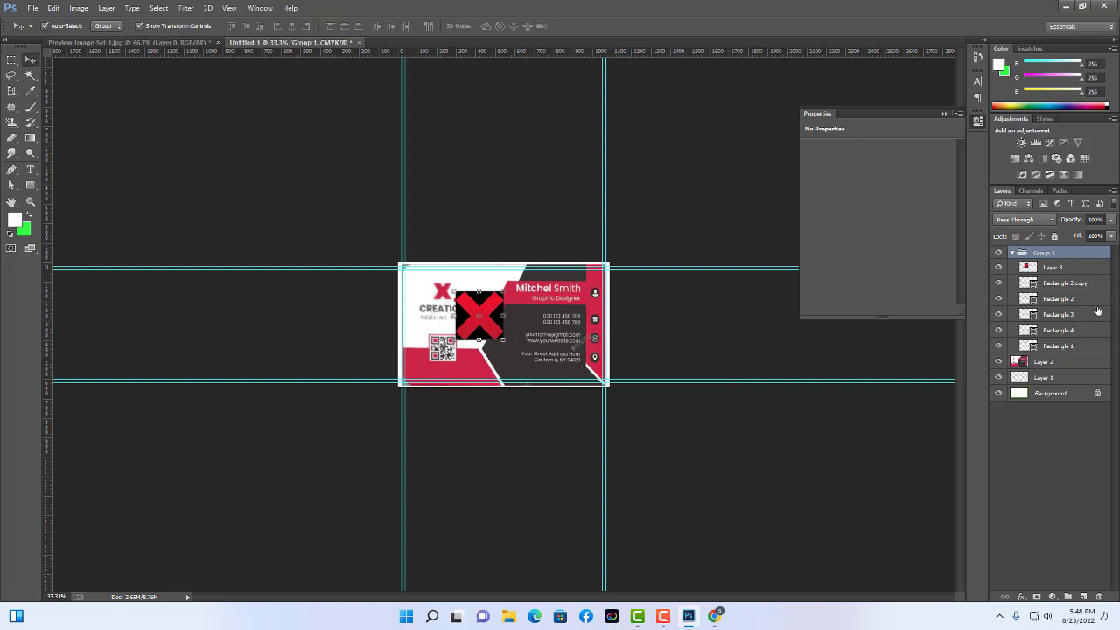
{"action": "left_click", "coordinate": [1054, 268]}
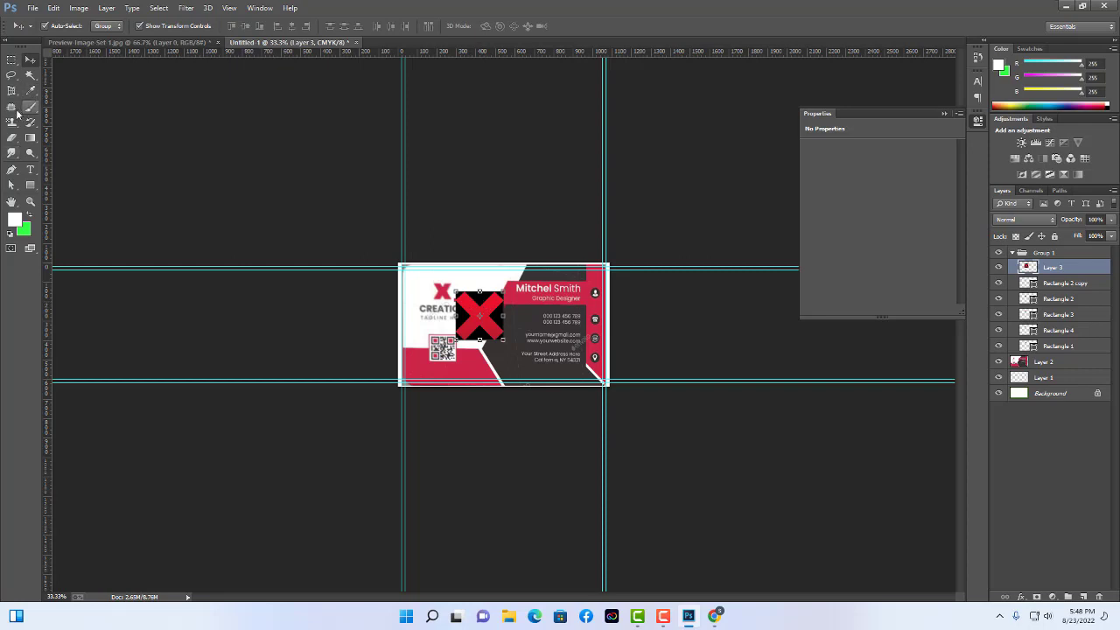
{"action": "left_click", "coordinate": [31, 75]}
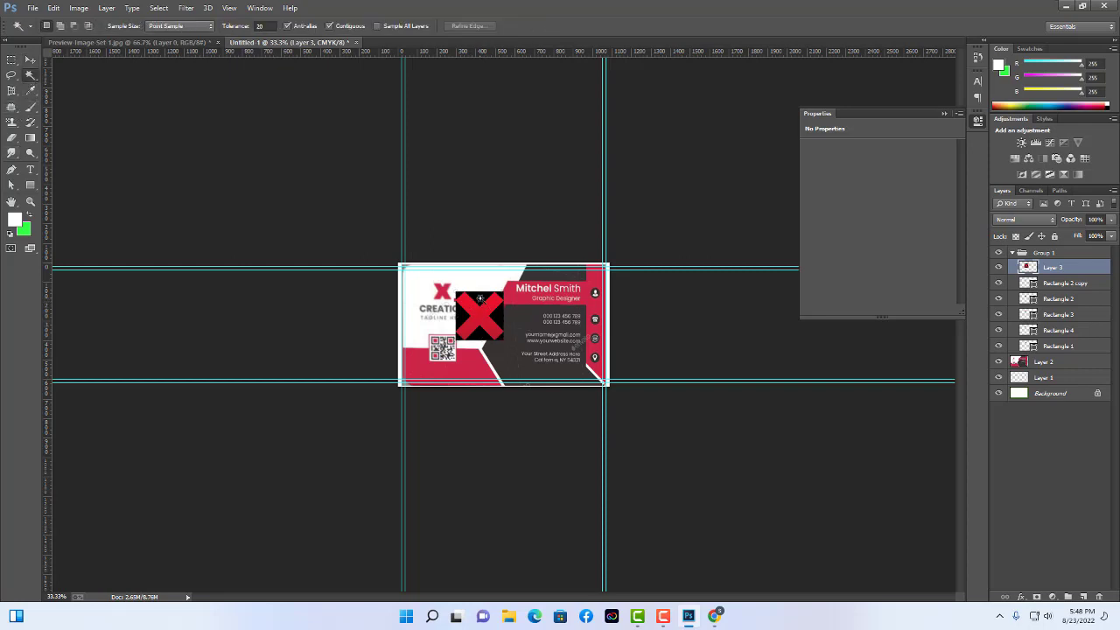
{"action": "left_click", "coordinate": [479, 298]}
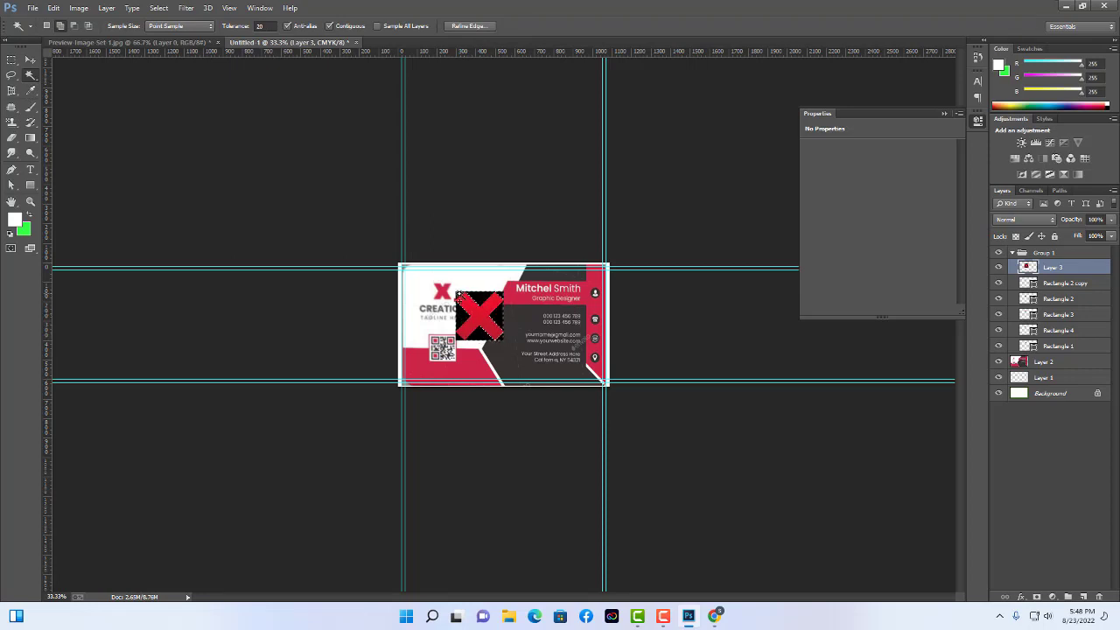
{"action": "key", "text": "Delete"}
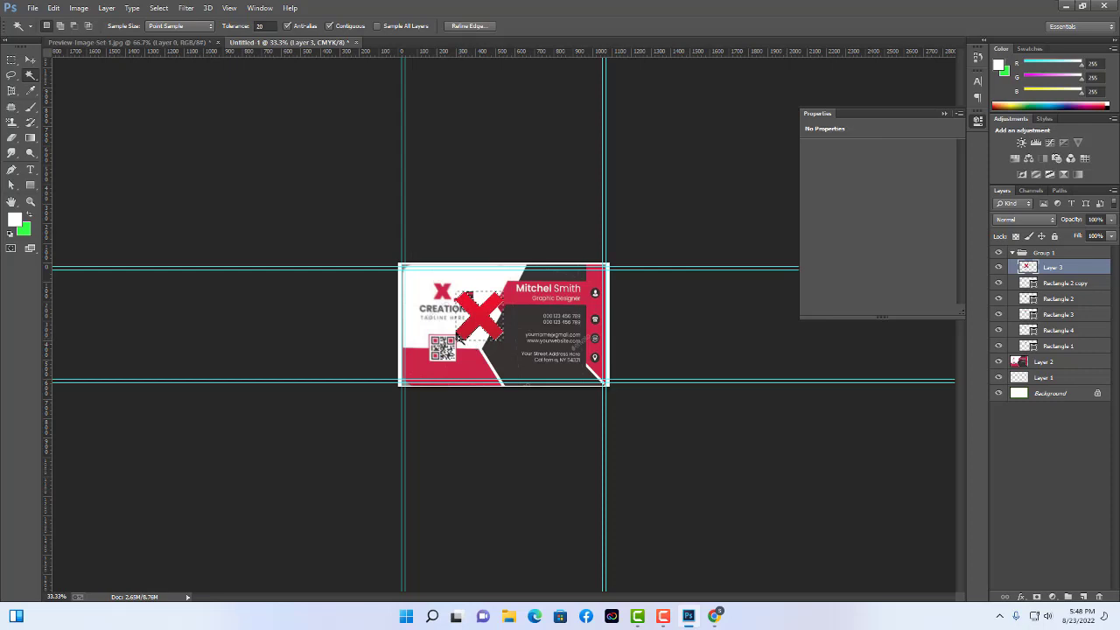
{"action": "key", "text": "ctrl+d"}
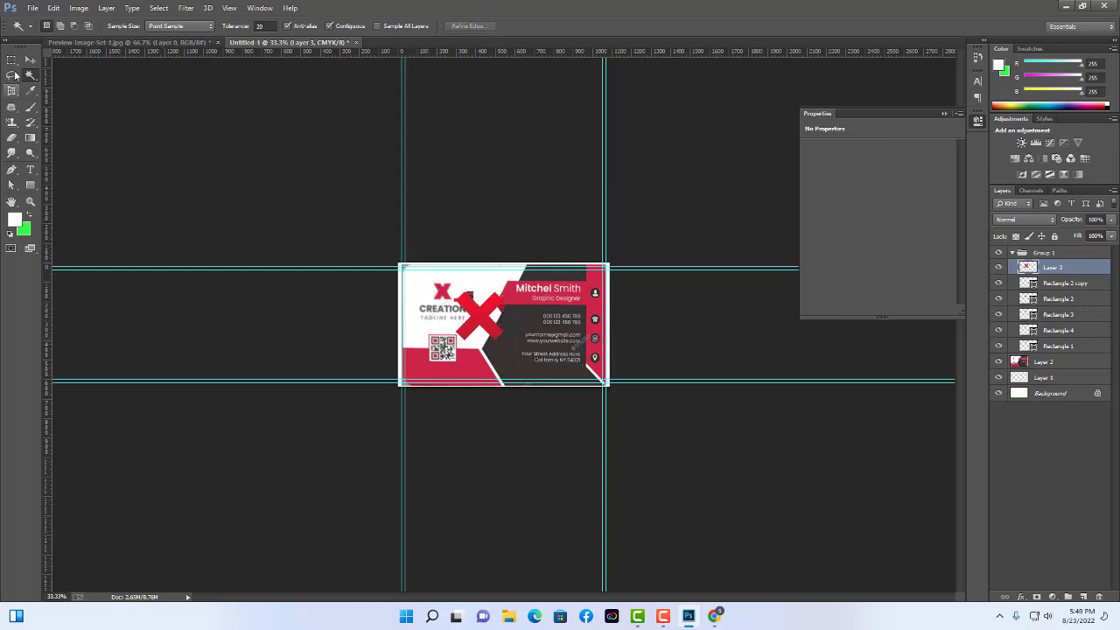
Shrink the red X further around its centre beside the logo.
{"action": "left_click", "coordinate": [30, 60]}
{"action": "left_click_drag", "start_coordinate": [503, 340], "coordinate": [487, 326]}
{"action": "key", "text": "Return"}
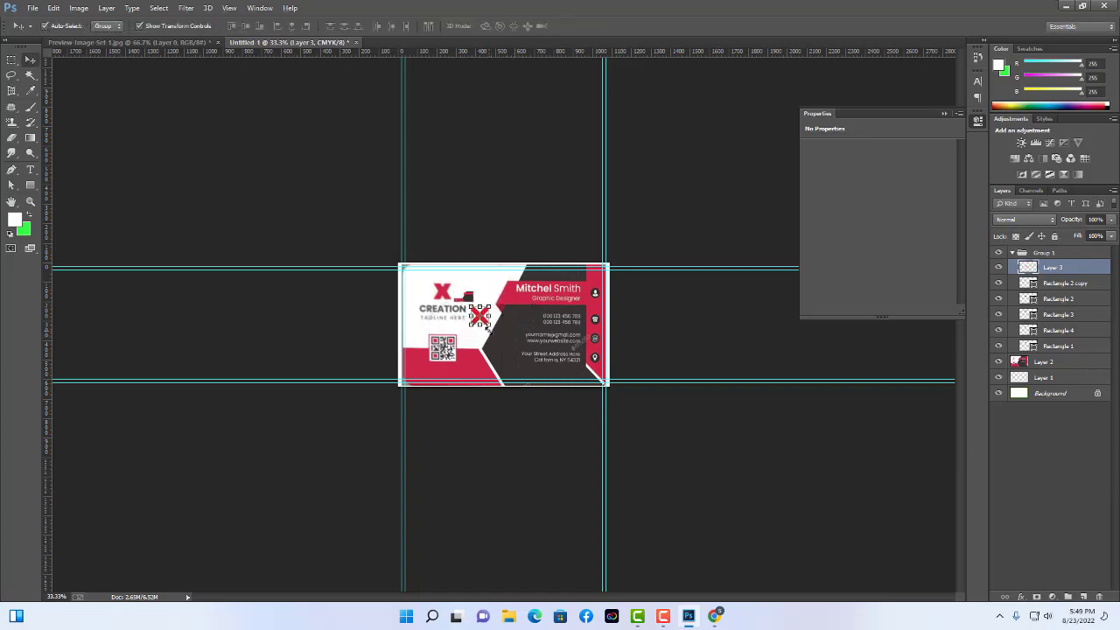
Zoom to 100% and check the red X layer's position and visibility.
{"action": "key", "text": "ctrl+1"}
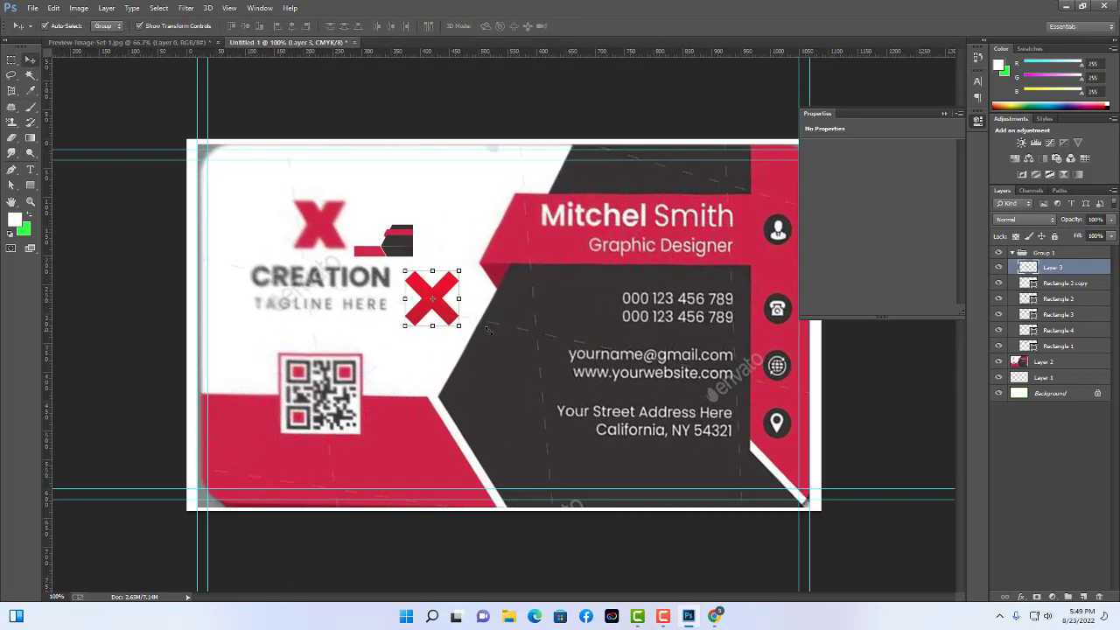
{"action": "left_click_drag", "start_coordinate": [446, 320], "coordinate": [433, 306]}
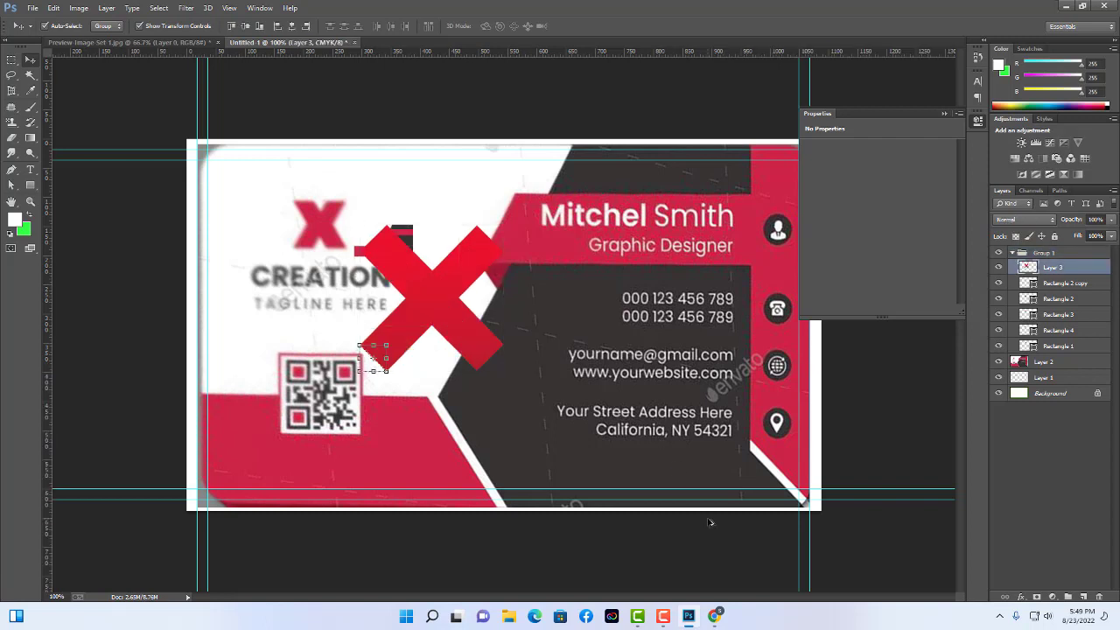
{"action": "left_click", "coordinate": [999, 266]}
{"action": "left_click", "coordinate": [999, 267]}
Step back through history to remove Layer 3, deselect Rectangle 3, and collapse Group 1.
{"action": "key", "text": "ctrl+t"}
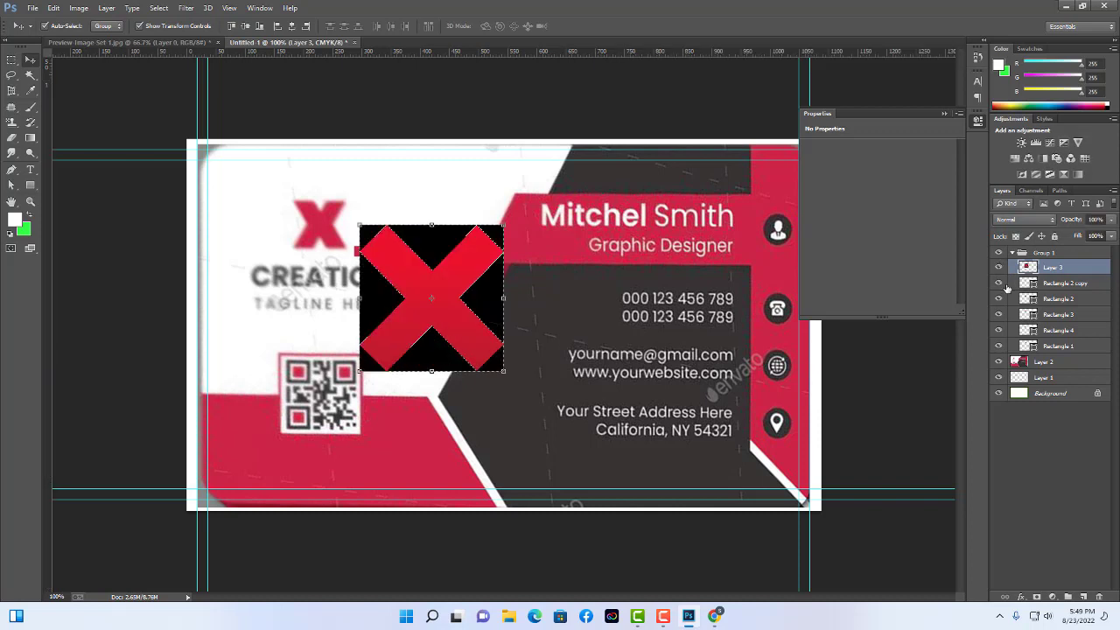
{"action": "key", "text": "Return"}
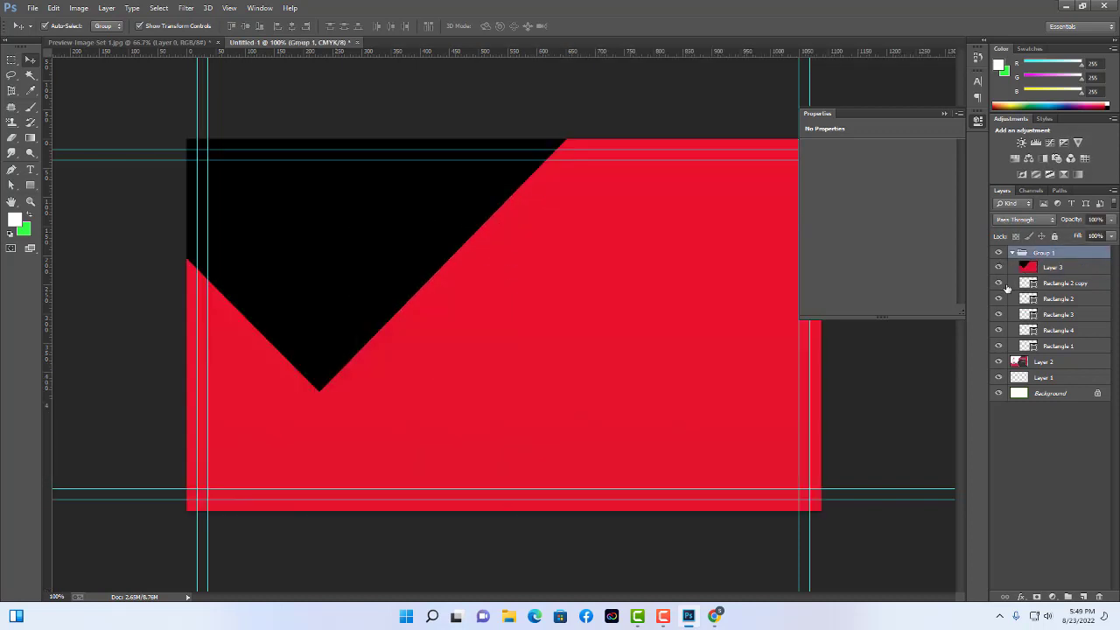
{"action": "key", "text": "ctrl+alt+z"}
{"action": "key", "text": "ctrl+alt+z"}
{"action": "key", "text": "ctrl+alt+z"}
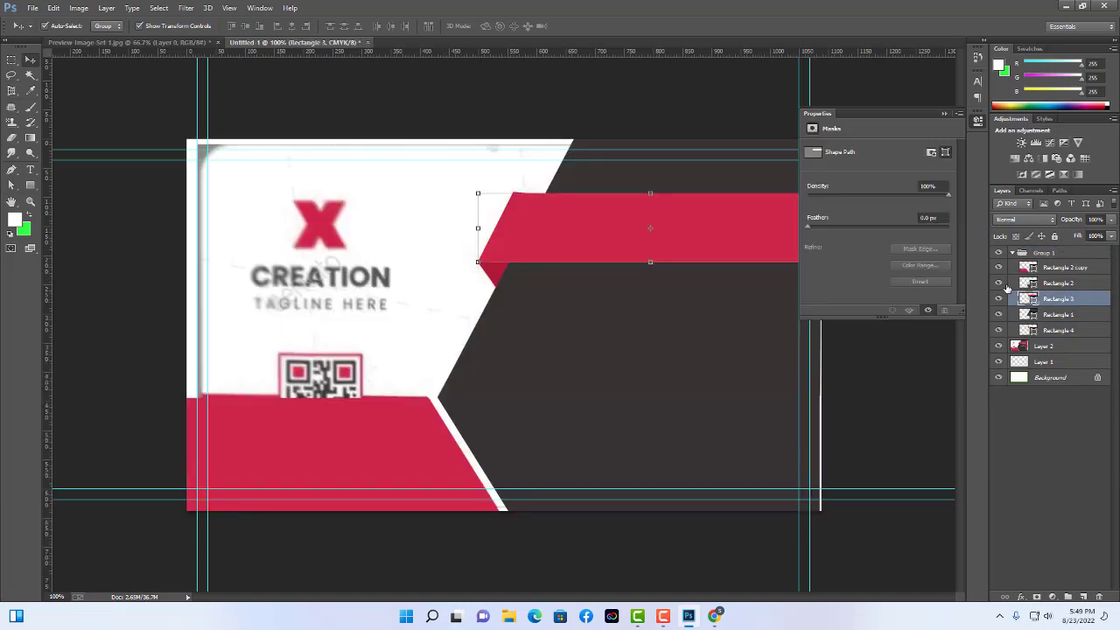
{"action": "key", "text": "ctrl+alt+z"}
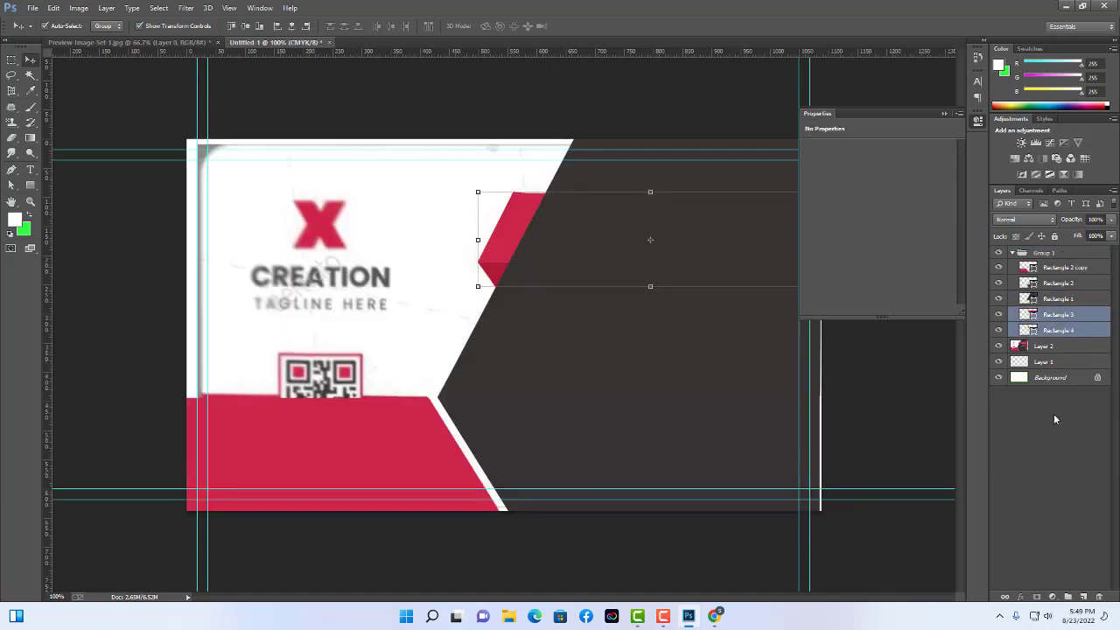
{"action": "key", "text": "ctrl+shift+z"}
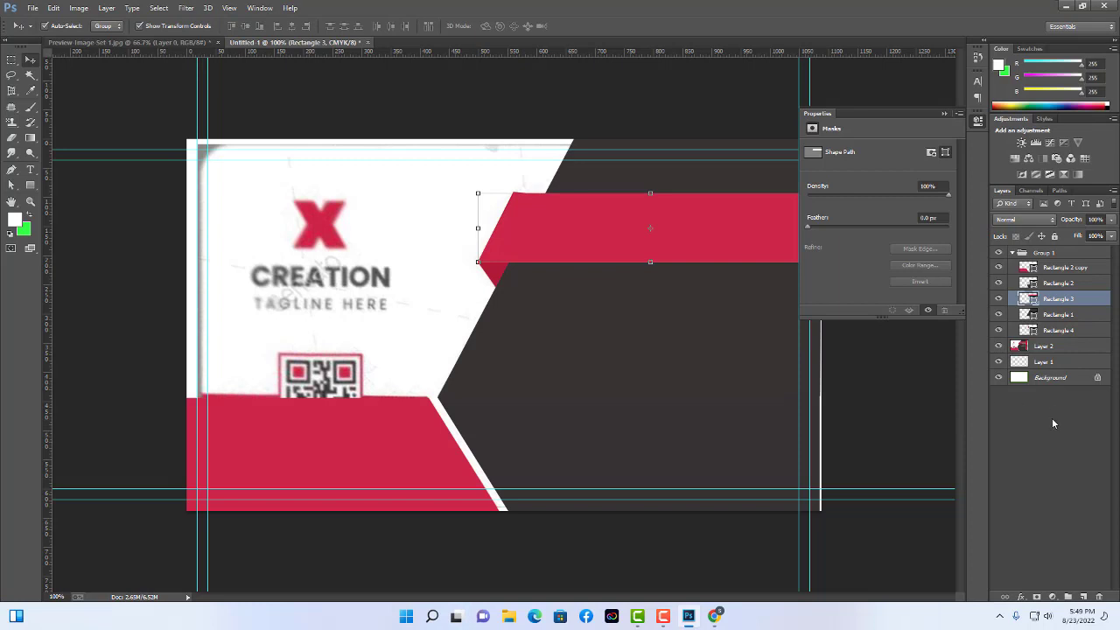
{"action": "left_click", "coordinate": [1052, 418]}
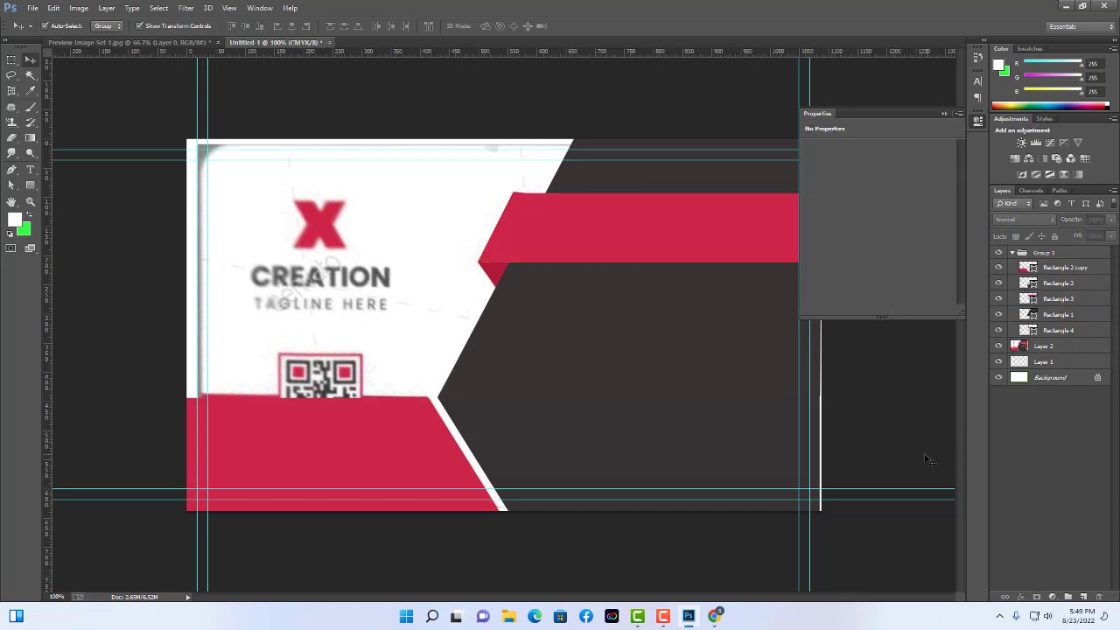
{"action": "left_click", "coordinate": [1012, 253]}
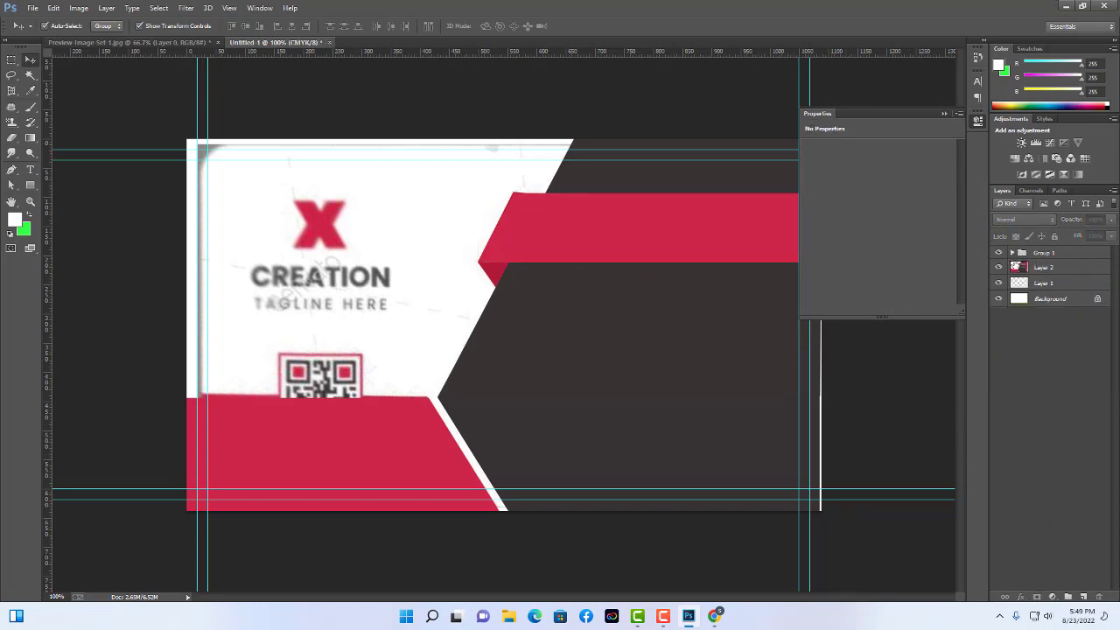
Paste the X image again, scale it down and move it over the card.
{"action": "key", "text": "ctrl+v"}
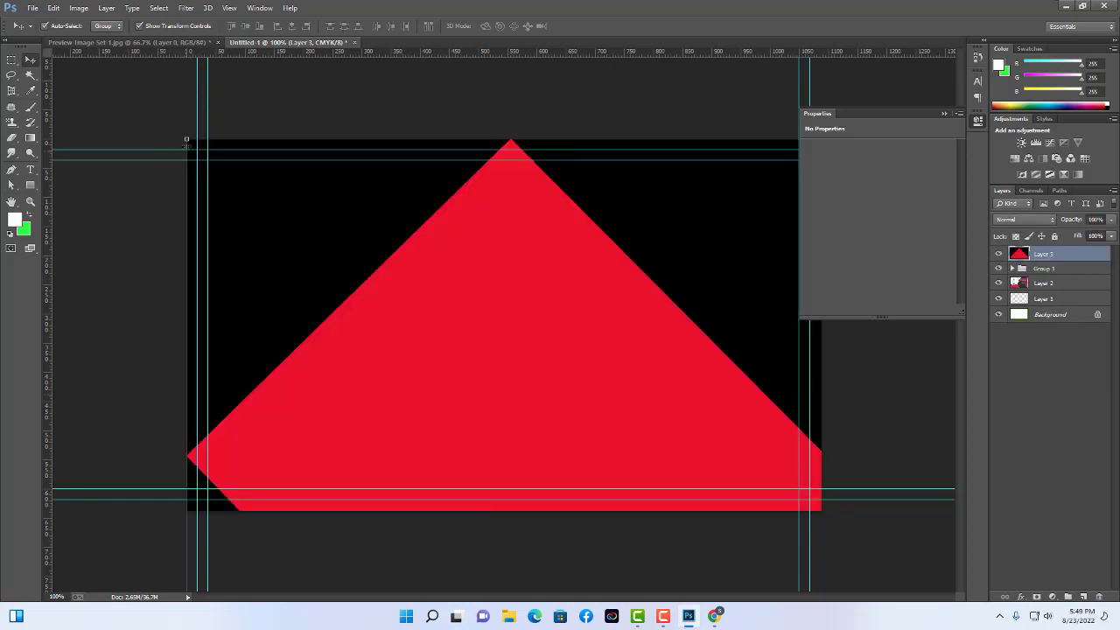
{"action": "key", "text": "ctrl+t"}
{"action": "left_click_drag", "start_coordinate": [185, 137], "coordinate": [238, 156]}
{"action": "left_click_drag", "start_coordinate": [120, 161], "coordinate": [383, 217]}
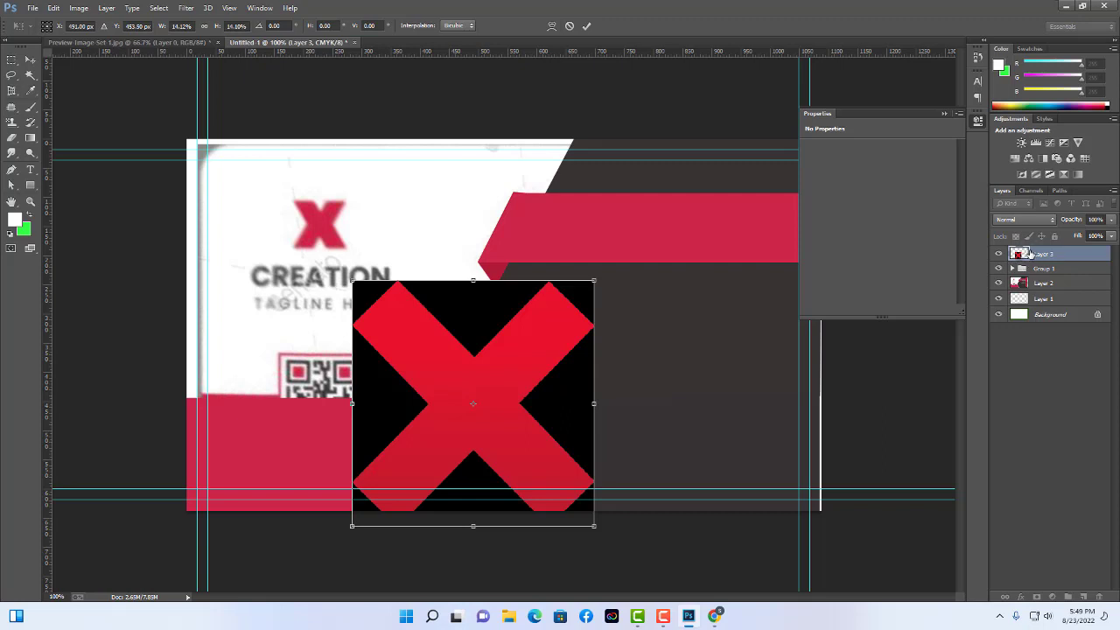
{"action": "left_click_drag", "start_coordinate": [532, 378], "coordinate": [496, 258]}
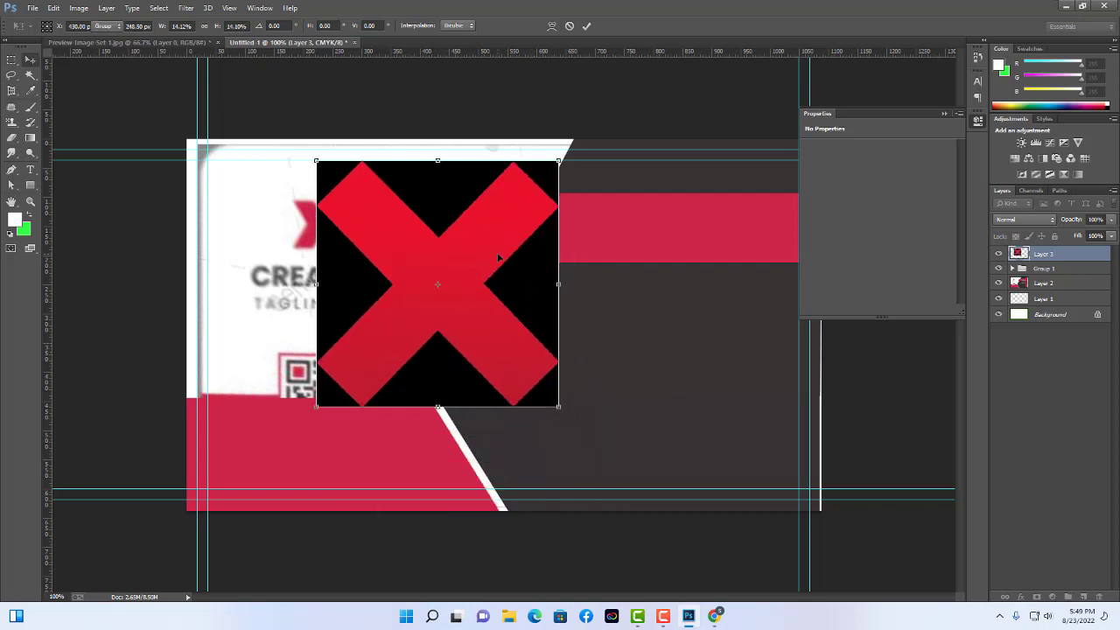
{"action": "key", "text": "Return"}
Magic Wand the black top, sides, bottom and corner around the X and delete them.
{"action": "left_click", "coordinate": [30, 76]}
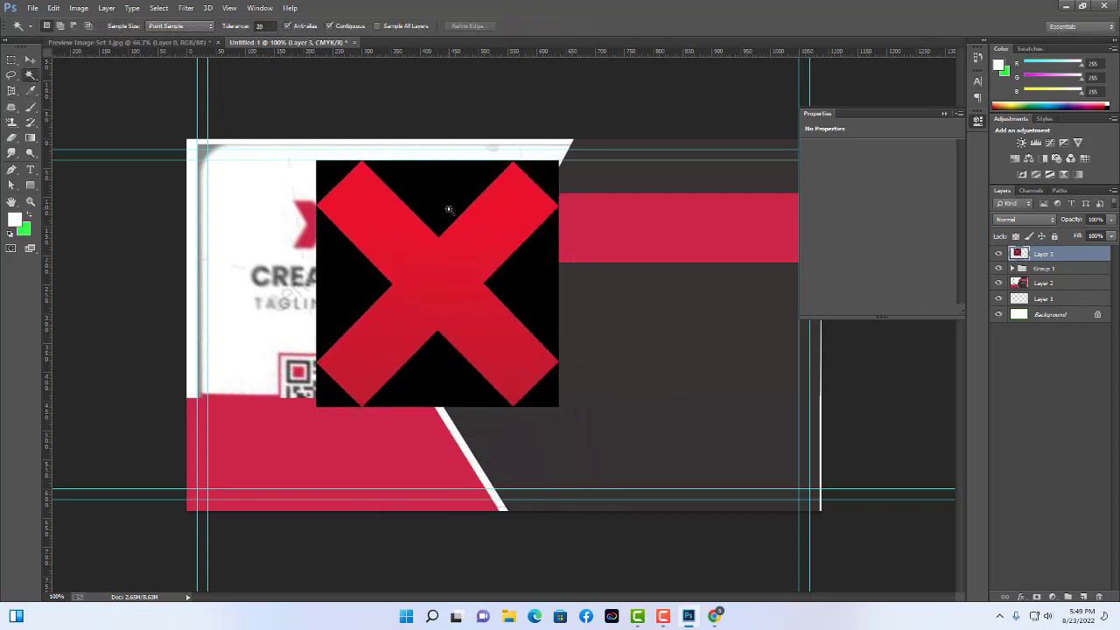
{"action": "left_click", "coordinate": [445, 212]}
{"action": "left_click", "coordinate": [530, 283], "text": "shift"}
{"action": "left_click", "coordinate": [328, 290], "text": "shift"}
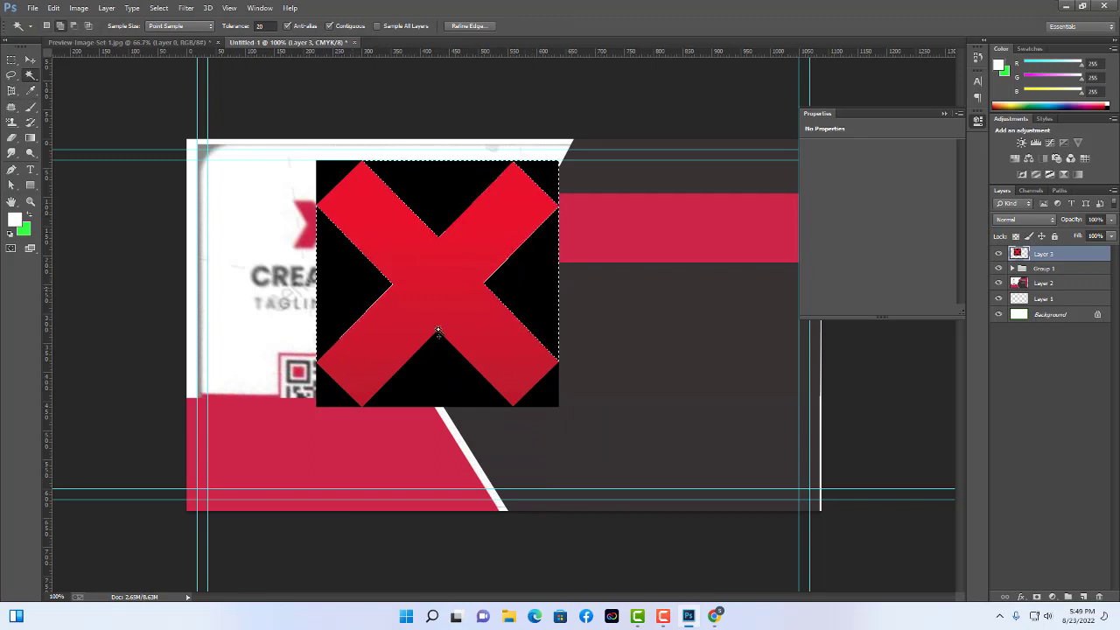
{"action": "left_click", "coordinate": [467, 388], "text": "shift"}
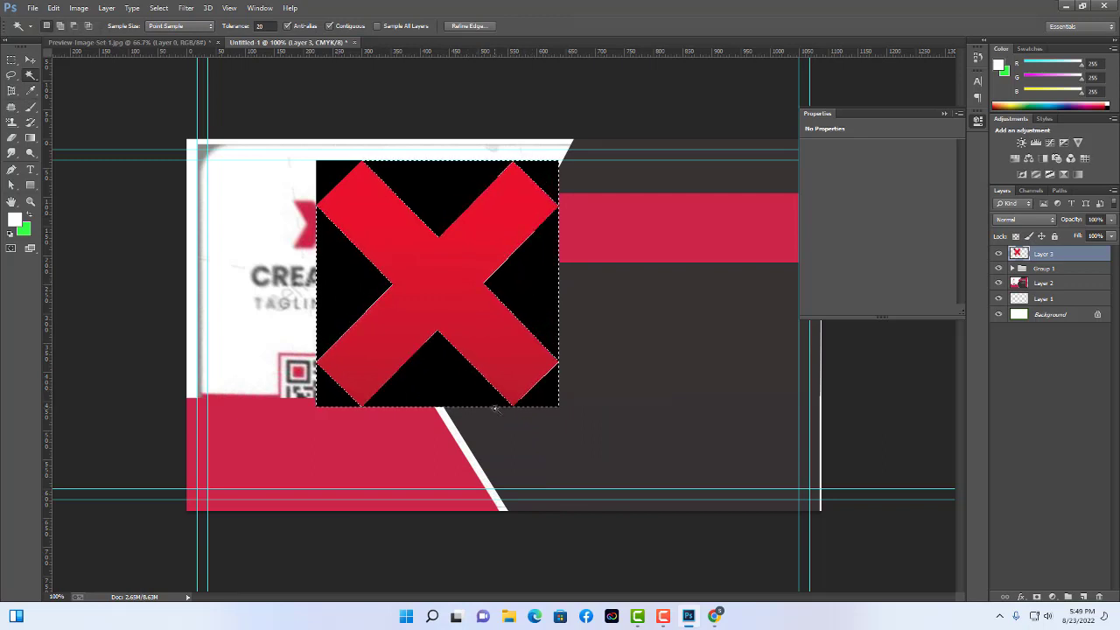
{"action": "key", "text": "Delete"}
{"action": "key", "text": "ctrl+d"}
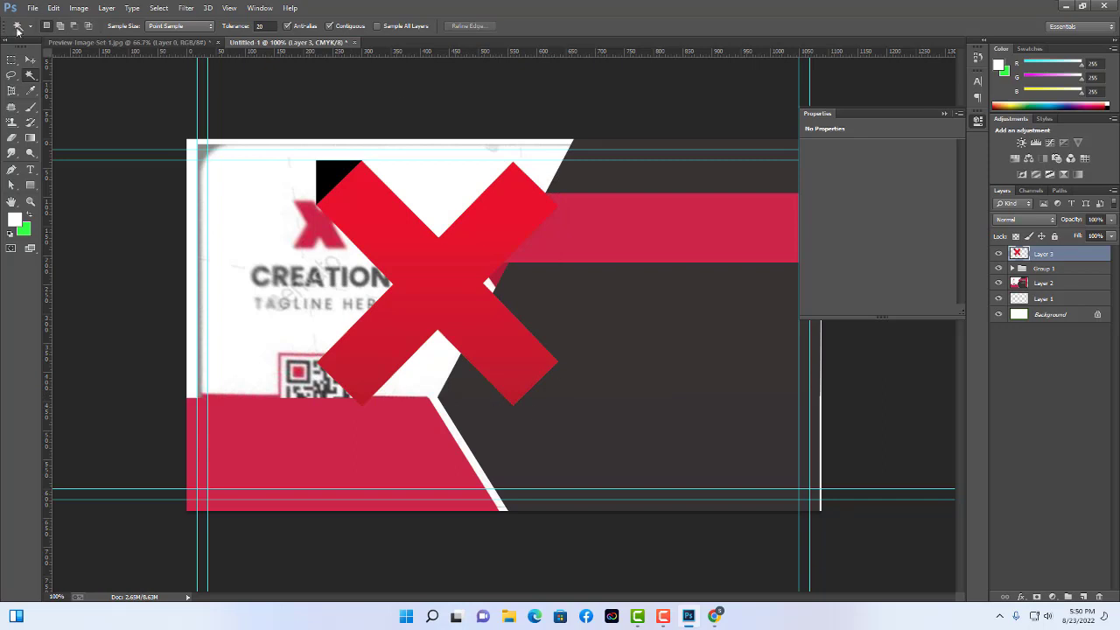
{"action": "left_click", "coordinate": [331, 181]}
{"action": "key", "text": "Delete"}
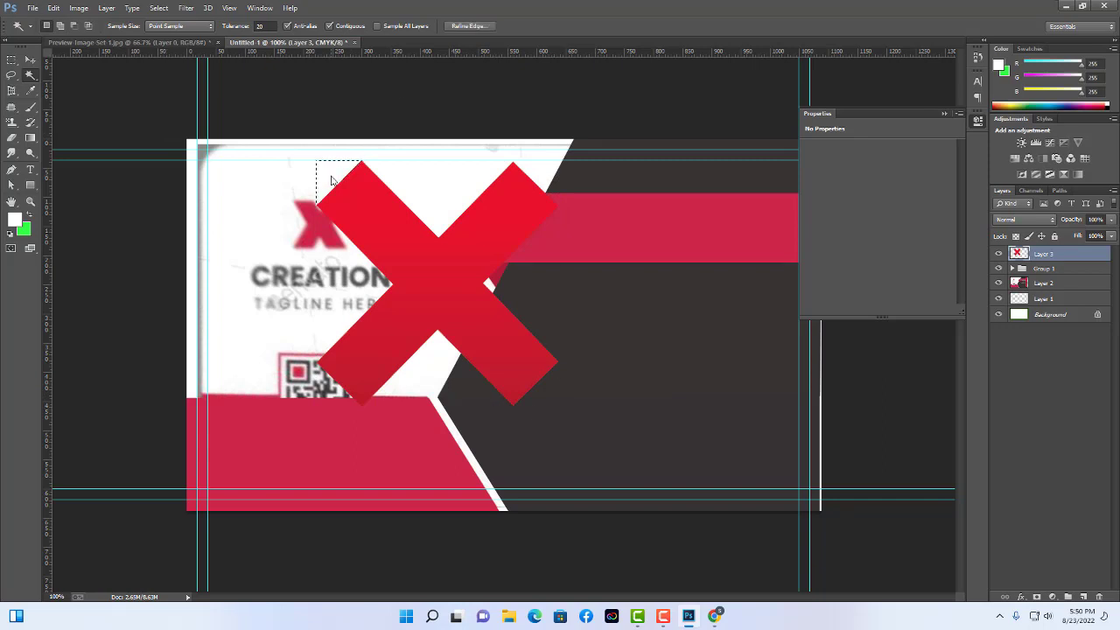
{"action": "key", "text": "ctrl+d"}
Shrink the red X and position it just above the CREATION text.
{"action": "left_click", "coordinate": [30, 61]}
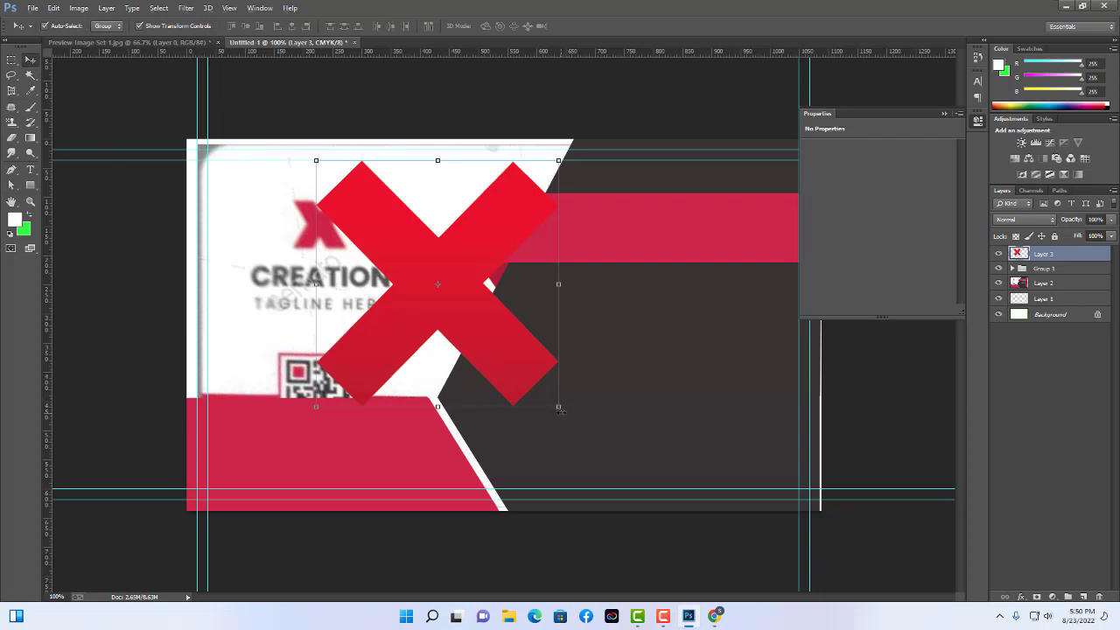
{"action": "left_click_drag", "start_coordinate": [557, 406], "coordinate": [343, 239]}
{"action": "key", "text": "Return"}
{"action": "key", "text": "ctrl+t"}
{"action": "key", "text": "Return"}
{"action": "left_click_drag", "start_coordinate": [342, 241], "coordinate": [341, 242]}
{"action": "key", "text": "Up"}
{"action": "key", "text": "Up"}
{"action": "key", "text": "Up"}
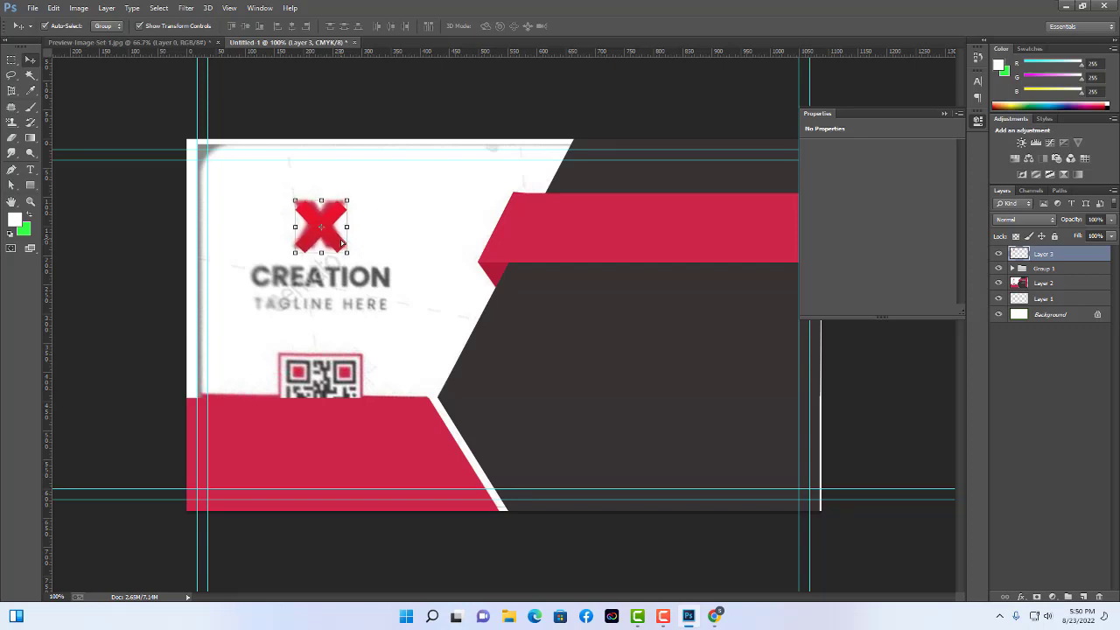
{"action": "left_click", "coordinate": [466, 210]}
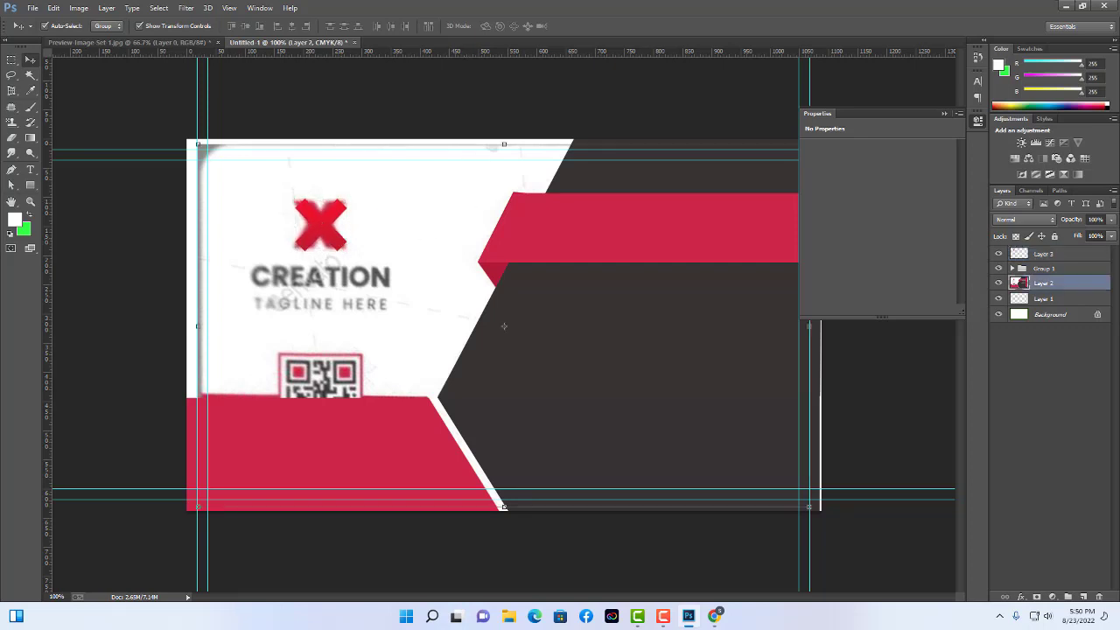
{"action": "key", "text": "t"}
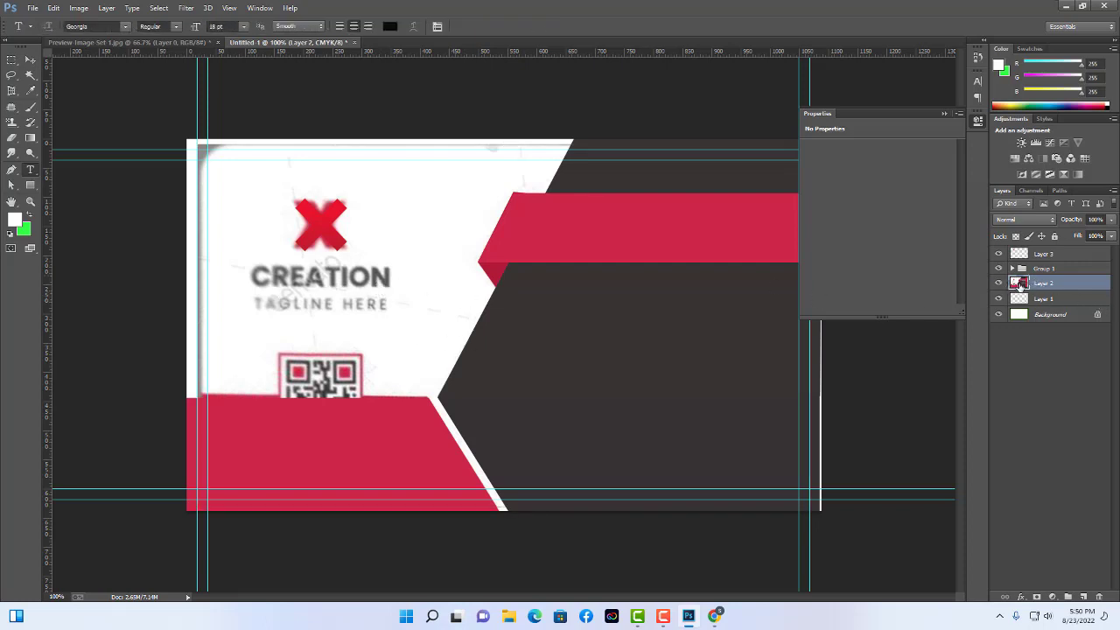
Type CREATION and resize it to sit over the template's CREATION lettering.
{"action": "left_click", "coordinate": [265, 279]}
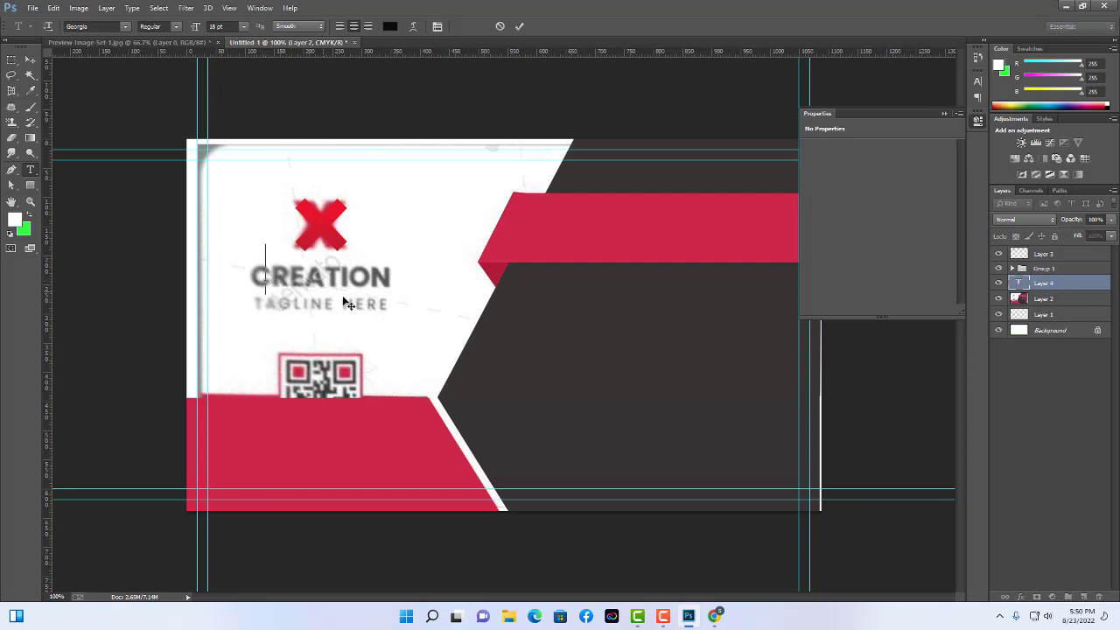
{"action": "type", "text": "CREA"}
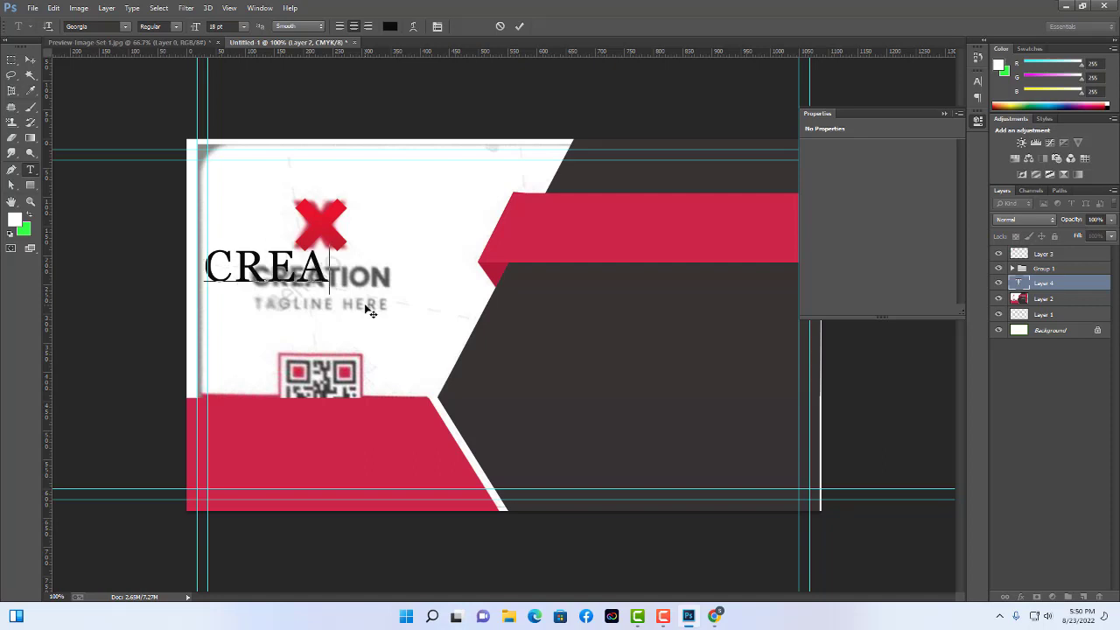
{"action": "type", "text": "TION"}
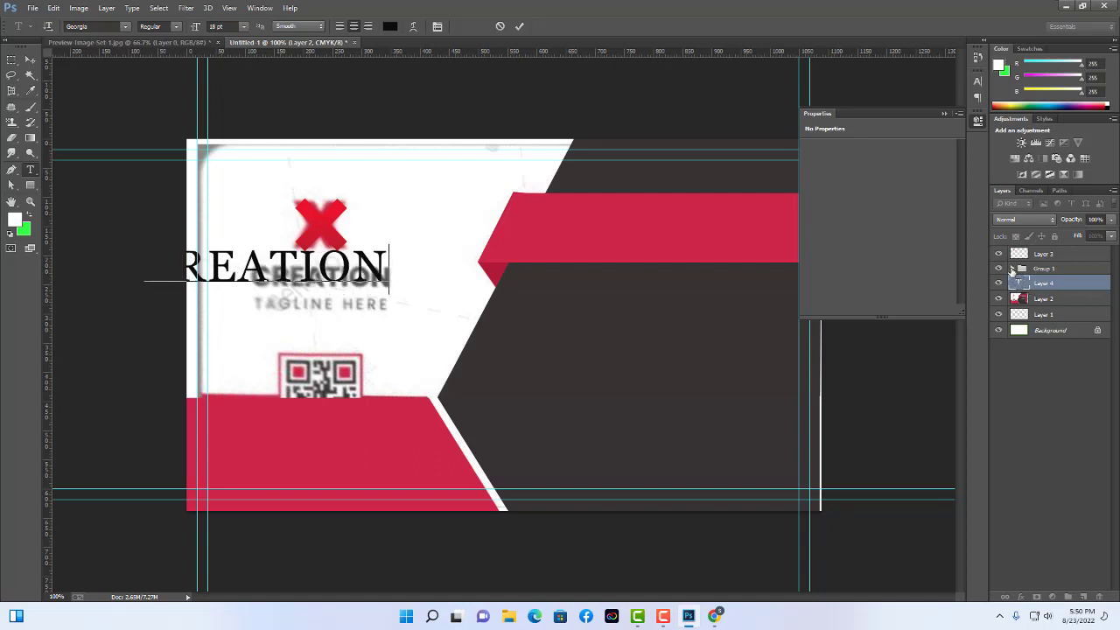
{"action": "left_click", "coordinate": [29, 59]}
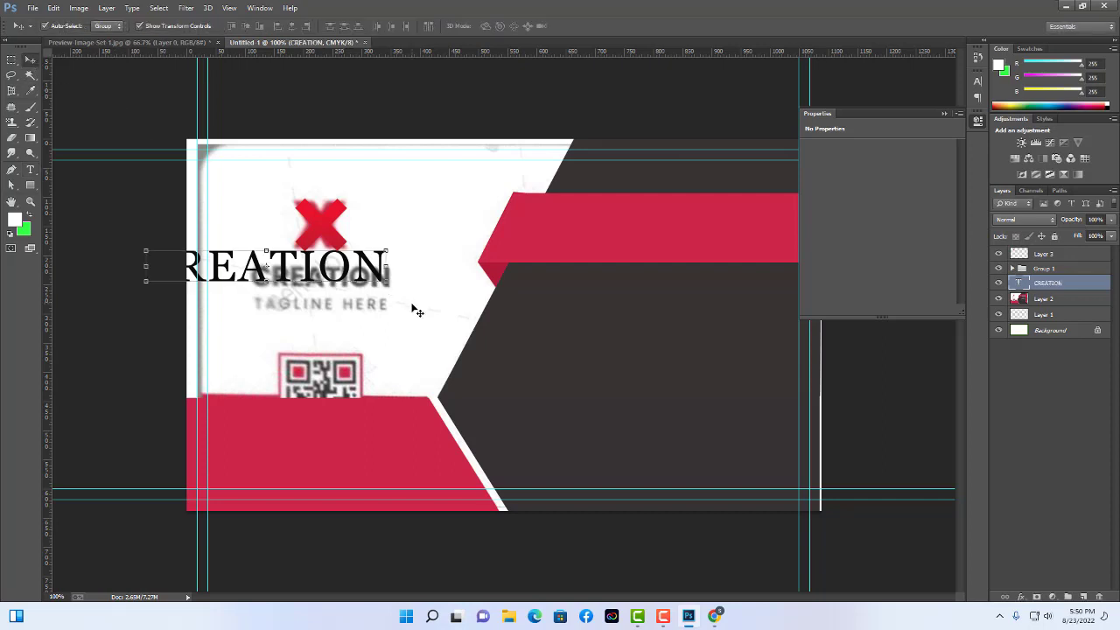
{"action": "left_click_drag", "start_coordinate": [372, 271], "coordinate": [396, 298]}
{"action": "left_click", "coordinate": [461, 261]}
{"action": "key", "text": "Return"}
{"action": "left_click", "coordinate": [401, 289]}
{"action": "key", "text": "Return"}
{"action": "key", "text": "Up"}
{"action": "key", "text": "Left"}
{"action": "key", "text": "Left"}
{"action": "key", "text": "Left"}
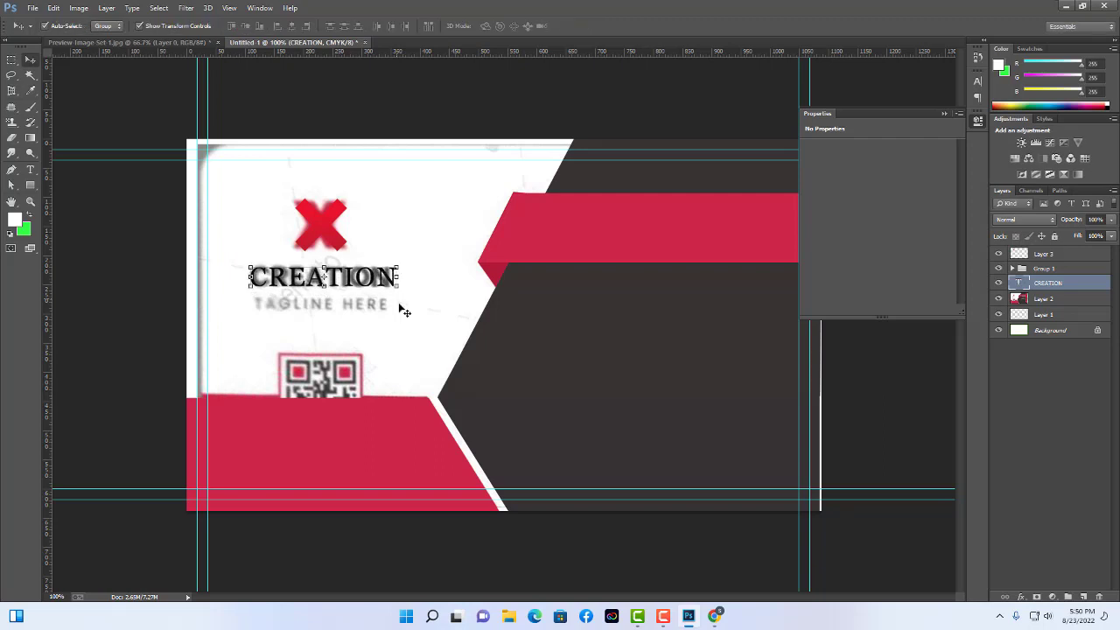
Set the CREATION text font to Roboto Bold.
{"action": "left_click", "coordinate": [29, 170]}
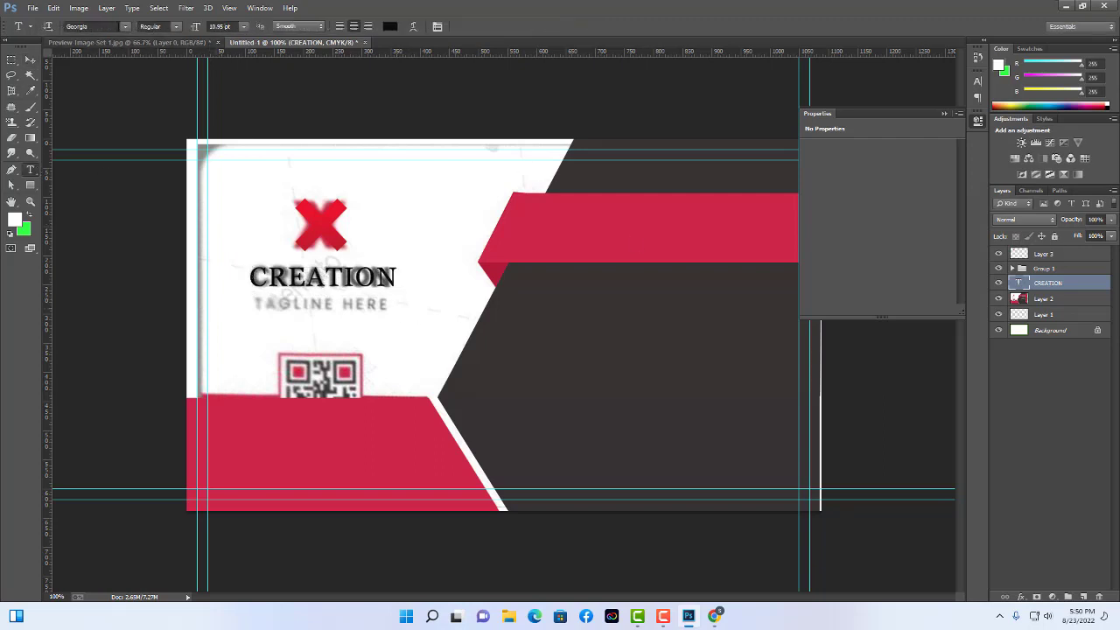
{"action": "left_click", "coordinate": [77, 27]}
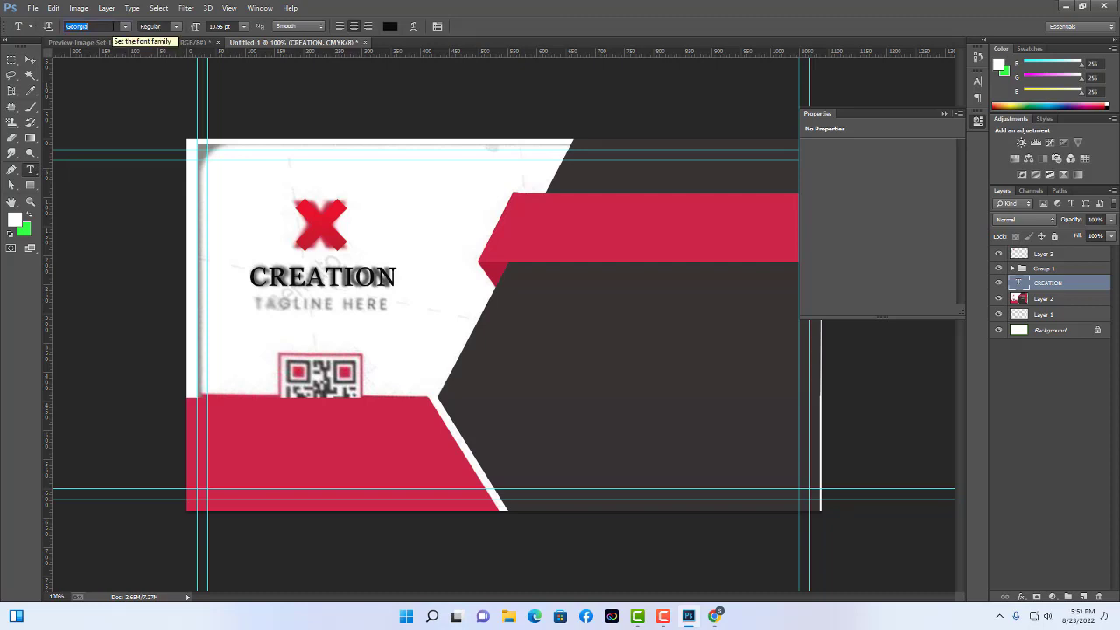
{"action": "type", "text": "Roboto"}
{"action": "key", "text": "Return"}
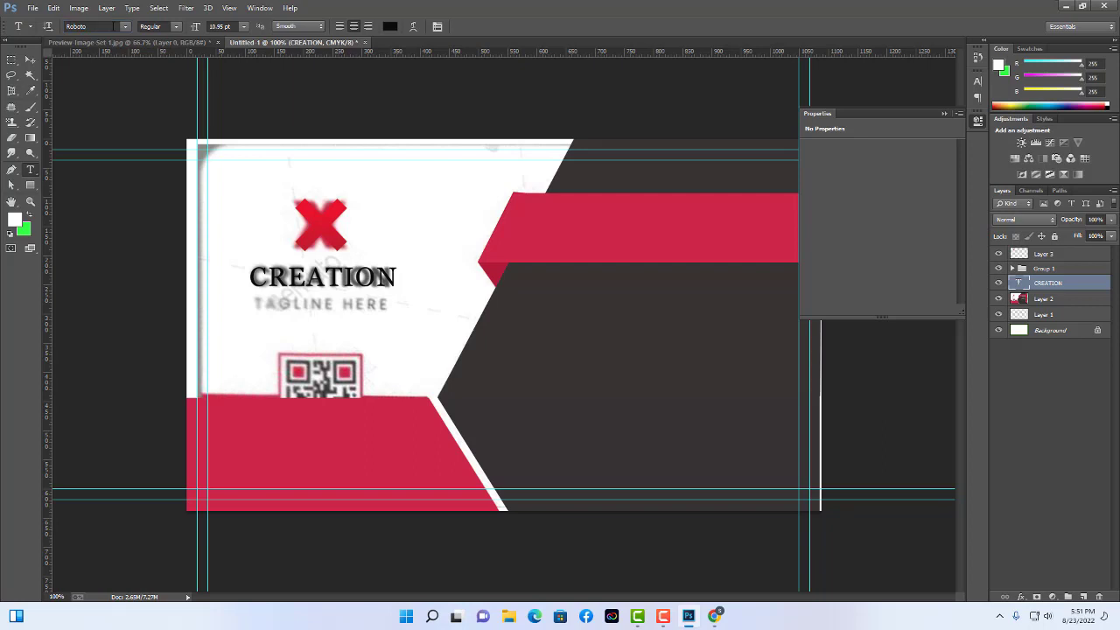
{"action": "left_click", "coordinate": [181, 27]}
{"action": "left_click", "coordinate": [181, 113]}
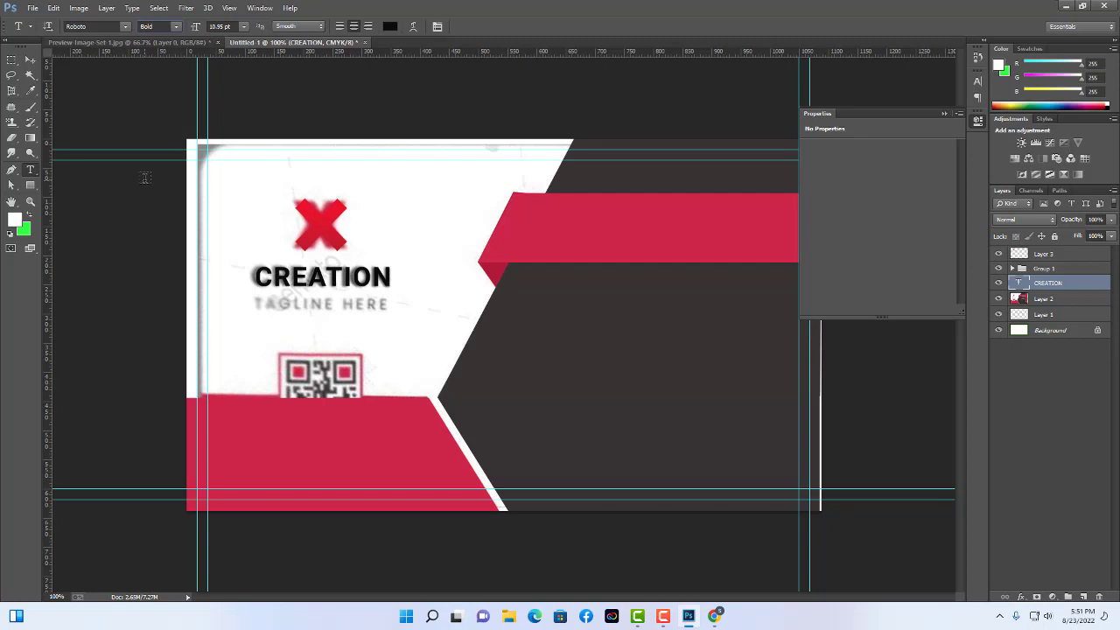
Duplicate the CREATION text layer and name the copy 'Logo text'.
{"action": "left_click", "coordinate": [29, 59]}
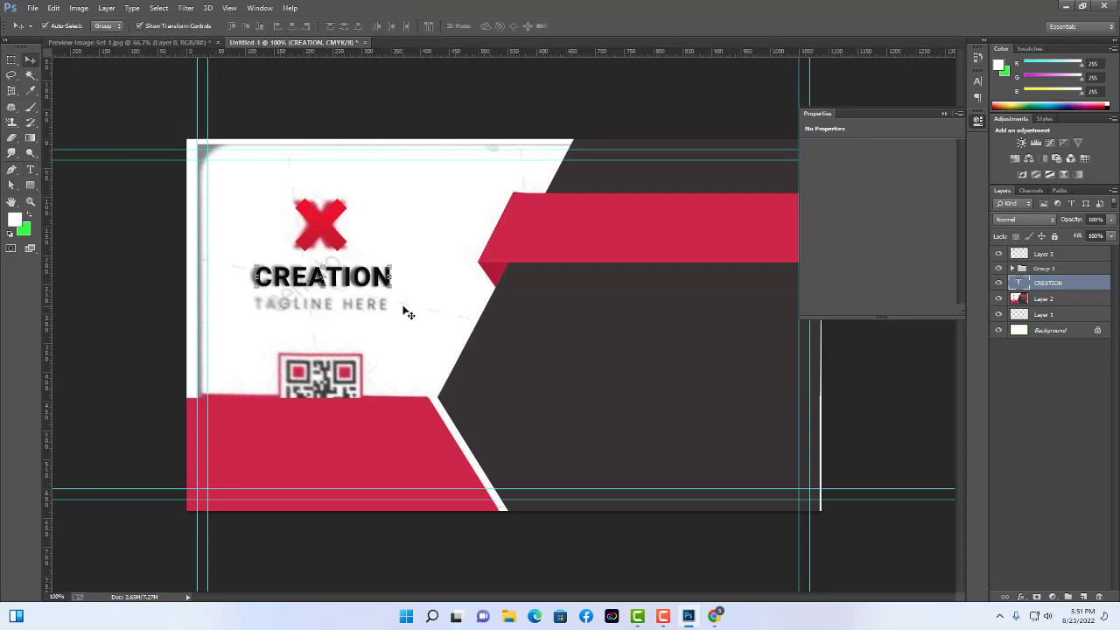
{"action": "key", "text": "alt"}
{"action": "key", "text": "ctrl+j"}
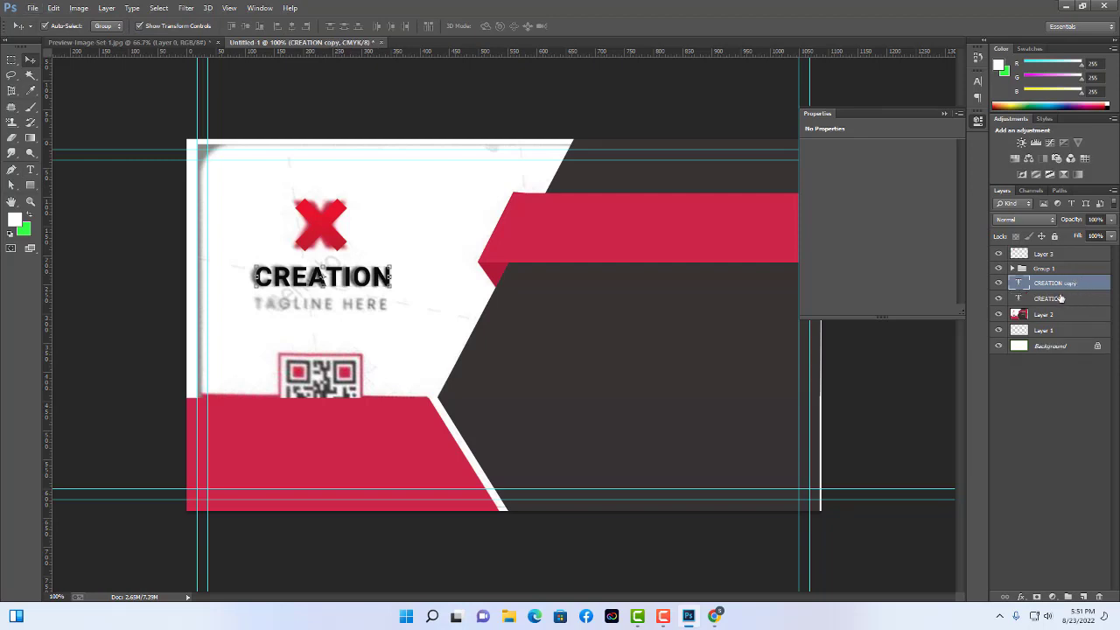
{"action": "double_click", "coordinate": [1059, 286]}
{"action": "type", "text": "Logo text"}
{"action": "key", "text": "Return"}
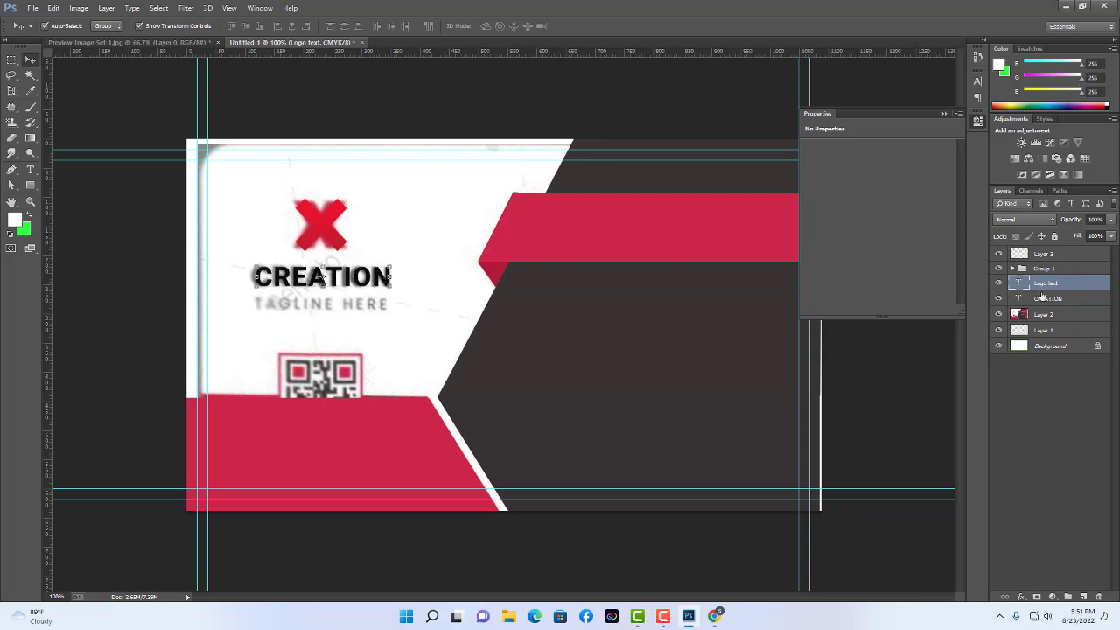
Rename the original CREATION layer 'Logo tagline' and move the copy below the word.
{"action": "left_click", "coordinate": [1042, 298]}
{"action": "double_click", "coordinate": [1047, 299]}
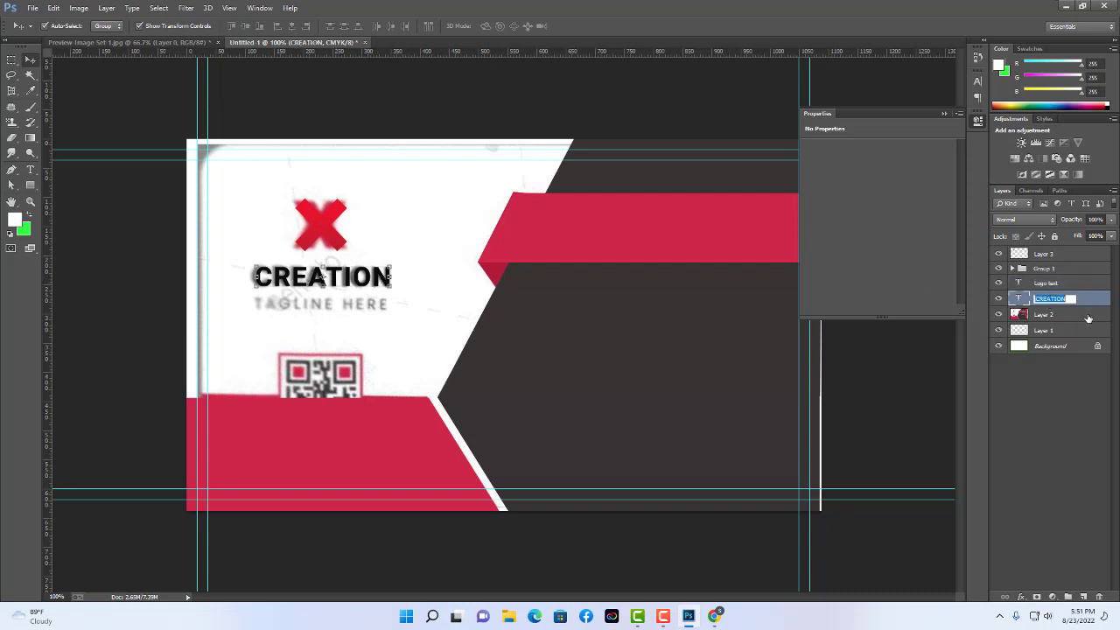
{"action": "type", "text": "Logo tagline"}
{"action": "key", "text": "Return"}
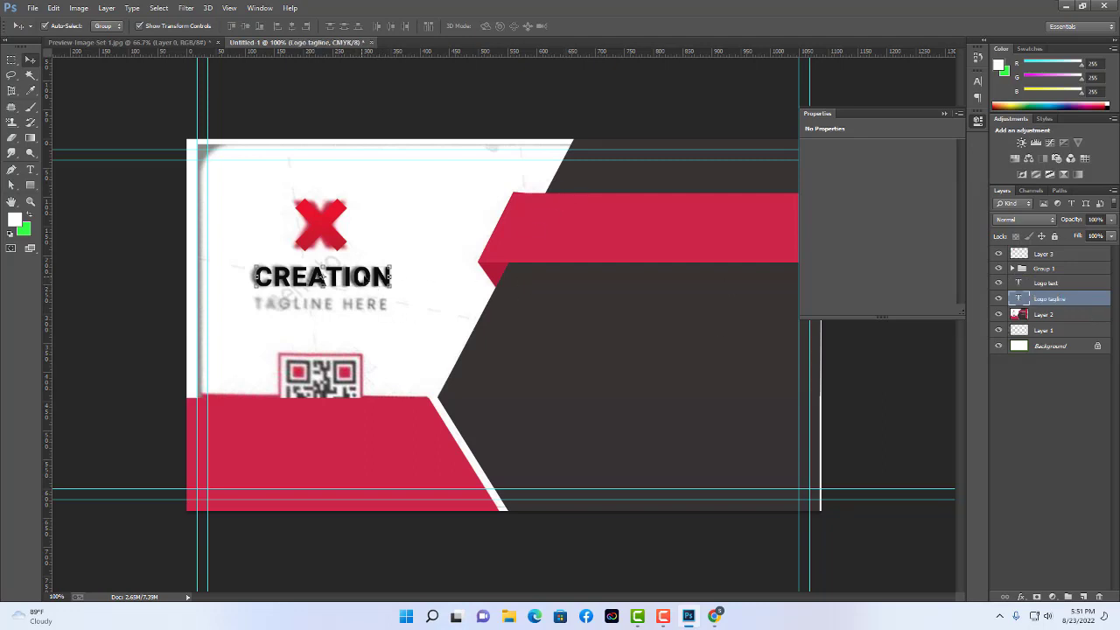
{"action": "left_click_drag", "start_coordinate": [368, 277], "coordinate": [369, 305]}
Replace the second CREATION line's text with TAGLINE HERE.
{"action": "left_click", "coordinate": [30, 169]}
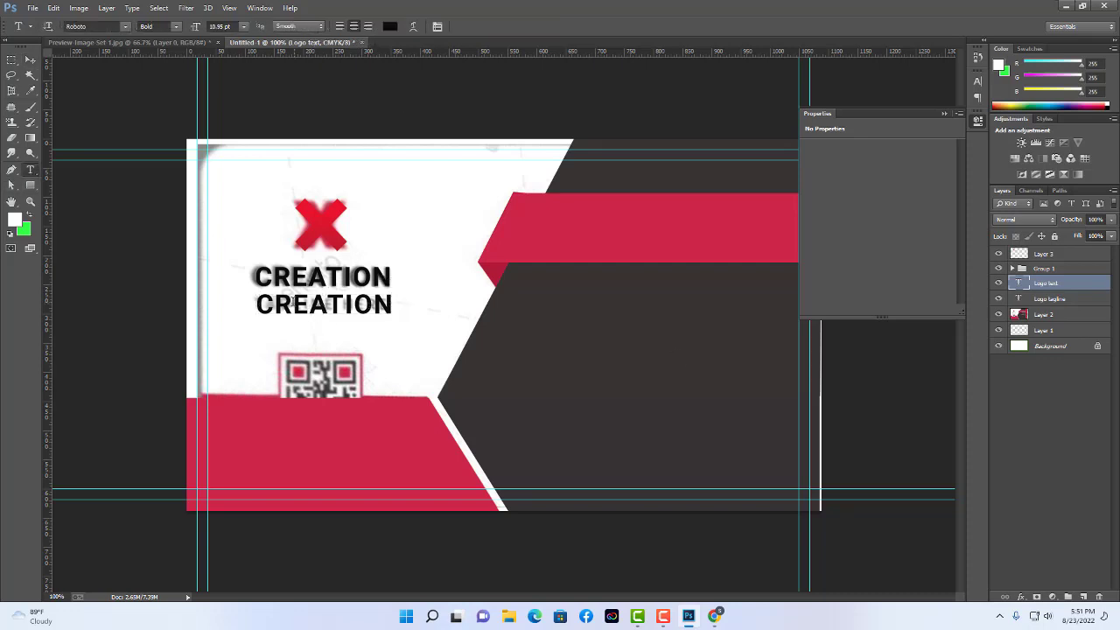
{"action": "left_click_drag", "start_coordinate": [261, 304], "coordinate": [522, 305]}
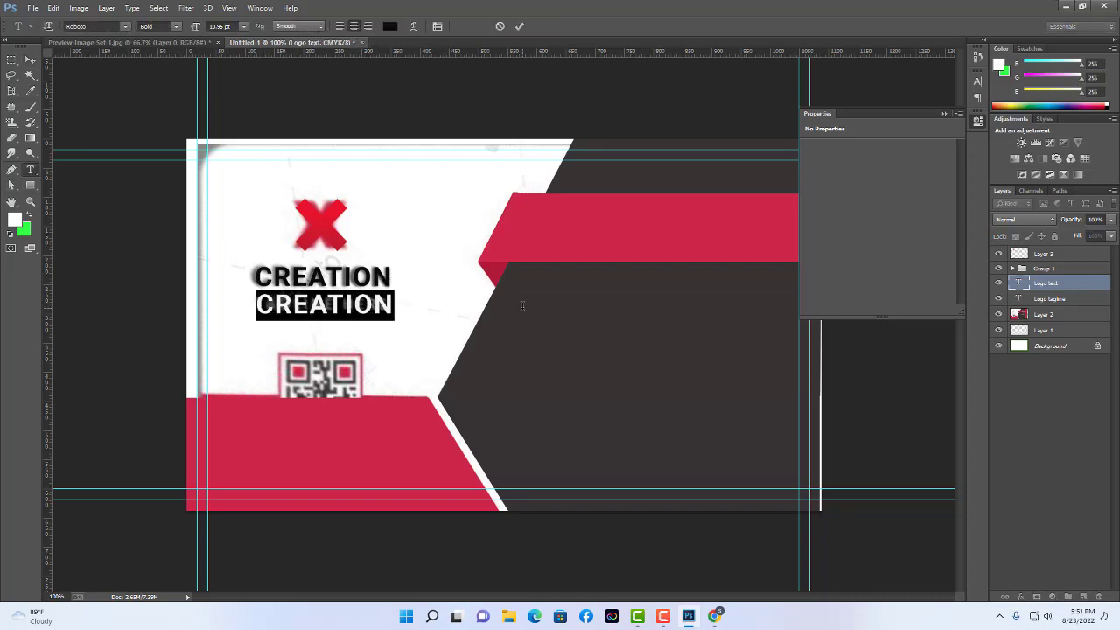
{"action": "type", "text": "tag"}
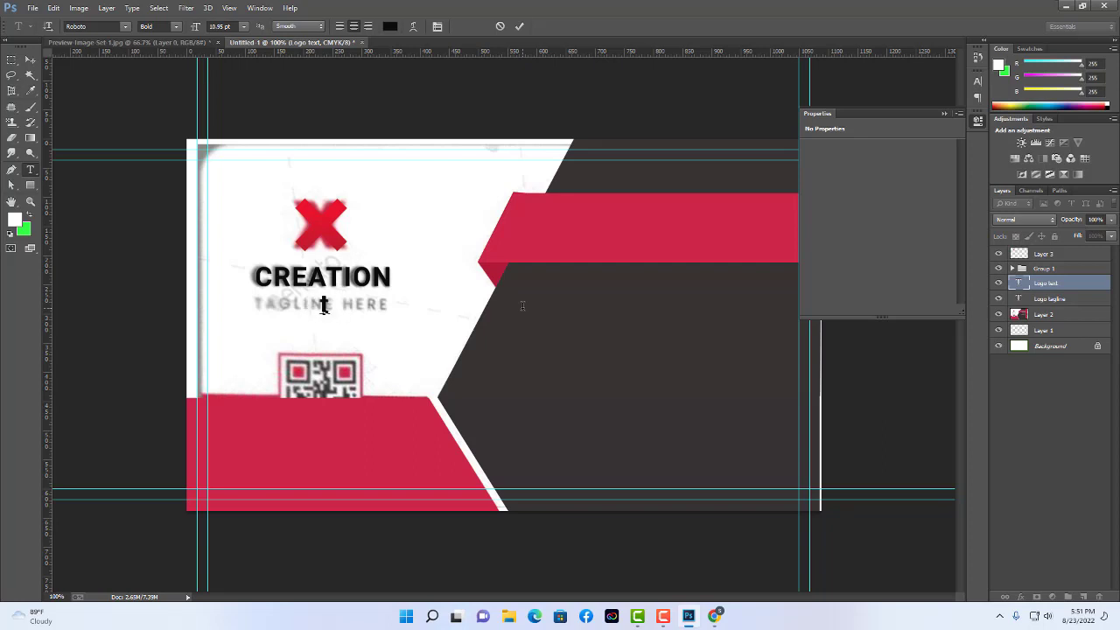
{"action": "type", "text": "TAG"}
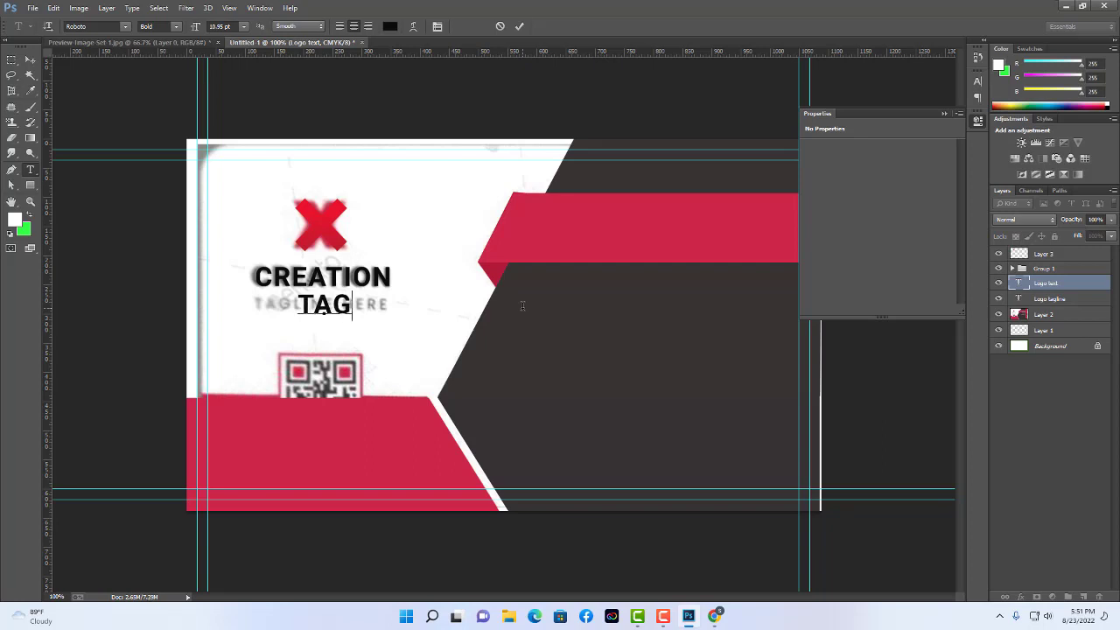
{"action": "type", "text": "LINE HERE"}
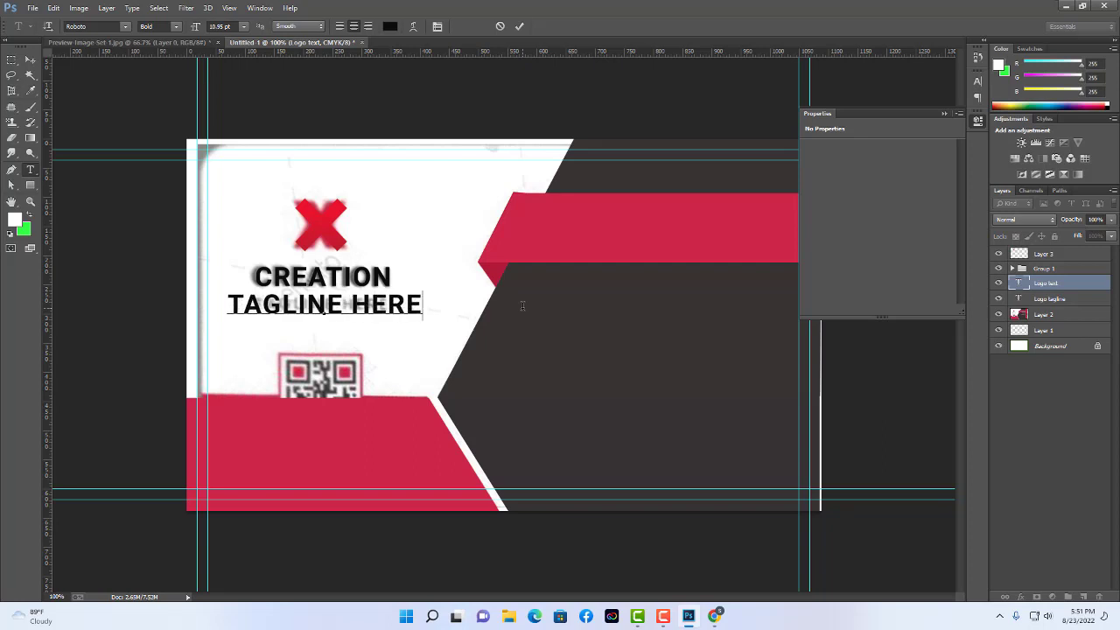
{"action": "key", "text": "ctrl+Return"}
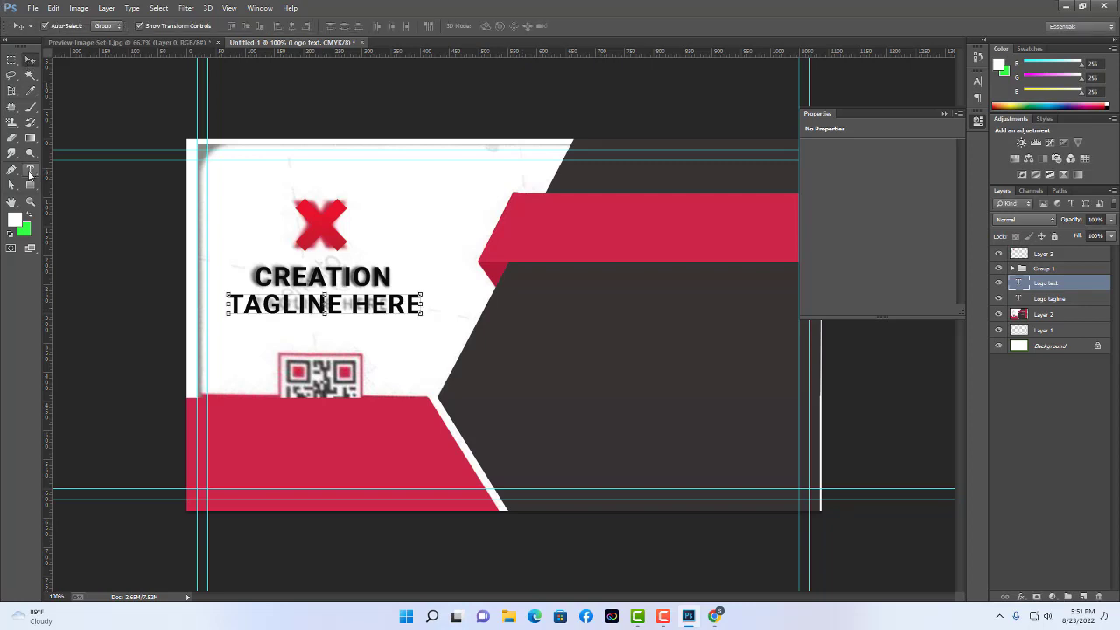
Set TAGLINE HERE to 7 pt and place it just under CREATION.
{"action": "triple_click", "coordinate": [316, 305]}
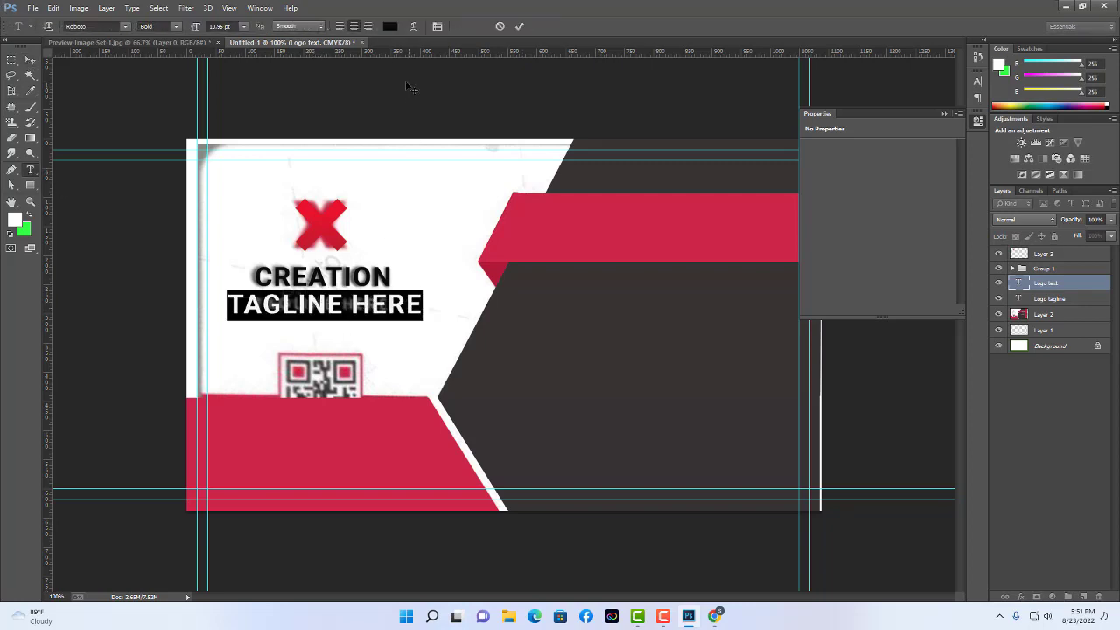
{"action": "left_click", "coordinate": [227, 27]}
{"action": "type", "text": "6"}
{"action": "key", "text": "Return"}
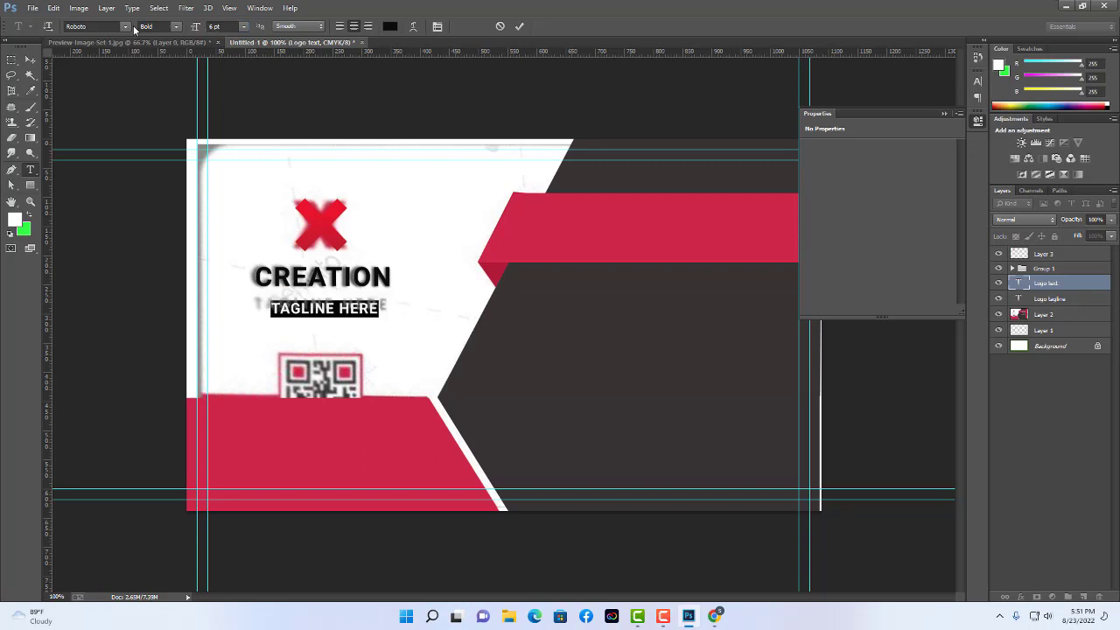
{"action": "left_click", "coordinate": [223, 27]}
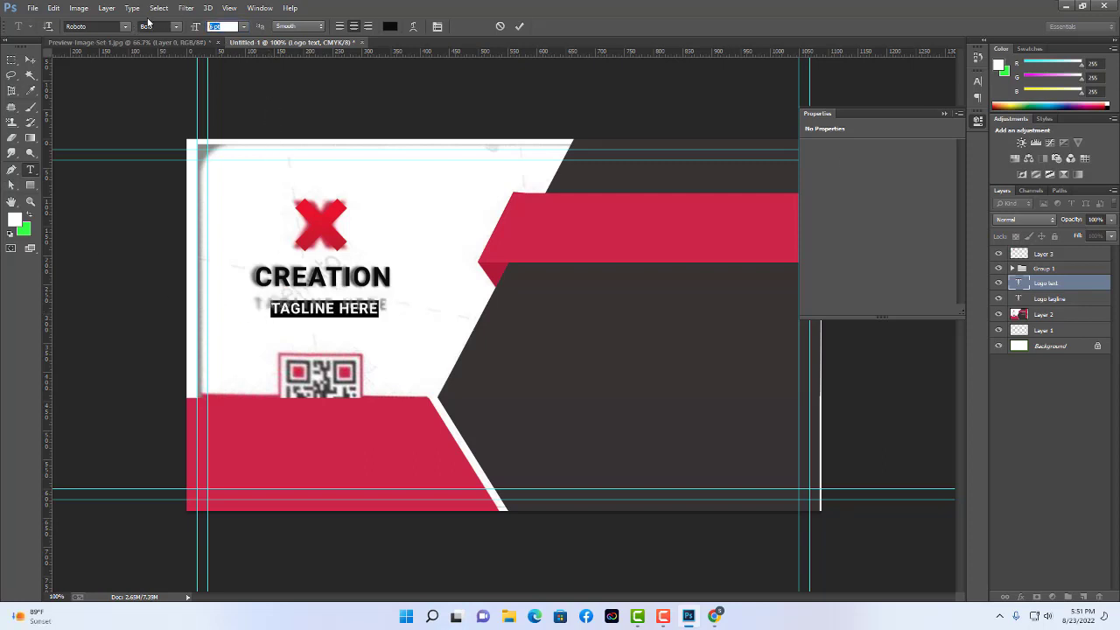
{"action": "type", "text": "7"}
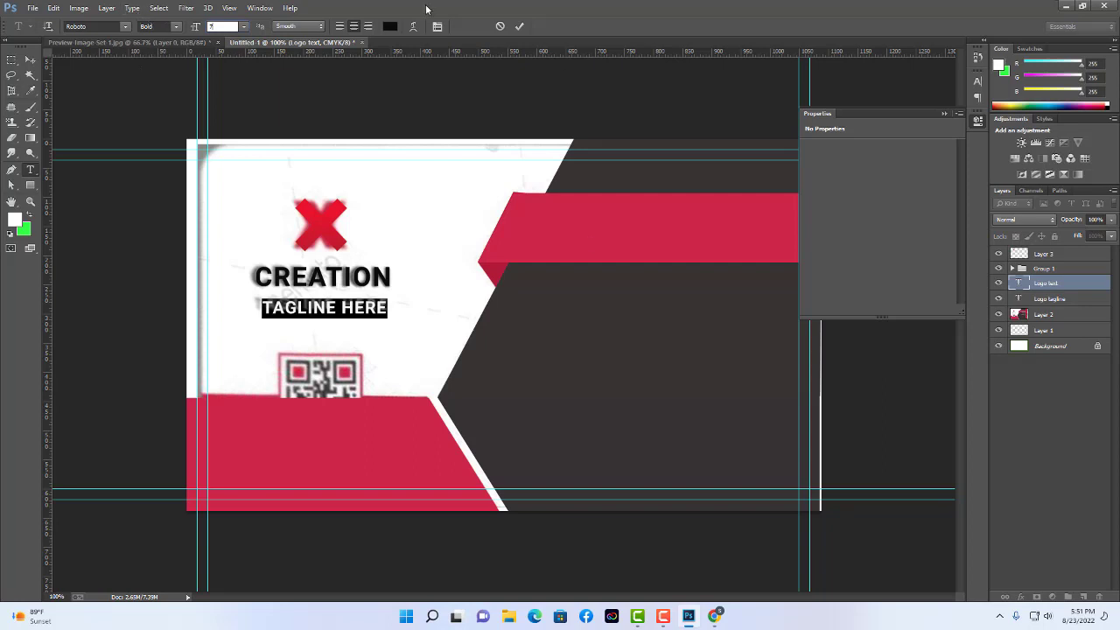
{"action": "left_click", "coordinate": [29, 59]}
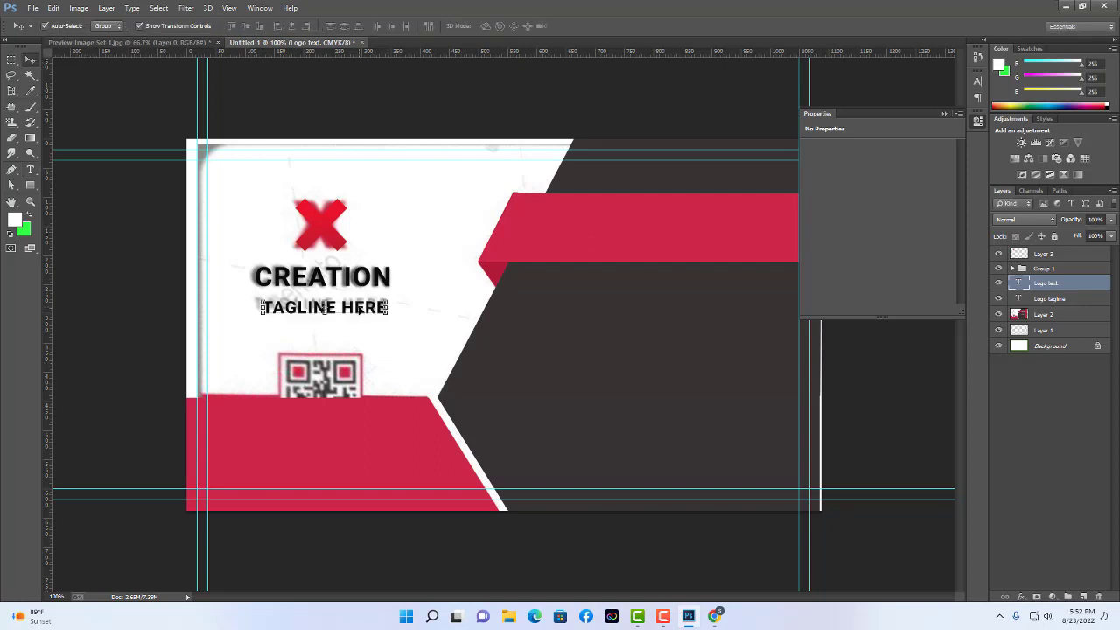
{"action": "left_click_drag", "start_coordinate": [361, 310], "coordinate": [357, 305]}
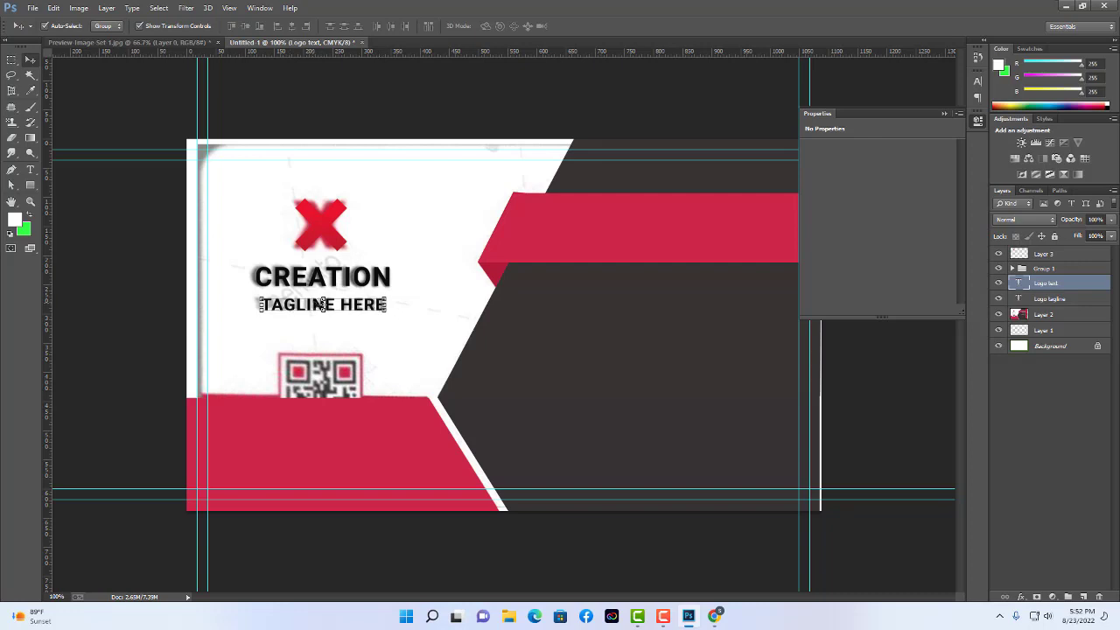
Set the tagline's tracking to 100 in the Character panel and nudge it up.
{"action": "left_click", "coordinate": [29, 170]}
{"action": "left_click", "coordinate": [437, 27]}
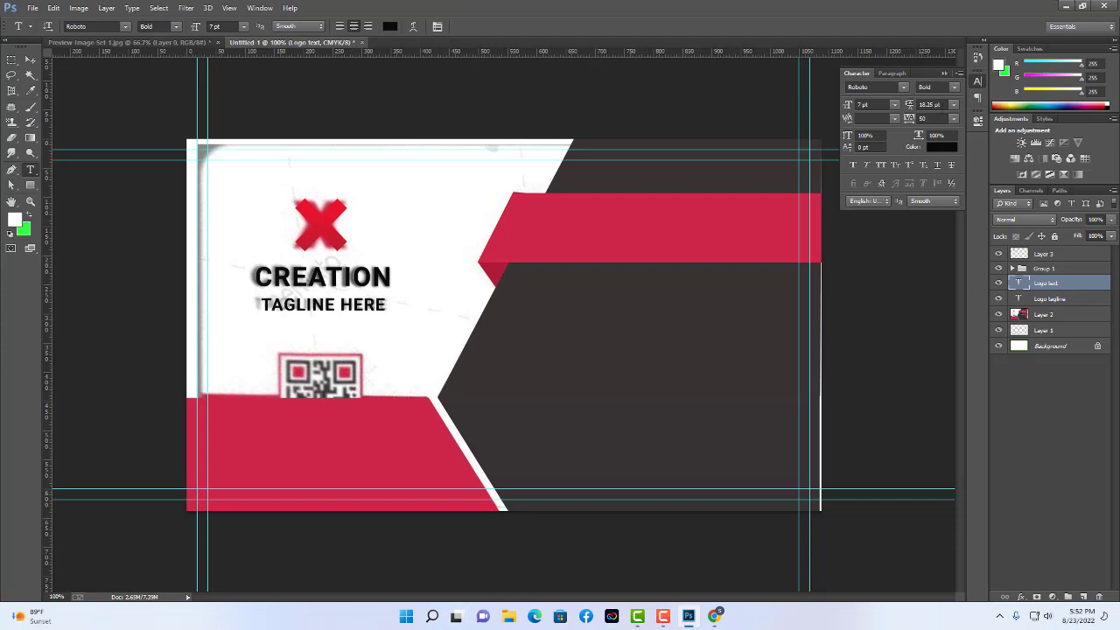
{"action": "left_click", "coordinate": [940, 117]}
{"action": "key", "text": "Return"}
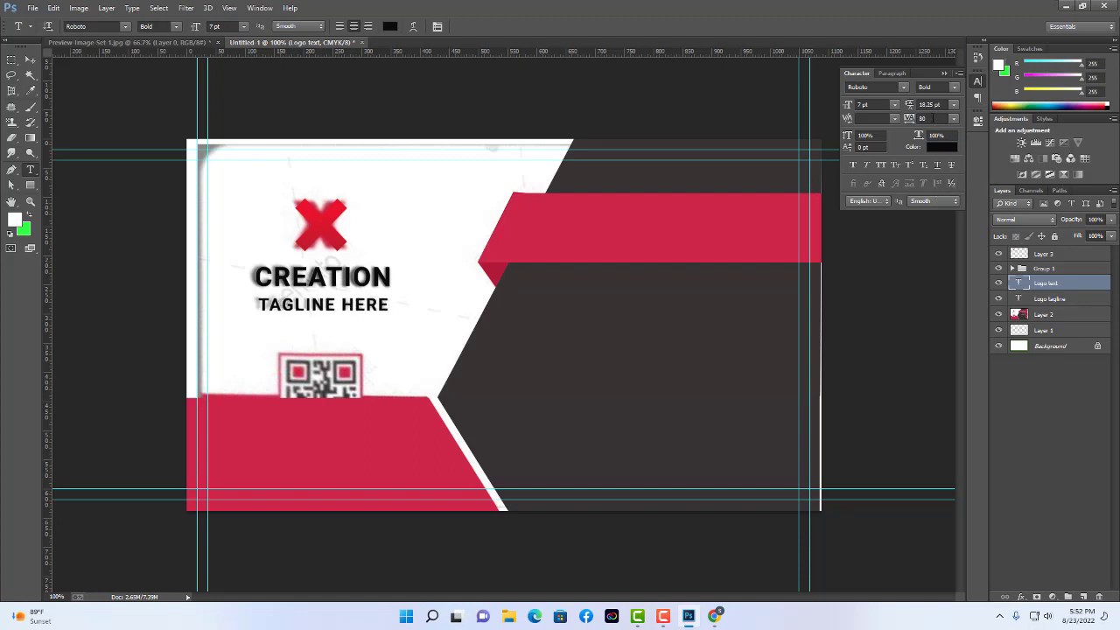
{"action": "left_click", "coordinate": [933, 117]}
{"action": "key", "text": "Return"}
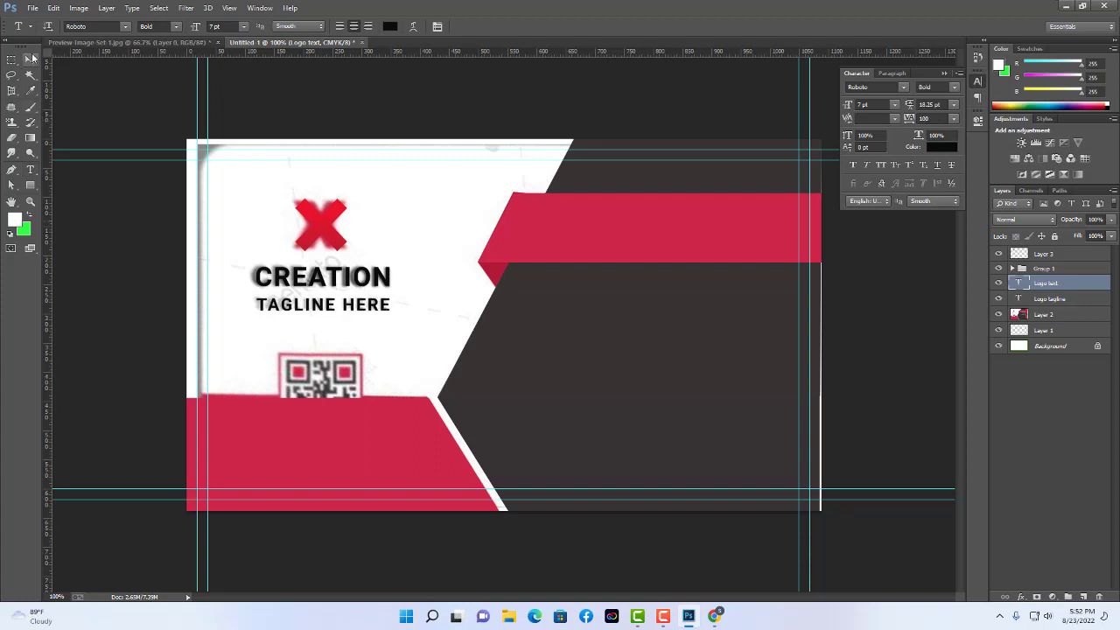
{"action": "left_click", "coordinate": [29, 59]}
{"action": "key", "text": "Up"}
{"action": "key", "text": "Up"}
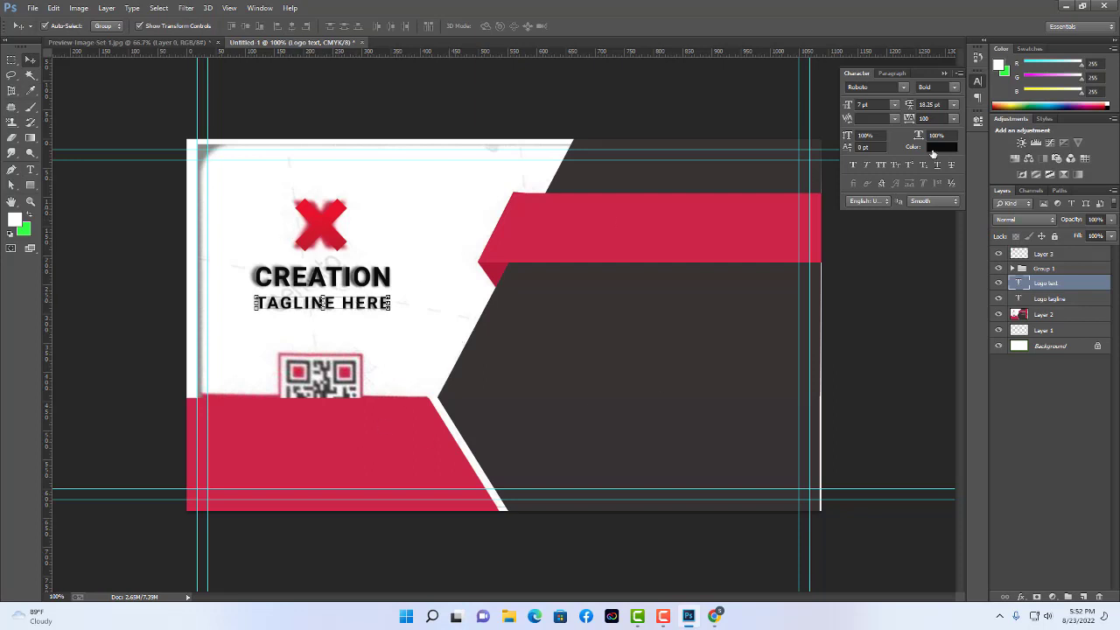
Colour the TAGLINE HERE text dark grey #4f4f4f, then deselect the layer.
{"action": "left_click", "coordinate": [932, 150]}
{"action": "left_click", "coordinate": [490, 393]}
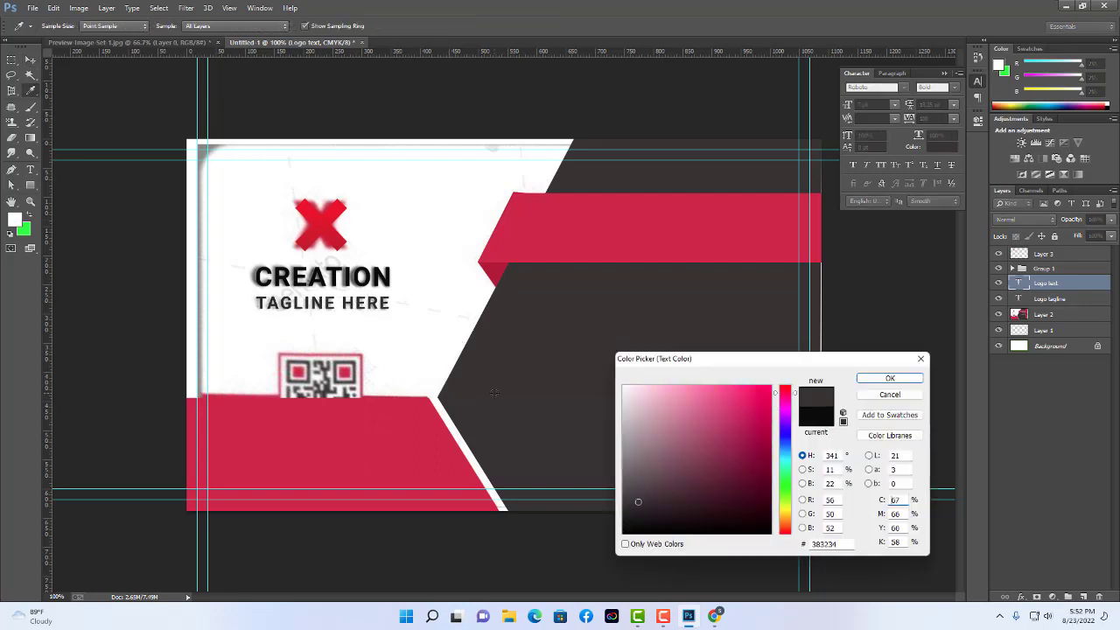
{"action": "left_click", "coordinate": [626, 486]}
{"action": "left_click_drag", "start_coordinate": [626, 486], "coordinate": [625, 486]}
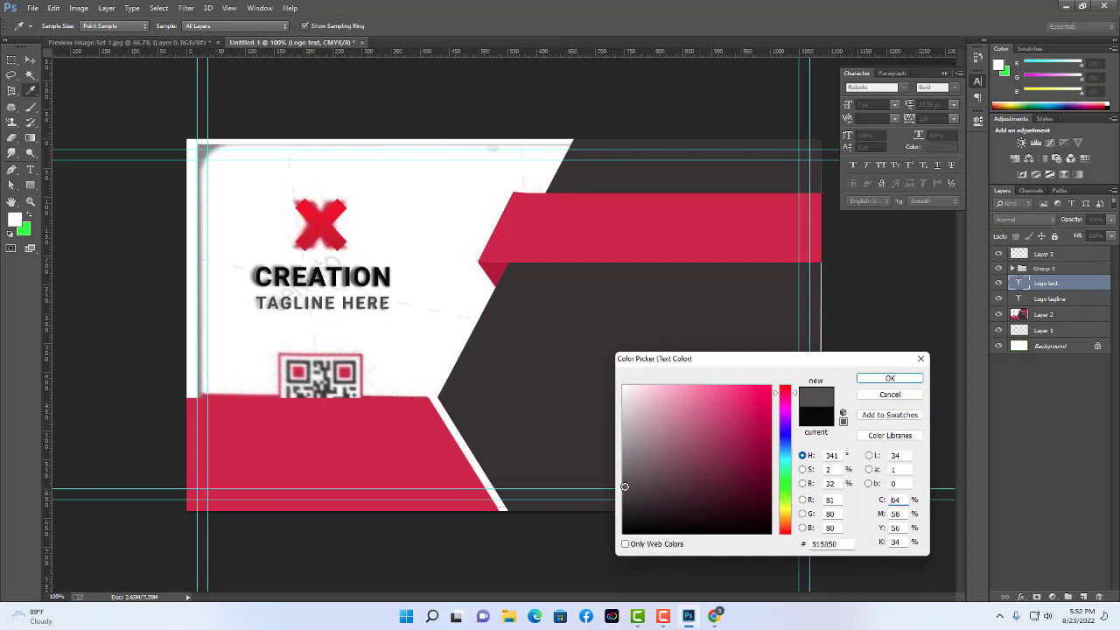
{"action": "left_click", "coordinate": [889, 378]}
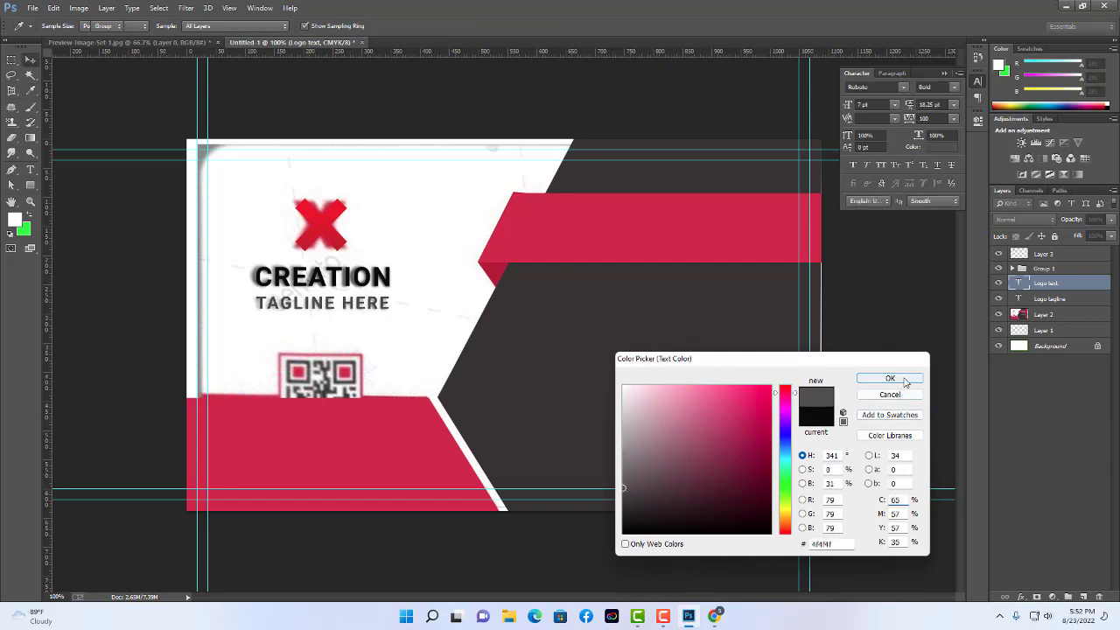
{"action": "left_click", "coordinate": [11, 60]}
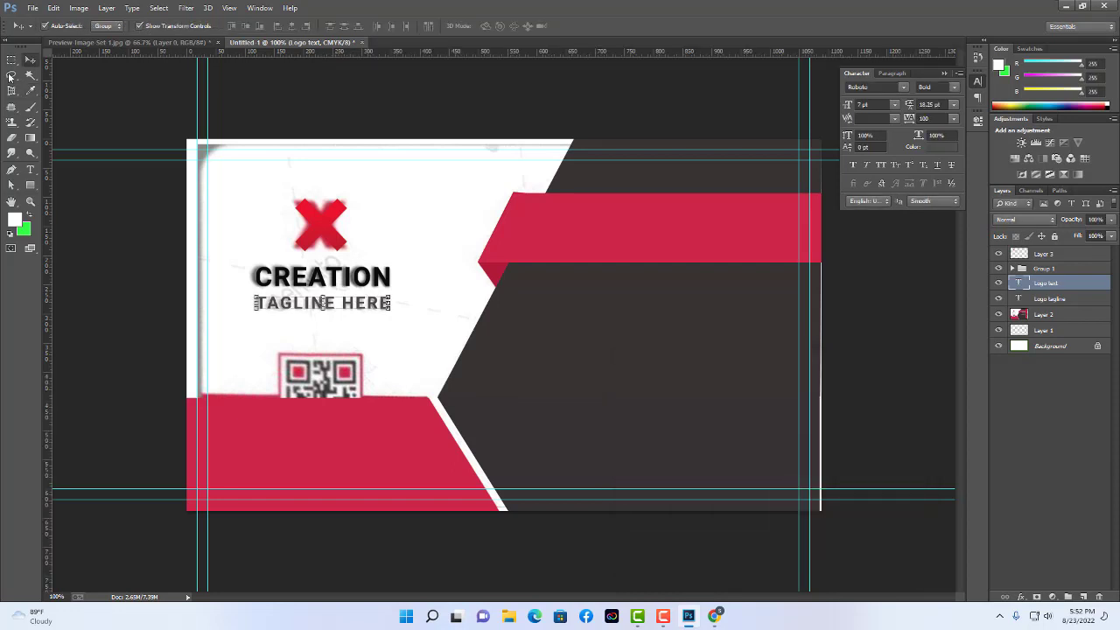
{"action": "left_click", "coordinate": [597, 111]}
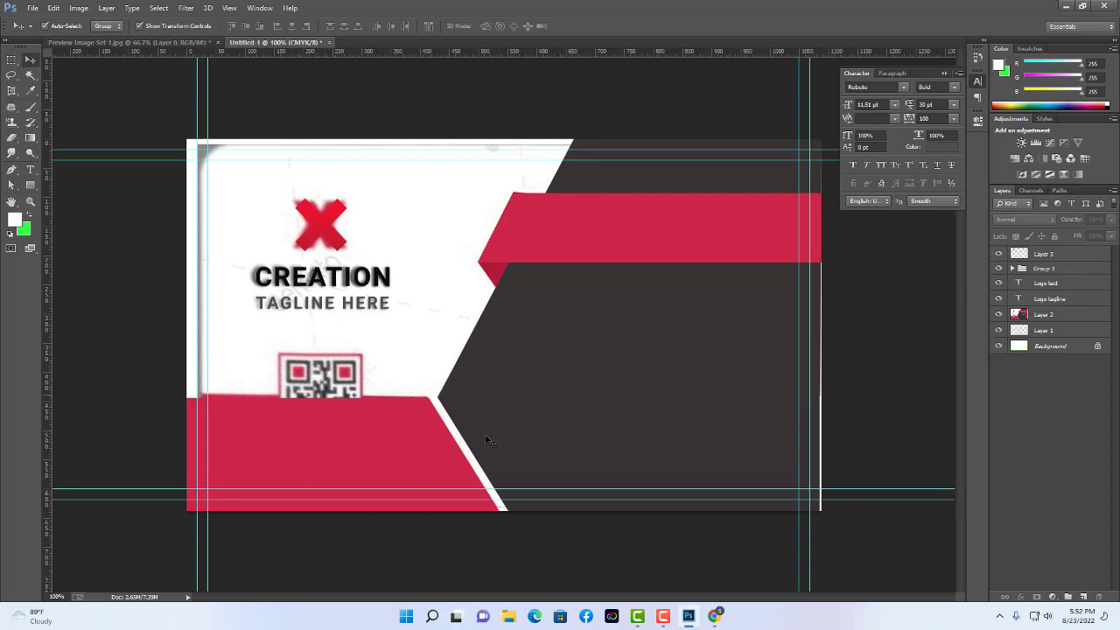
In a new Chrome tab, search via the 'qr code monkey' suggestion and open QRCode Monkey.
{"action": "left_click", "coordinate": [715, 616]}
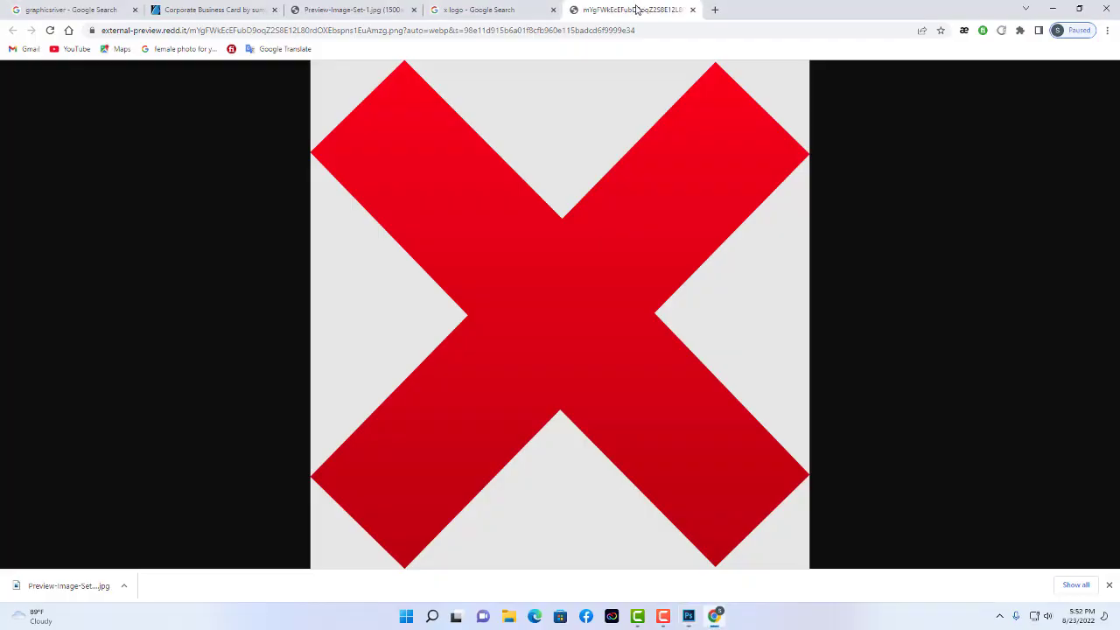
{"action": "left_click", "coordinate": [714, 9]}
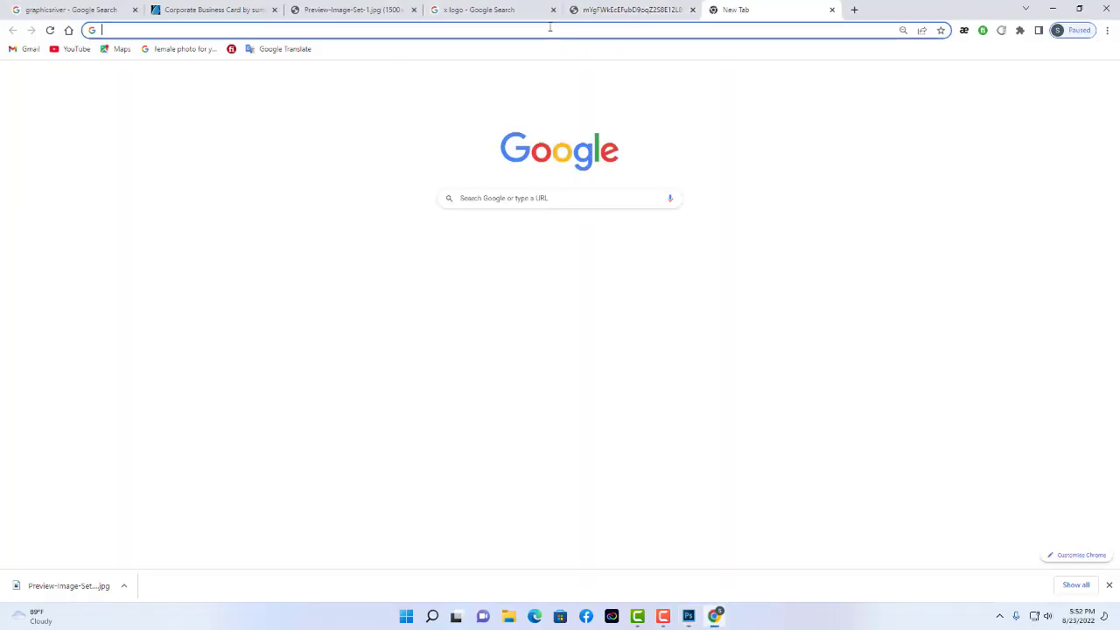
{"action": "left_click", "coordinate": [554, 198]}
{"action": "type", "text": "QR"}
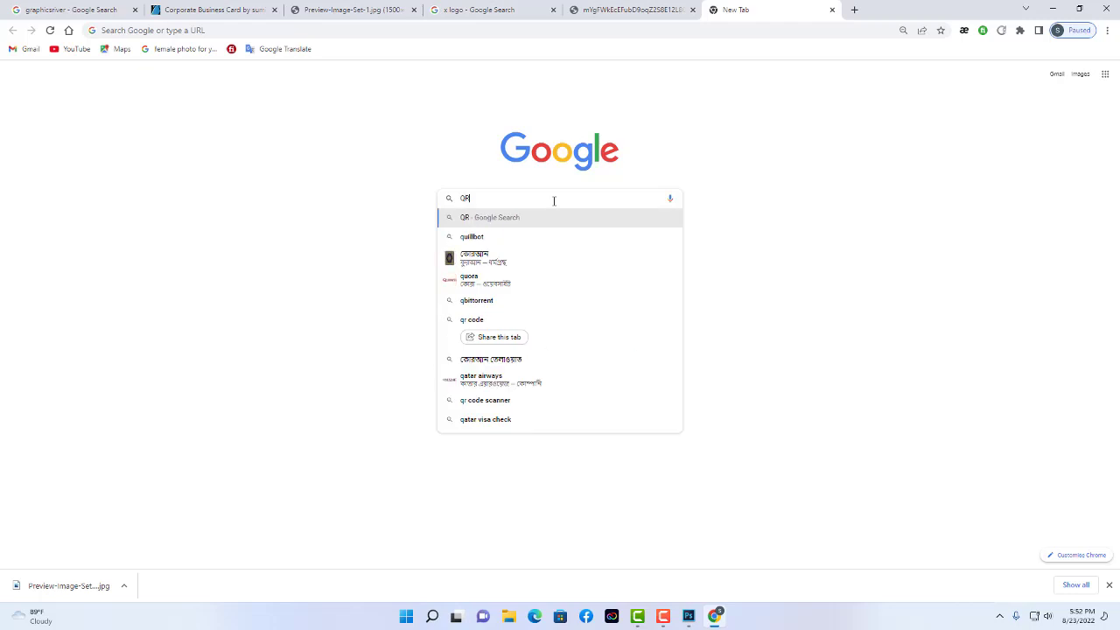
{"action": "type", "text": "CODE MONE"}
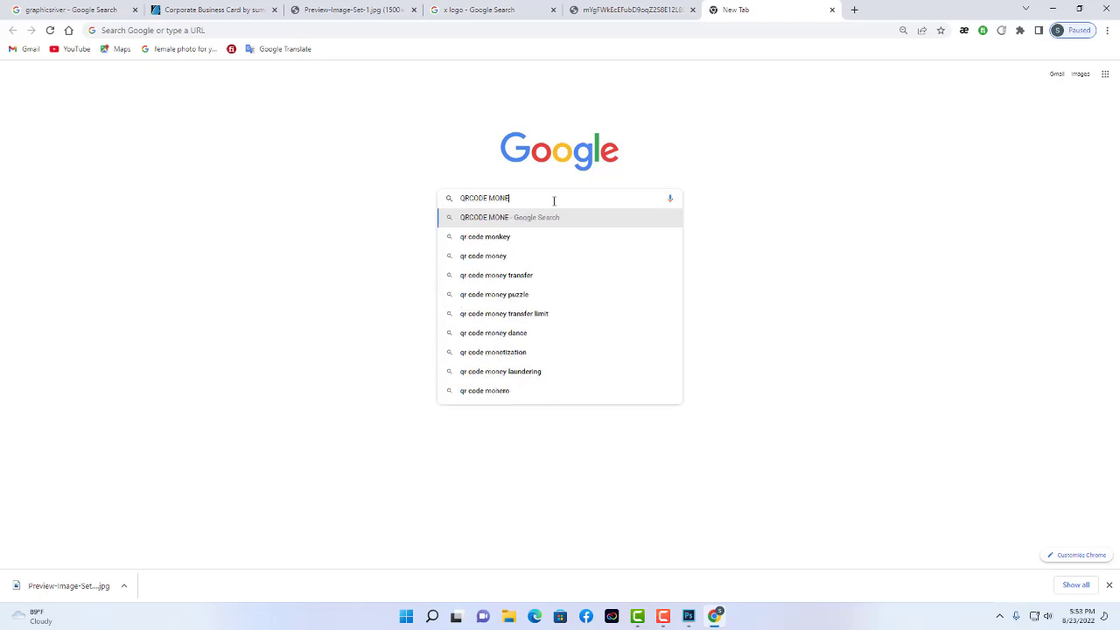
{"action": "left_click", "coordinate": [502, 238]}
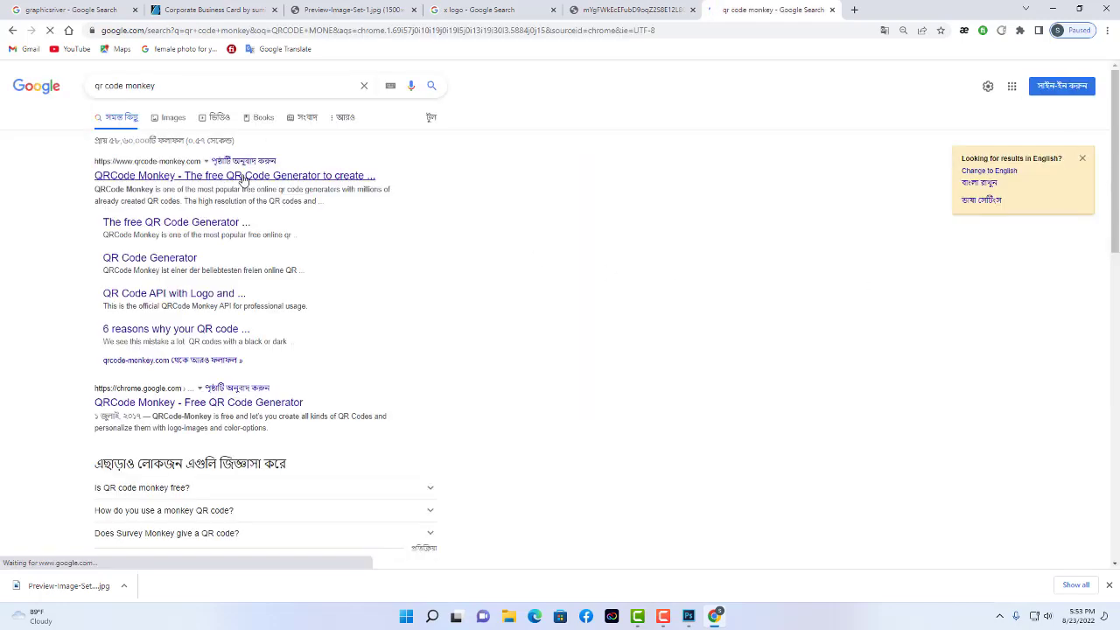
{"action": "left_click", "coordinate": [244, 175]}
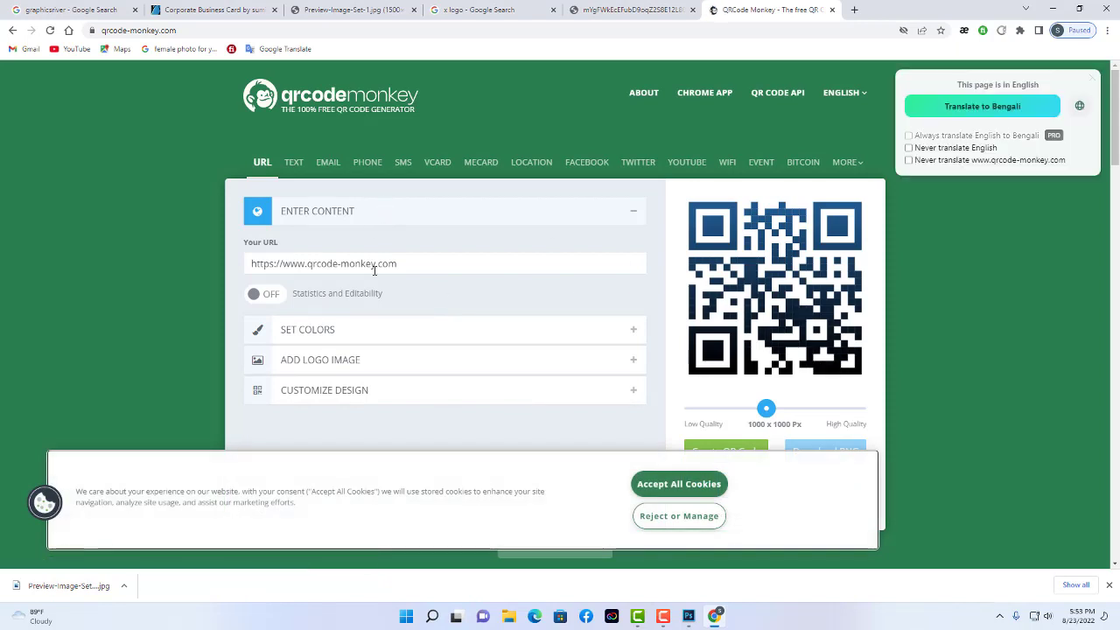
Replace the default URL in the Your URL field with a Facebook profile address.
{"action": "left_click_drag", "start_coordinate": [406, 266], "coordinate": [251, 265]}
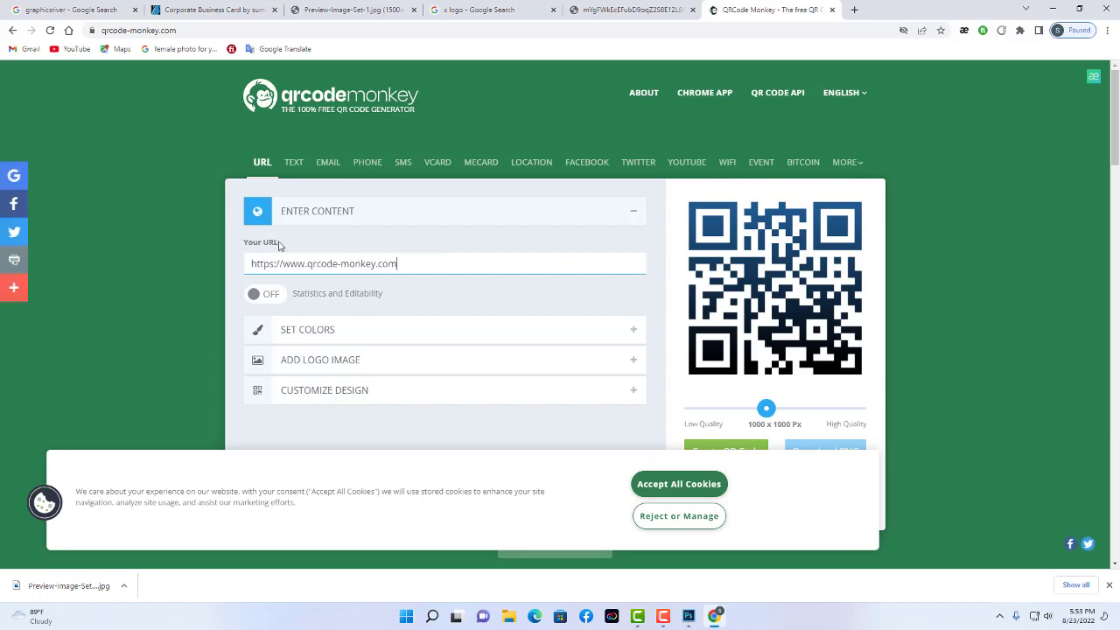
{"action": "type", "text": "WWW"}
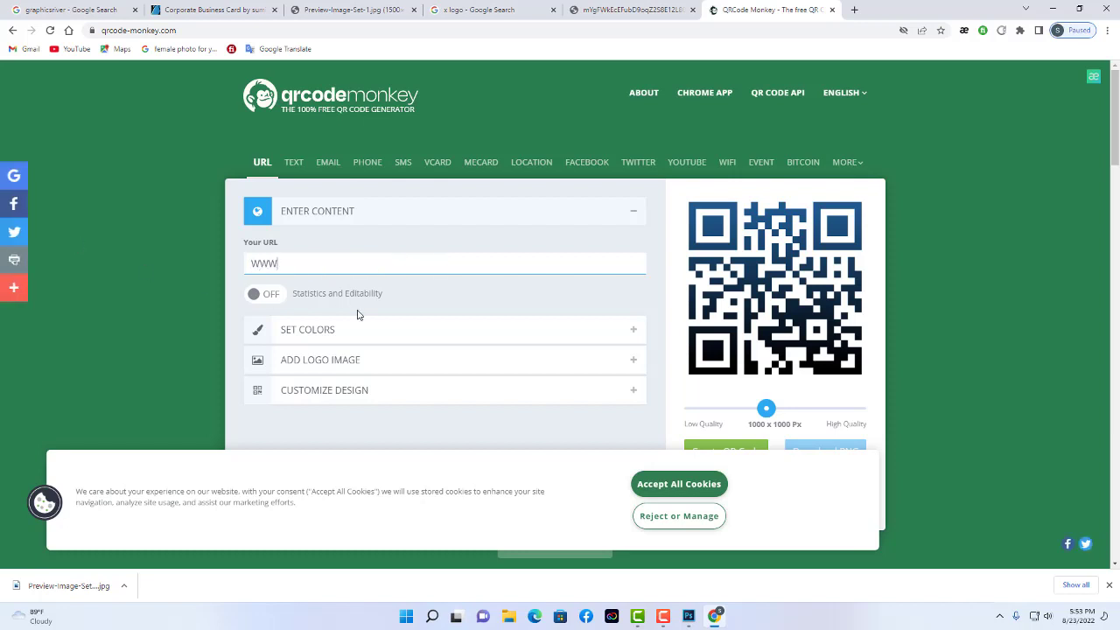
{"action": "key", "text": "BackSpace"}
{"action": "key", "text": "BackSpace"}
{"action": "key", "text": "BackSpace"}
{"action": "type", "text": "W"}
{"action": "key", "text": "BackSpace"}
{"action": "type", "text": "www"}
{"action": "key", "text": "BackSpace"}
{"action": "key", "text": "BackSpace"}
{"action": "key", "text": "BackSpace"}
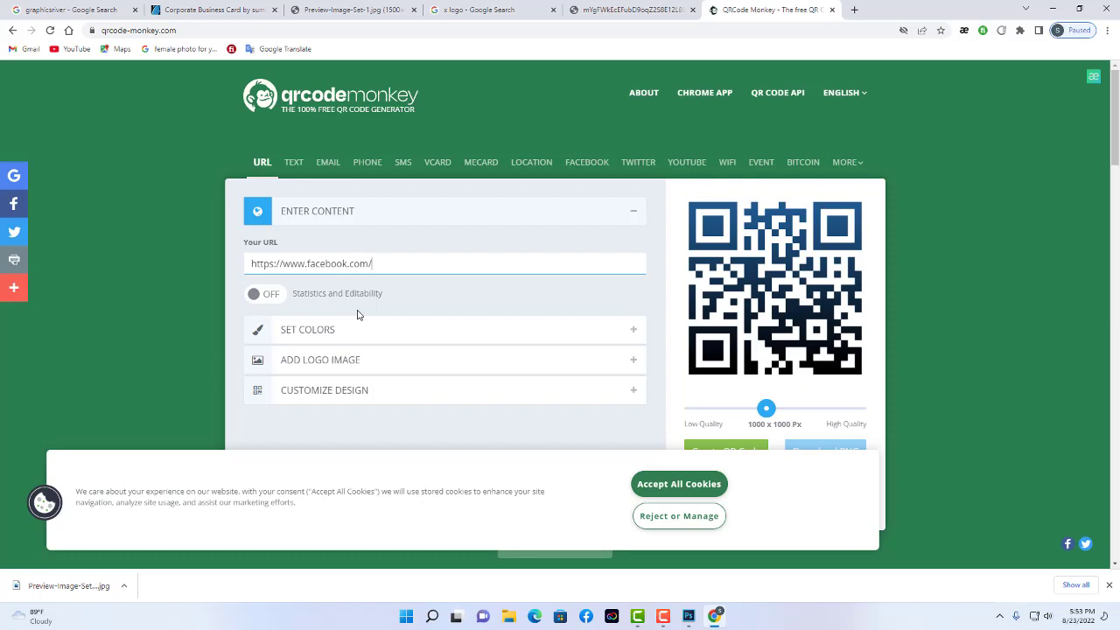
Generate a new QR code for the entered Facebook URL.
{"action": "left_click_drag", "start_coordinate": [456, 265], "coordinate": [83, 264]}
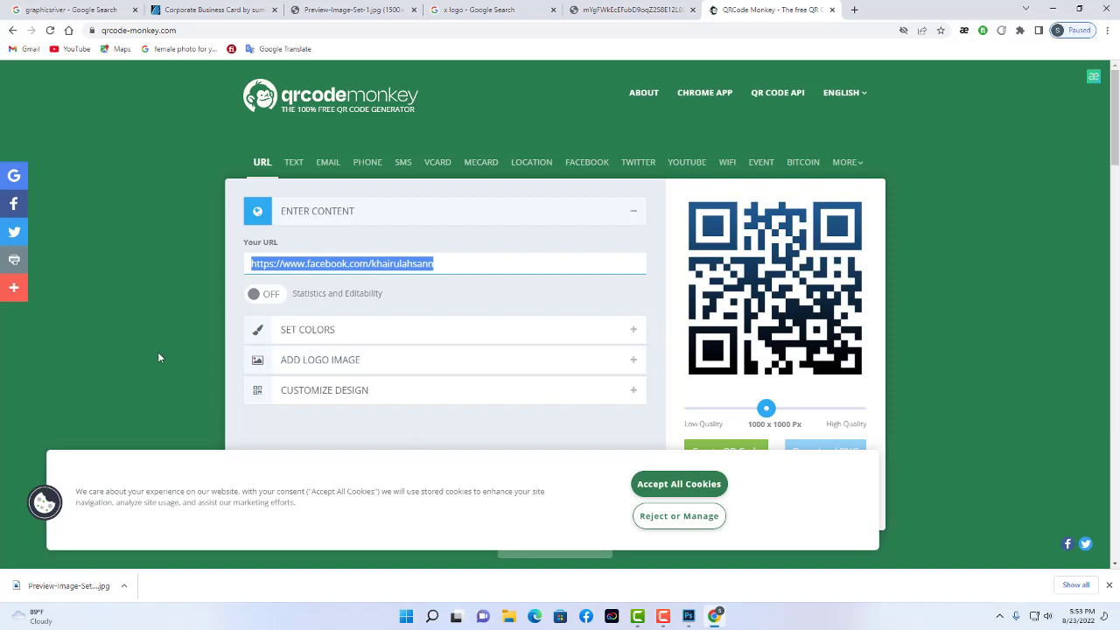
{"action": "scroll", "coordinate": [695, 343], "scroll_direction": "down", "scroll_amount": 3}
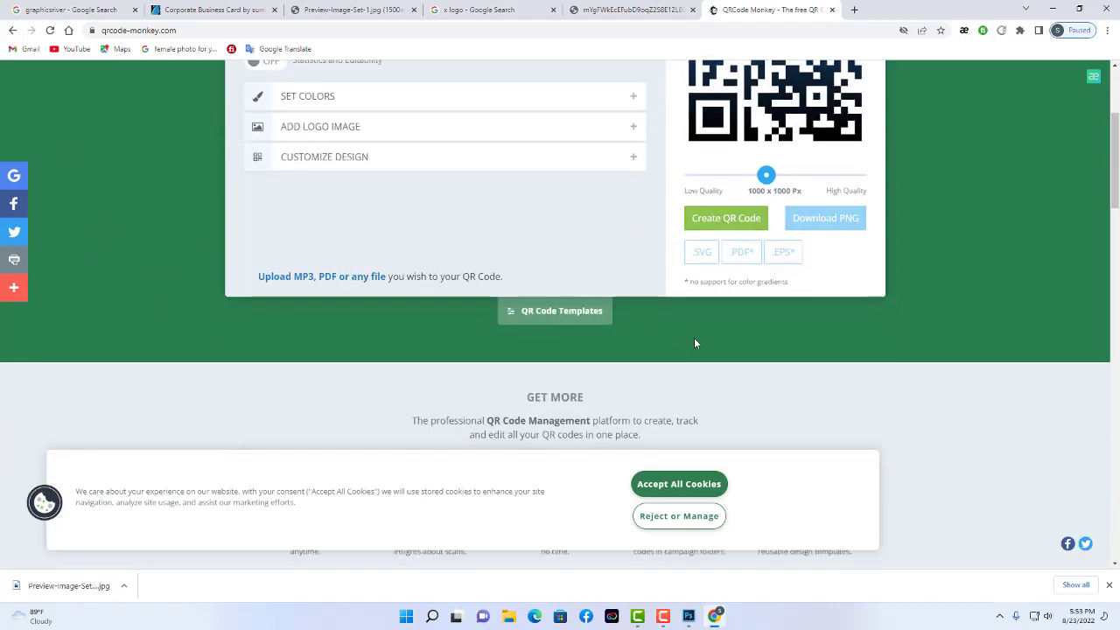
{"action": "scroll", "coordinate": [613, 293], "scroll_direction": "up", "scroll_amount": 2}
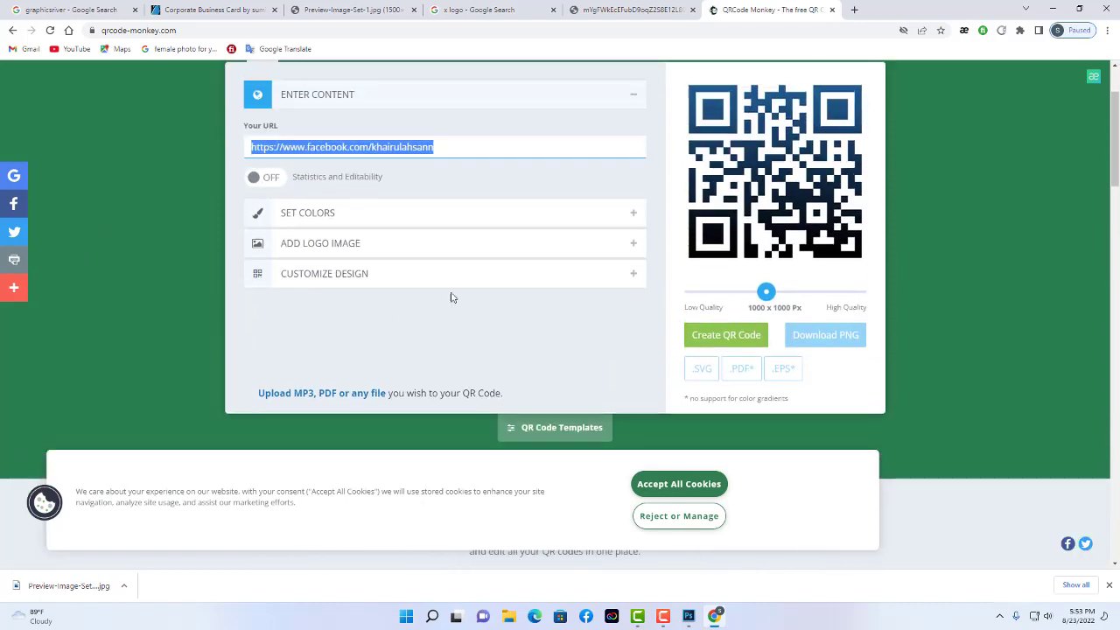
{"action": "left_click", "coordinate": [743, 344]}
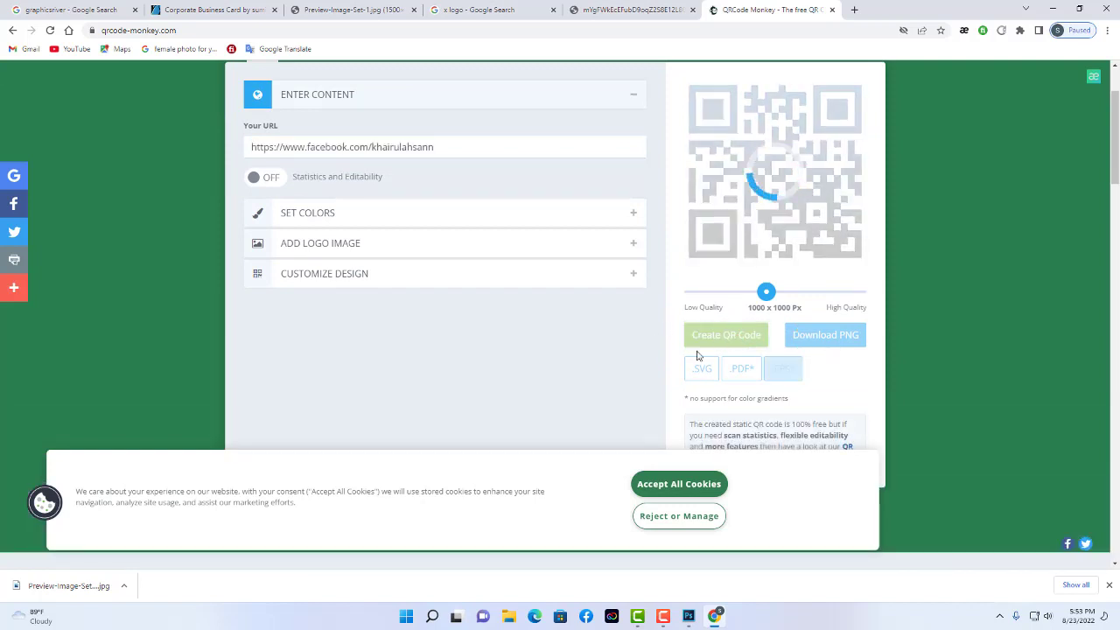
{"action": "scroll", "coordinate": [890, 335], "scroll_direction": "up", "scroll_amount": 2}
{"action": "scroll", "coordinate": [908, 325], "scroll_direction": "down", "scroll_amount": 1}
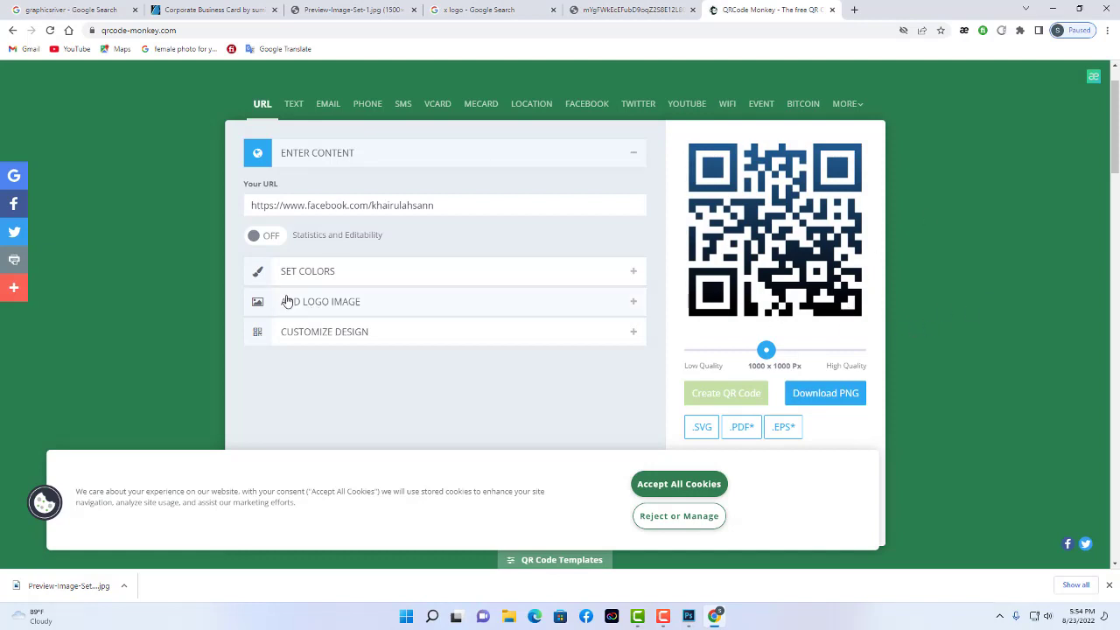
Set the QR code foreground colour to pure black and regenerate it.
{"action": "left_click", "coordinate": [344, 277]}
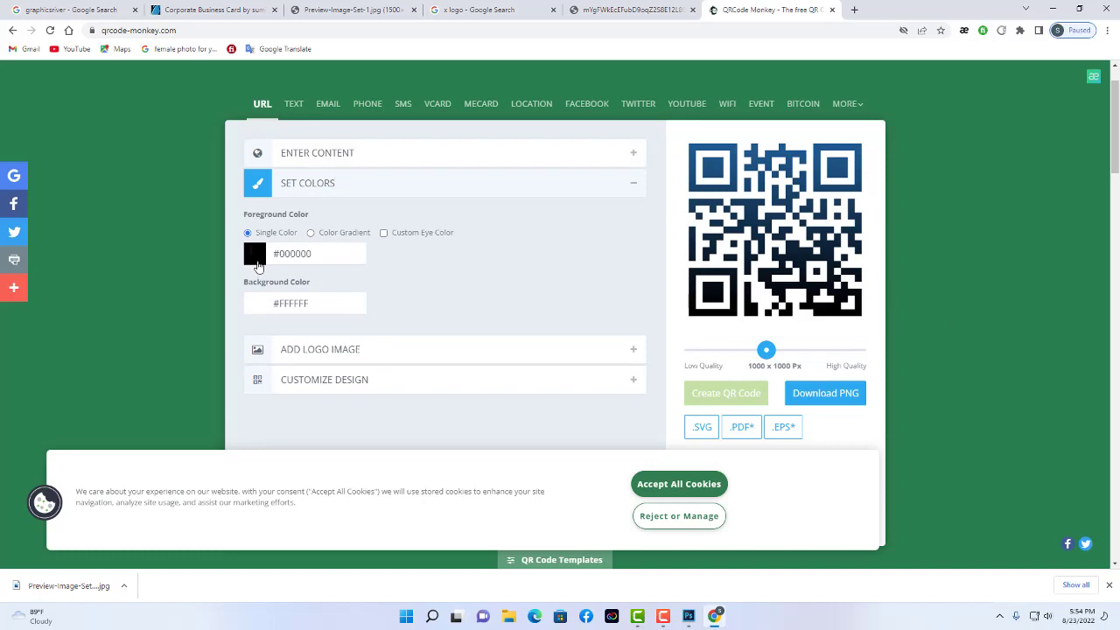
{"action": "left_click", "coordinate": [255, 254]}
{"action": "left_click_drag", "start_coordinate": [252, 320], "coordinate": [245, 355]}
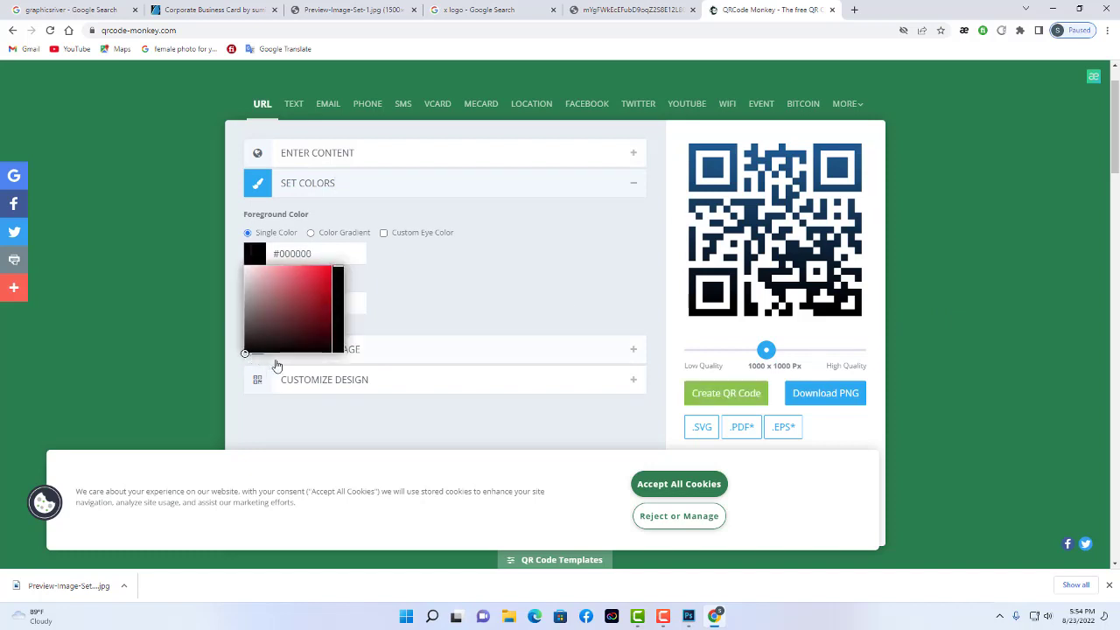
{"action": "left_click", "coordinate": [487, 308]}
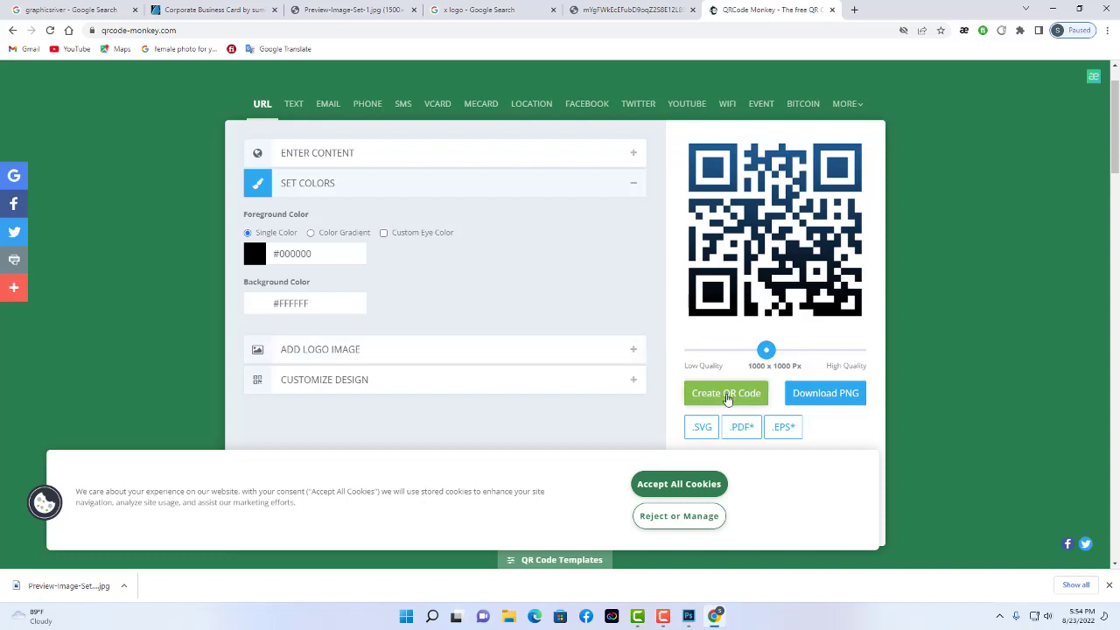
{"action": "left_click", "coordinate": [726, 397]}
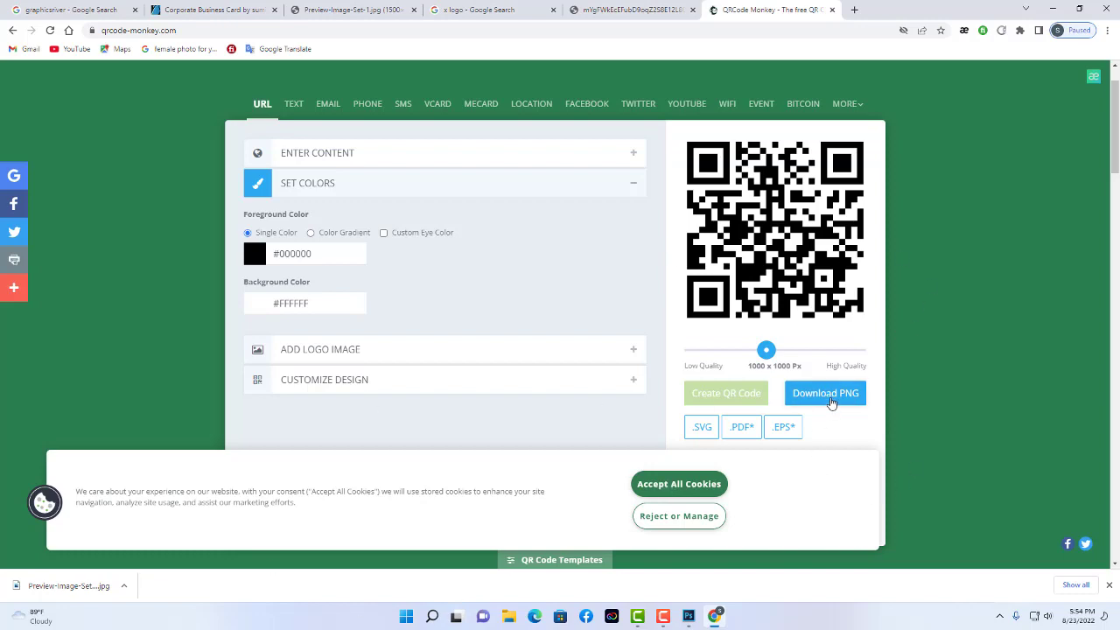
Download the QR code as qr-code.png and show it in its folder.
{"action": "left_click", "coordinate": [833, 398]}
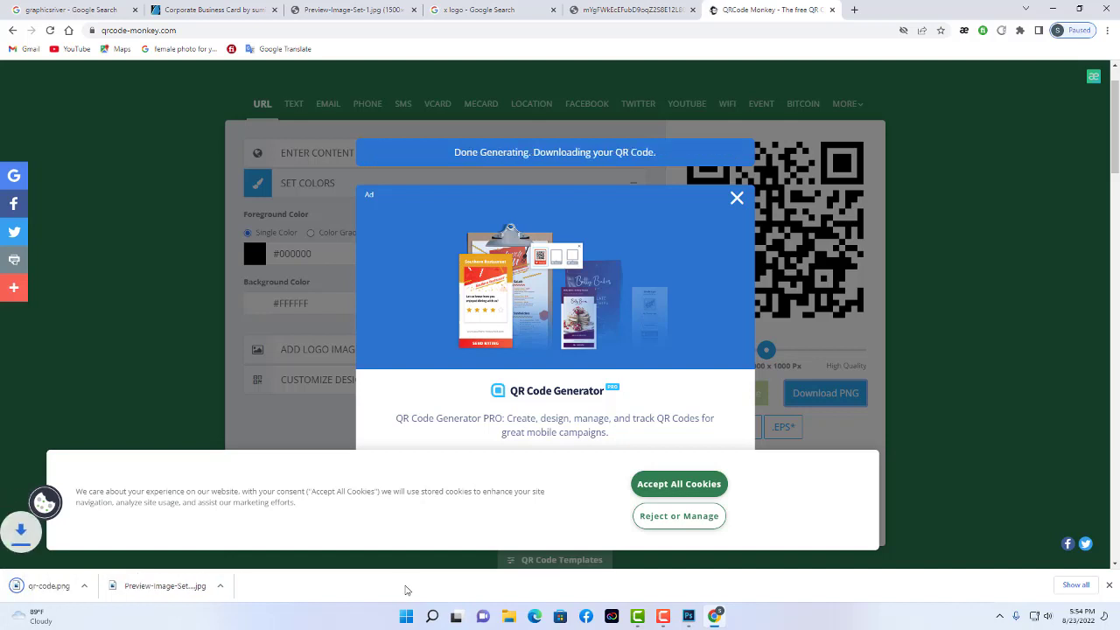
{"action": "left_click", "coordinate": [123, 585]}
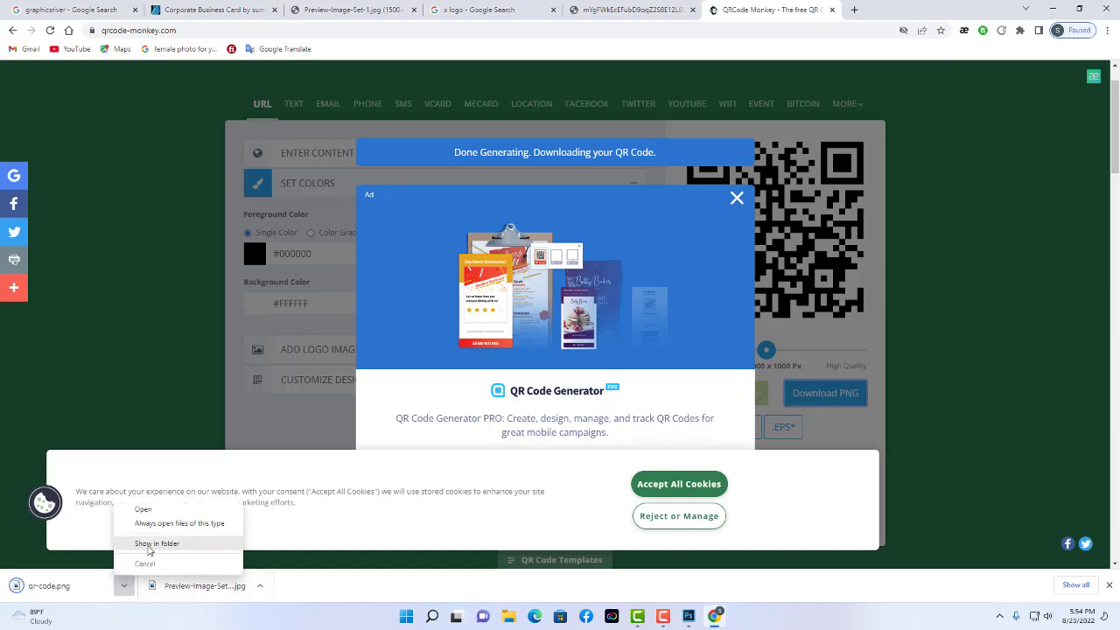
{"action": "left_click", "coordinate": [148, 546]}
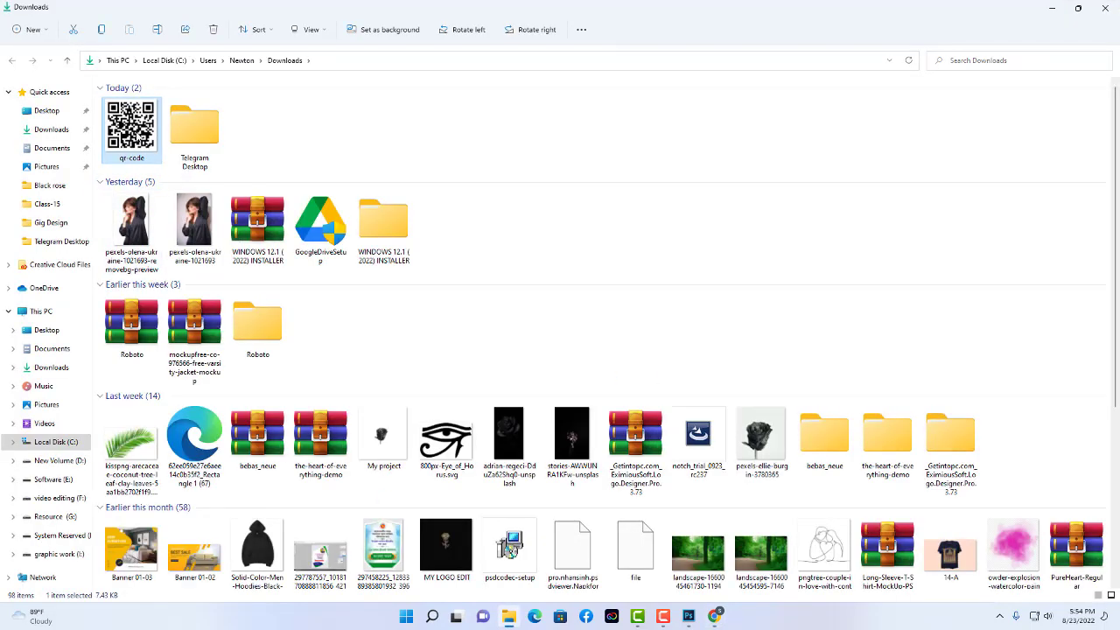
Drag the qr-code image from Downloads over to Photoshop to bring the business card forward.
{"action": "left_click_drag", "start_coordinate": [140, 136], "coordinate": [687, 500]}
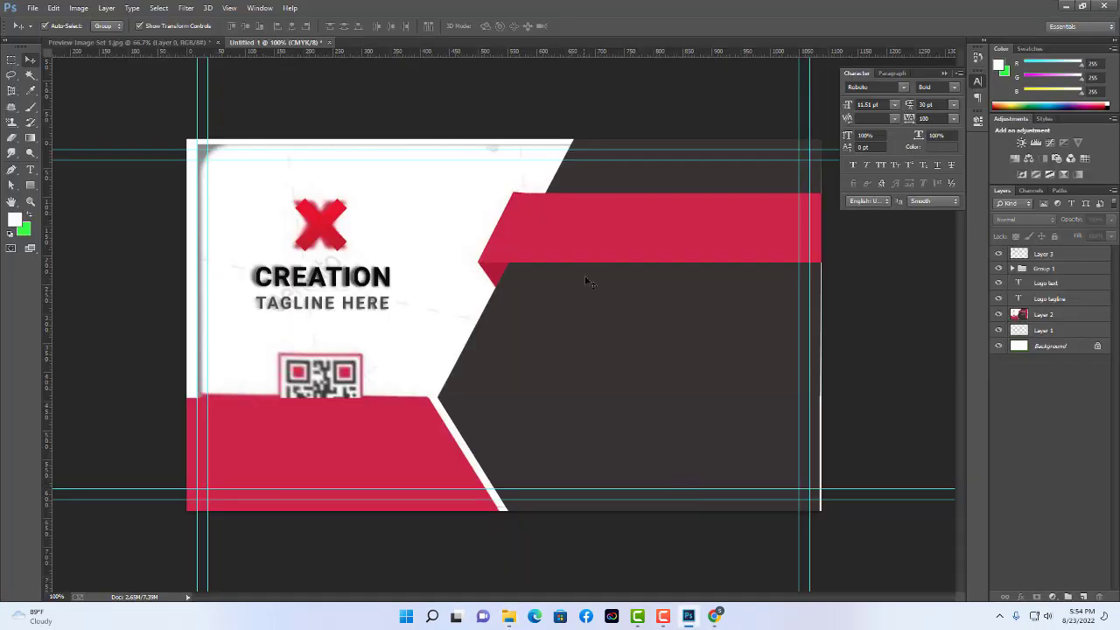
Open qr-code.png from Downloads and move it into the business card as Layer 4.
{"action": "left_click", "coordinate": [409, 256]}
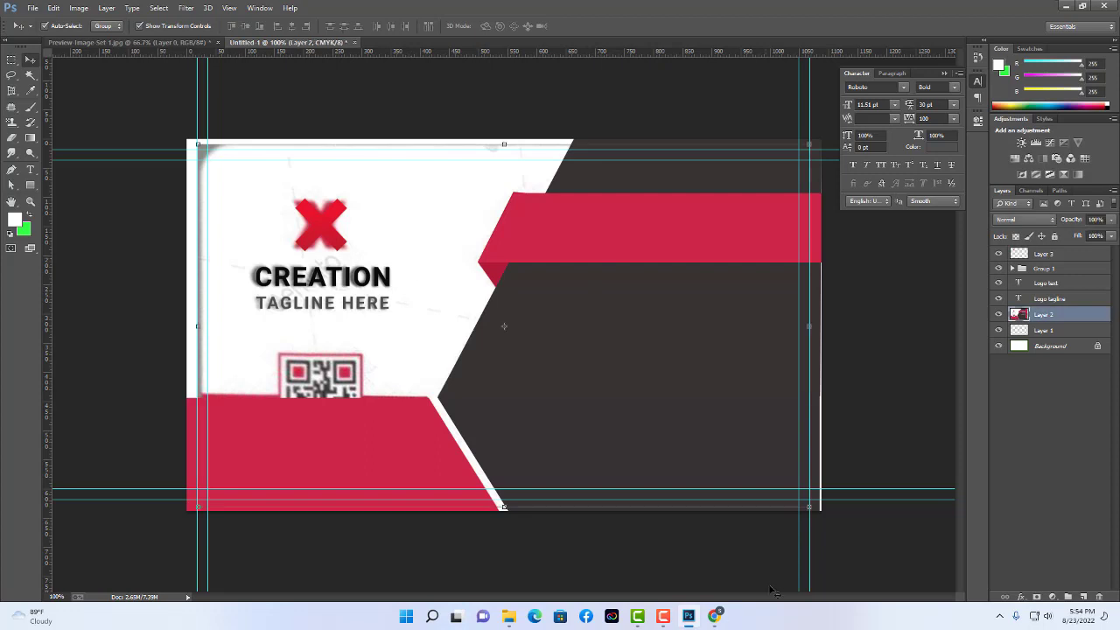
{"action": "left_click", "coordinate": [328, 125]}
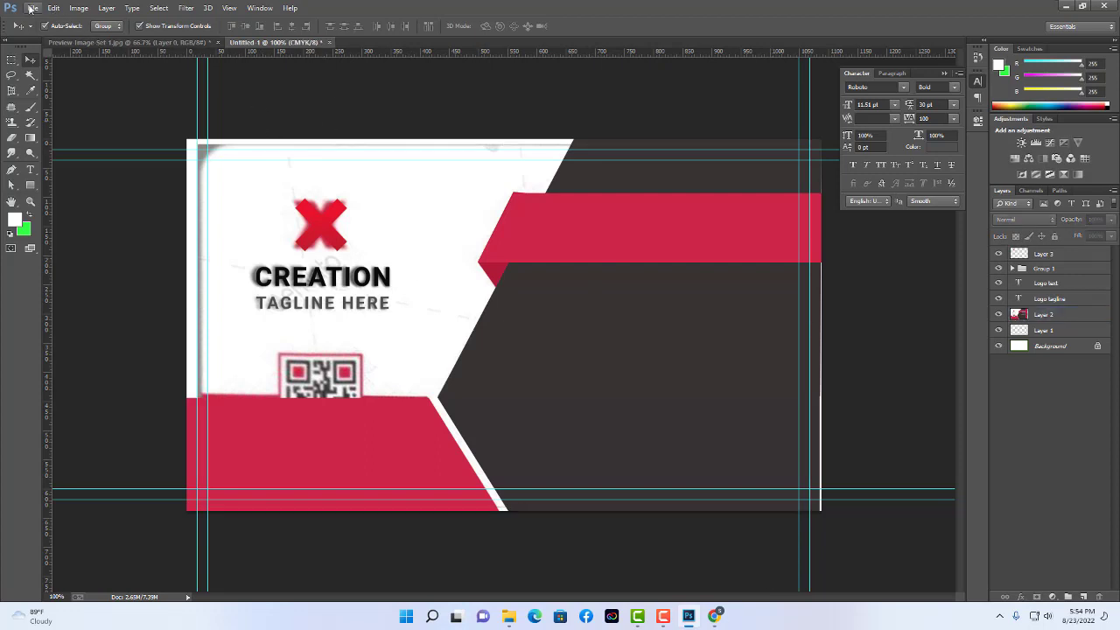
{"action": "left_click", "coordinate": [32, 8]}
{"action": "left_click", "coordinate": [46, 32]}
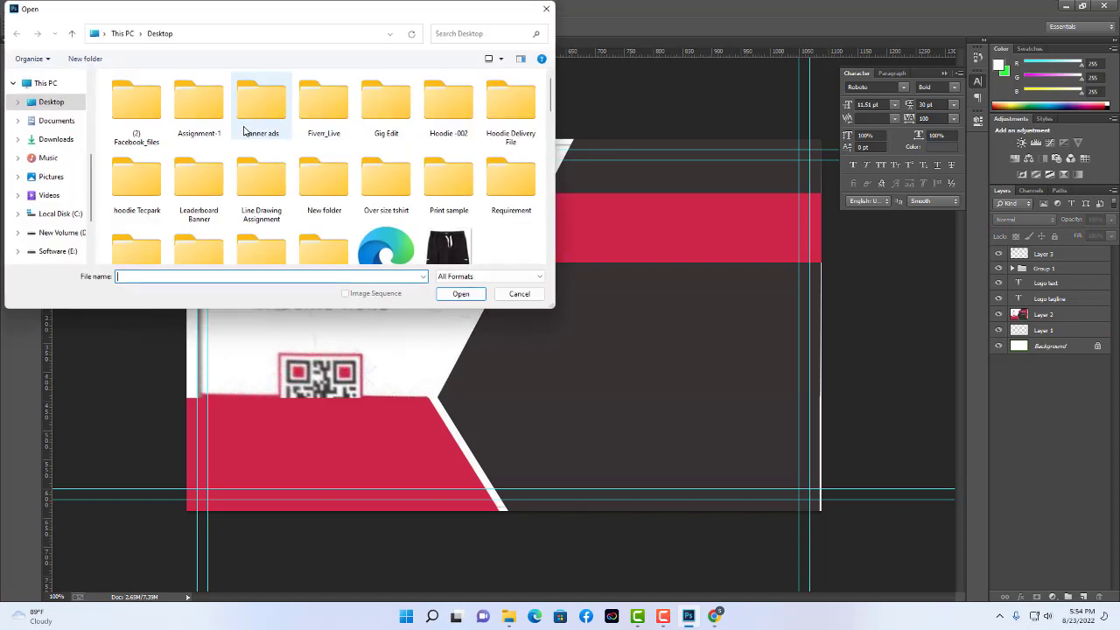
{"action": "left_click", "coordinate": [70, 139]}
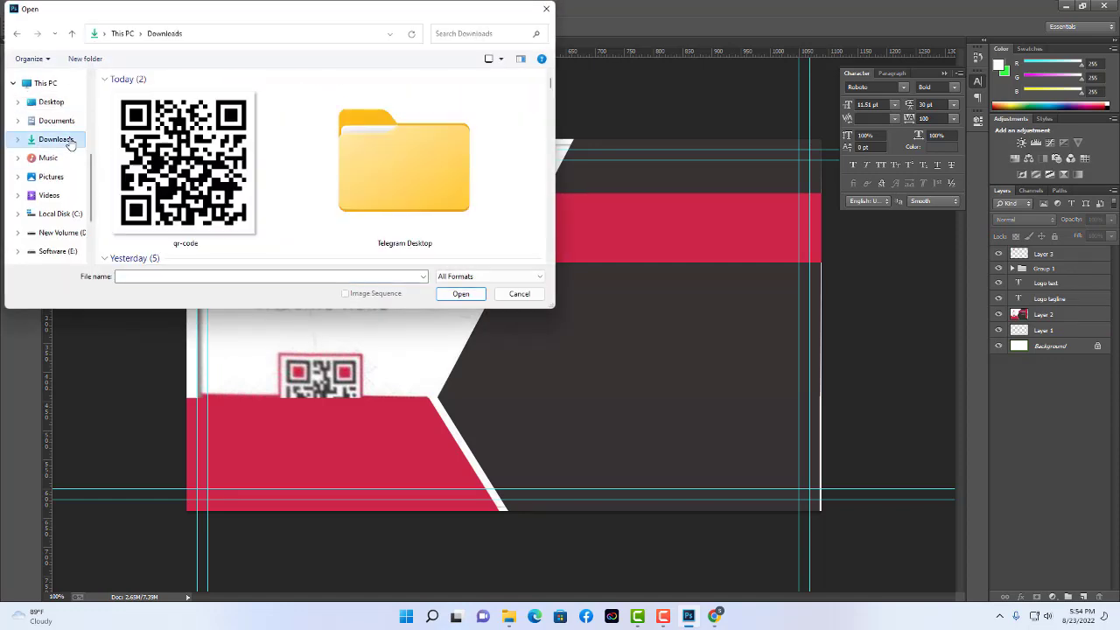
{"action": "left_click", "coordinate": [182, 162]}
{"action": "left_click", "coordinate": [458, 294]}
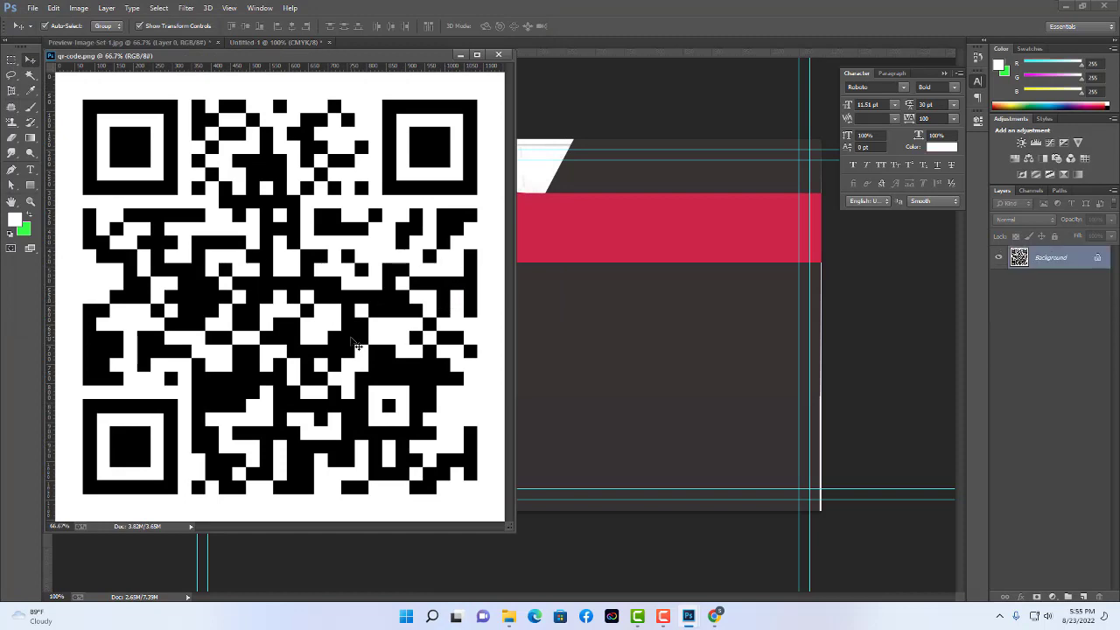
{"action": "left_click_drag", "start_coordinate": [586, 380], "coordinate": [586, 380]}
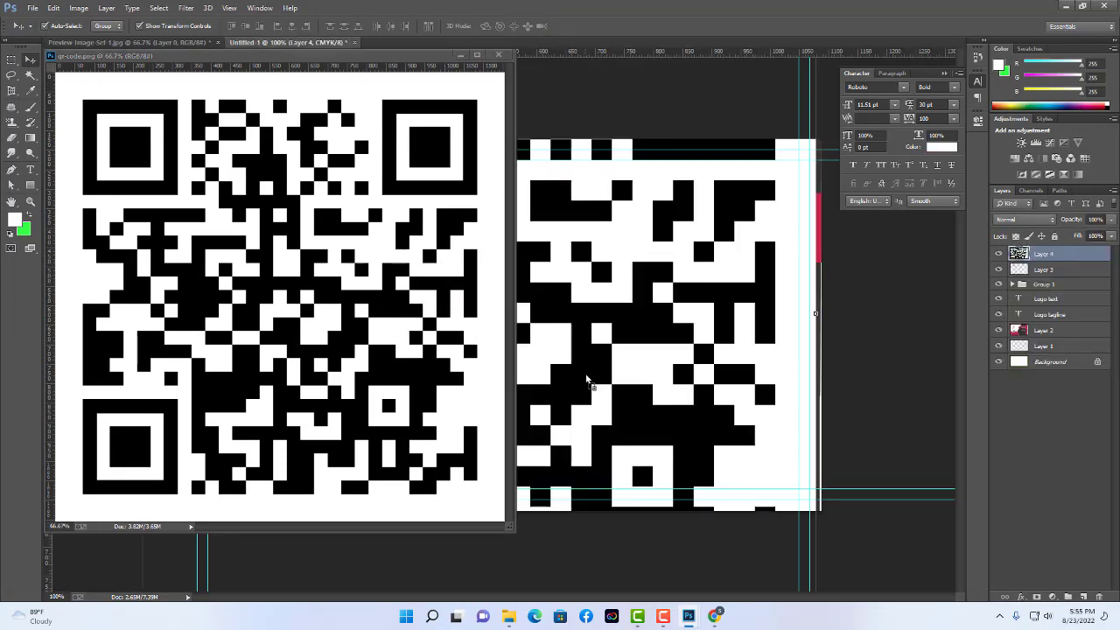
{"action": "left_click", "coordinate": [501, 56]}
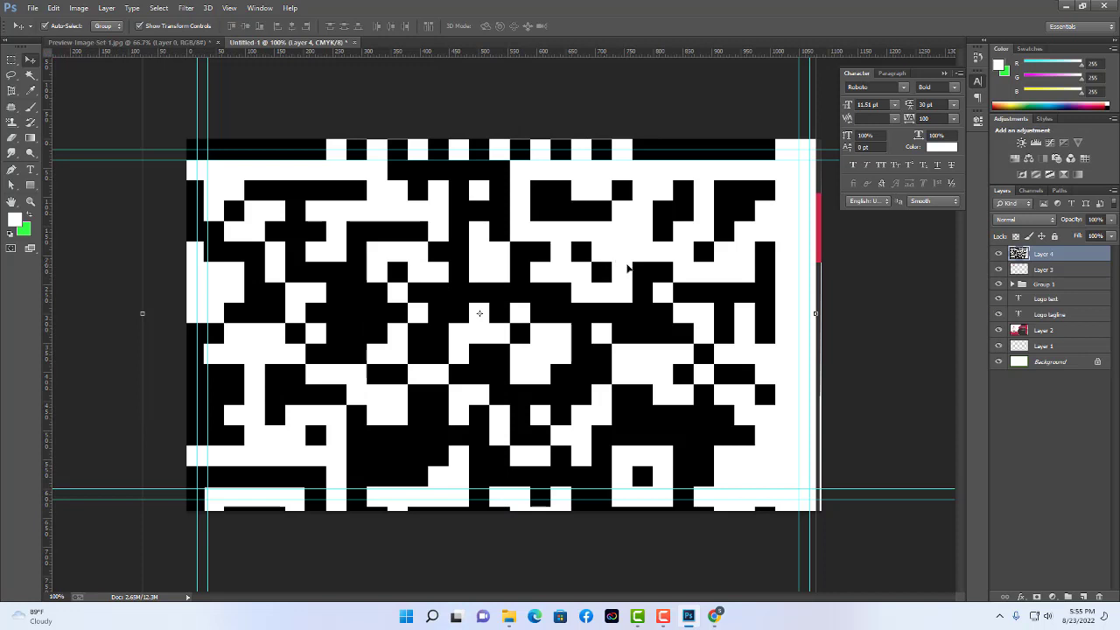
Scale the QR code down to about a quarter size and fit it below the TAGLINE HERE text.
{"action": "left_click_drag", "start_coordinate": [636, 268], "coordinate": [573, 411]}
{"action": "left_click_drag", "start_coordinate": [725, 226], "coordinate": [511, 291]}
{"action": "left_click_drag", "start_coordinate": [491, 457], "coordinate": [365, 373]}
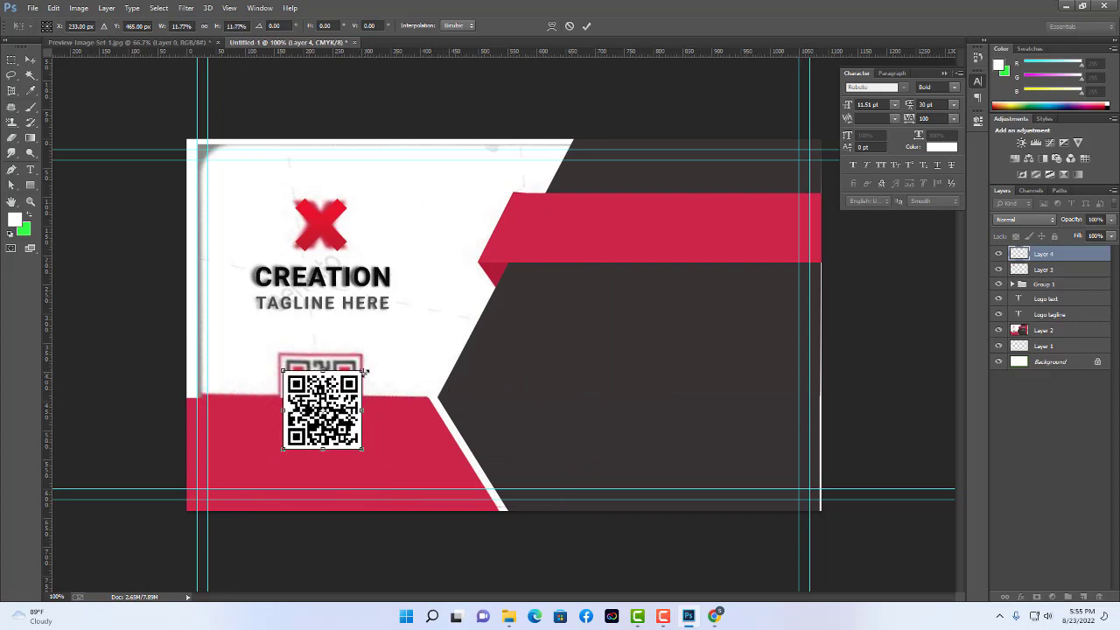
{"action": "key", "text": "Return"}
{"action": "left_click_drag", "start_coordinate": [338, 412], "coordinate": [339, 399]}
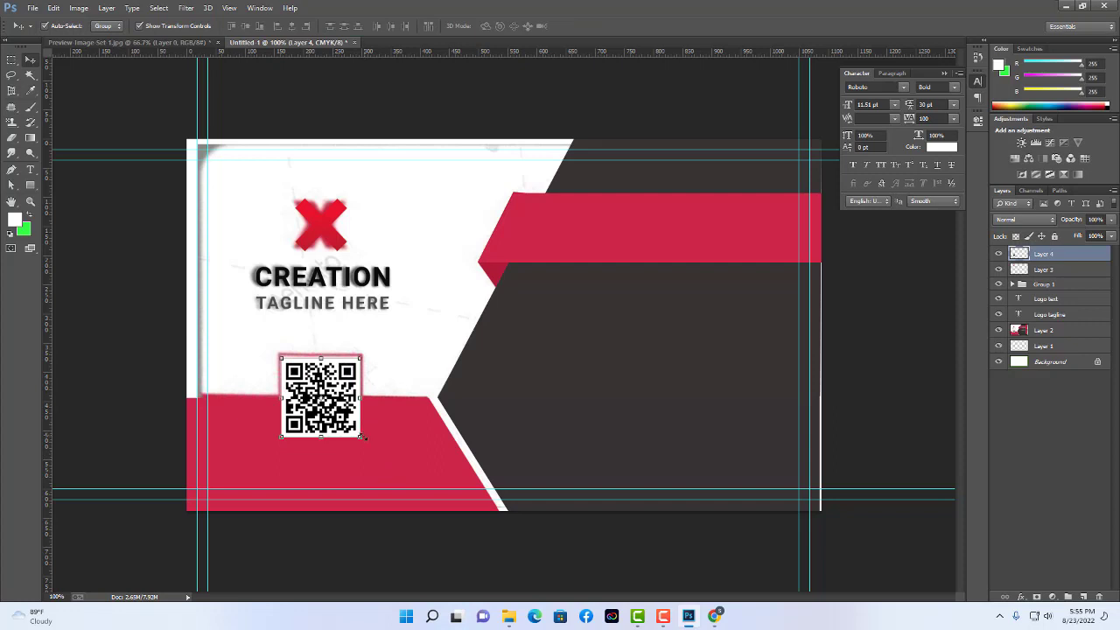
{"action": "left_click_drag", "start_coordinate": [360, 444], "coordinate": [361, 442]}
{"action": "key", "text": "Return"}
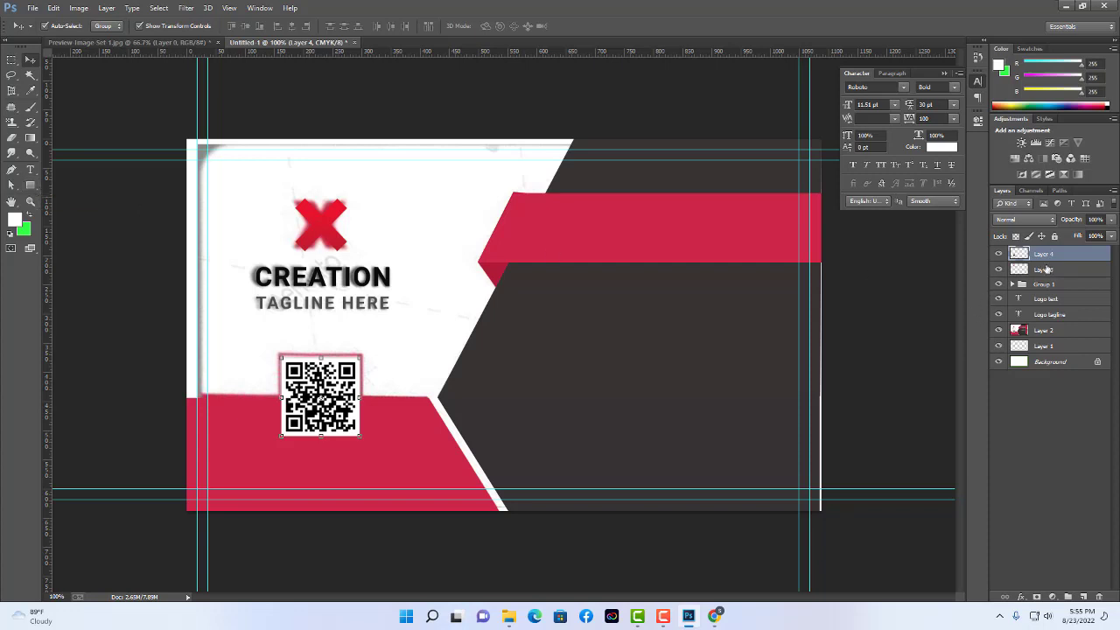
Add a 7 px outside stroke in the card's red (#d12b45) to the QR code layer.
{"action": "double_click", "coordinate": [1073, 256]}
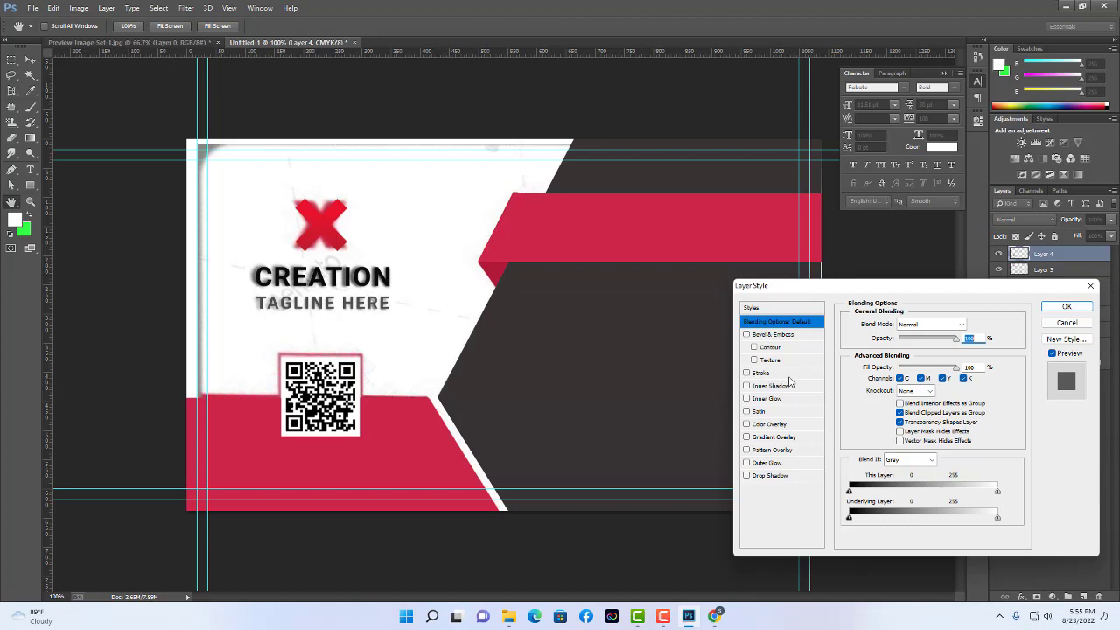
{"action": "left_click", "coordinate": [789, 376]}
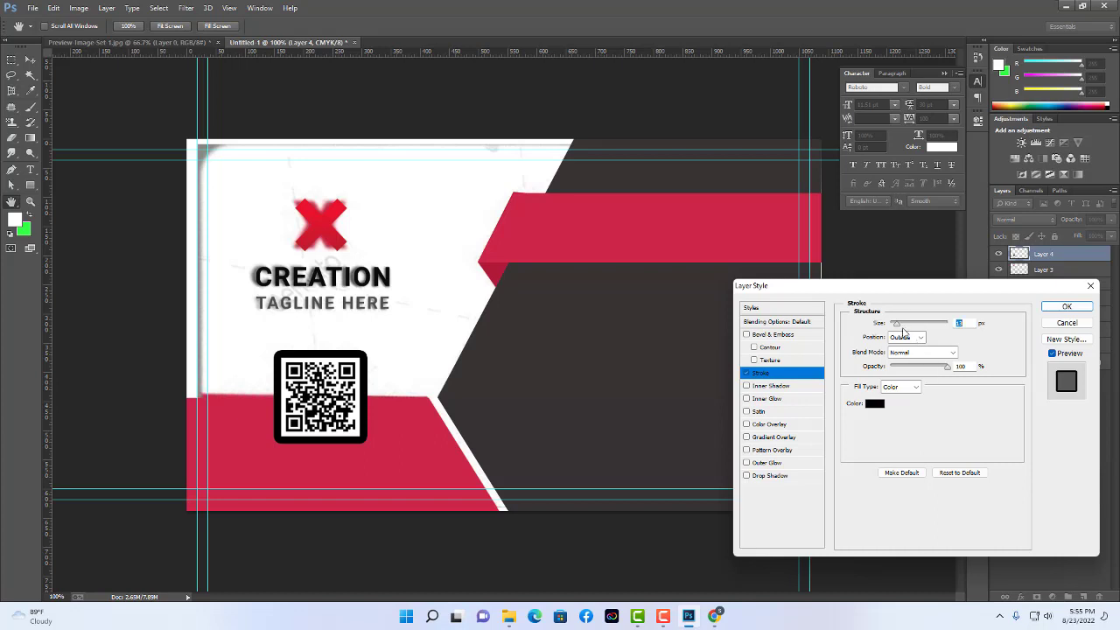
{"action": "left_click_drag", "start_coordinate": [895, 327], "coordinate": [894, 328]}
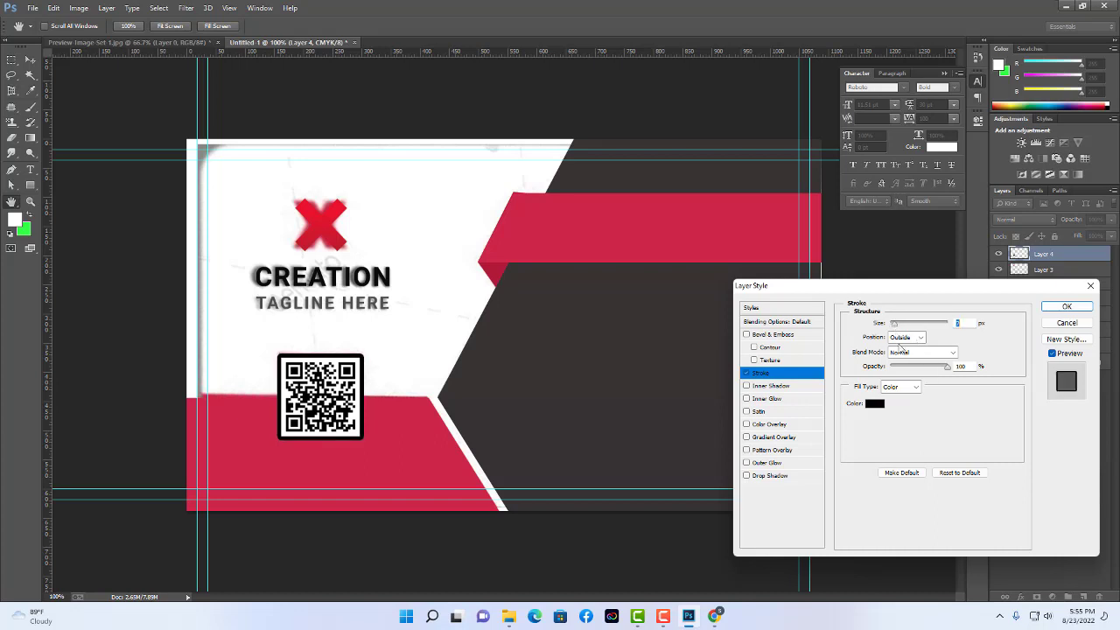
{"action": "left_click", "coordinate": [874, 403]}
{"action": "left_click", "coordinate": [447, 462]}
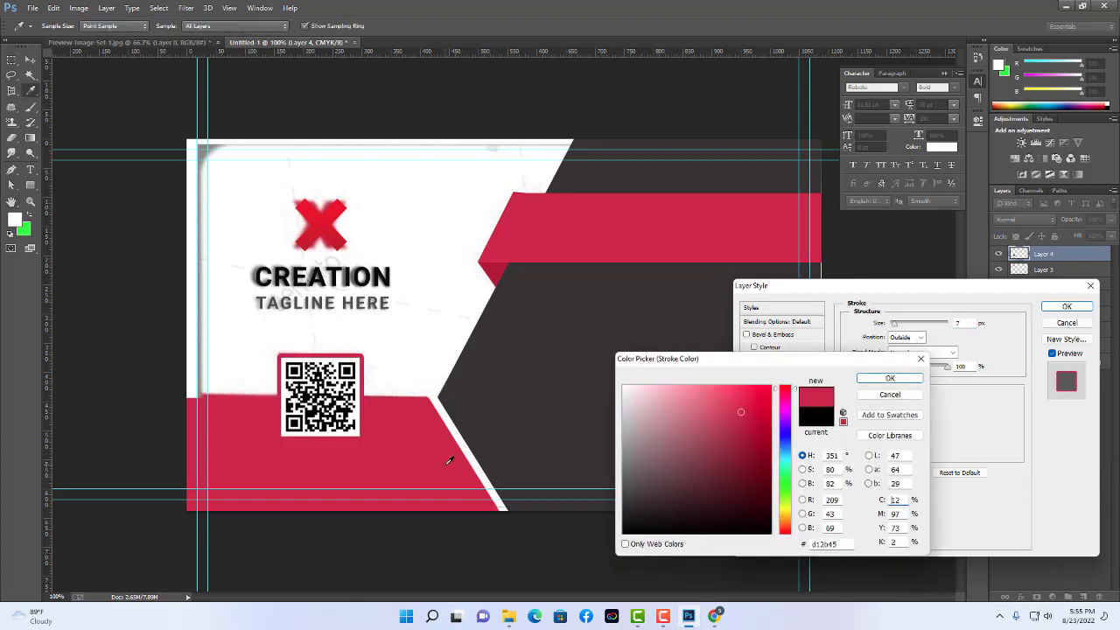
{"action": "left_click", "coordinate": [889, 378]}
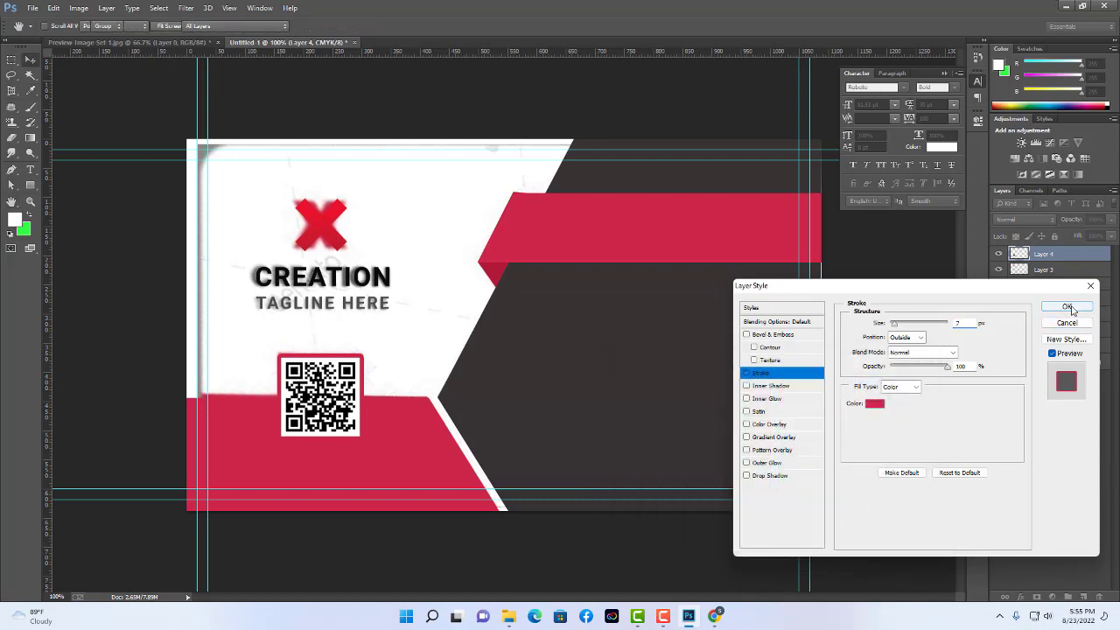
{"action": "left_click", "coordinate": [1066, 306]}
{"action": "left_click", "coordinate": [591, 555]}
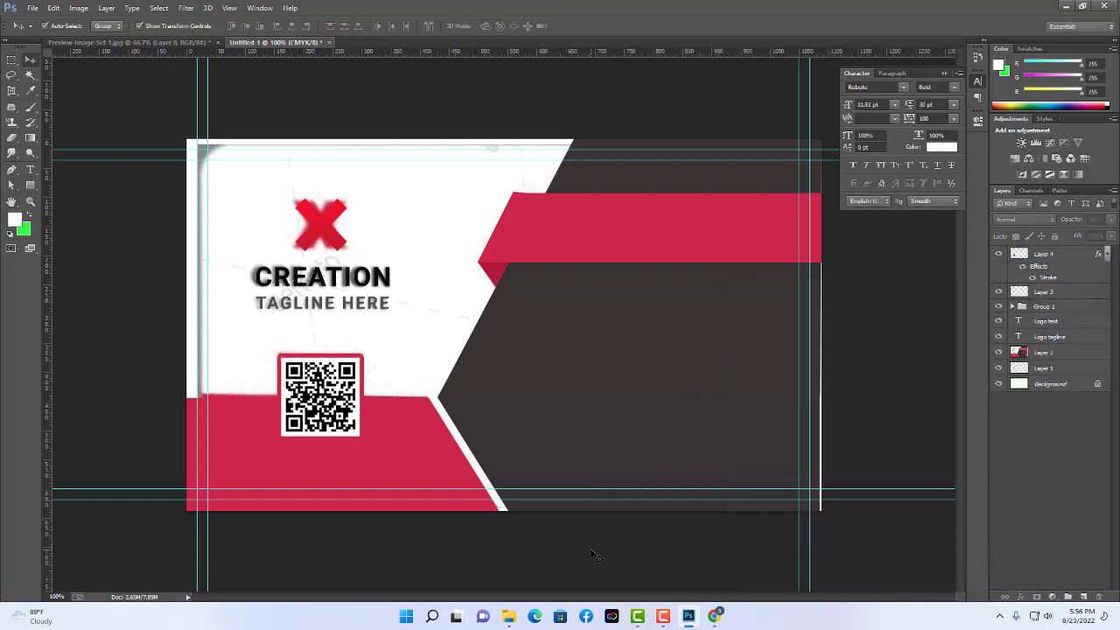
{"action": "left_click", "coordinate": [678, 320]}
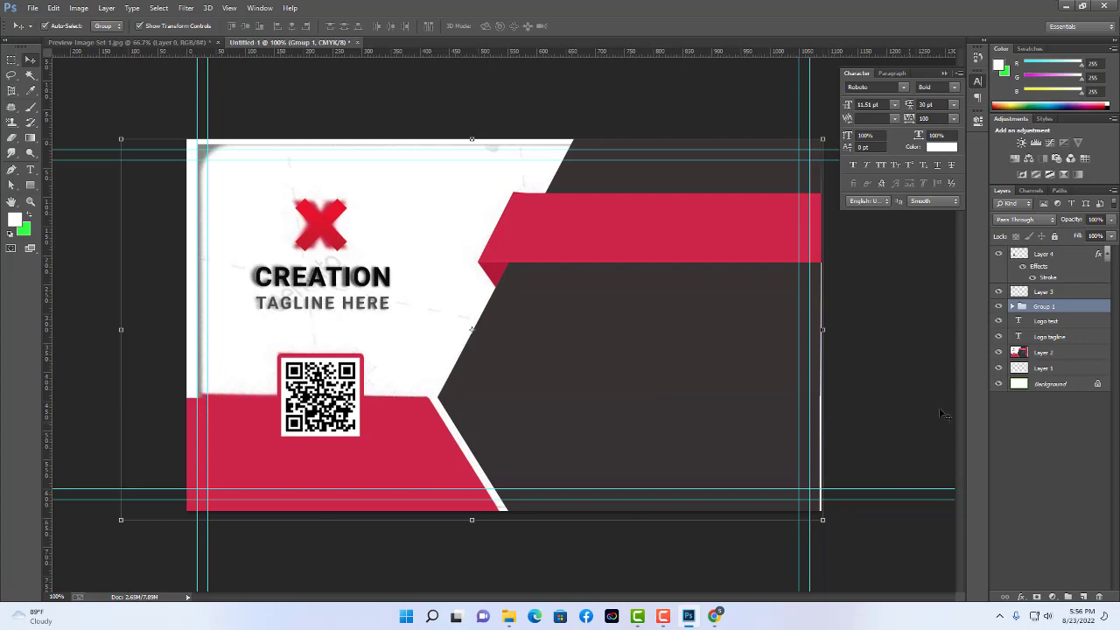
Group the red X, Logo text and Logo tagline layers into a group named Logo.
{"action": "left_click", "coordinate": [915, 399]}
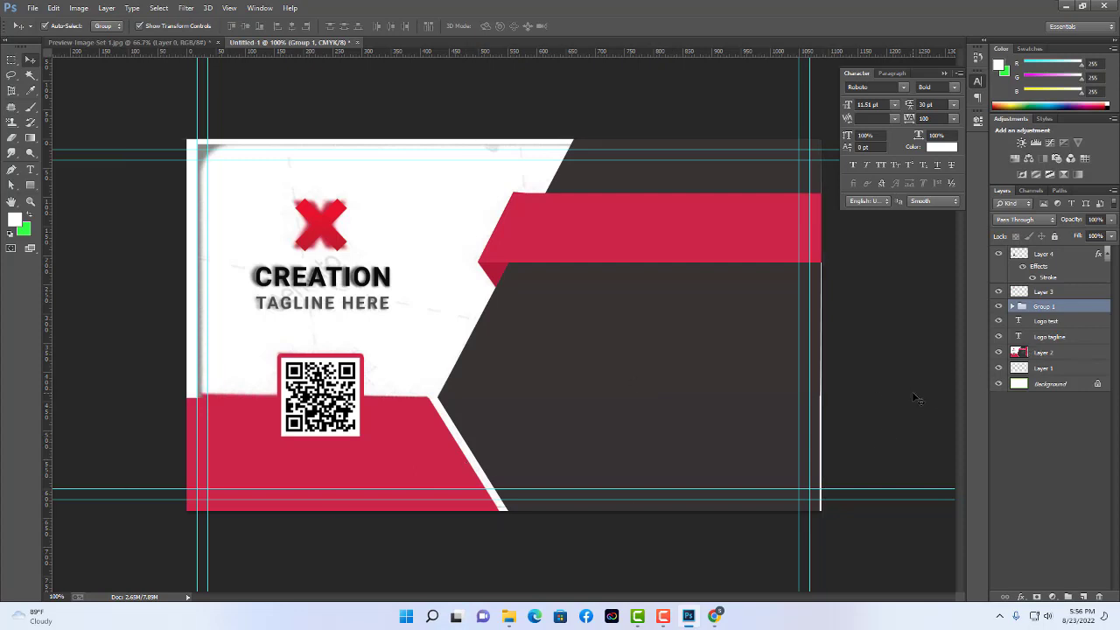
{"action": "left_click", "coordinate": [327, 223]}
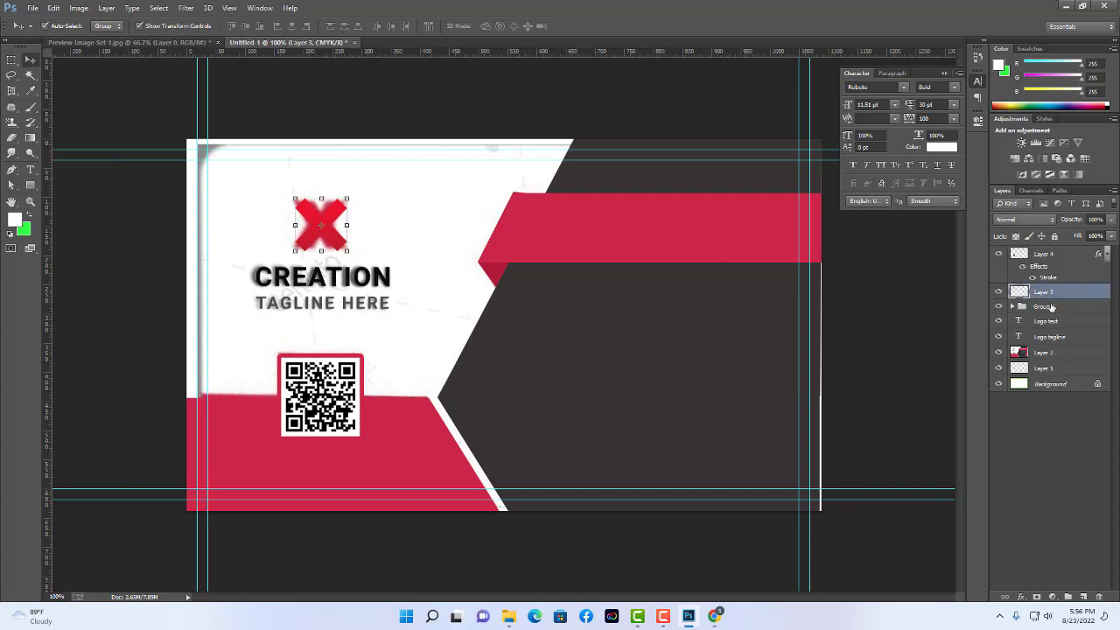
{"action": "left_click", "coordinate": [1050, 326], "text": "ctrl"}
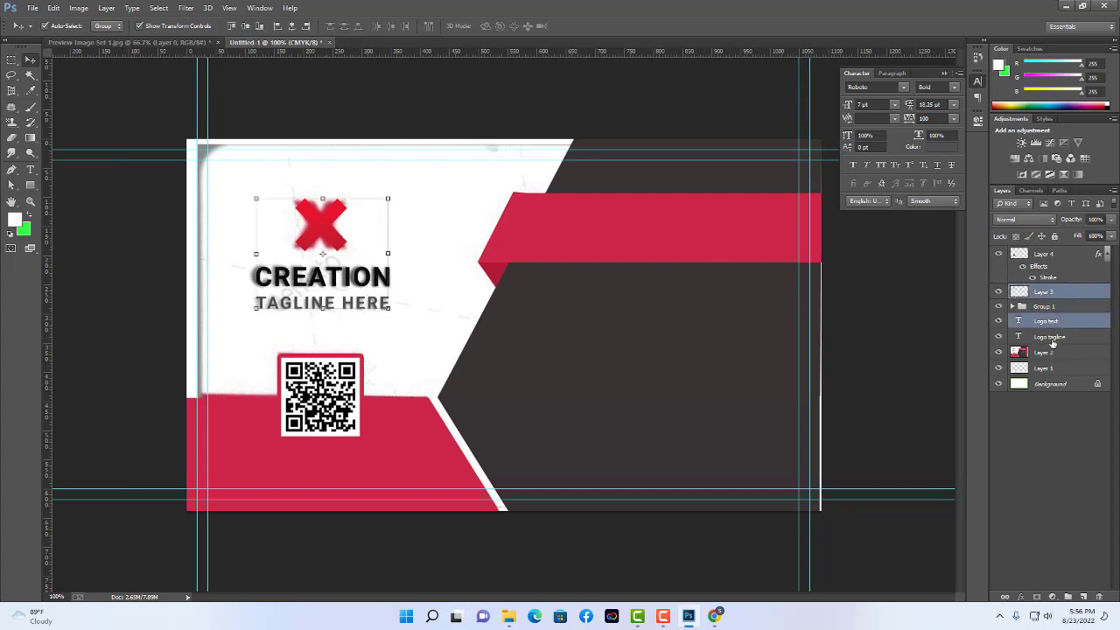
{"action": "left_click", "coordinate": [1053, 340], "text": "ctrl"}
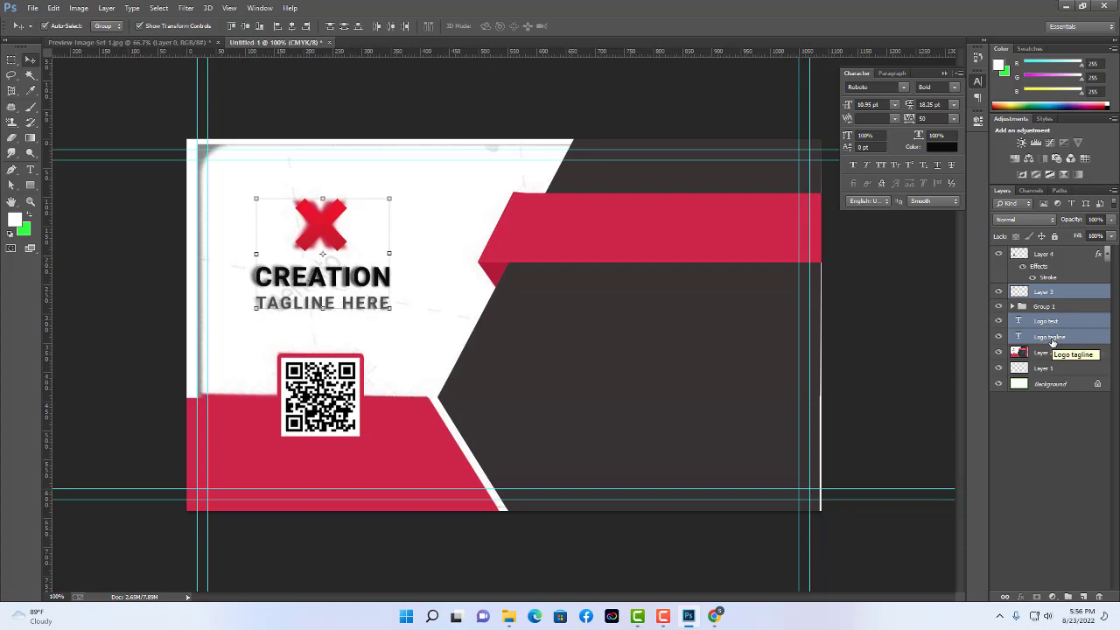
{"action": "key", "text": "ctrl+g"}
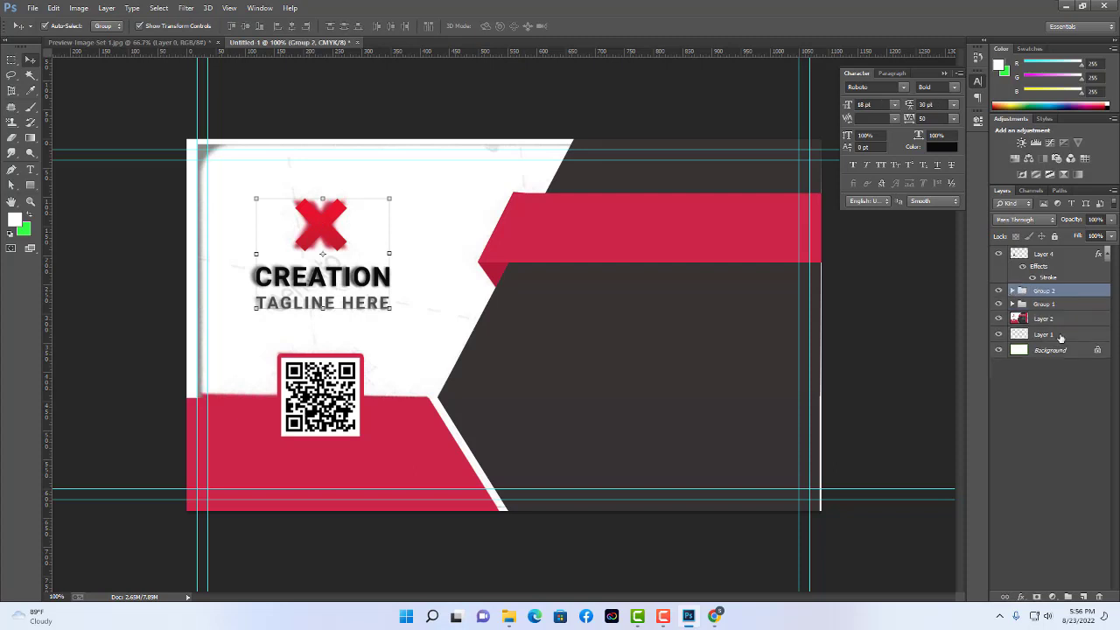
{"action": "double_click", "coordinate": [1049, 291]}
{"action": "type", "text": "Logo"}
{"action": "key", "text": "Return"}
Toggle visibility of the Logo group and Group 1 to compare their contents.
{"action": "left_click", "coordinate": [998, 292]}
{"action": "left_click", "coordinate": [998, 292]}
{"action": "left_click", "coordinate": [998, 292]}
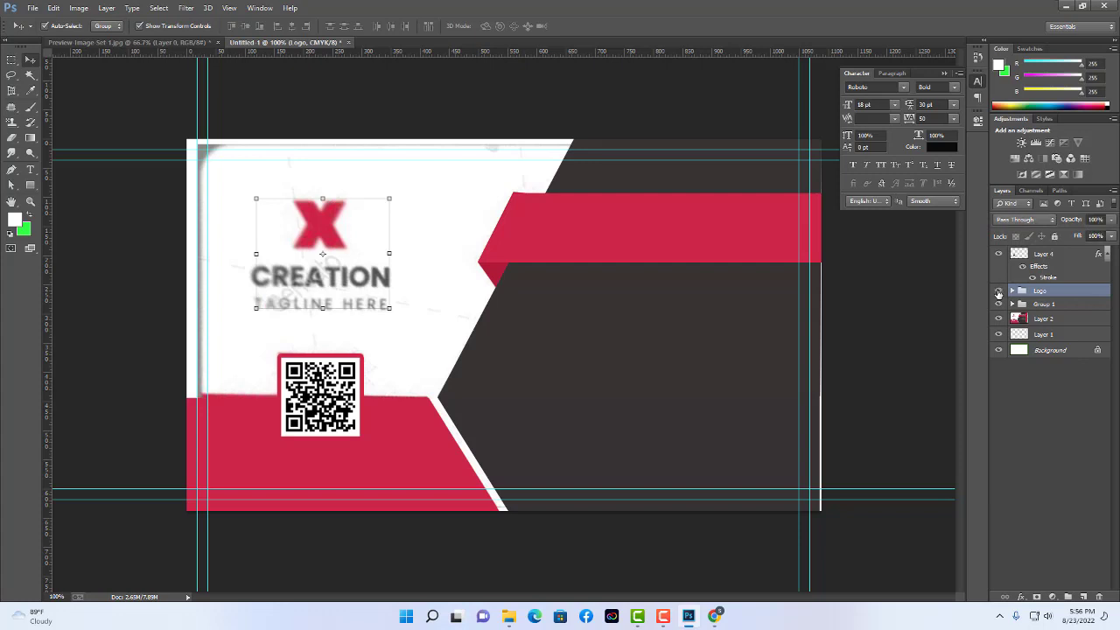
{"action": "left_click", "coordinate": [998, 292]}
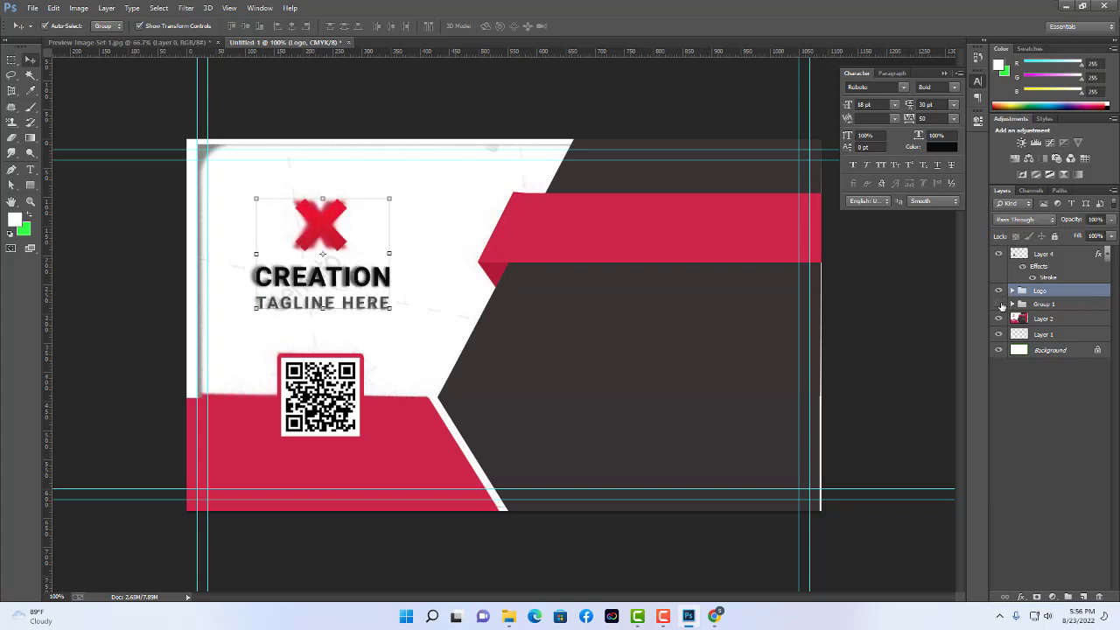
{"action": "left_click", "coordinate": [999, 303]}
{"action": "left_click", "coordinate": [998, 303]}
{"action": "left_click", "coordinate": [999, 304]}
{"action": "left_click", "coordinate": [998, 303]}
Rename Group 1 to Design and briefly toggle the QR code layer's visibility.
{"action": "left_click", "coordinate": [1062, 306]}
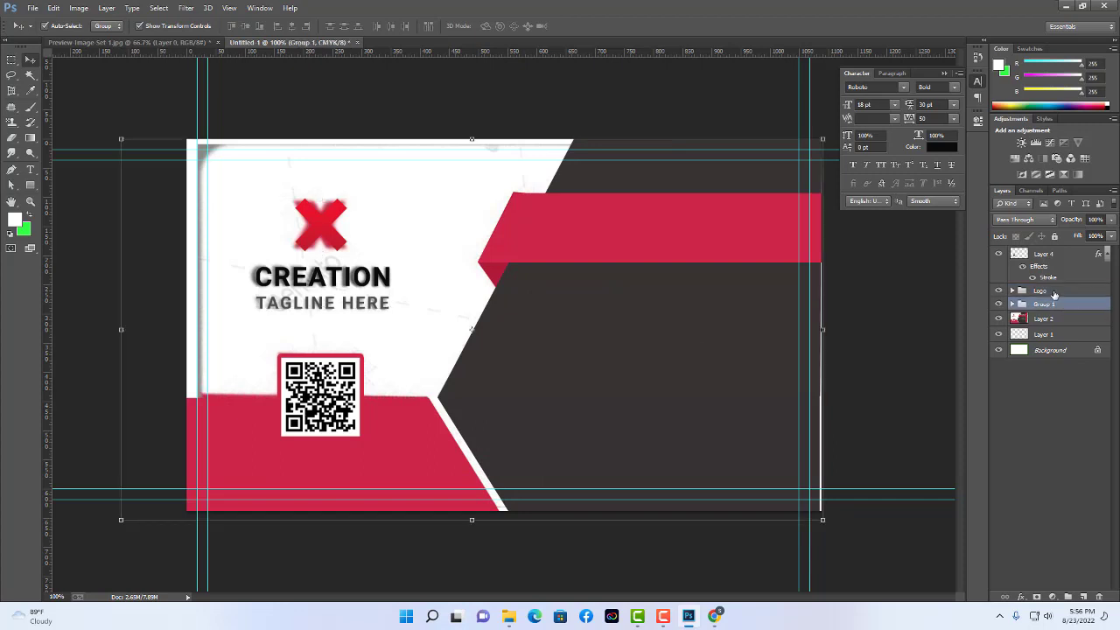
{"action": "left_click", "coordinate": [1054, 295]}
{"action": "double_click", "coordinate": [1054, 303]}
{"action": "type", "text": "Design"}
{"action": "key", "text": "Return"}
{"action": "left_click", "coordinate": [998, 253]}
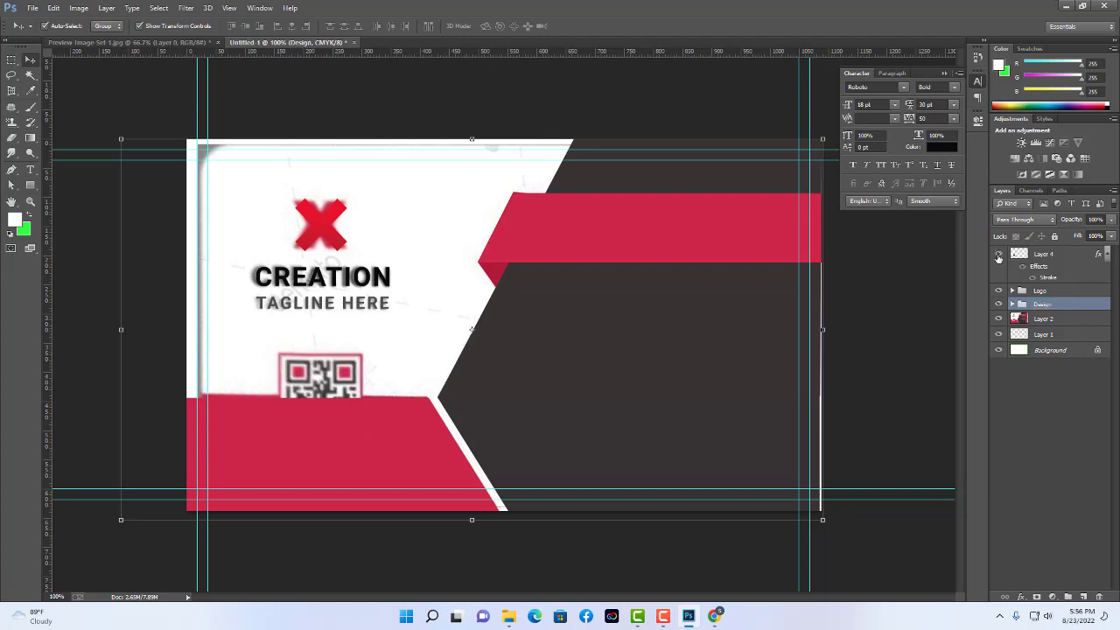
{"action": "left_click", "coordinate": [998, 254]}
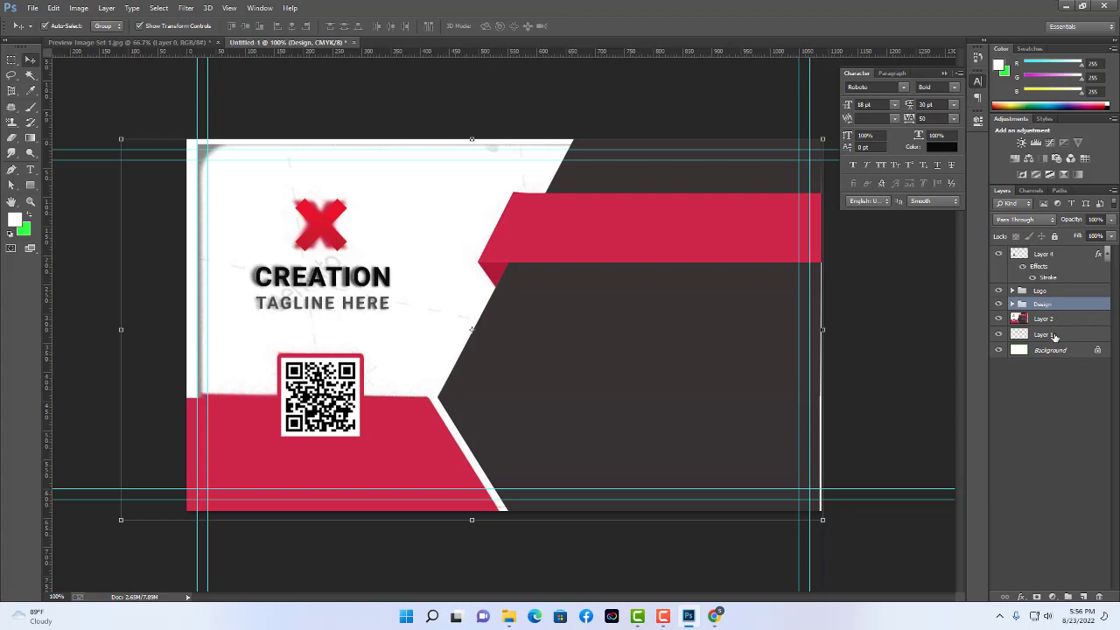
Toggle the Design group's visibility to view the name and contact details.
{"action": "left_click", "coordinate": [929, 342]}
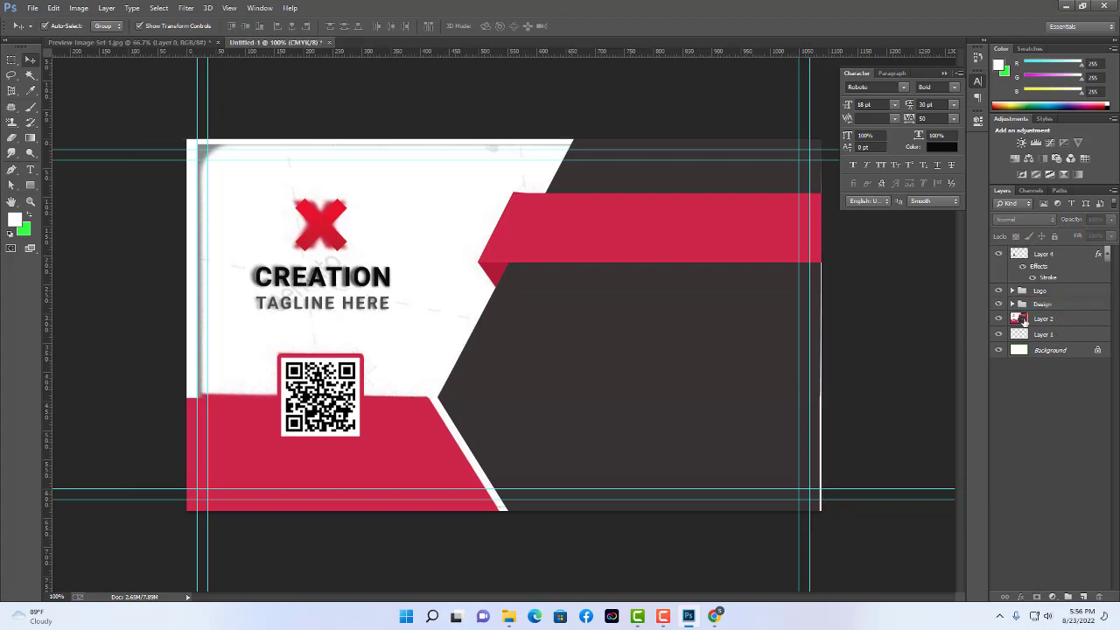
{"action": "left_click", "coordinate": [1050, 305]}
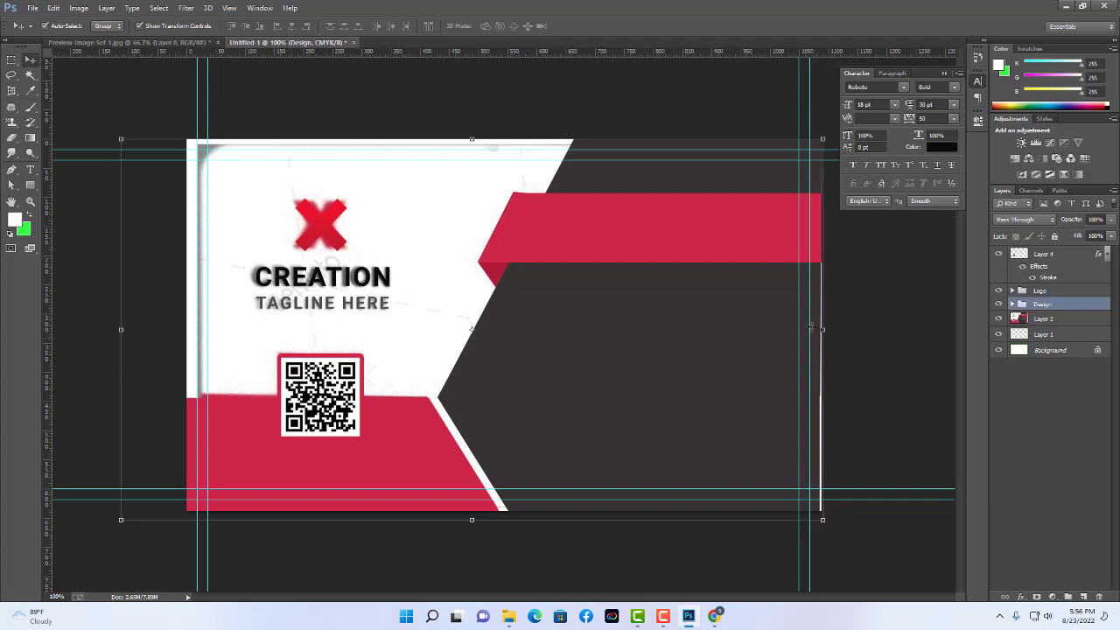
{"action": "left_click", "coordinate": [998, 305]}
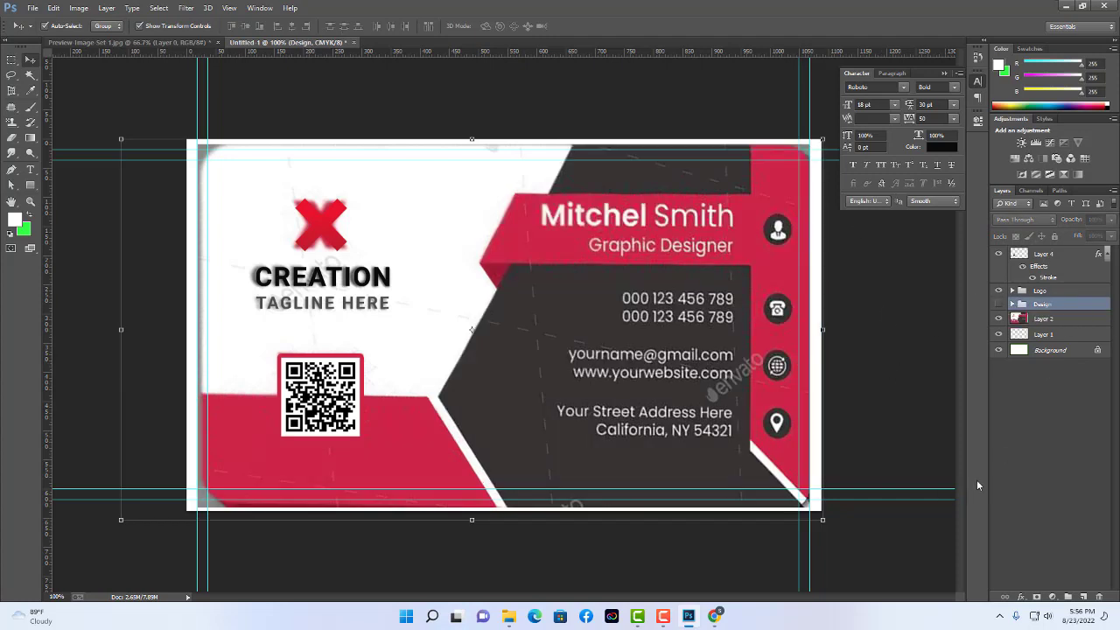
{"action": "left_click", "coordinate": [905, 444]}
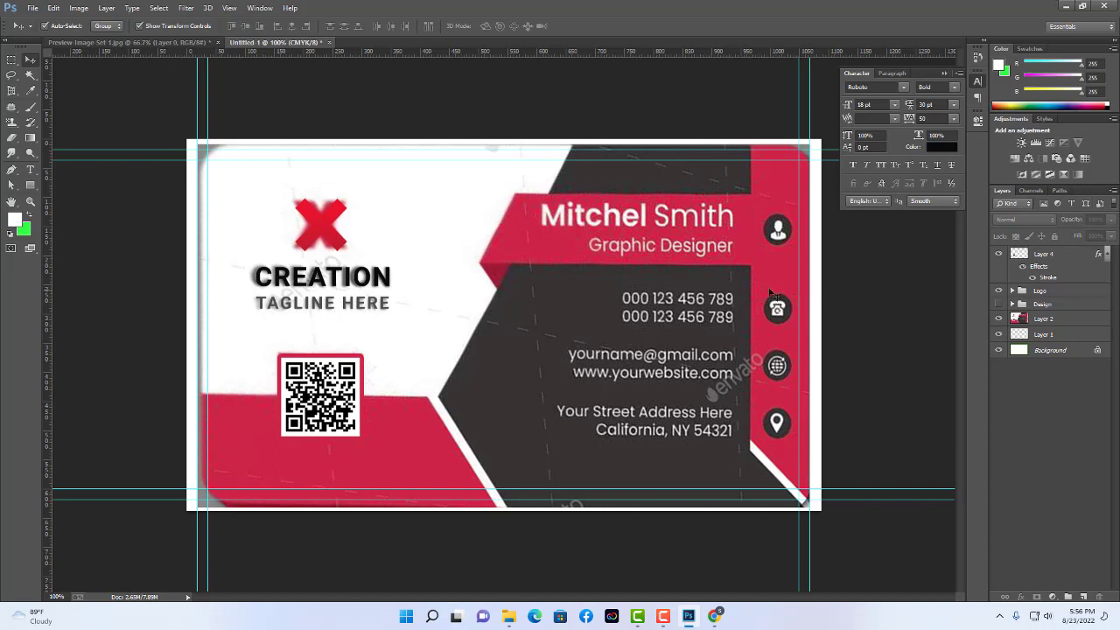
Lower Layer 2's opacity to about 40%.
{"action": "left_click", "coordinate": [1062, 318]}
{"action": "left_click", "coordinate": [1112, 219]}
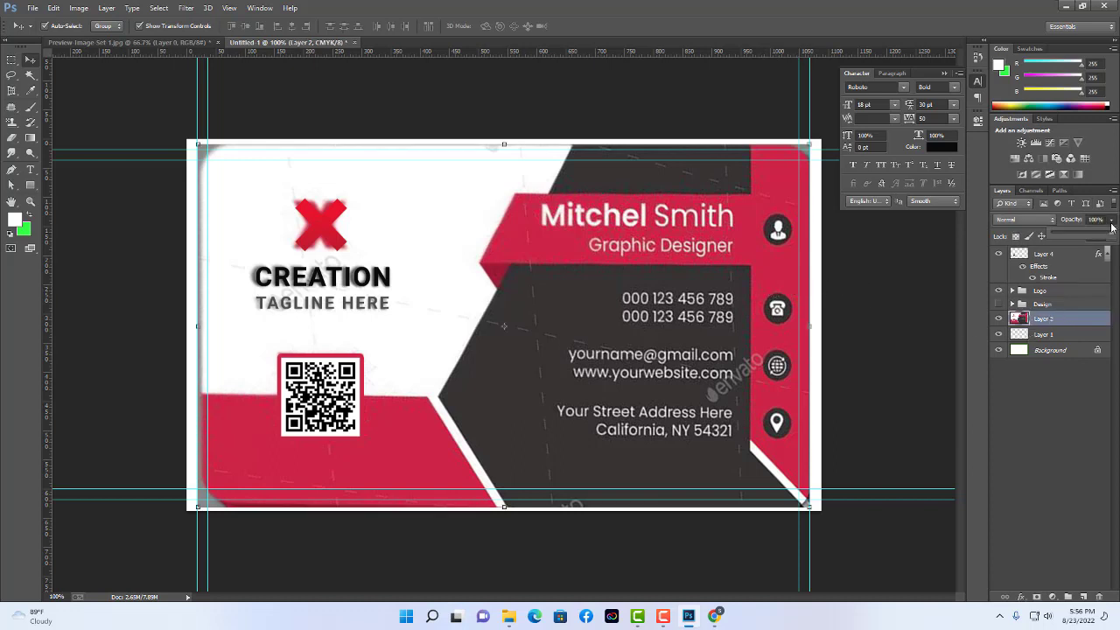
{"action": "left_click_drag", "start_coordinate": [1110, 235], "coordinate": [1075, 234]}
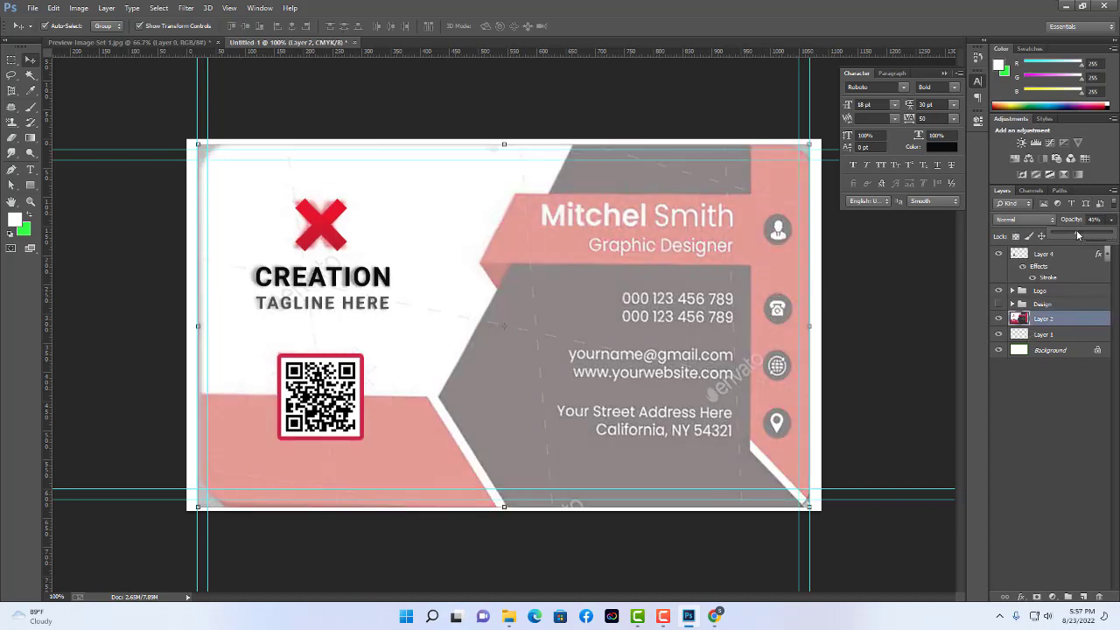
{"action": "left_click", "coordinate": [910, 391]}
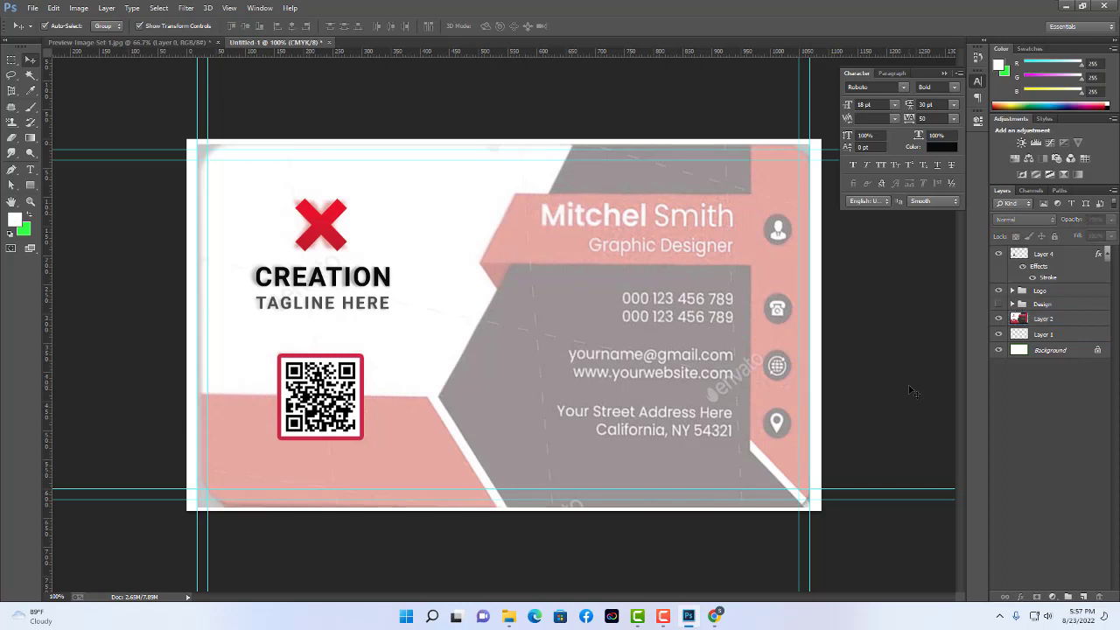
Type the cardholder's name as a new text line and move it over the pink banner.
{"action": "left_click", "coordinate": [30, 169]}
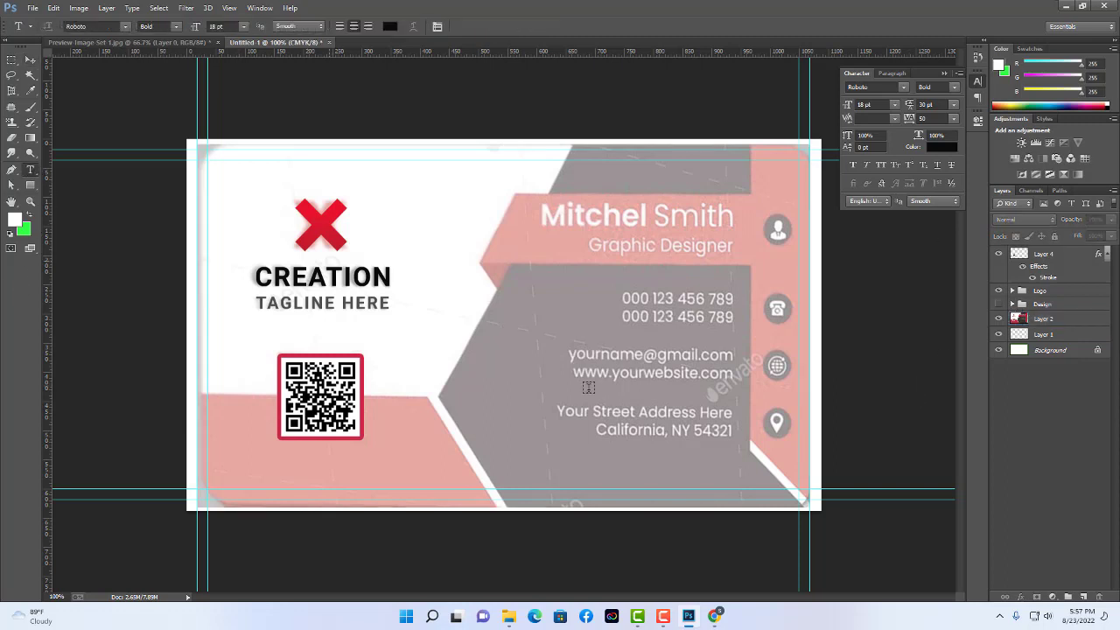
{"action": "left_click", "coordinate": [525, 219]}
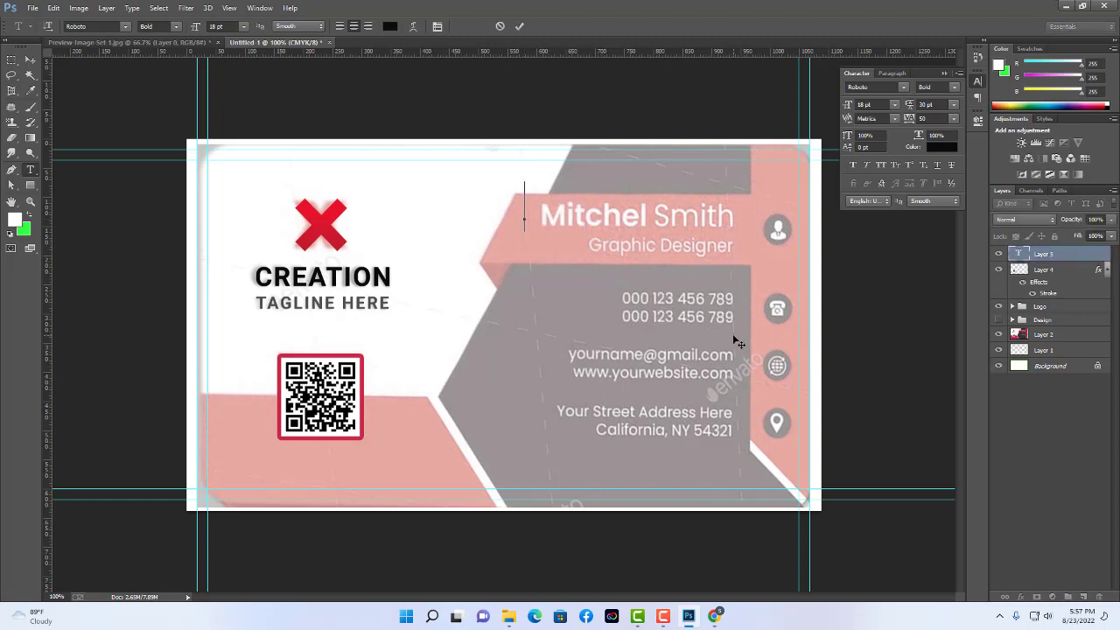
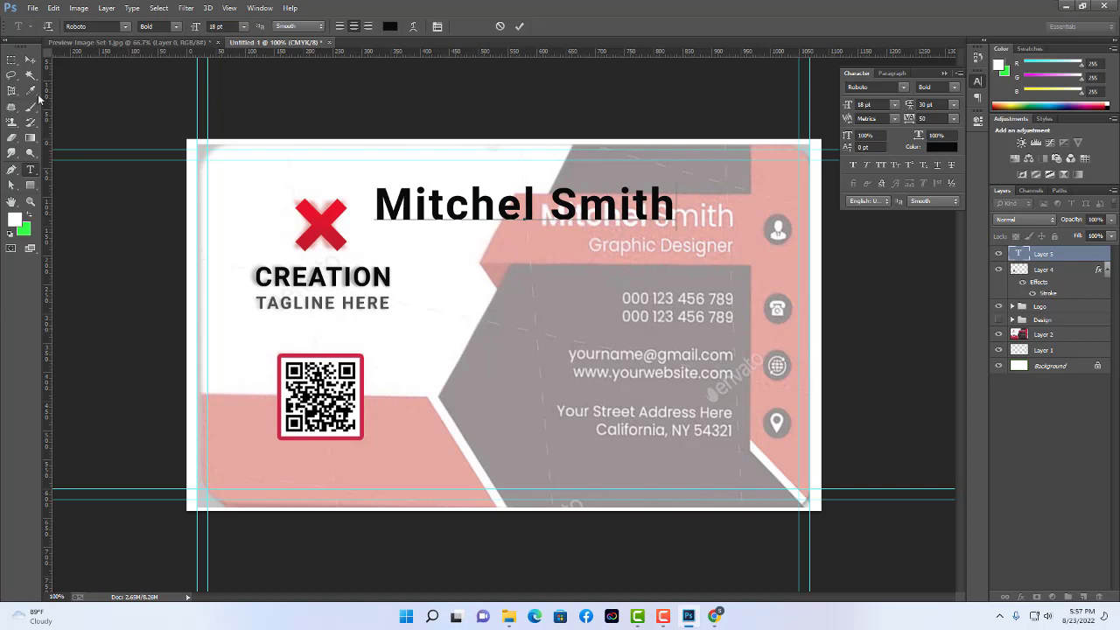
{"action": "left_click", "coordinate": [30, 60]}
{"action": "left_click_drag", "start_coordinate": [565, 214], "coordinate": [639, 225]}
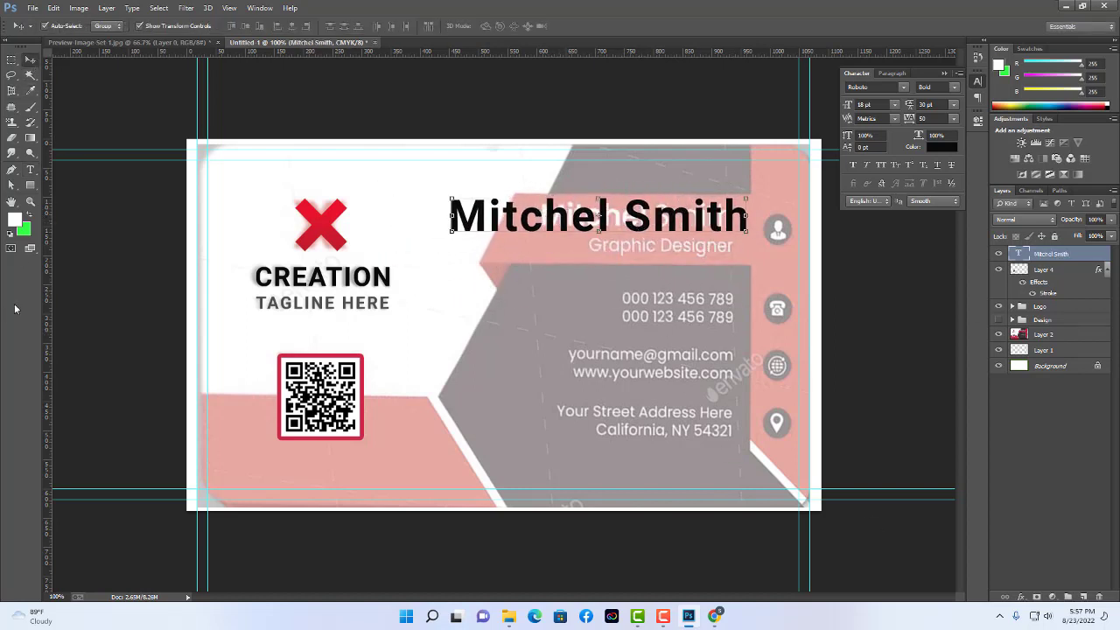
Set the name to 12 pt and place it over the template's name line.
{"action": "left_click", "coordinate": [32, 171]}
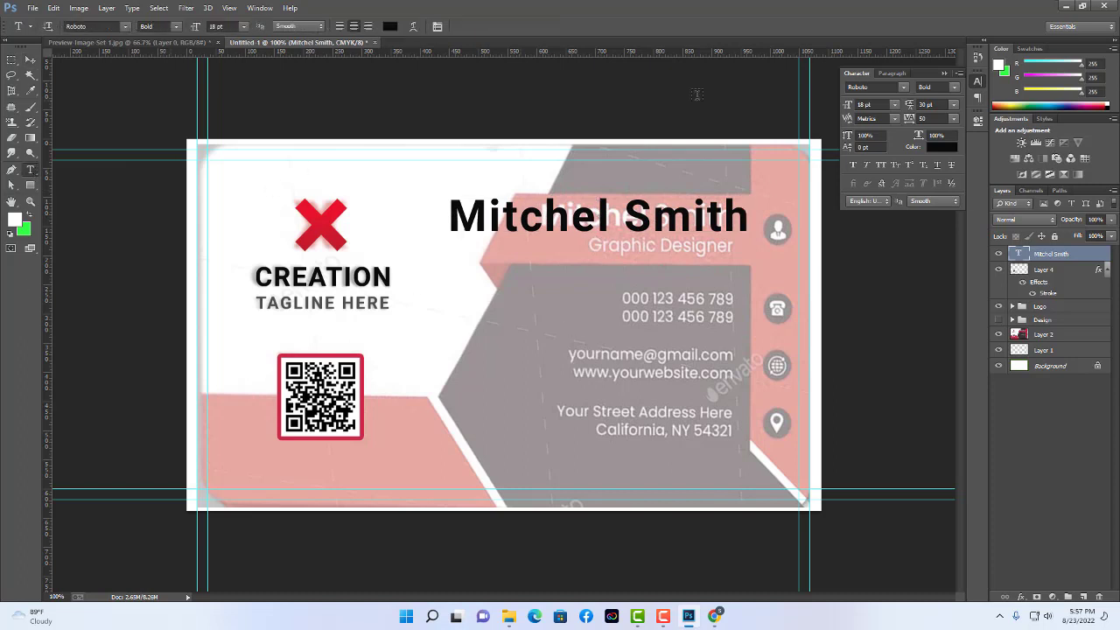
{"action": "left_click", "coordinate": [870, 104]}
{"action": "type", "text": "12"}
{"action": "key", "text": "Return"}
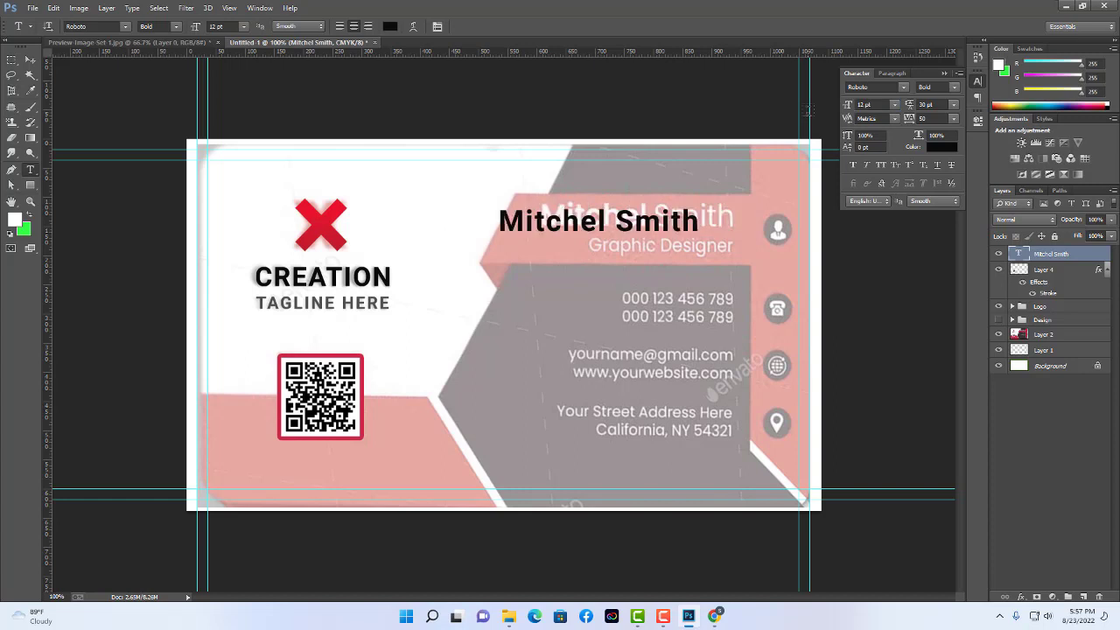
{"action": "left_click", "coordinate": [29, 60]}
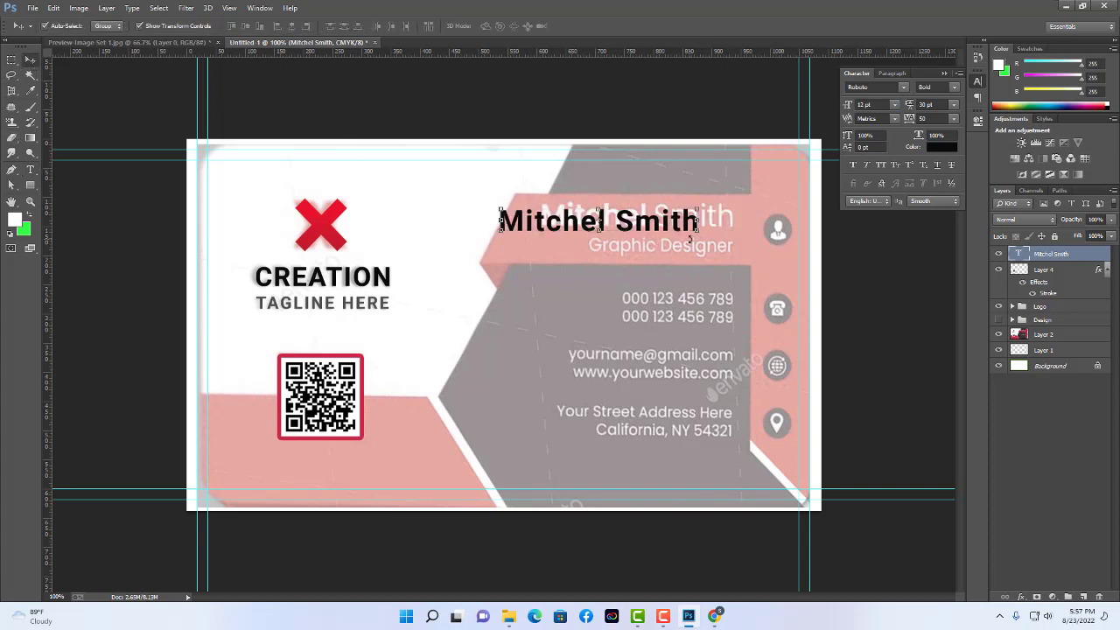
{"action": "left_click_drag", "start_coordinate": [643, 222], "coordinate": [683, 214]}
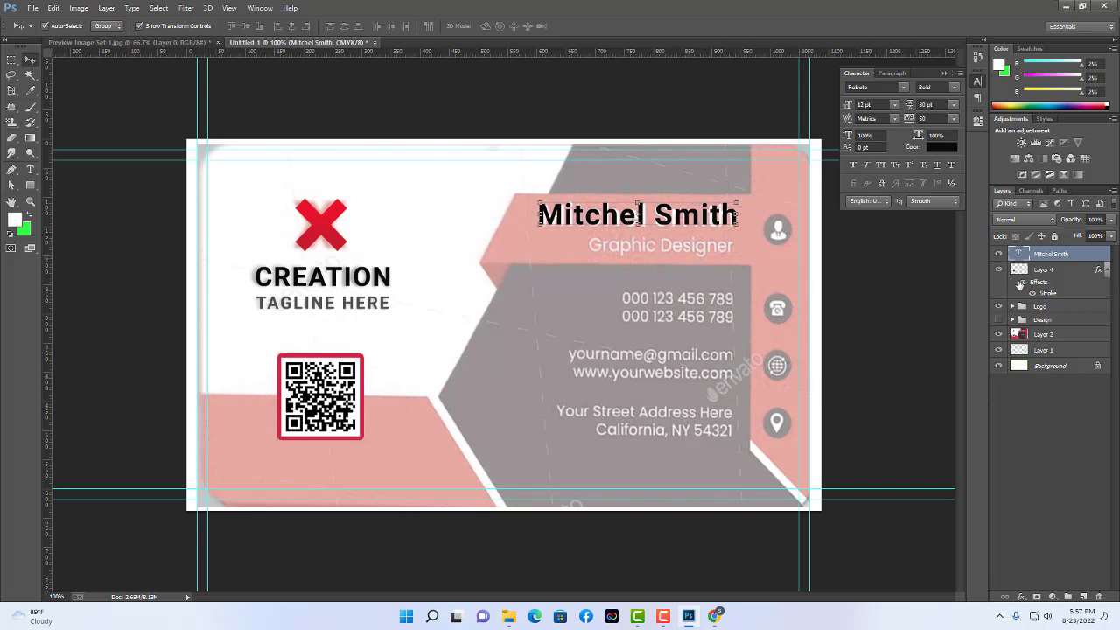
Duplicate the name text layer and name the two layers Name and Designation.
{"action": "key", "text": "ctrl+j"}
{"action": "double_click", "coordinate": [1078, 253]}
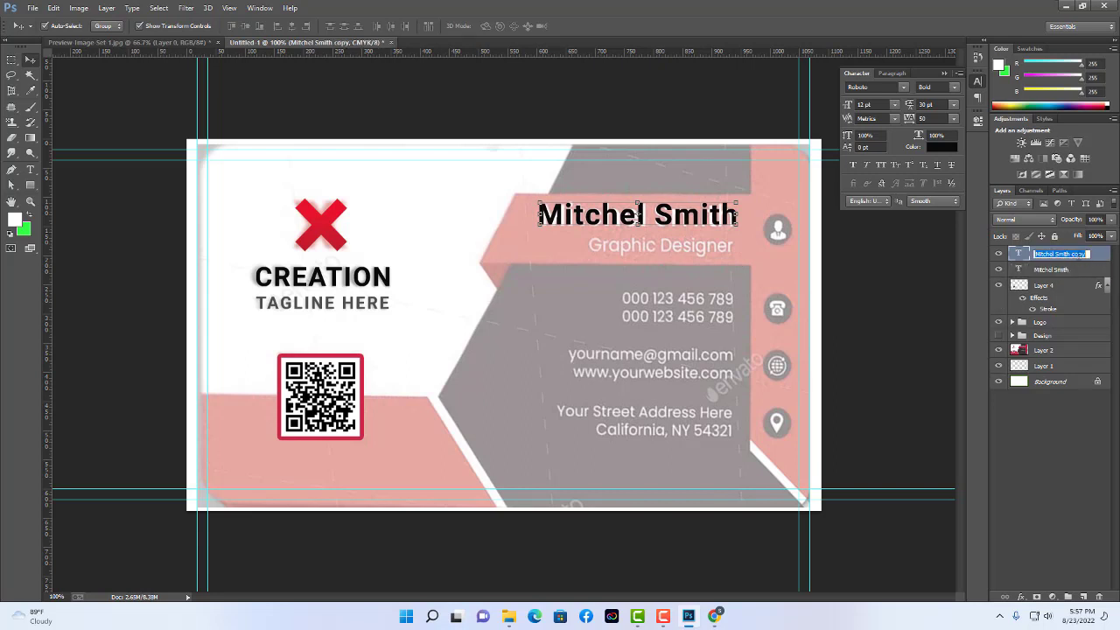
{"action": "type", "text": "Name"}
{"action": "key", "text": "Return"}
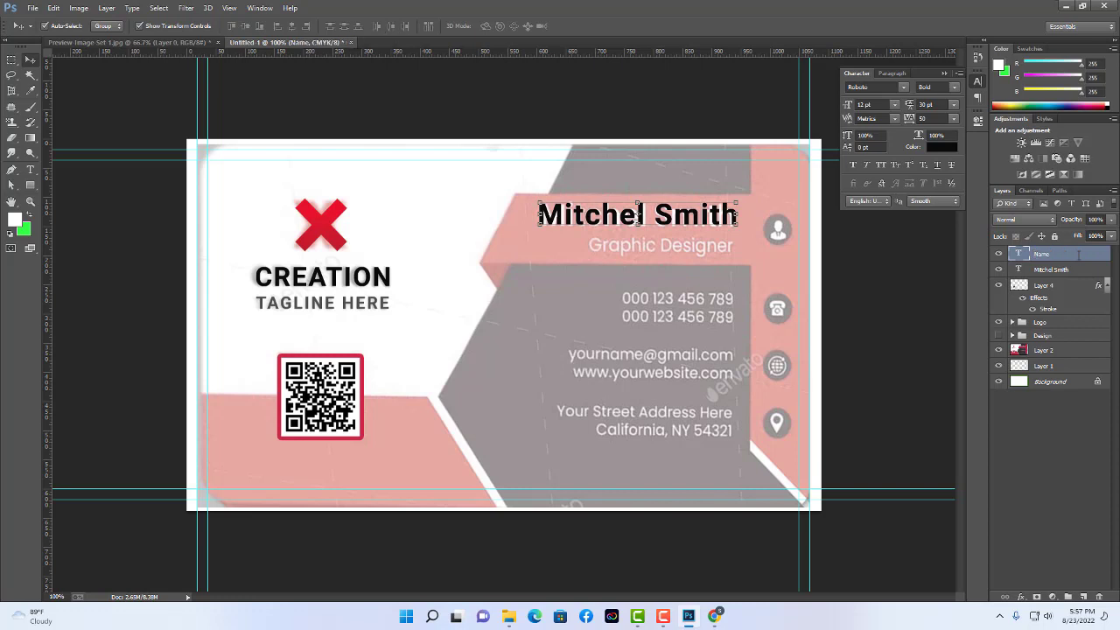
{"action": "double_click", "coordinate": [1062, 270]}
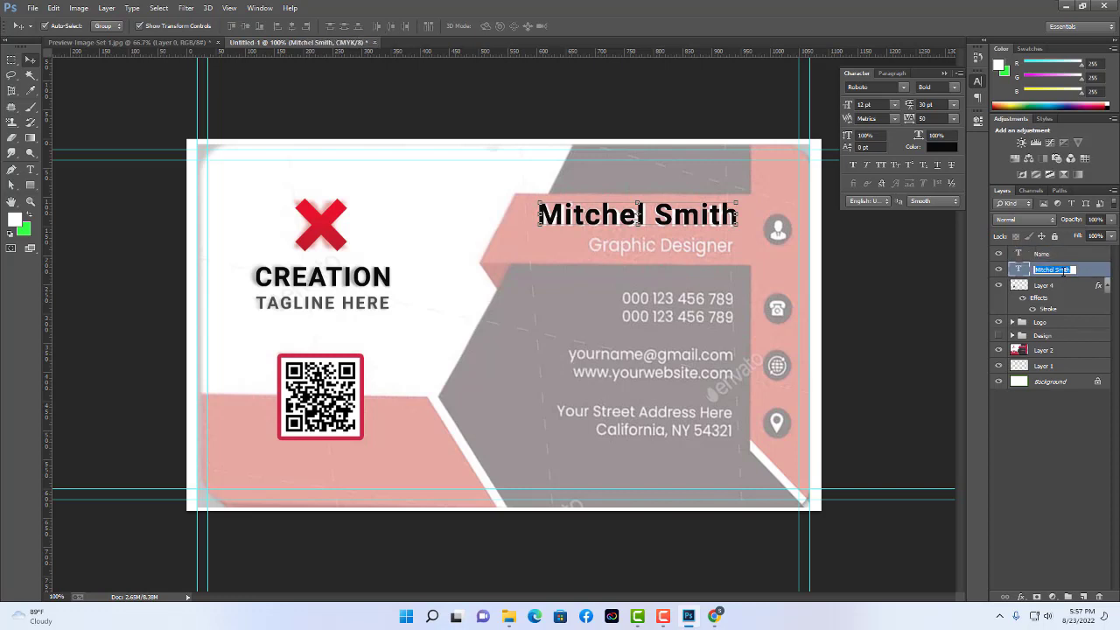
{"action": "type", "text": "Designation"}
{"action": "key", "text": "Return"}
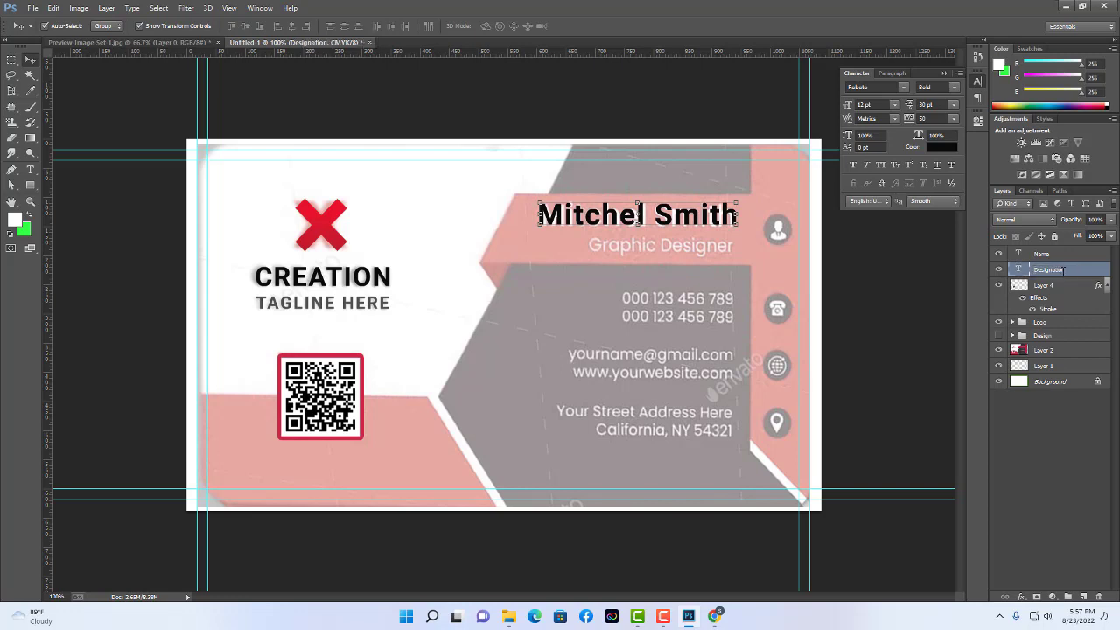
Move the copied line down over the job title and shrink it to 7 pt.
{"action": "left_click_drag", "start_coordinate": [725, 223], "coordinate": [717, 249]}
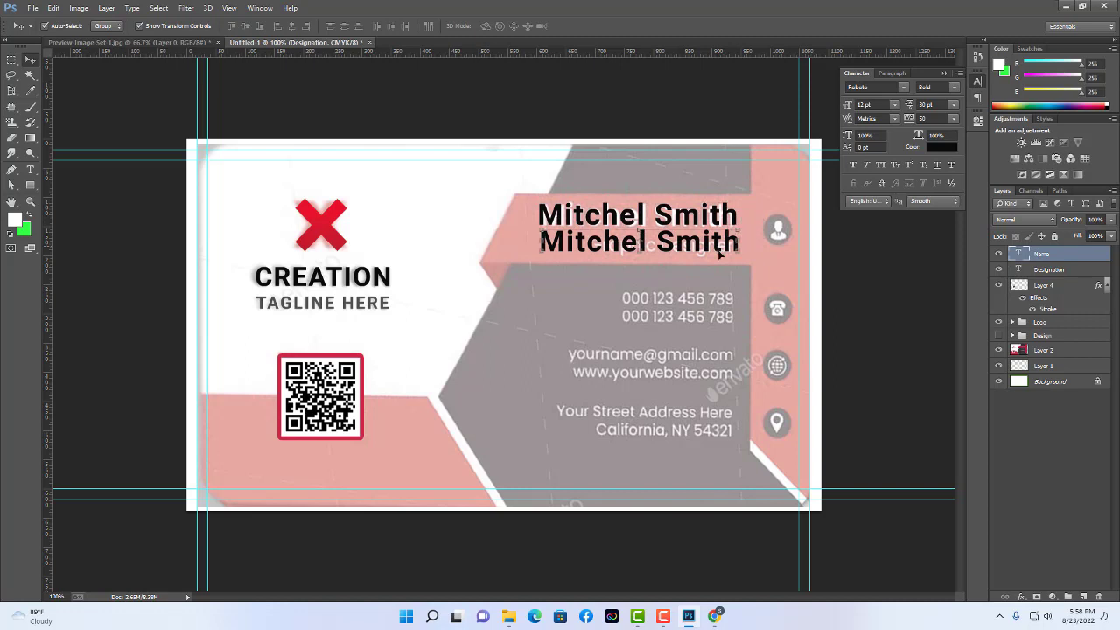
{"action": "left_click", "coordinate": [31, 169]}
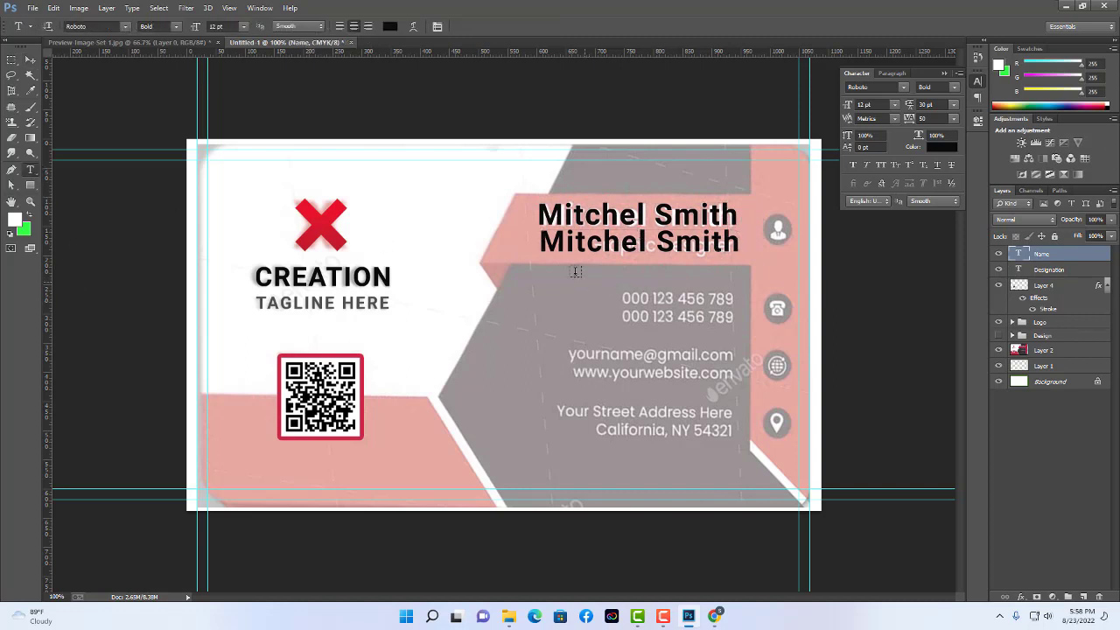
{"action": "double_click", "coordinate": [560, 243]}
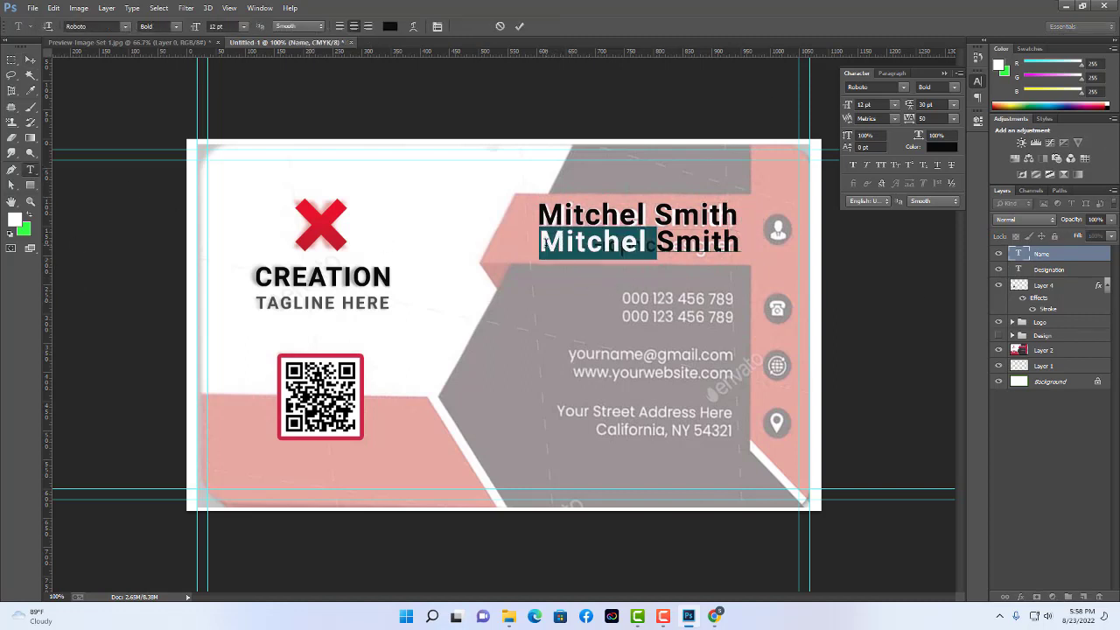
{"action": "triple_click", "coordinate": [621, 245]}
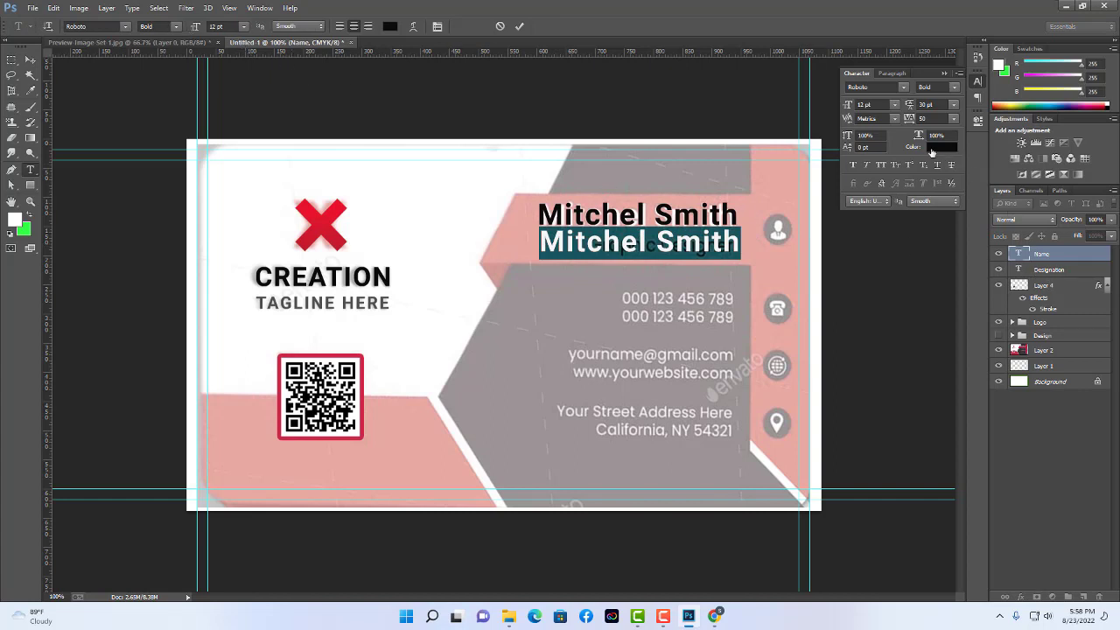
{"action": "left_click", "coordinate": [877, 104]}
{"action": "type", "text": "7"}
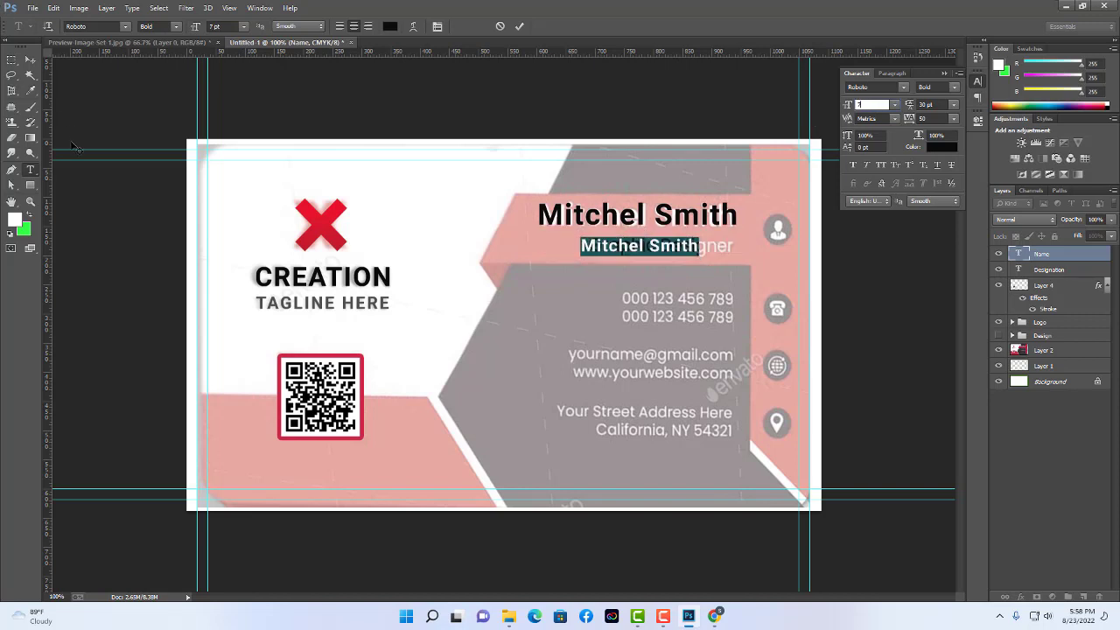
{"action": "left_click", "coordinate": [31, 60]}
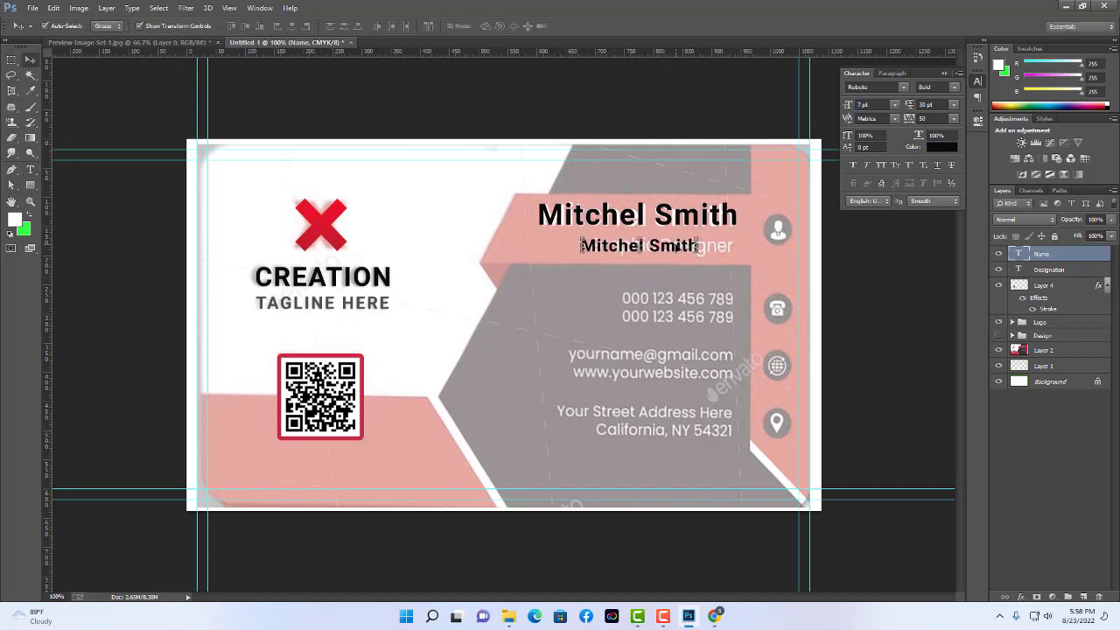
Right-align the lower line with the name and retype it as Graphic Designer.
{"action": "left_click", "coordinate": [697, 217], "text": "shift"}
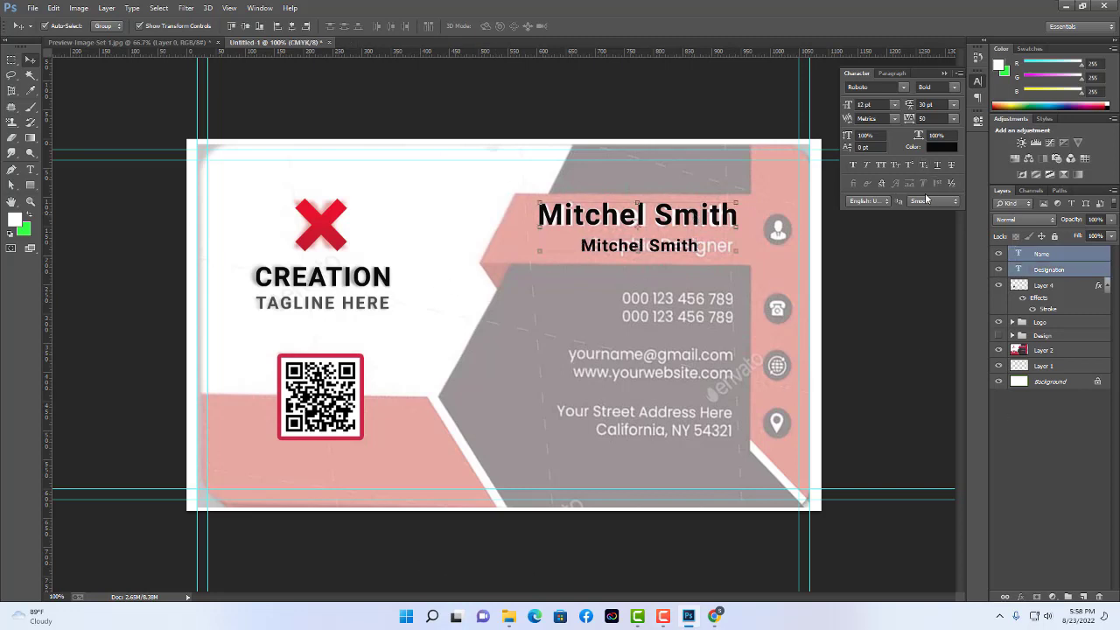
{"action": "left_click", "coordinate": [306, 26]}
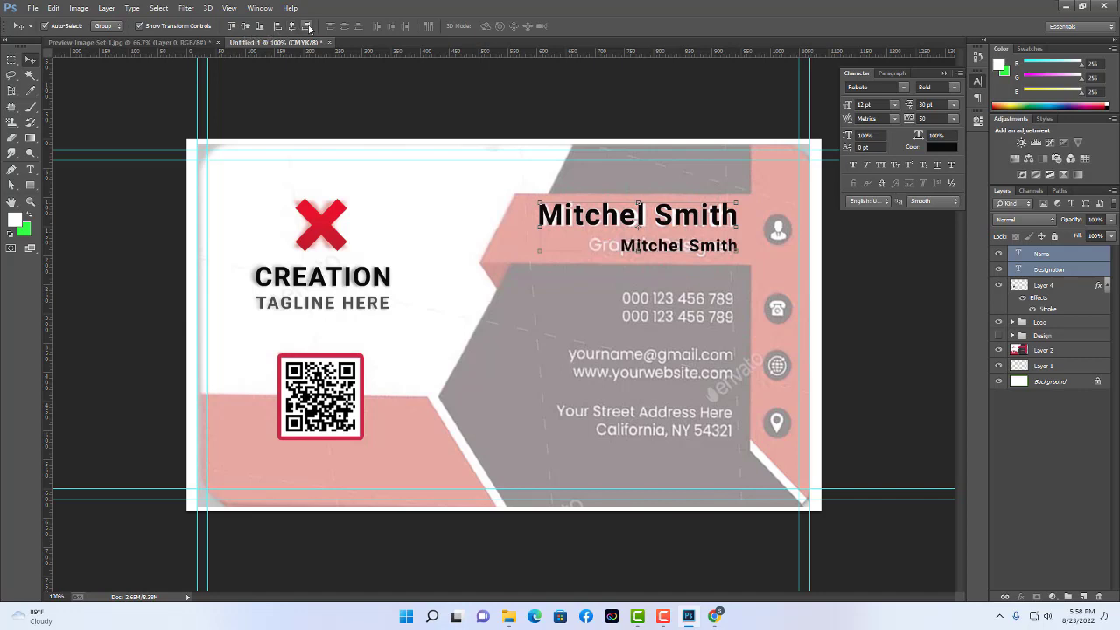
{"action": "left_click", "coordinate": [29, 169]}
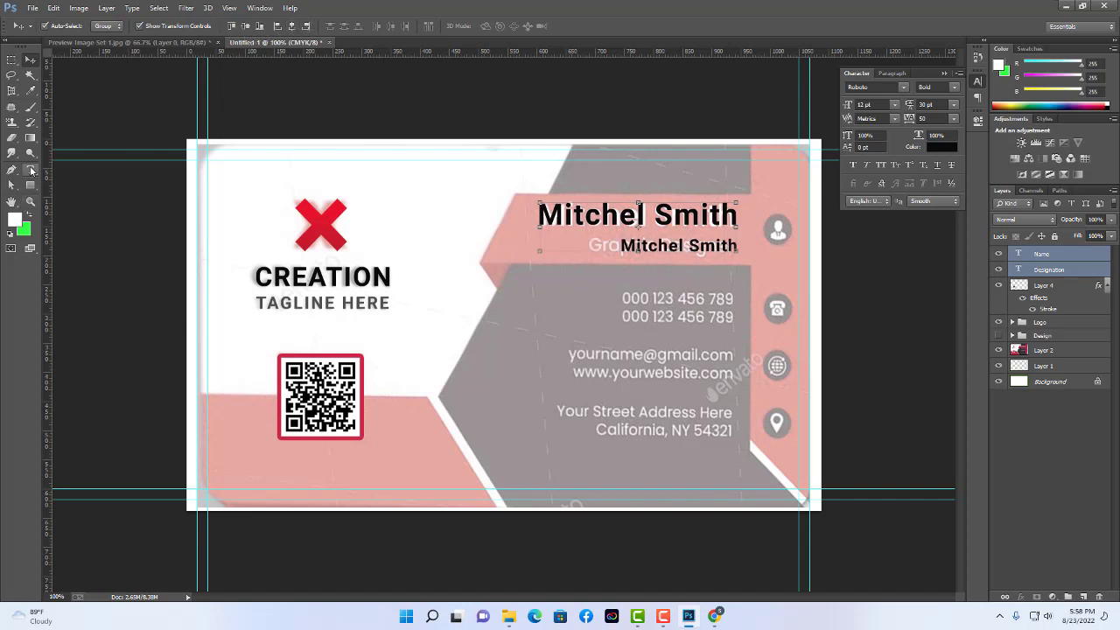
{"action": "double_click", "coordinate": [652, 246]}
{"action": "left_click_drag", "start_coordinate": [621, 246], "coordinate": [814, 246]}
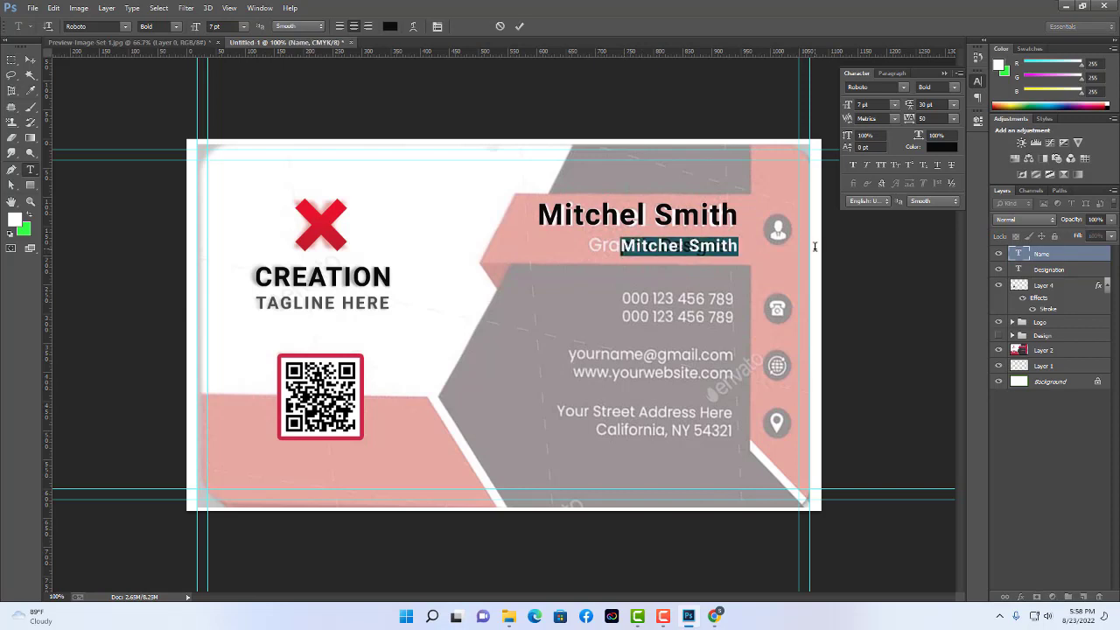
{"action": "type", "text": "g"}
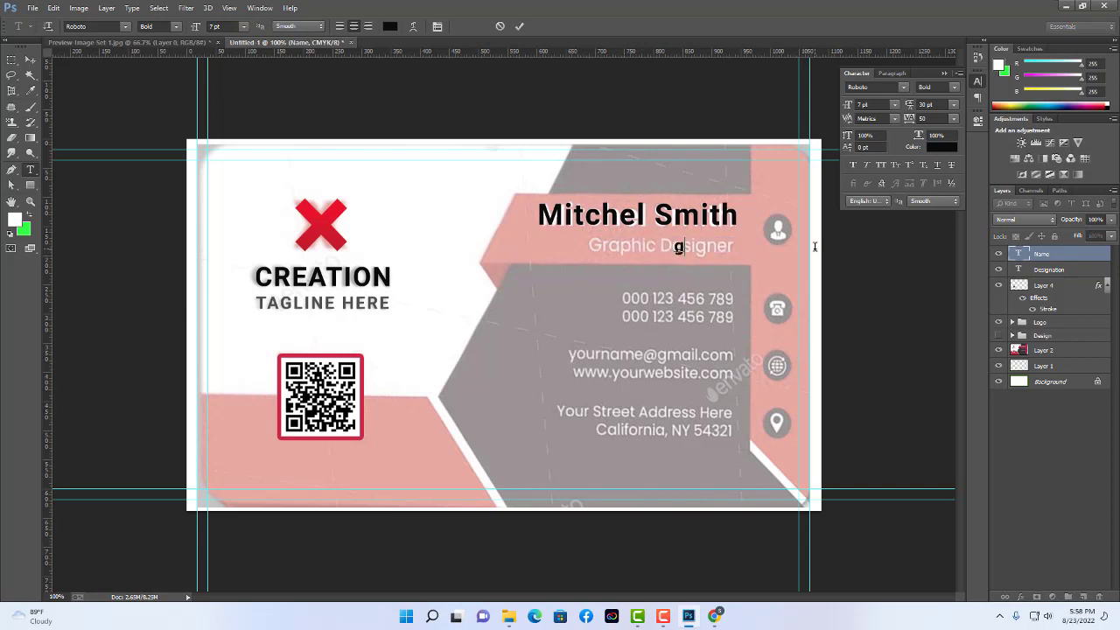
{"action": "key", "text": "BackSpace"}
{"action": "type", "text": "Graphic De"}
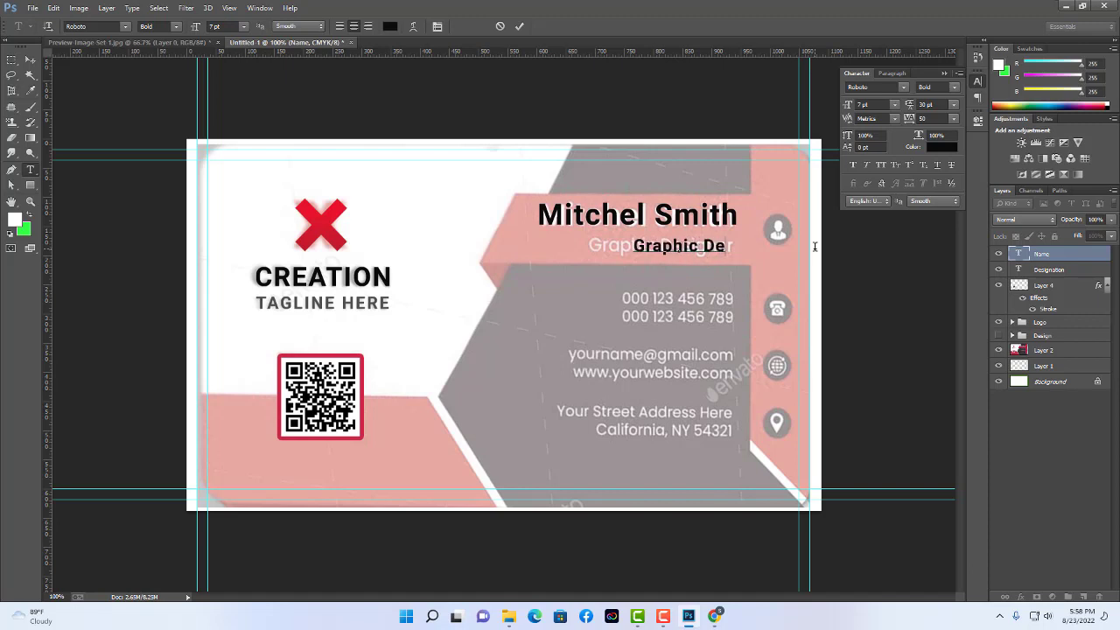
{"action": "type", "text": "signer"}
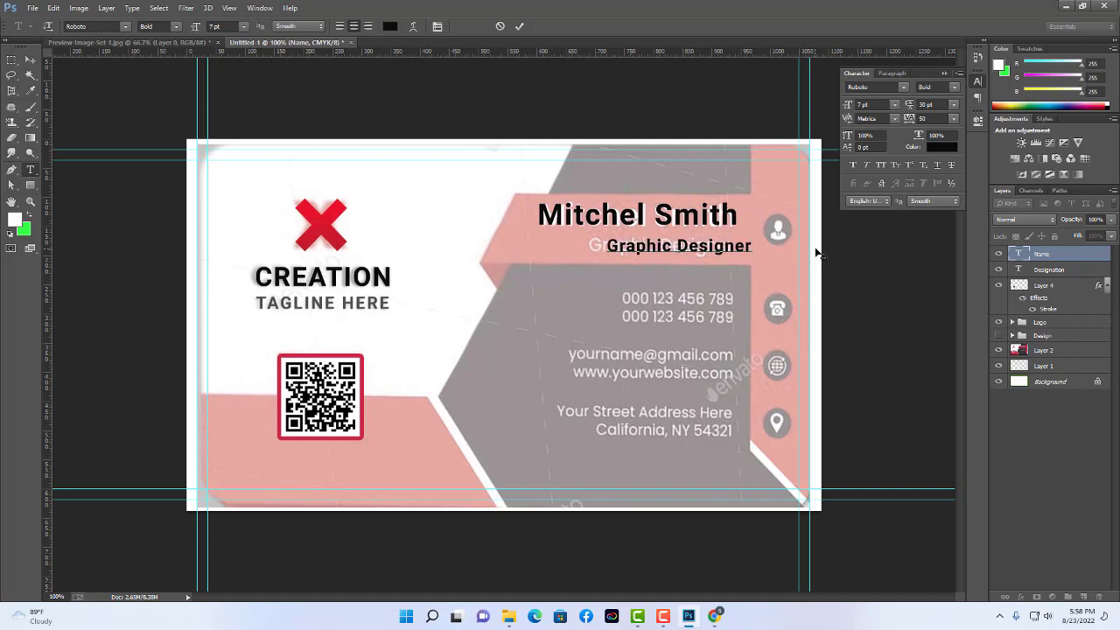
Right-align the name with Graphic Designer and shift both text lines slightly left and down.
{"action": "left_click", "coordinate": [31, 61]}
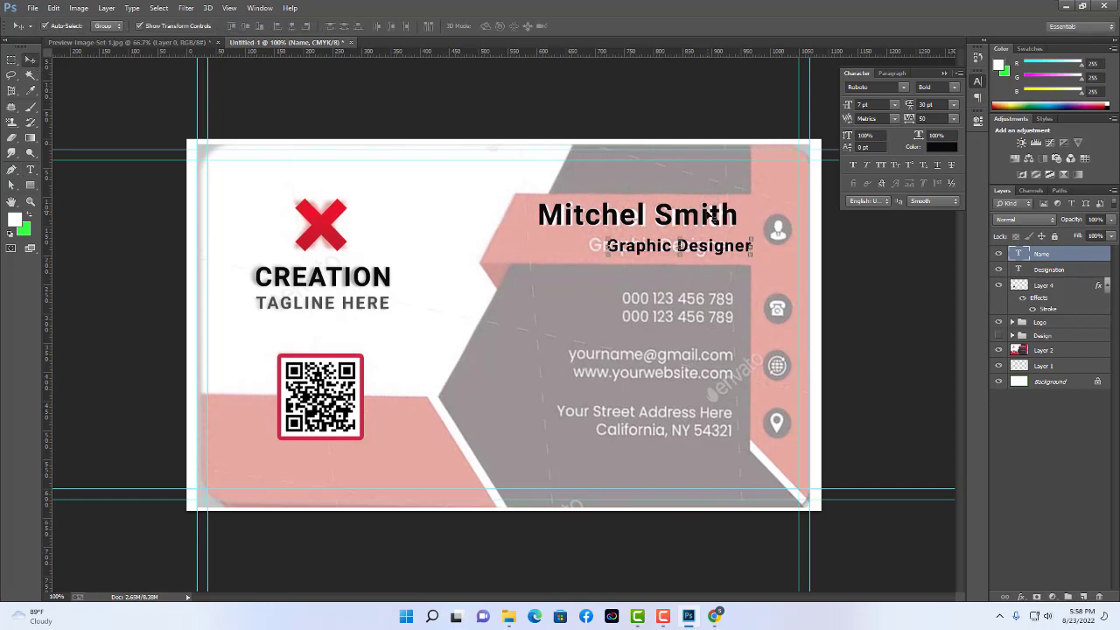
{"action": "left_click", "coordinate": [700, 245], "text": "shift"}
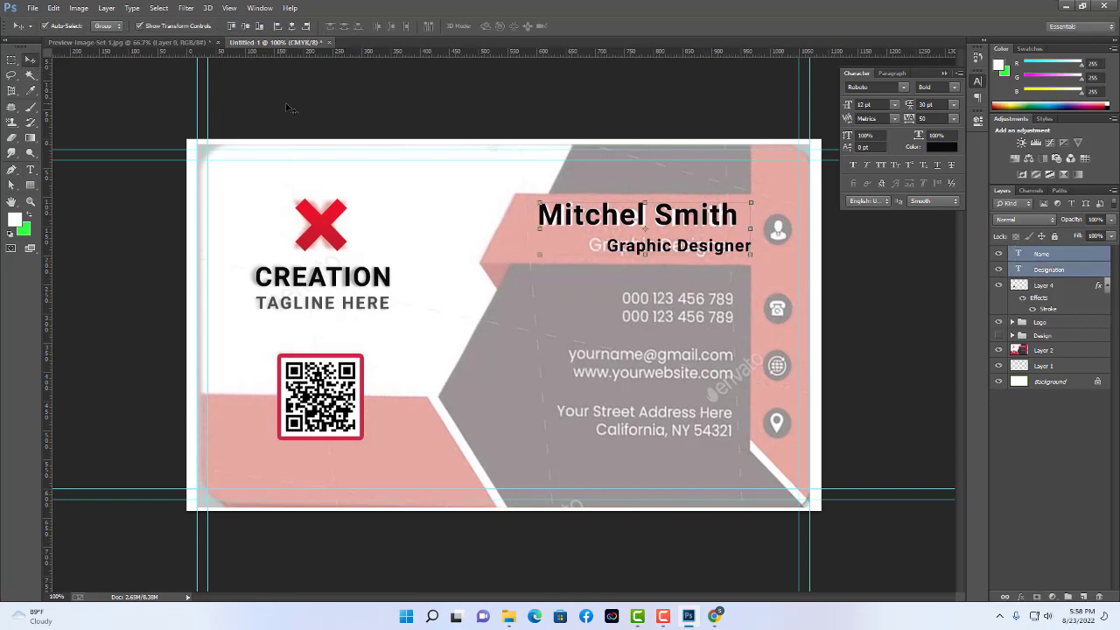
{"action": "left_click", "coordinate": [306, 26]}
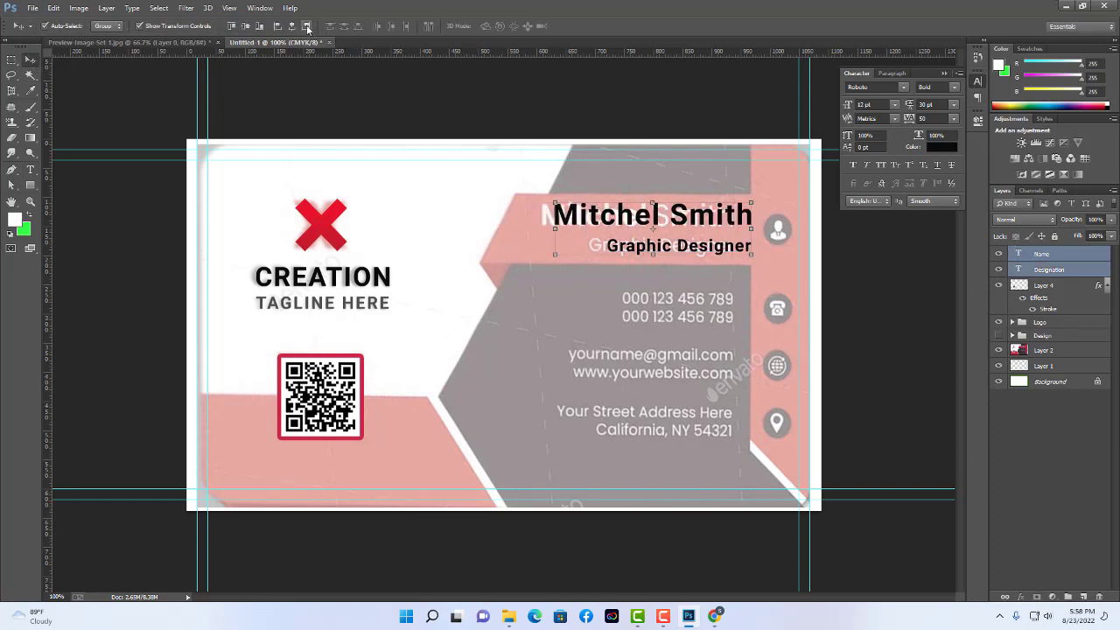
{"action": "left_click_drag", "start_coordinate": [735, 221], "coordinate": [718, 222]}
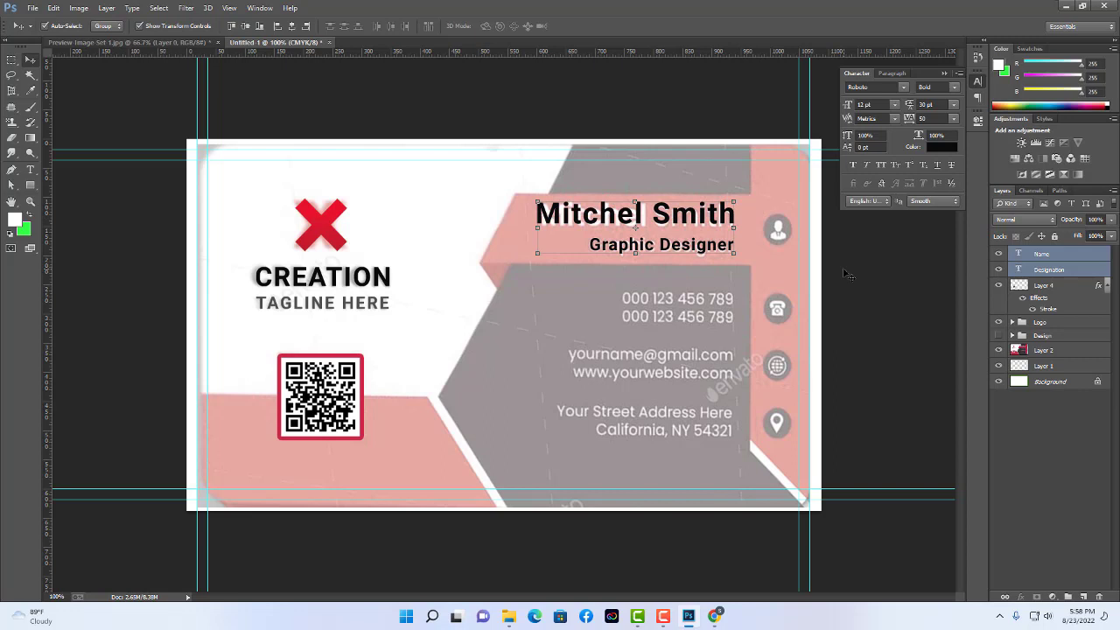
{"action": "key", "text": "Down"}
{"action": "key", "text": "Down"}
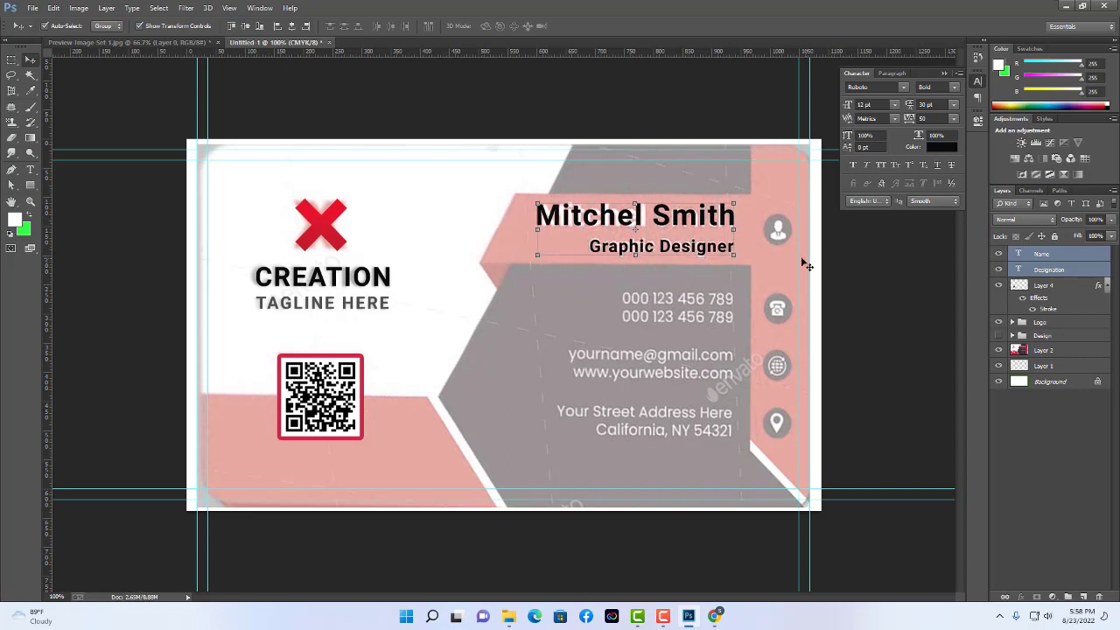
{"action": "left_click", "coordinate": [864, 261]}
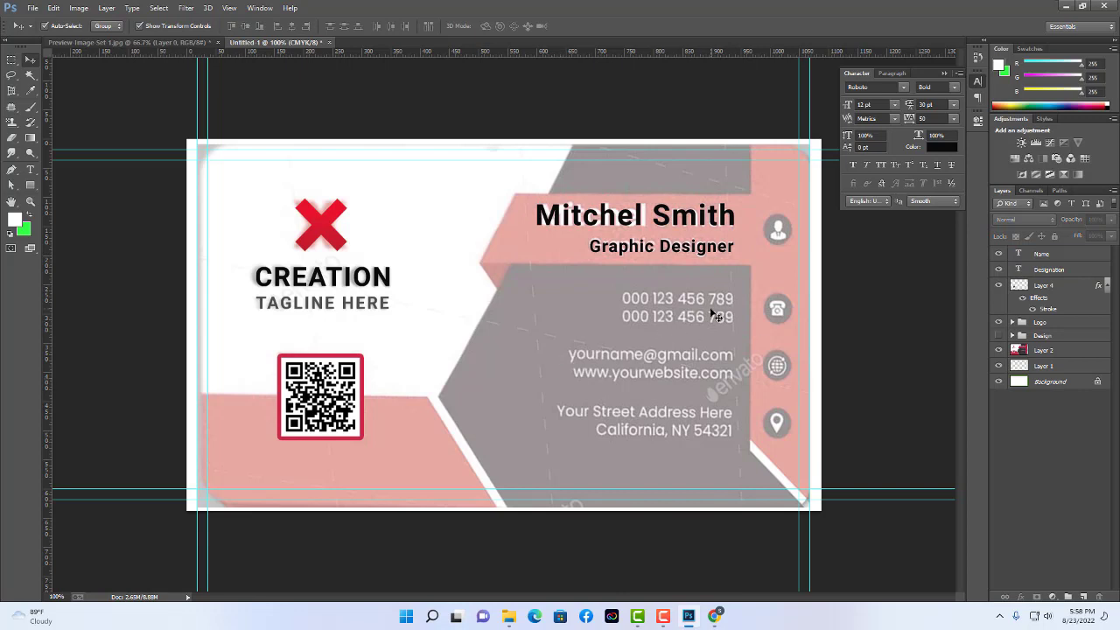
Group the Name and Designation layers into a group named User.
{"action": "left_click", "coordinate": [1055, 270]}
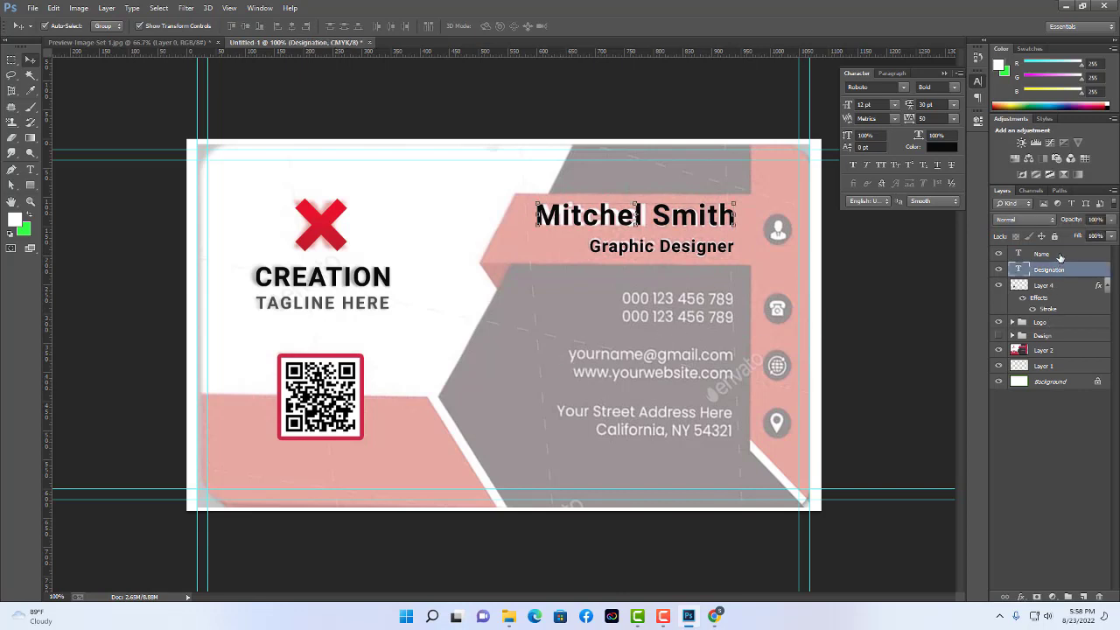
{"action": "left_click", "coordinate": [1060, 255], "text": "shift"}
{"action": "key", "text": "ctrl+g"}
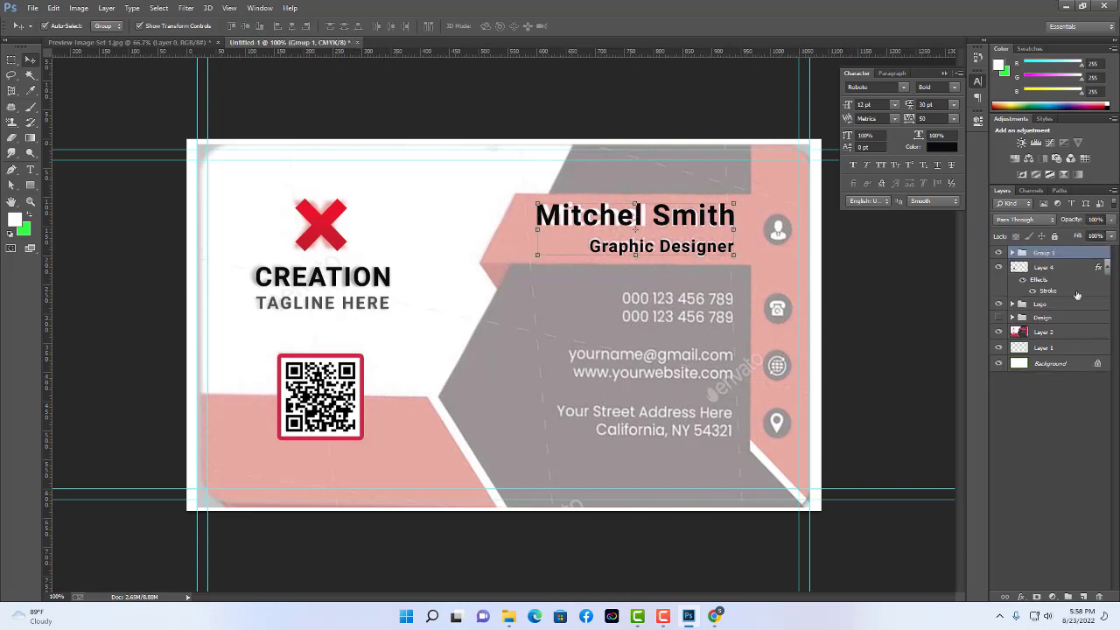
{"action": "double_click", "coordinate": [1045, 253]}
{"action": "type", "text": "Ur"}
{"action": "type", "text": "er"}
{"action": "key", "text": "Return"}
{"action": "left_click", "coordinate": [911, 312]}
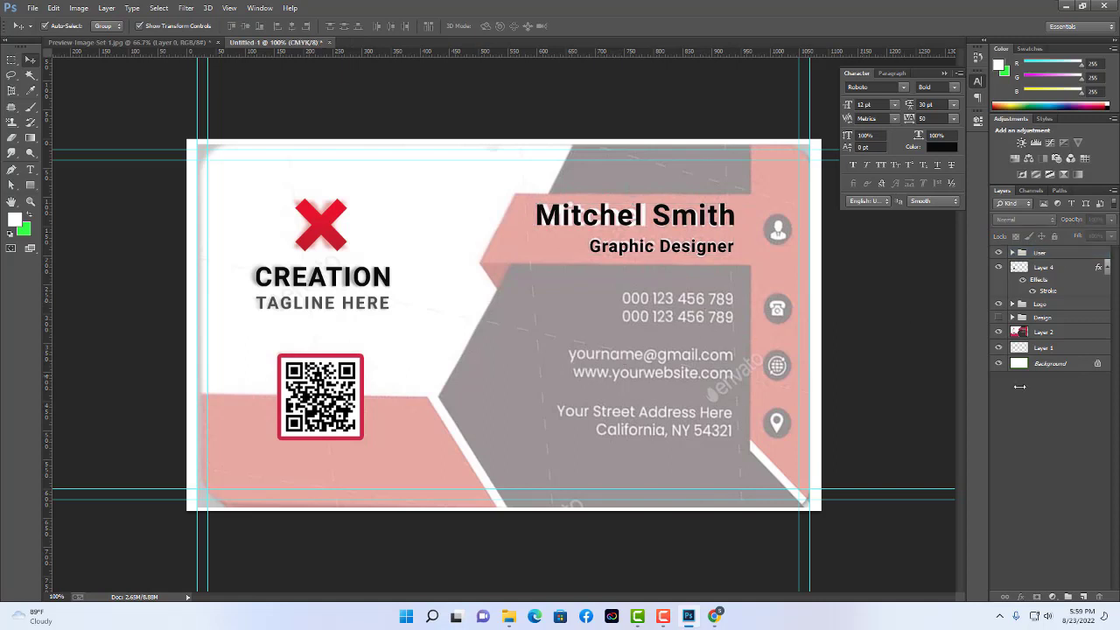
{"action": "left_click", "coordinate": [30, 170]}
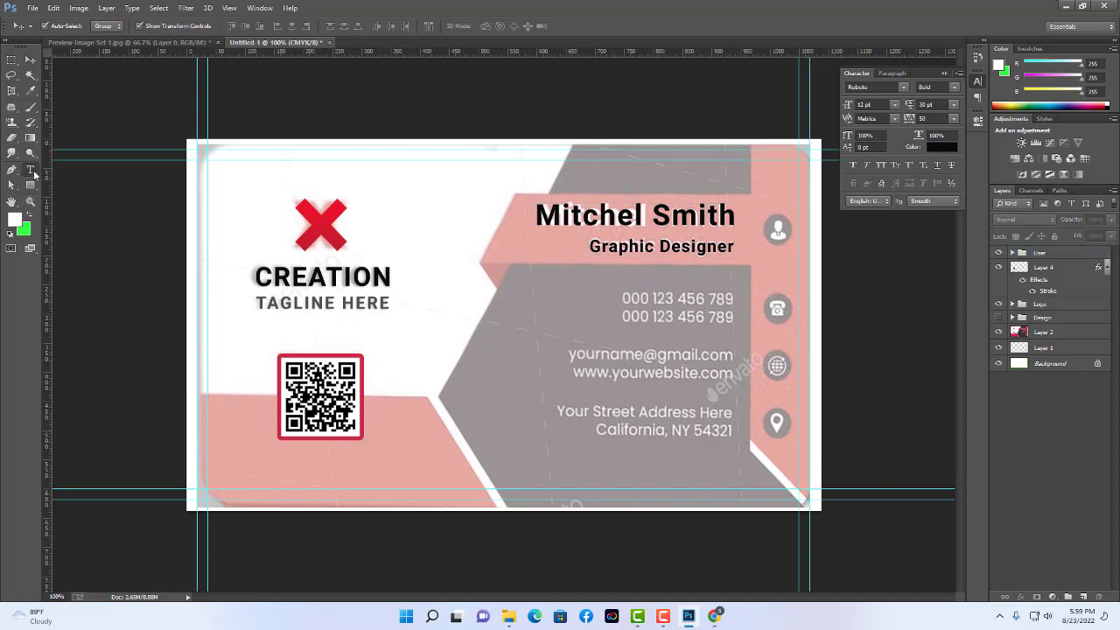
{"action": "left_click", "coordinate": [618, 298]}
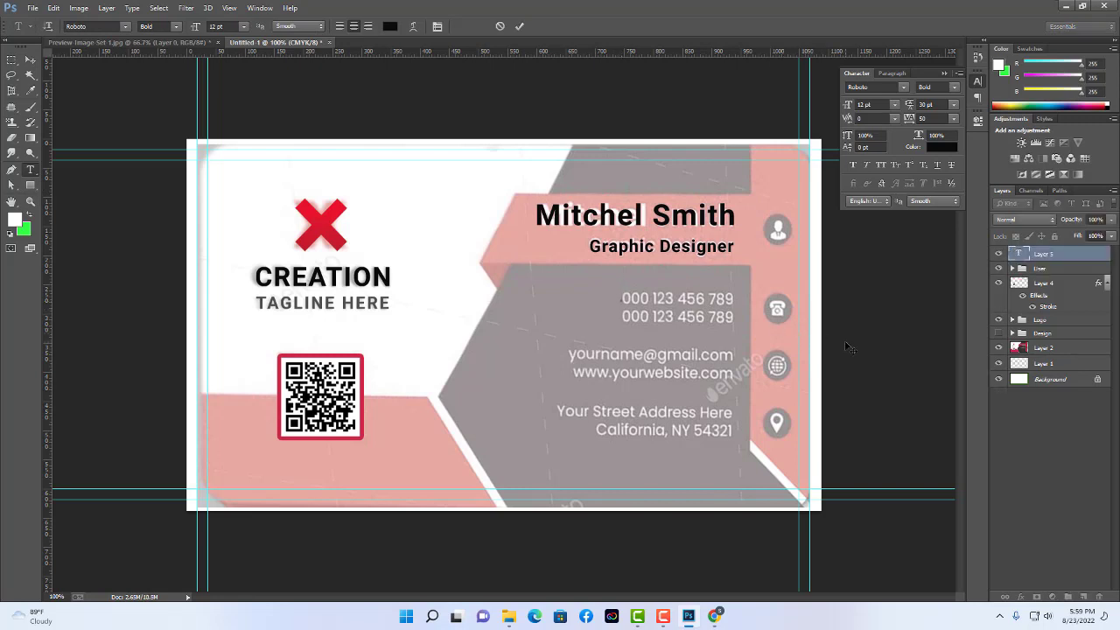
{"action": "type", "text": "000"}
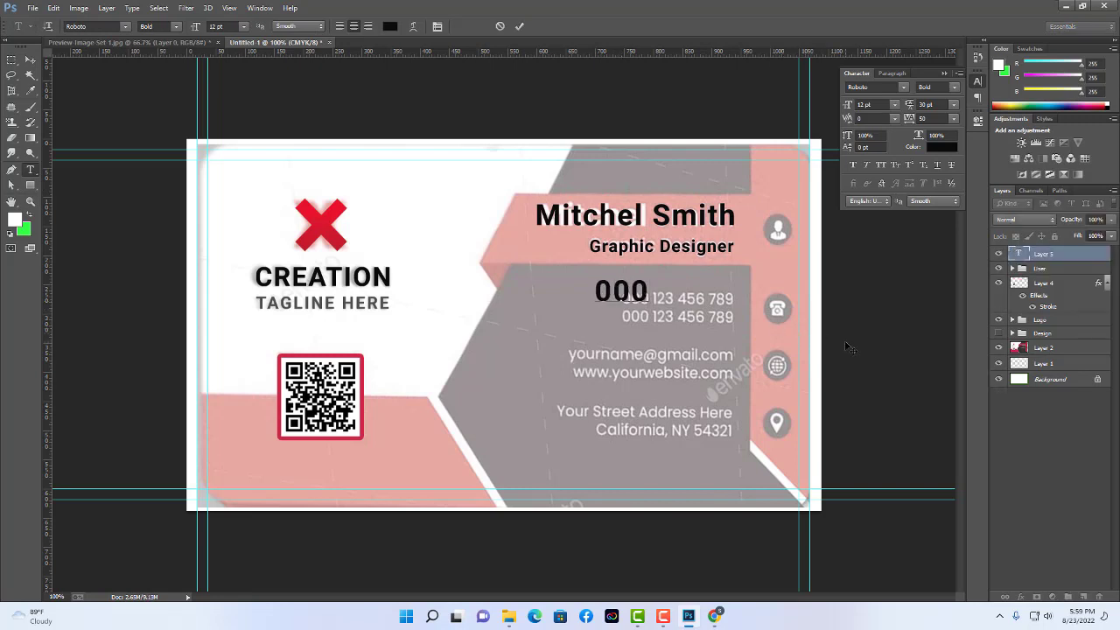
{"action": "type", "text": " 12"}
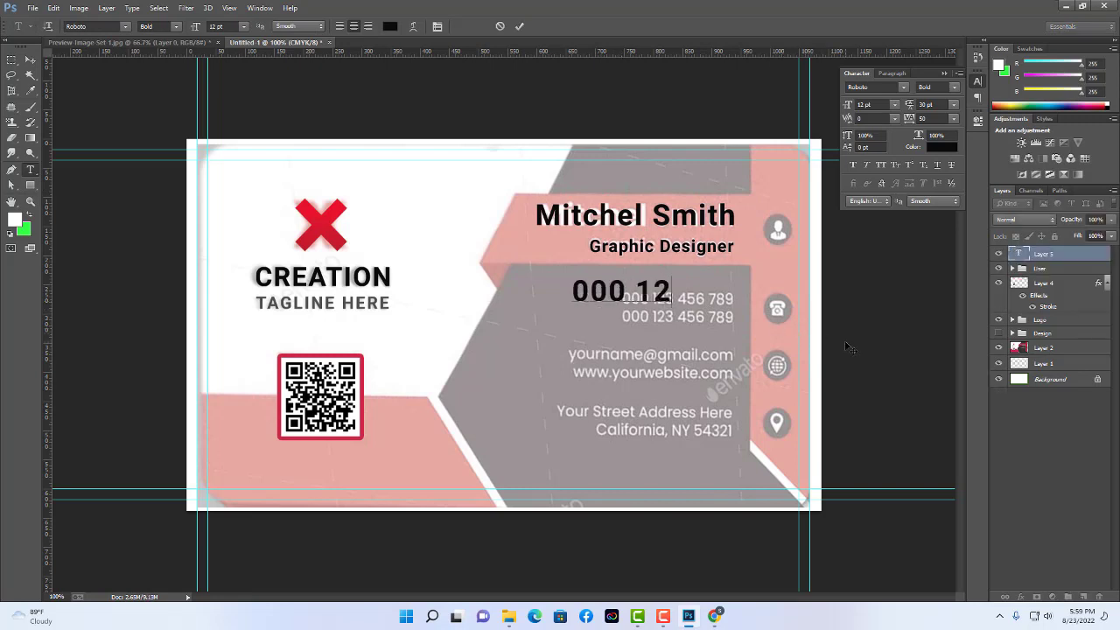
{"action": "type", "text": "3 45"}
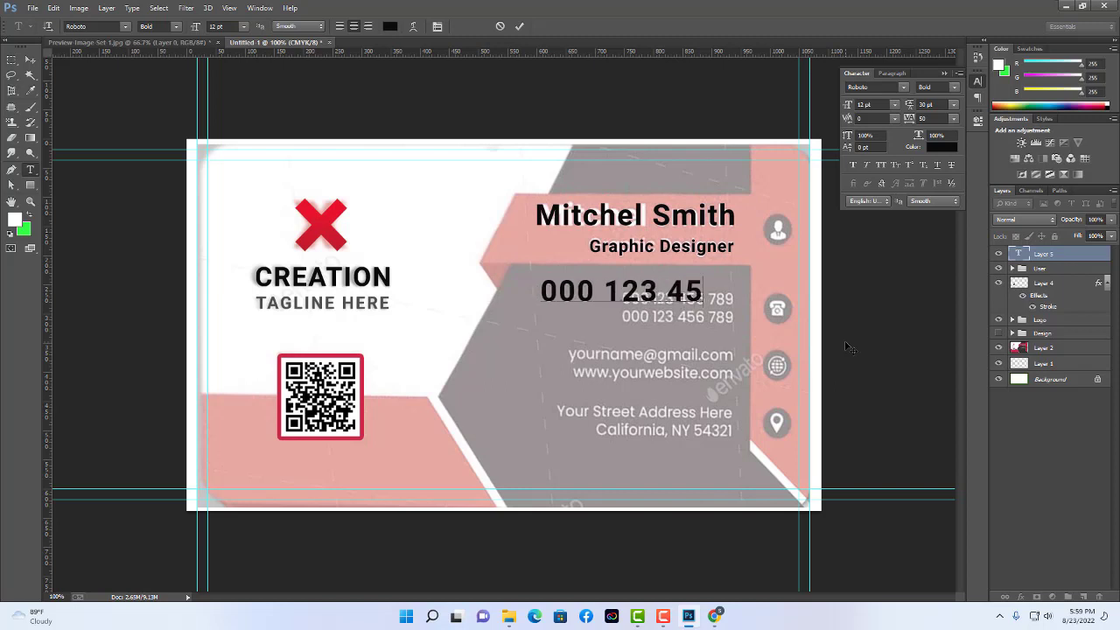
{"action": "type", "text": "6 789"}
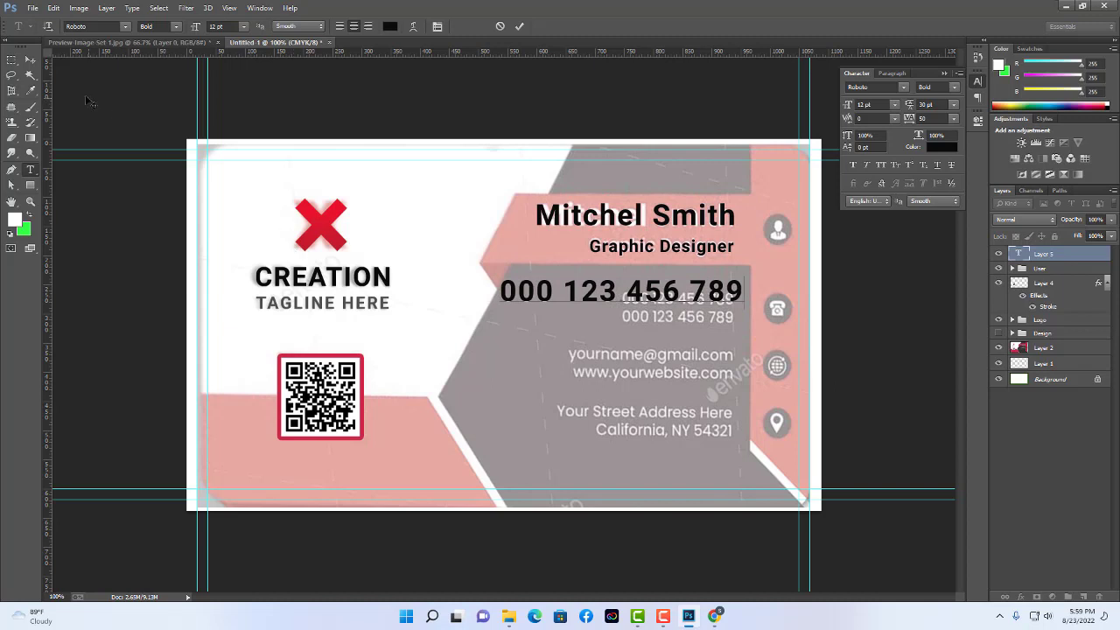
{"action": "left_click", "coordinate": [33, 63]}
{"action": "left_click", "coordinate": [30, 170]}
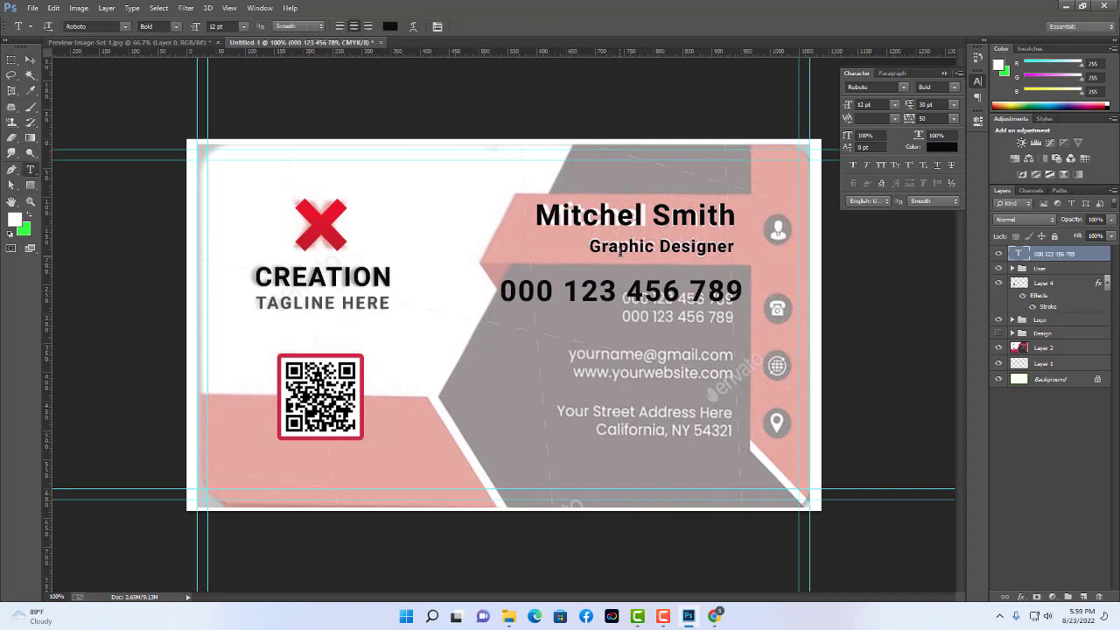
Set the phone number to 7 pt and position it over the template's first phone line.
{"action": "triple_click", "coordinate": [512, 300]}
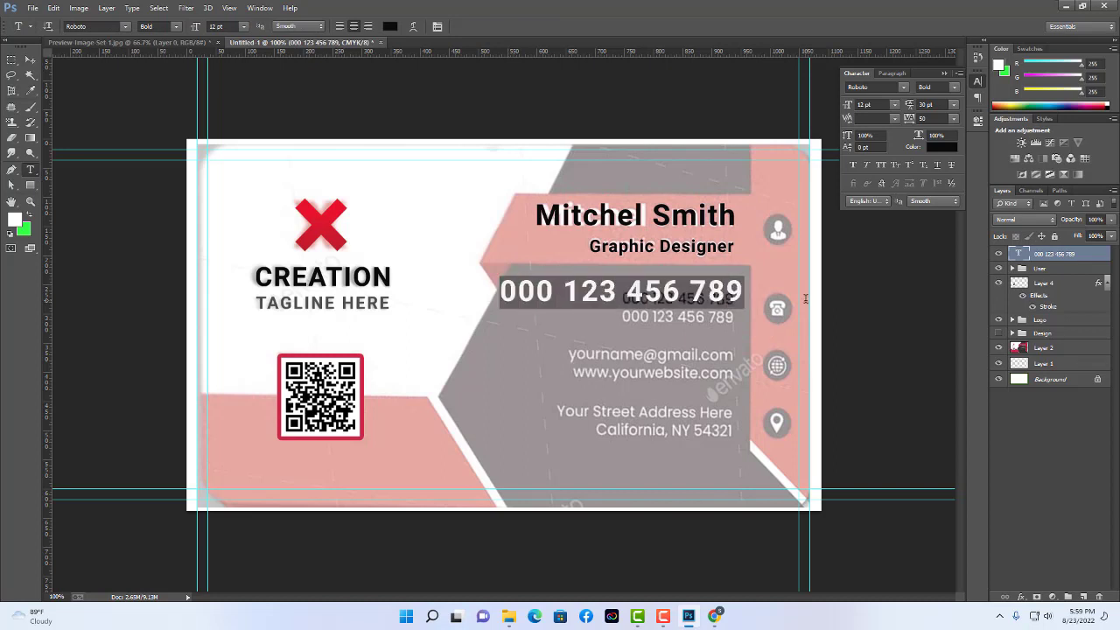
{"action": "left_click", "coordinate": [220, 26]}
{"action": "type", "text": "7"}
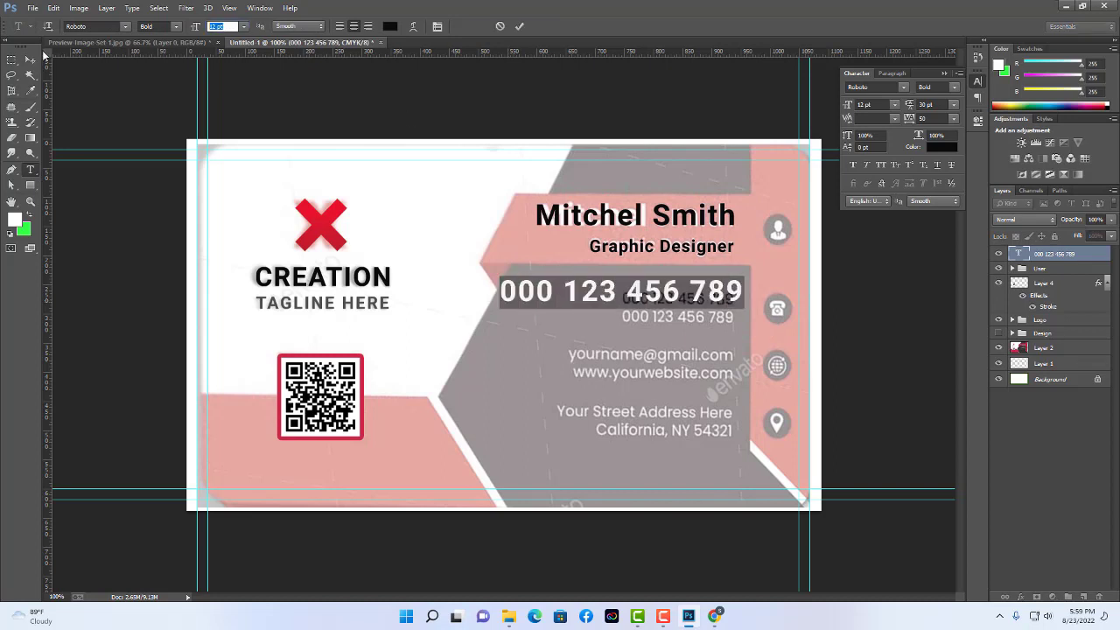
{"action": "key", "text": "Return"}
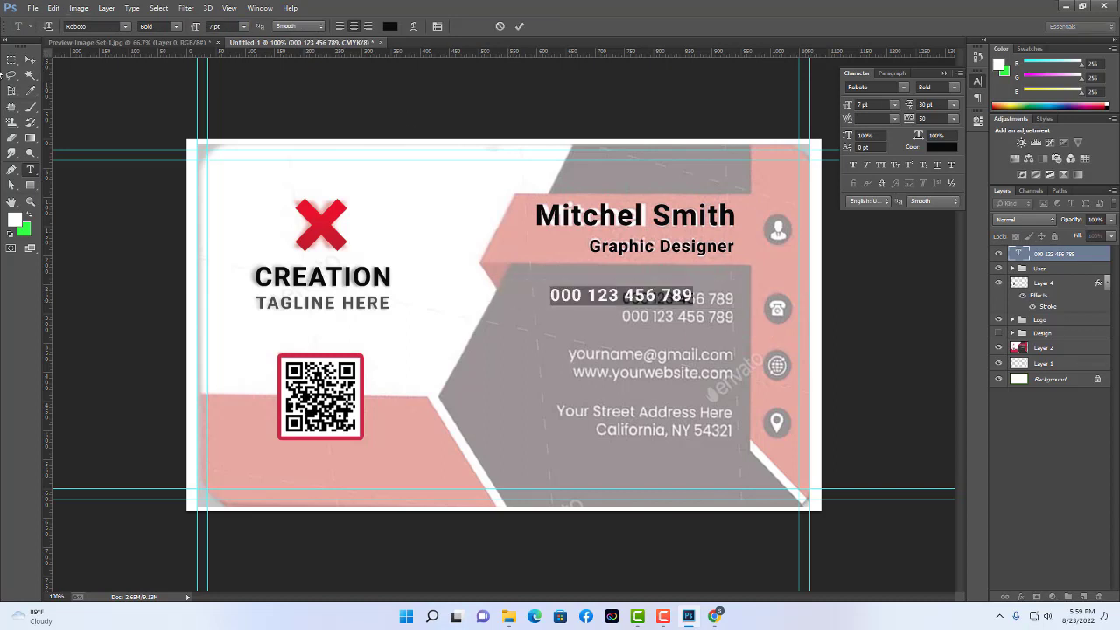
{"action": "left_click", "coordinate": [28, 61]}
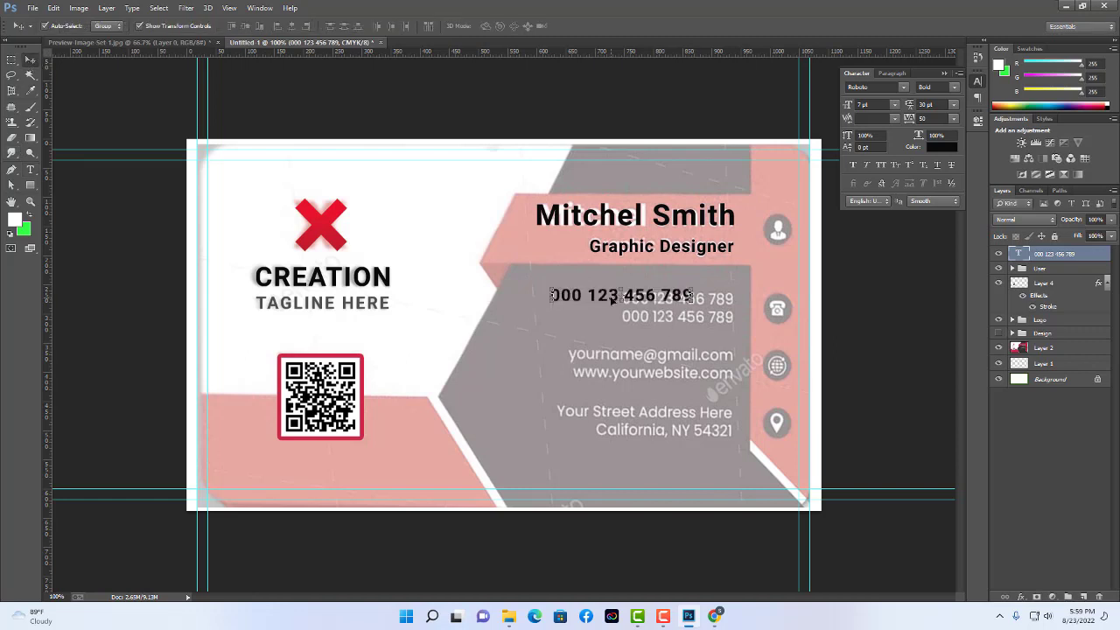
{"action": "left_click_drag", "start_coordinate": [613, 302], "coordinate": [654, 308]}
{"action": "key", "text": "Up"}
{"action": "key", "text": "Up"}
{"action": "key", "text": "Up"}
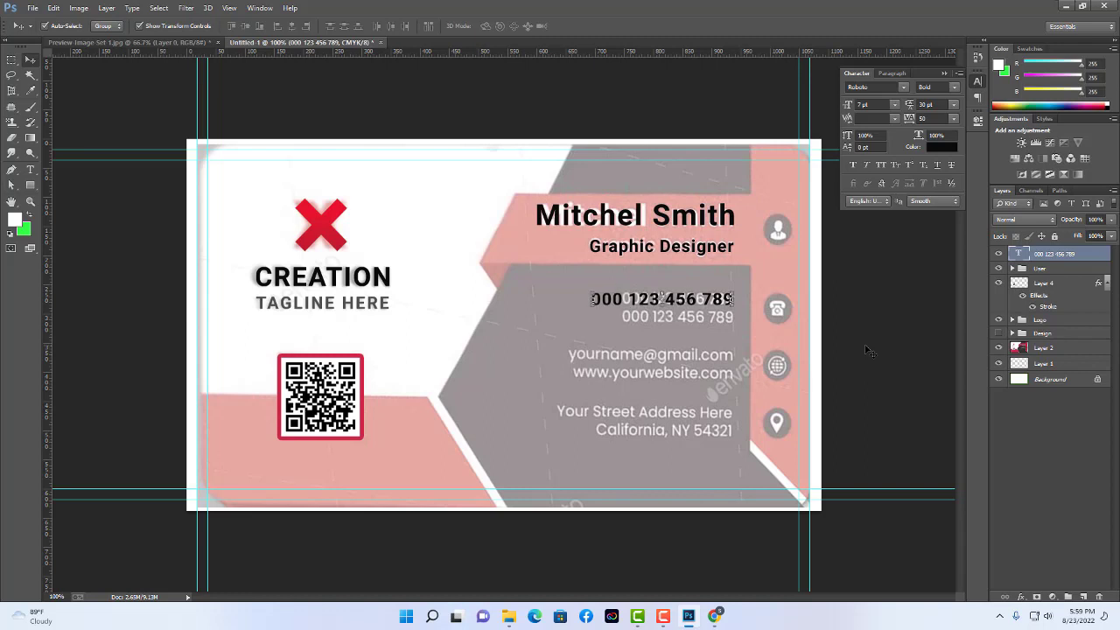
{"action": "key", "text": "Right"}
{"action": "key", "text": "Right"}
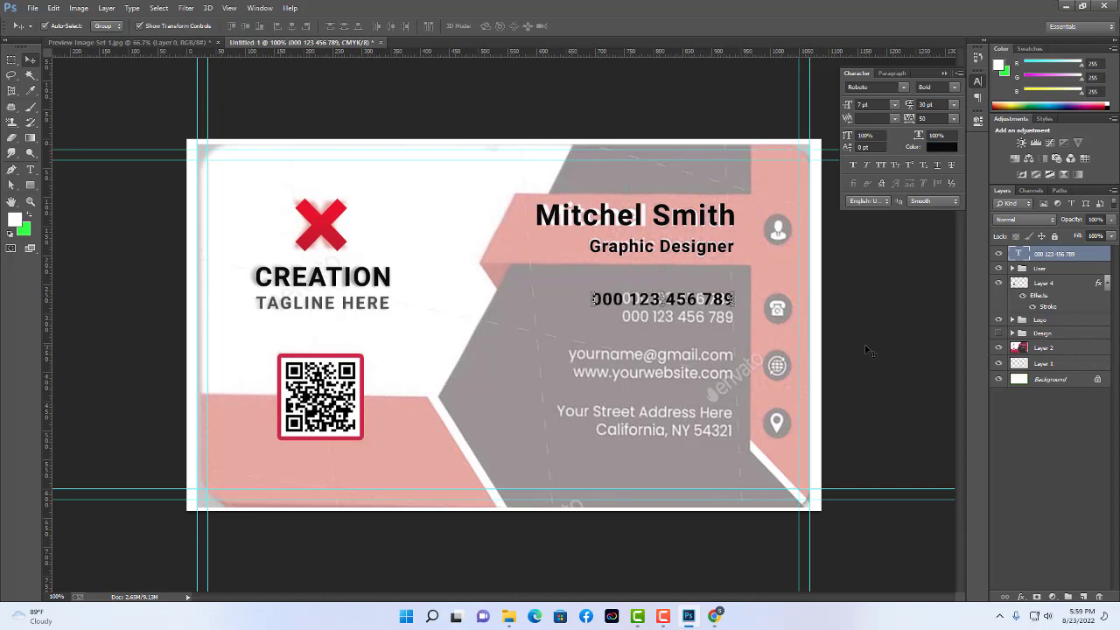
{"action": "key", "text": "ctrl+z"}
{"action": "key", "text": "ctrl+z"}
Duplicate the phone line onto the second number and group both layers as Phone.
{"action": "key", "text": "ctrl+j"}
{"action": "key", "text": "Down"}
{"action": "key", "text": "Down"}
{"action": "key", "text": "Down"}
{"action": "key", "text": "Down"}
{"action": "key", "text": "Down"}
{"action": "key", "text": "Down"}
{"action": "key", "text": "Down"}
{"action": "key", "text": "Down"}
{"action": "key", "text": "Down"}
{"action": "key", "text": "Down"}
{"action": "key", "text": "Down"}
{"action": "key", "text": "Down"}
{"action": "key", "text": "Down"}
{"action": "key", "text": "Down"}
{"action": "key", "text": "Down"}
{"action": "key", "text": "Down"}
{"action": "key", "text": "Down"}
{"action": "key", "text": "Down"}
{"action": "key", "text": "Down"}
{"action": "key", "text": "Down"}
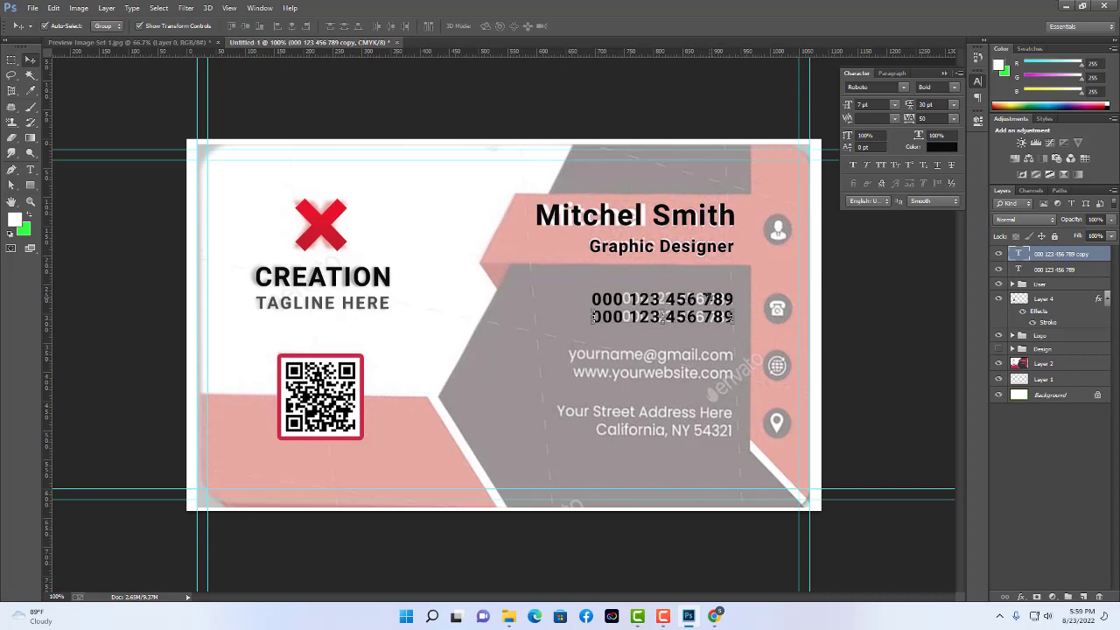
{"action": "left_click", "coordinate": [1065, 271], "text": "shift"}
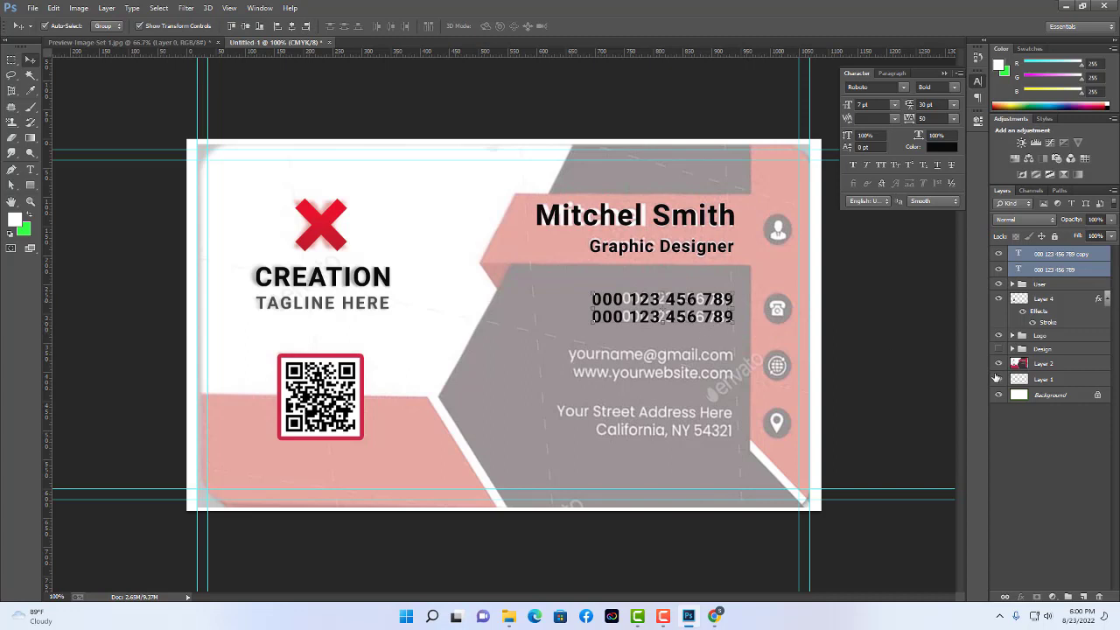
{"action": "key", "text": "ctrl+g"}
{"action": "double_click", "coordinate": [1042, 253]}
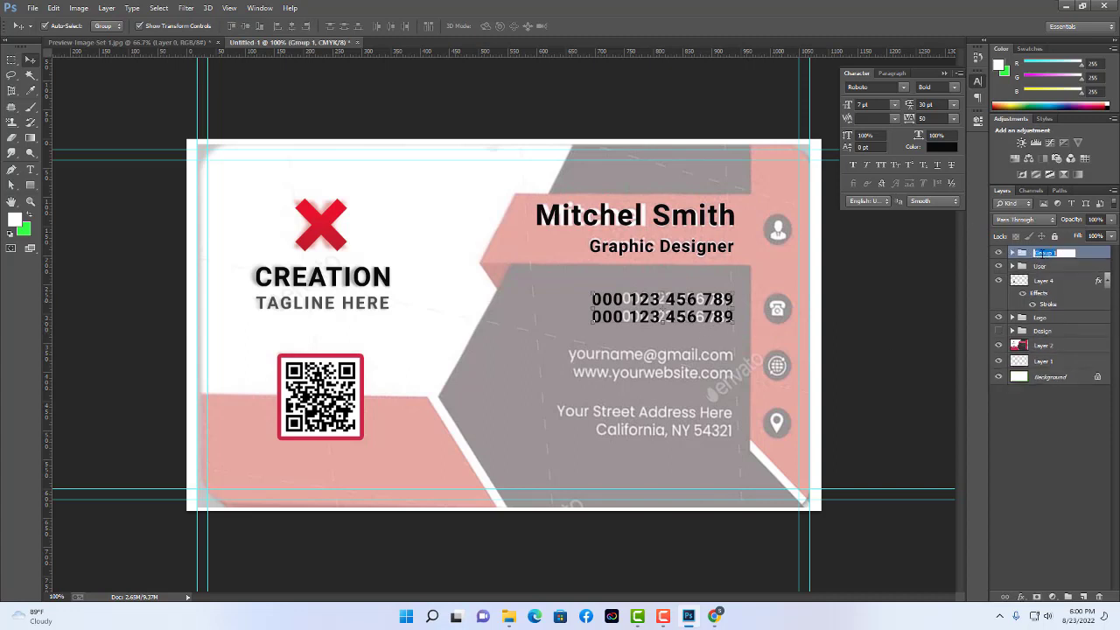
{"action": "type", "text": "Phone"}
{"action": "key", "text": "Return"}
{"action": "left_click", "coordinate": [1032, 449]}
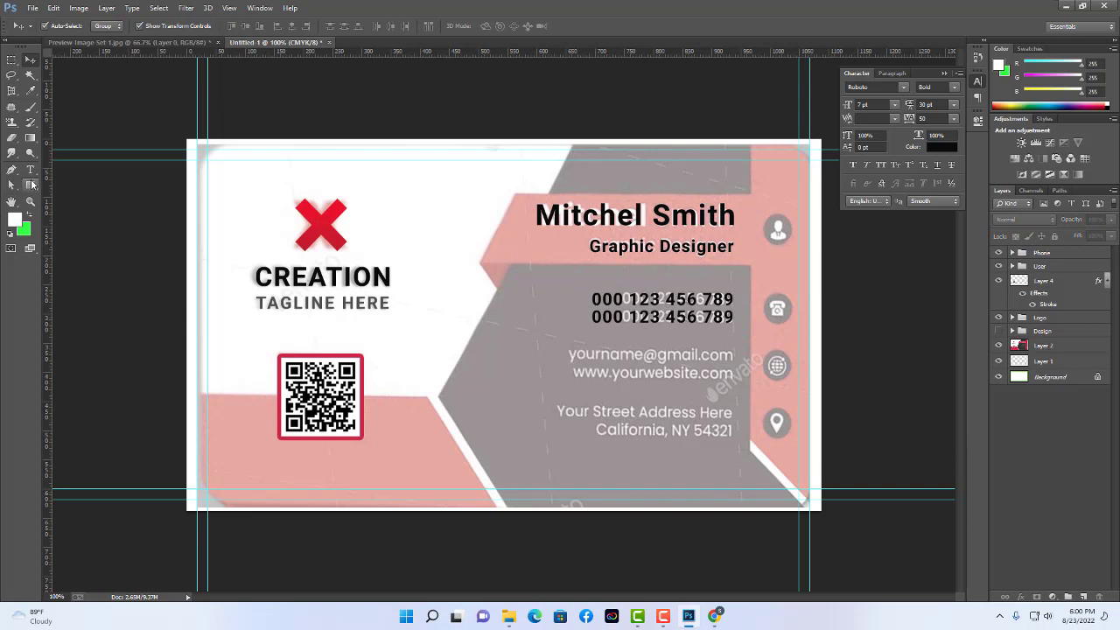
Add a text line on the card's e-mail row and type a sample Gmail address.
{"action": "left_click", "coordinate": [29, 169]}
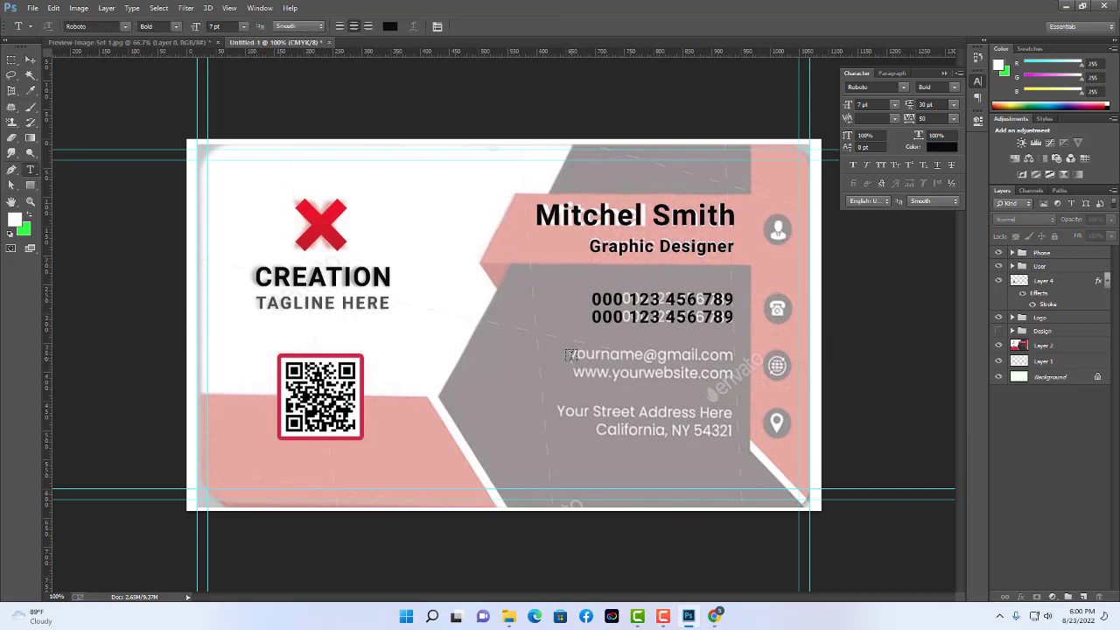
{"action": "left_click", "coordinate": [579, 356]}
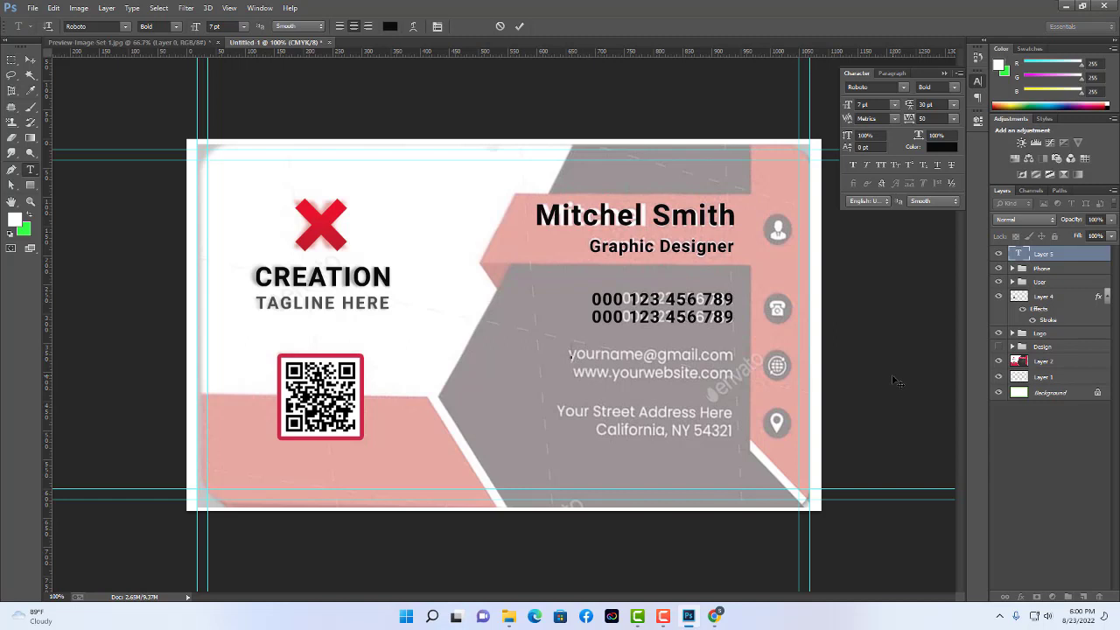
{"action": "type", "text": "youname@"}
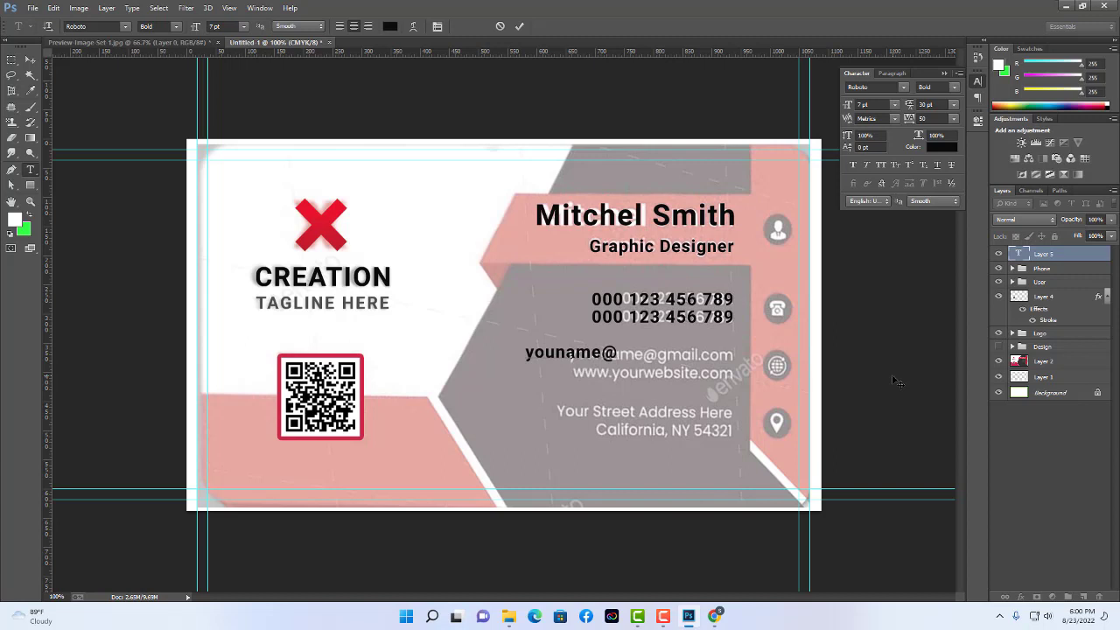
{"action": "type", "text": "gmail"}
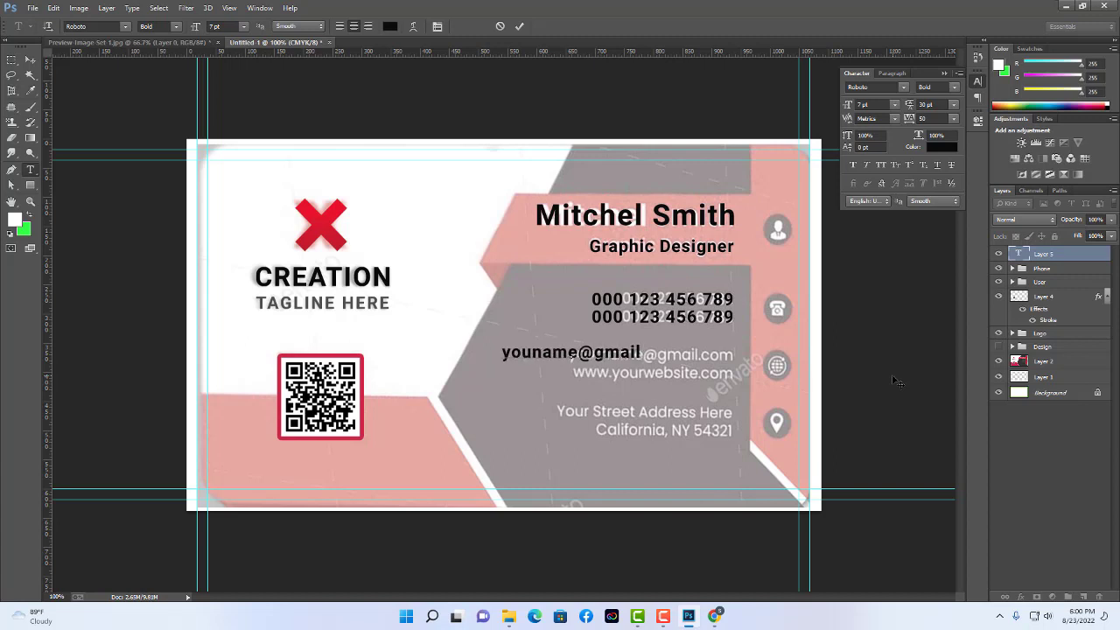
{"action": "type", "text": ".com"}
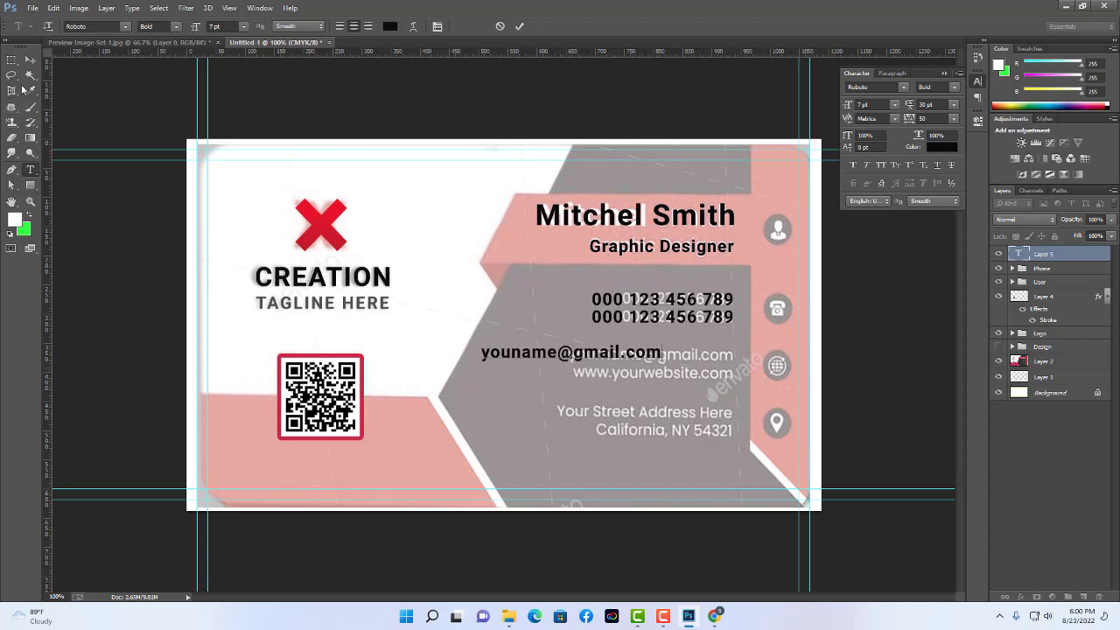
{"action": "left_click", "coordinate": [29, 60]}
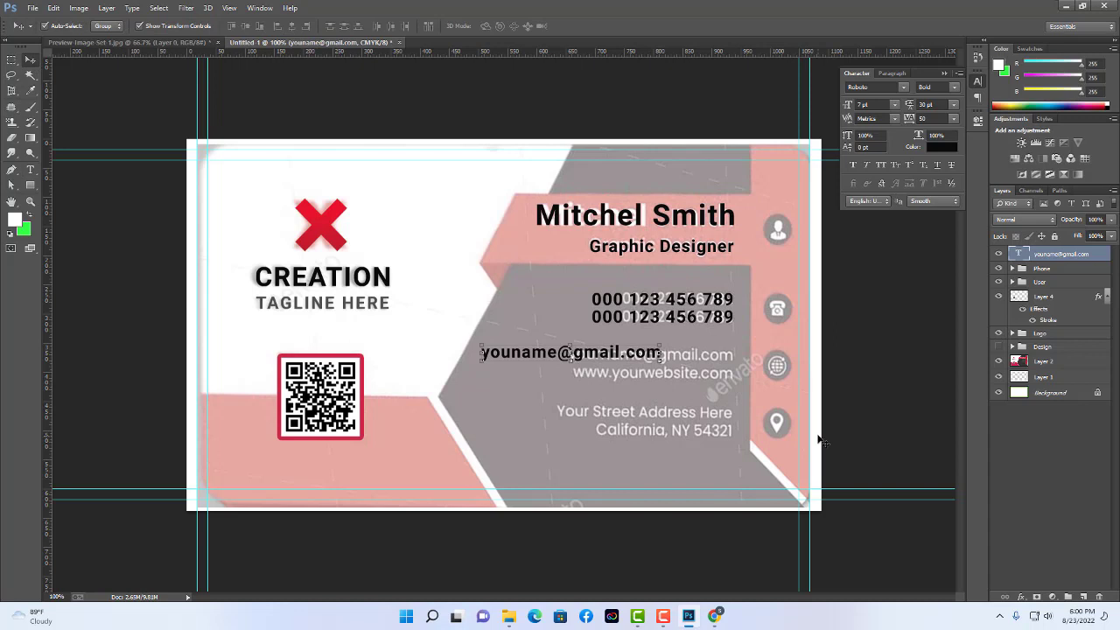
{"action": "key", "text": "j"}
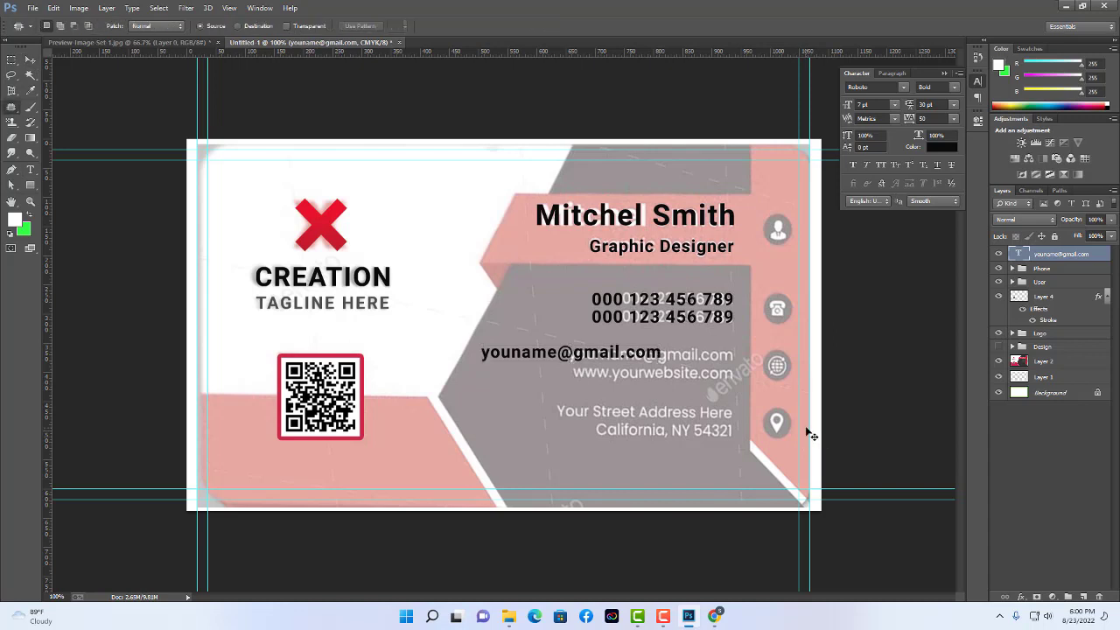
{"action": "left_click", "coordinate": [1061, 285]}
{"action": "left_click", "coordinate": [1077, 255]}
{"action": "key", "text": "shift+j"}
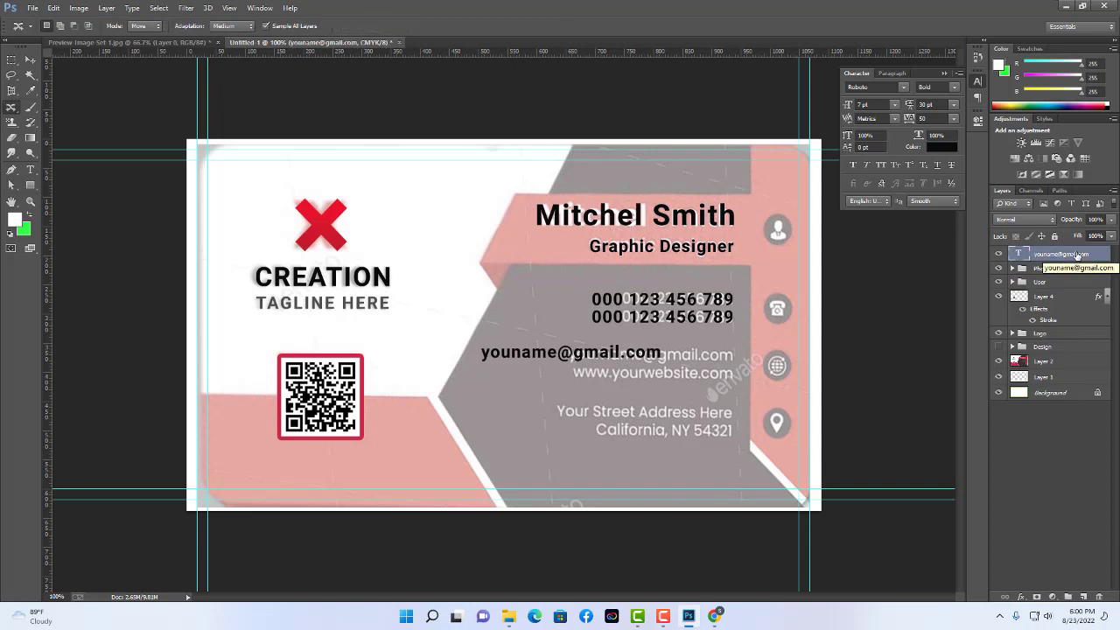
{"action": "key", "text": "ctrl+j"}
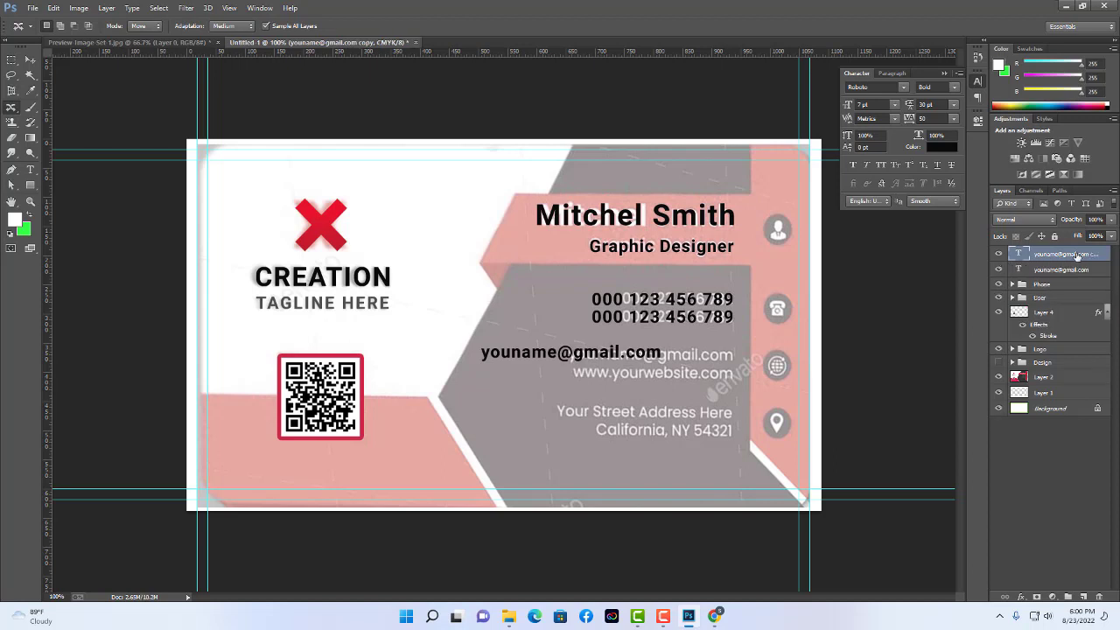
Put the original above its copy and rename the two layers 'email' and 'web'.
{"action": "left_click_drag", "start_coordinate": [1063, 275], "coordinate": [1069, 261]}
{"action": "double_click", "coordinate": [1069, 259]}
{"action": "type", "text": "email"}
{"action": "key", "text": "Return"}
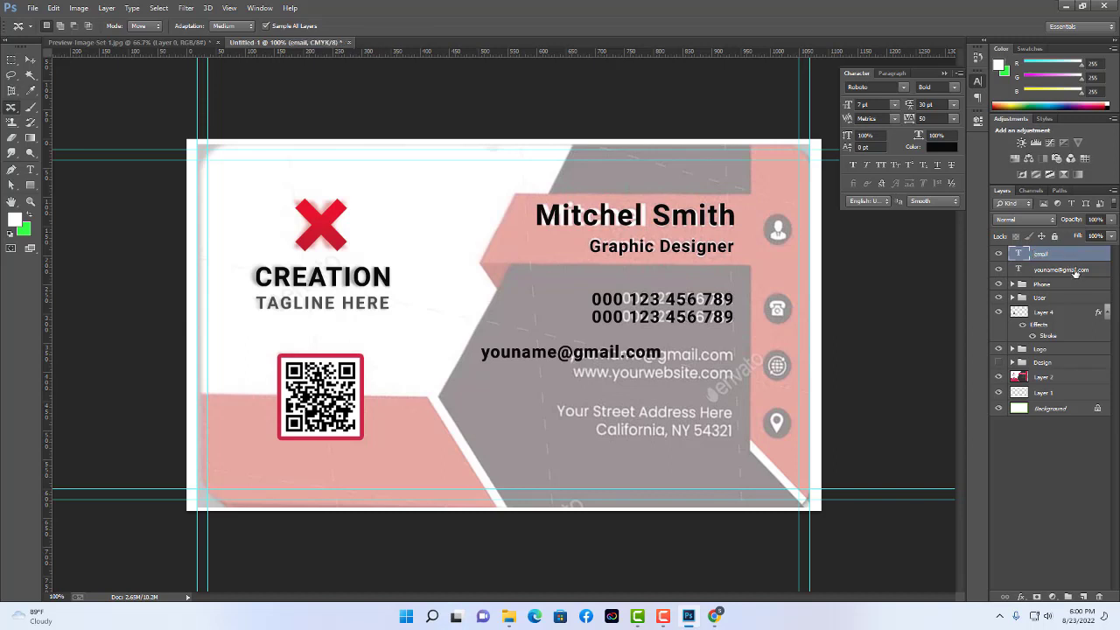
{"action": "double_click", "coordinate": [1063, 269]}
{"action": "type", "text": "web"}
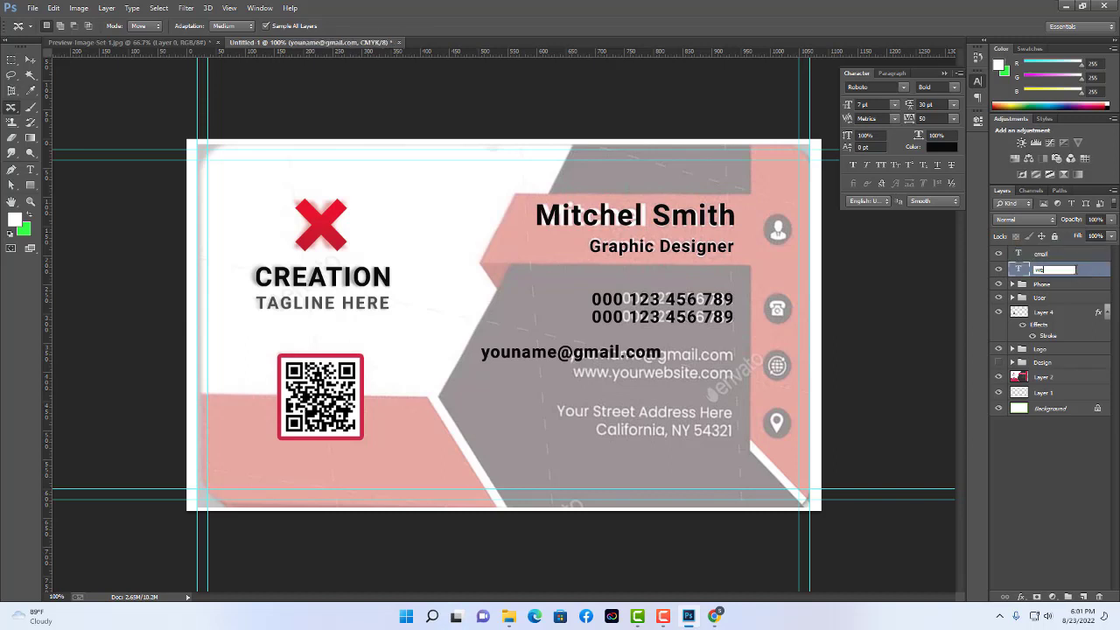
{"action": "key", "text": "Return"}
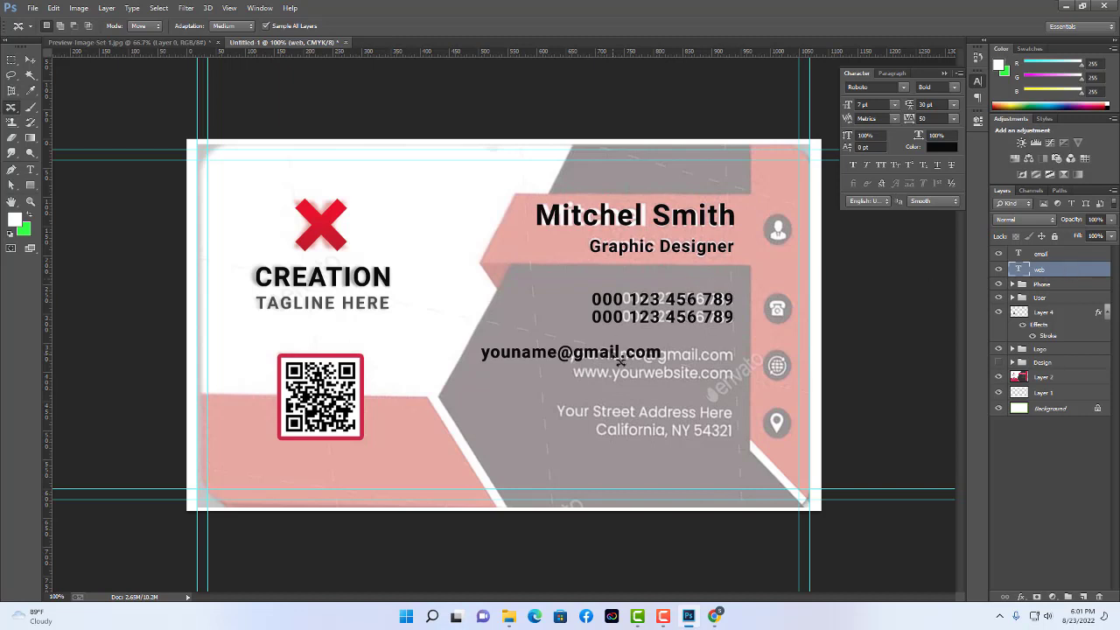
{"action": "left_click", "coordinate": [31, 59]}
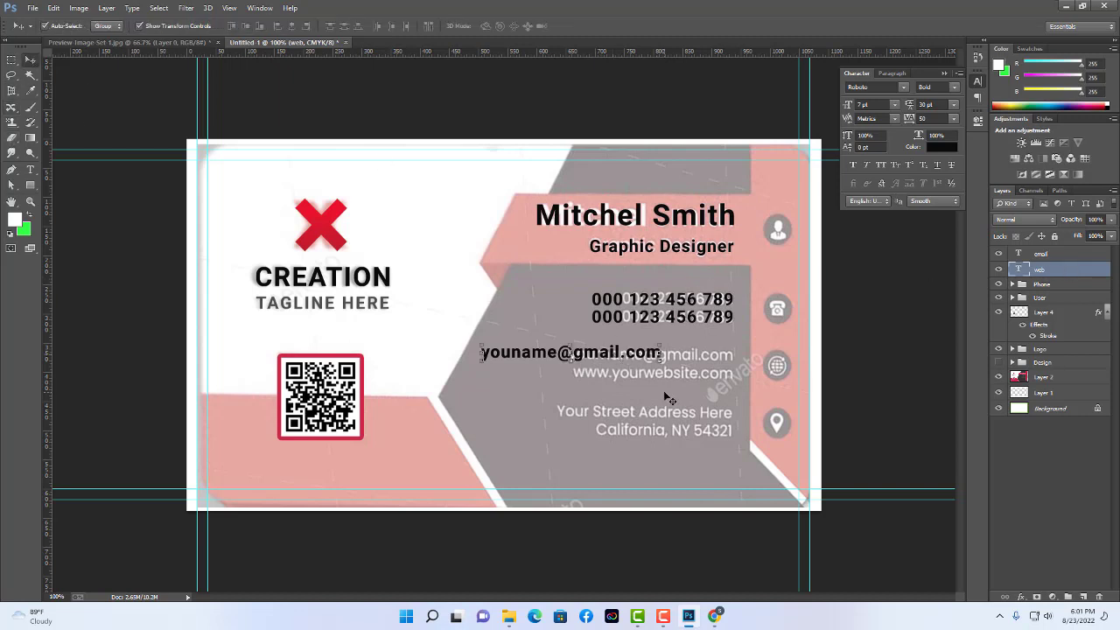
{"action": "key", "text": "shift+Down"}
{"action": "key", "text": "shift+Down"}
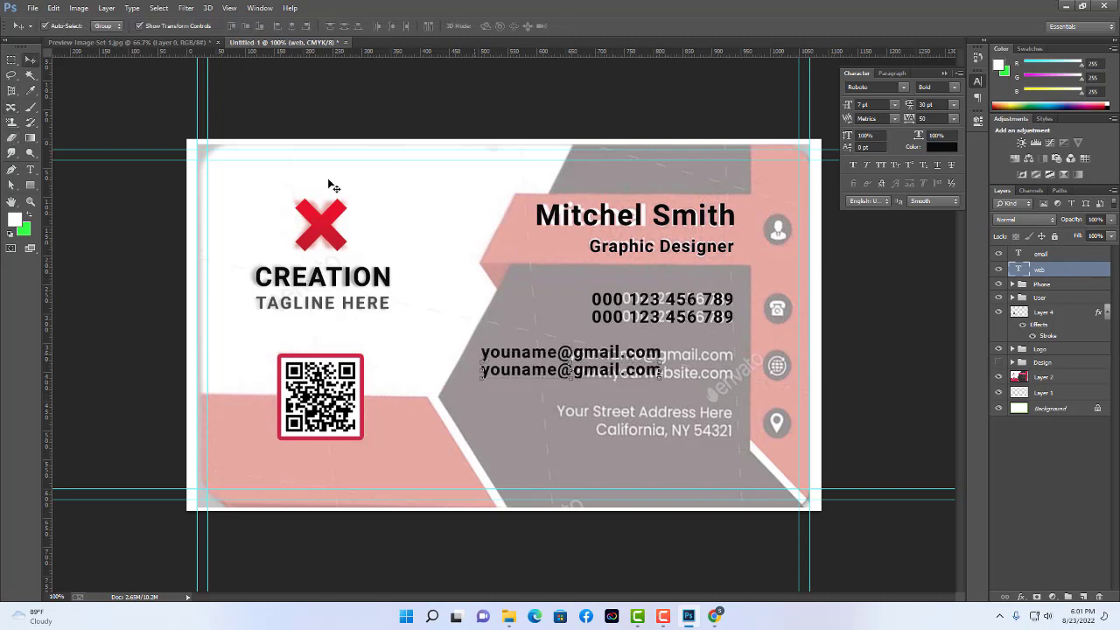
{"action": "left_click", "coordinate": [31, 169]}
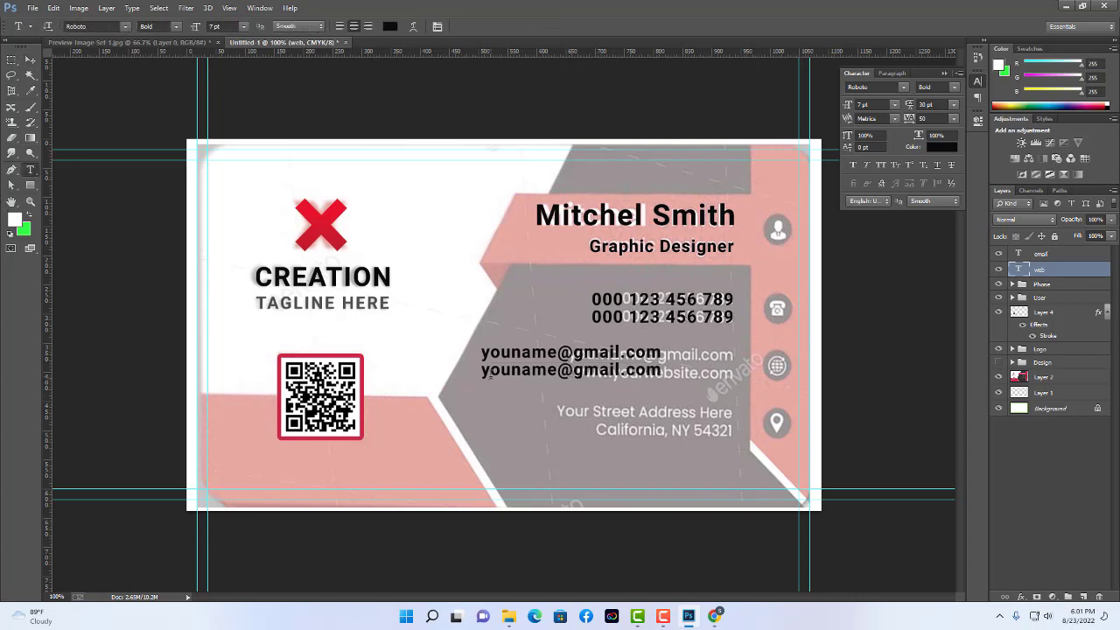
{"action": "left_click_drag", "start_coordinate": [481, 370], "coordinate": [725, 379]}
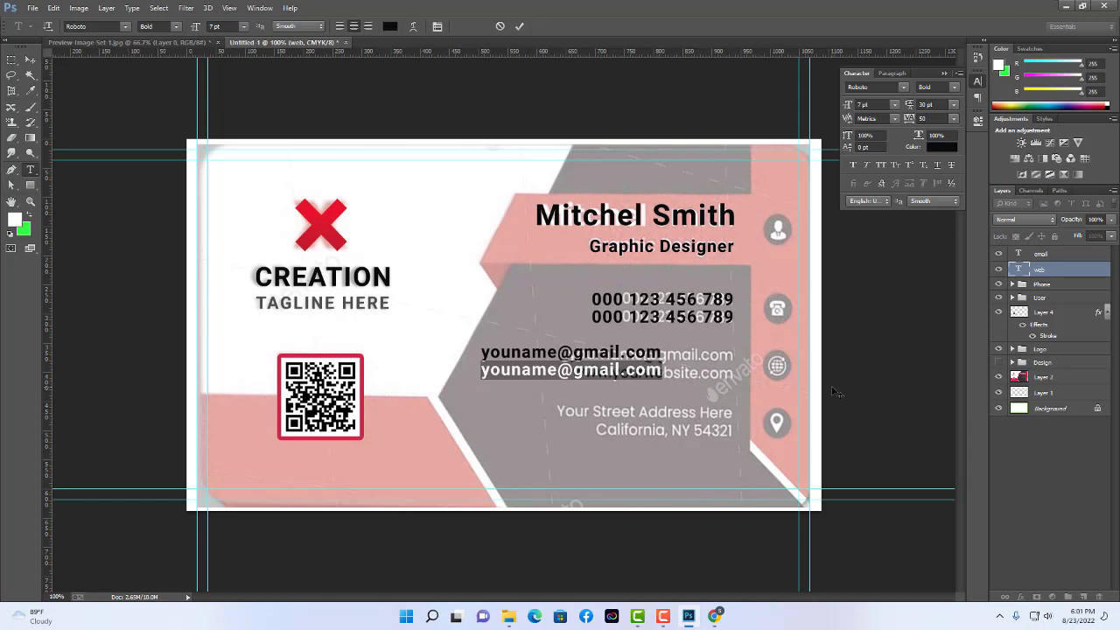
{"action": "type", "text": "www"}
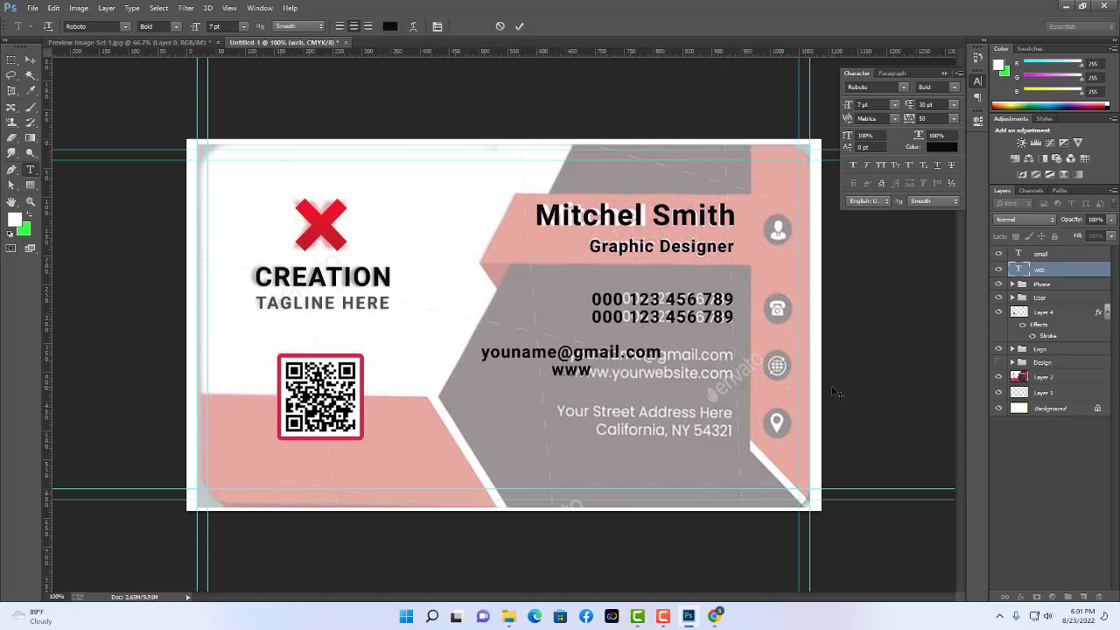
{"action": "type", "text": ".youe"}
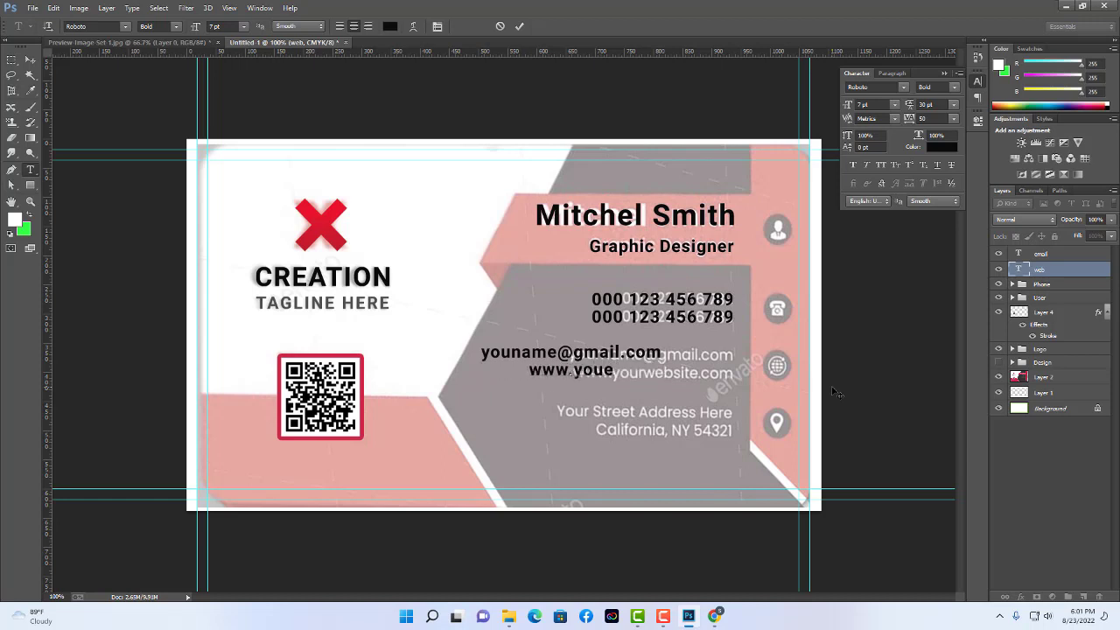
{"action": "key", "text": "BackSpace"}
{"action": "type", "text": "rwebsit"}
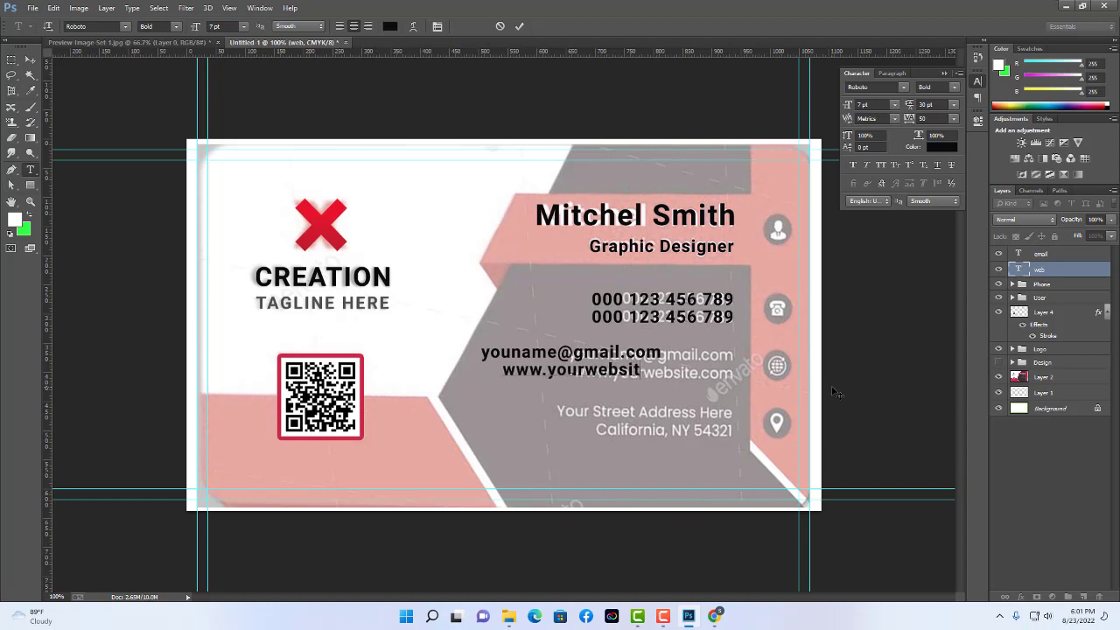
{"action": "type", "text": "e.com"}
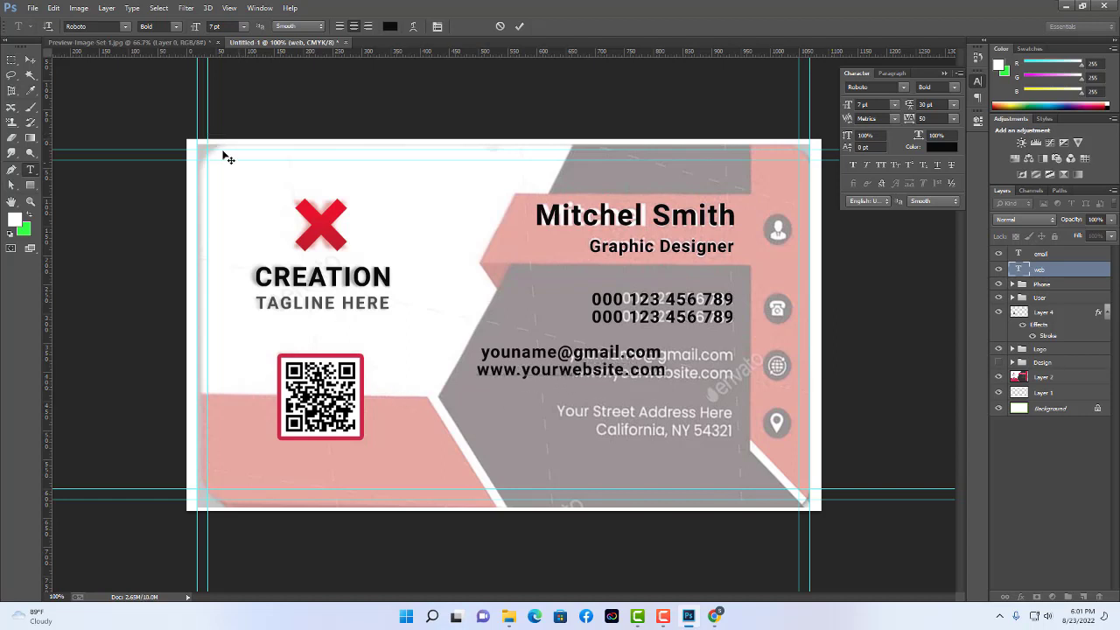
{"action": "left_click", "coordinate": [30, 60]}
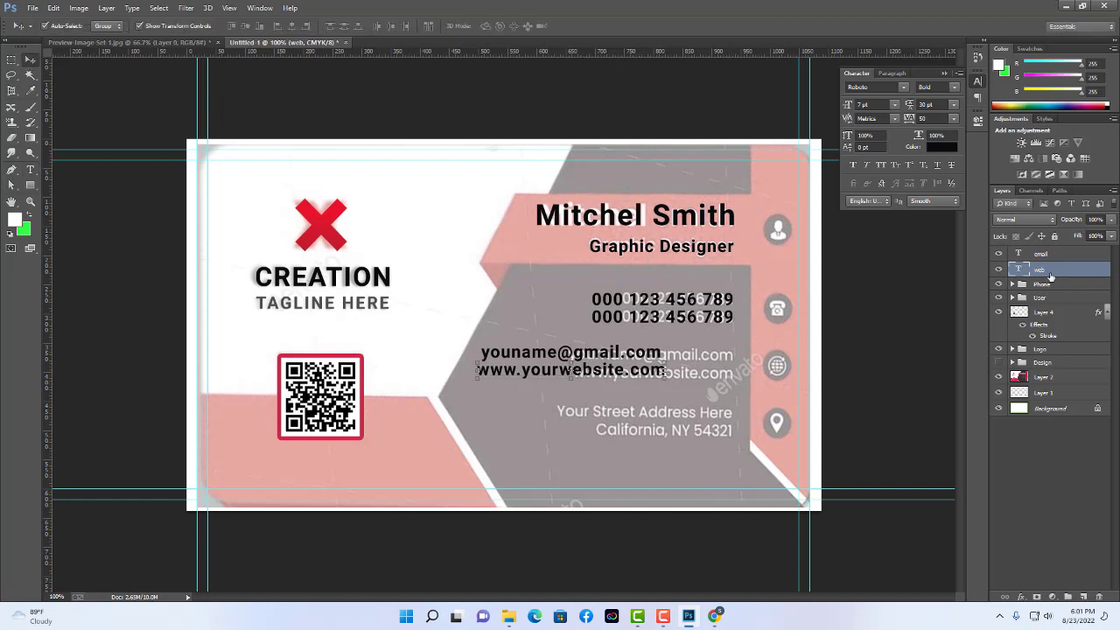
Right-align the email and web lines and move them flush with the phone numbers.
{"action": "left_click", "coordinate": [1046, 256], "text": "shift"}
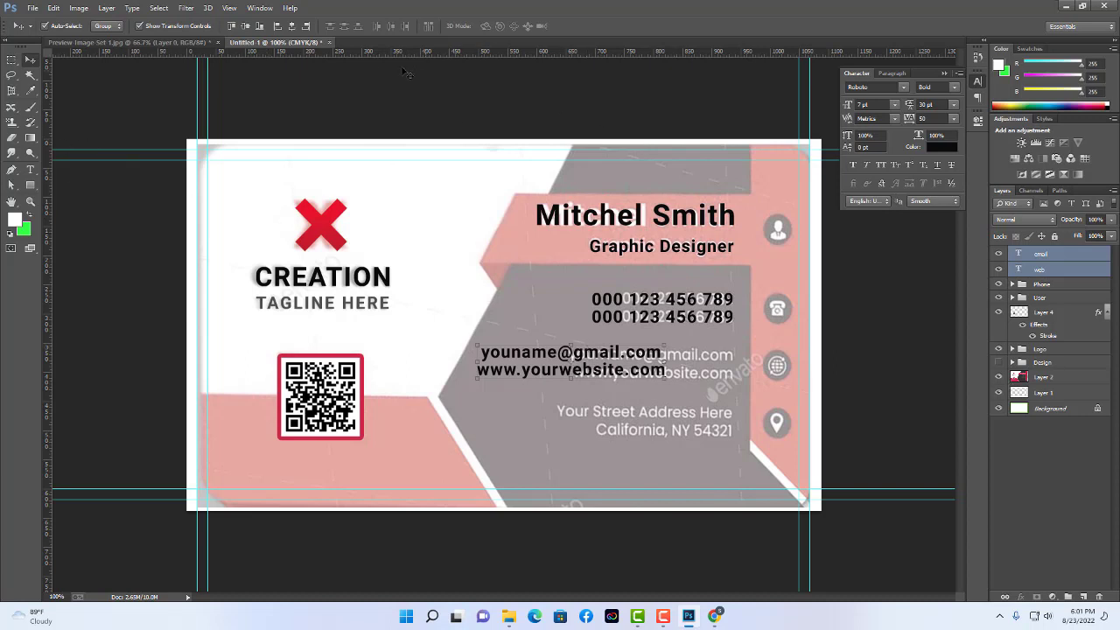
{"action": "left_click", "coordinate": [308, 29]}
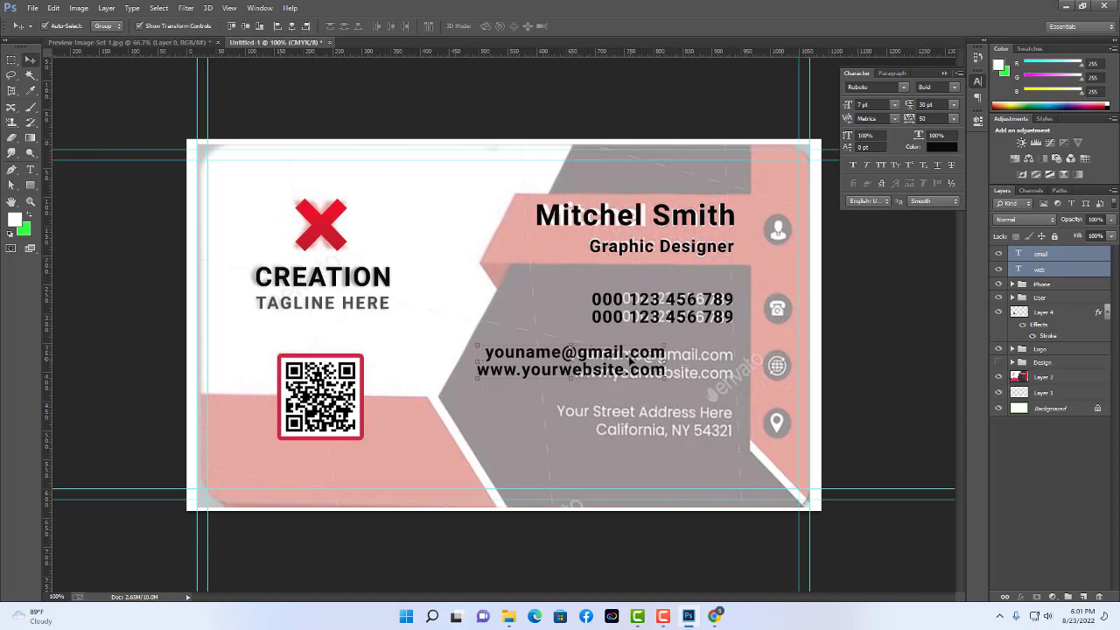
{"action": "left_click_drag", "start_coordinate": [630, 366], "coordinate": [699, 365]}
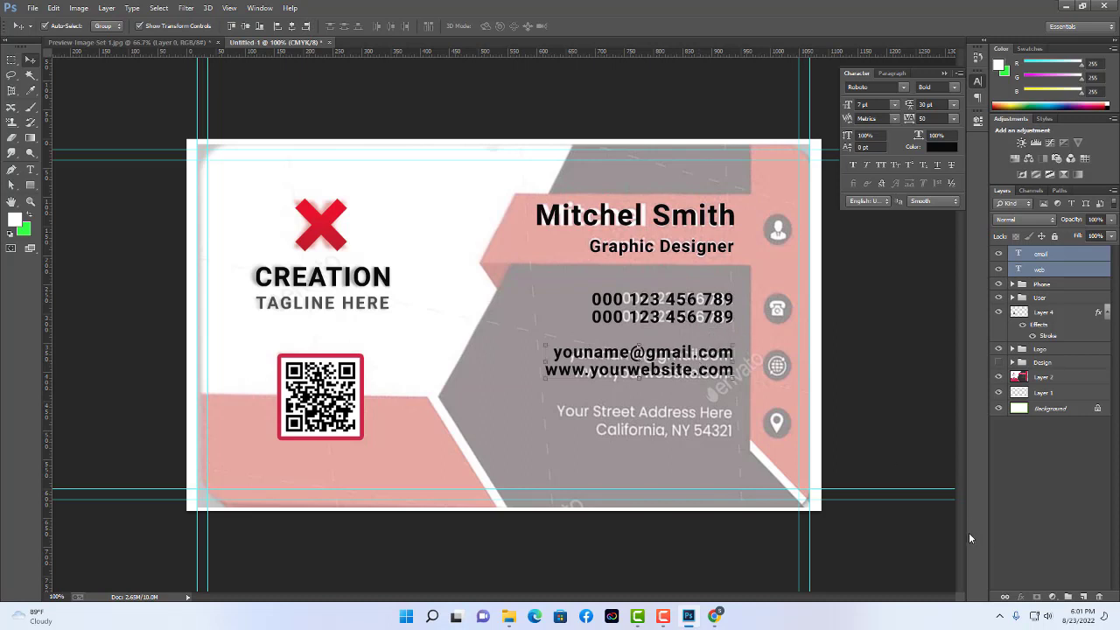
Group the email and web layers into a group named Email.
{"action": "key", "text": "ctrl+g"}
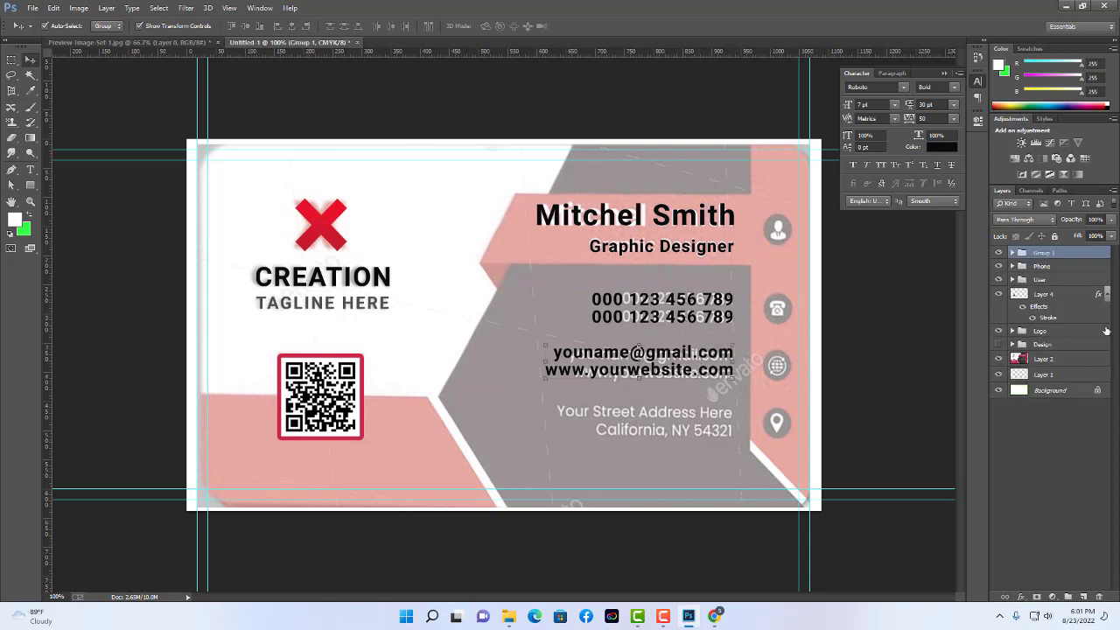
{"action": "double_click", "coordinate": [1042, 254]}
{"action": "type", "text": "Email"}
{"action": "key", "text": "Return"}
{"action": "left_click", "coordinate": [157, 177]}
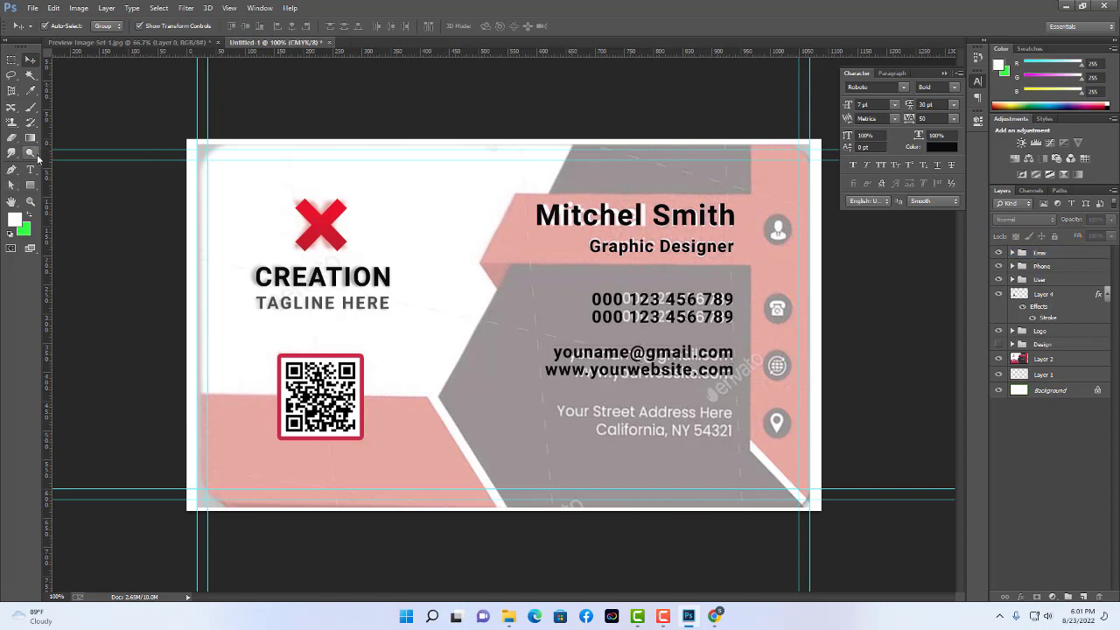
Type the address text 'Your Street Adress Here' with 'California, NY 5421' beneath it.
{"action": "left_click", "coordinate": [30, 169]}
{"action": "left_click", "coordinate": [560, 411]}
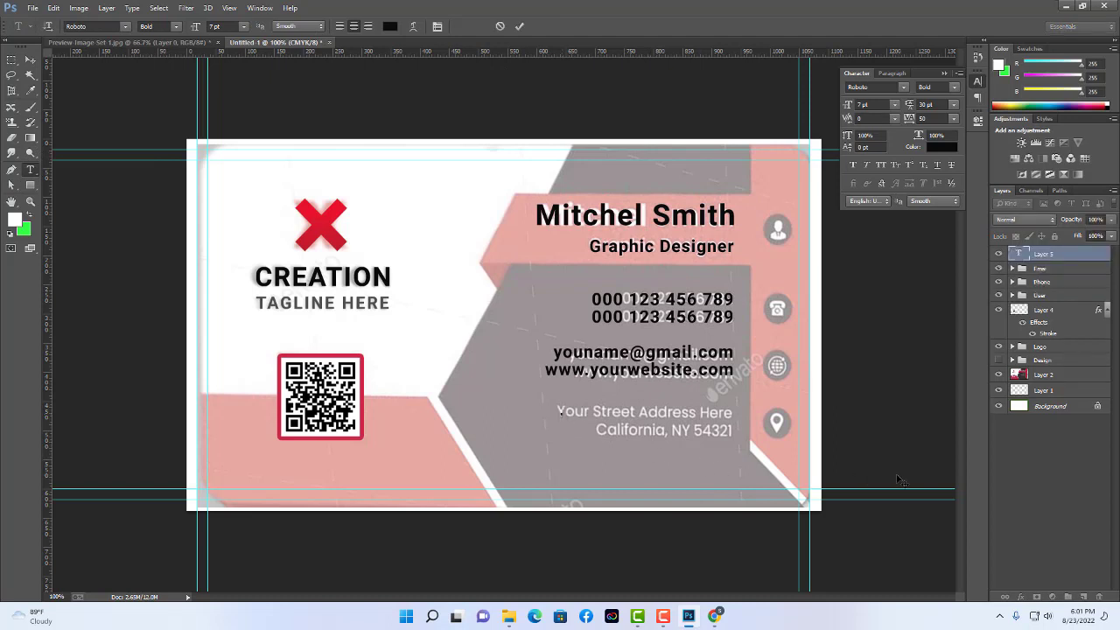
{"action": "type", "text": "Your Stree"}
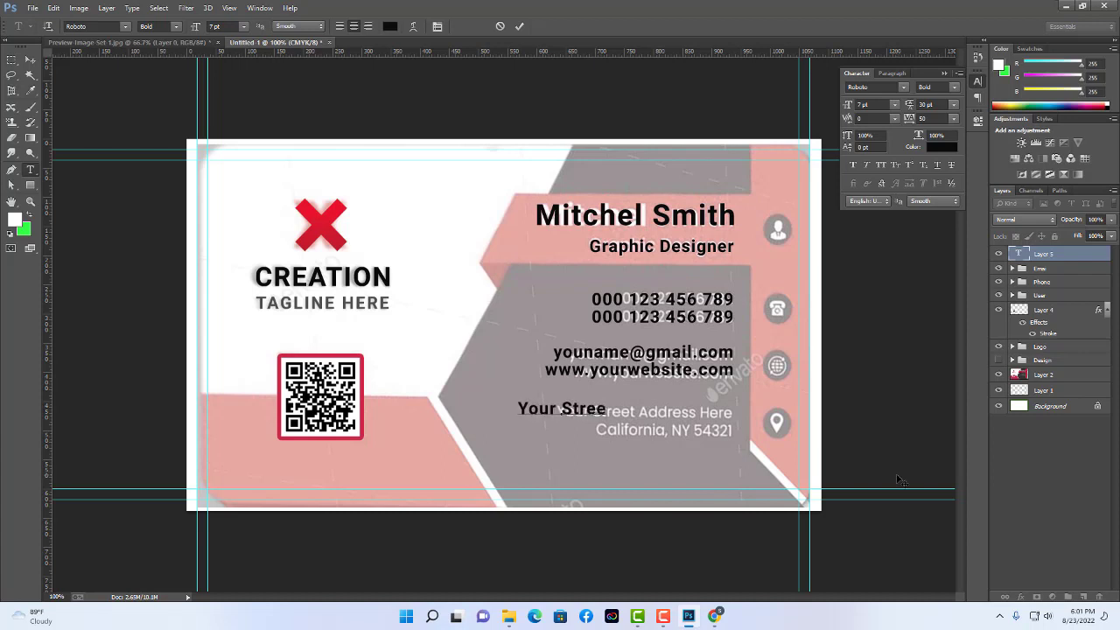
{"action": "type", "text": "t A"}
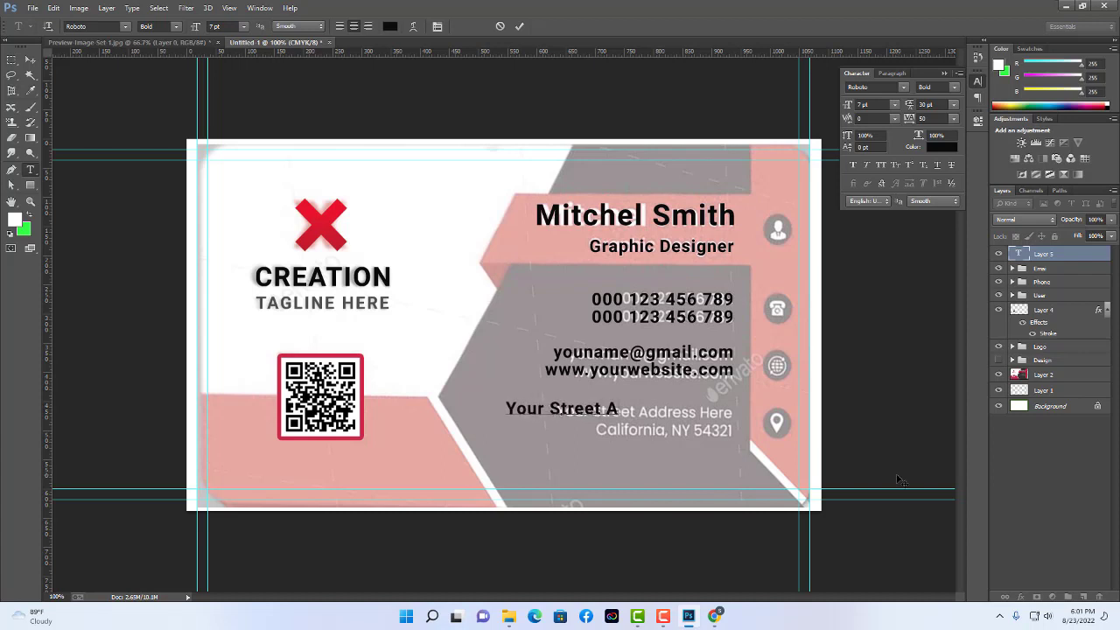
{"action": "type", "text": "dress Here"}
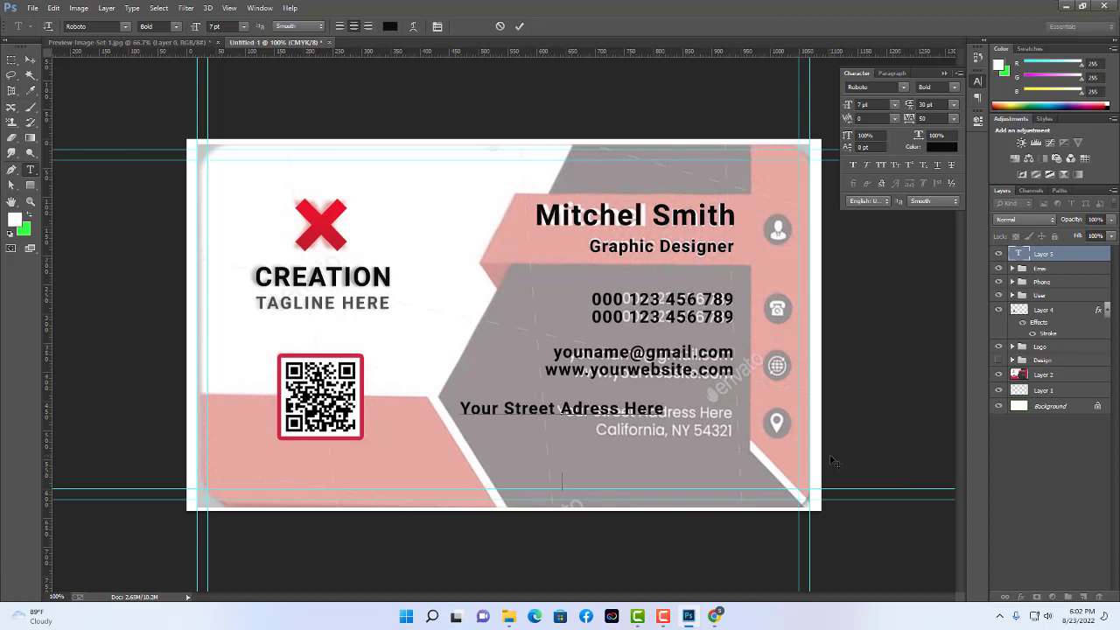
{"action": "type", "text": "California, NY 5421"}
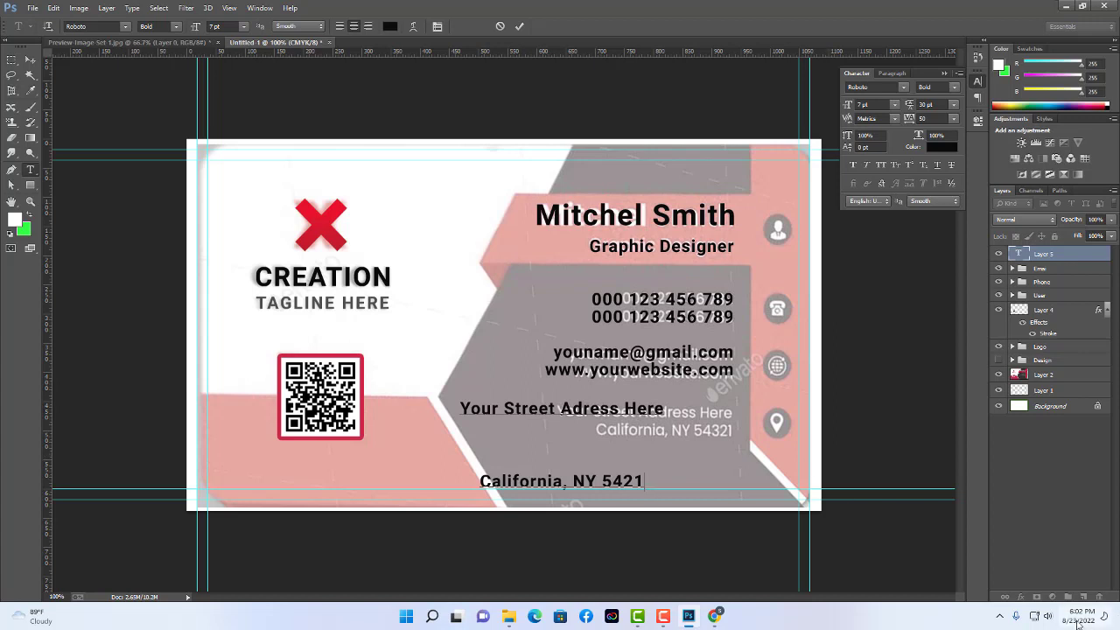
{"action": "left_click", "coordinate": [32, 62]}
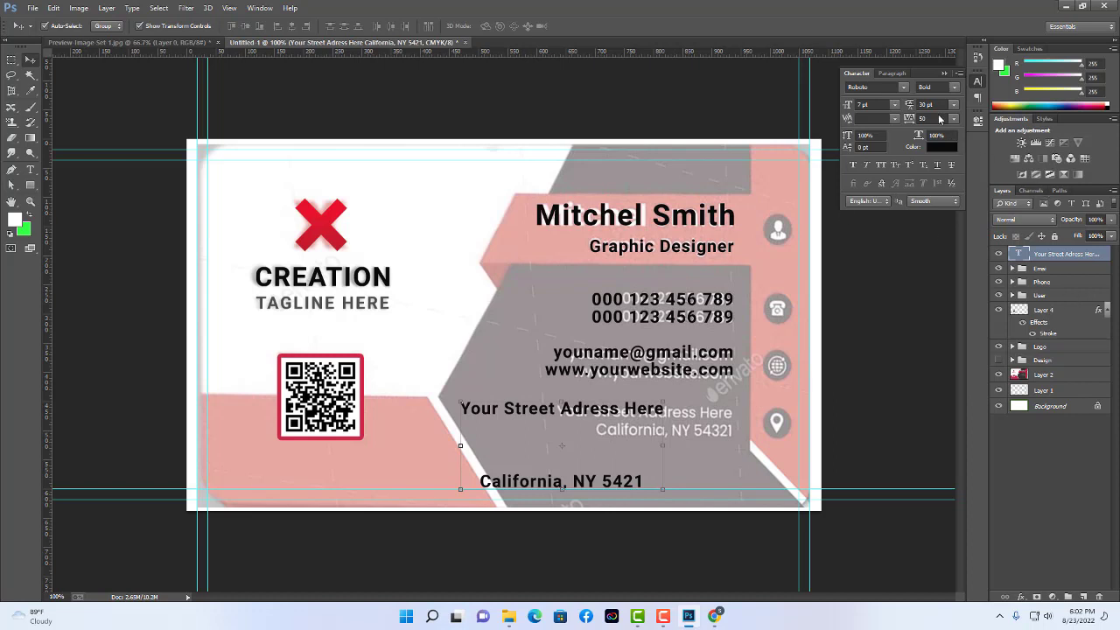
Tighten the address lines' leading in the Character panel and shift the text right.
{"action": "left_click", "coordinate": [927, 104]}
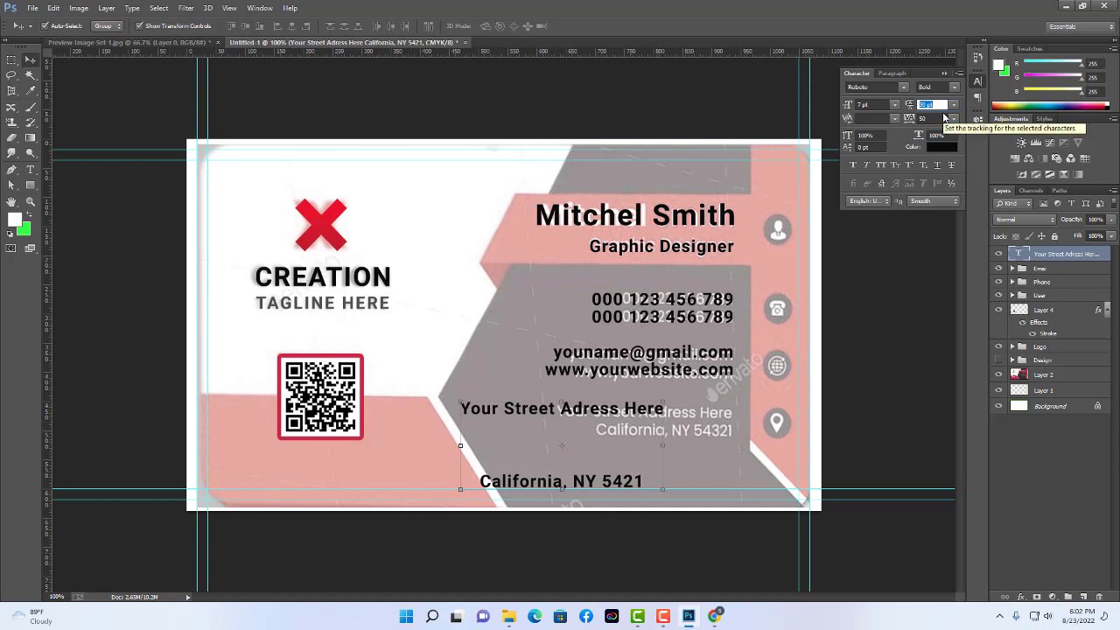
{"action": "type", "text": "0"}
{"action": "key", "text": "Return"}
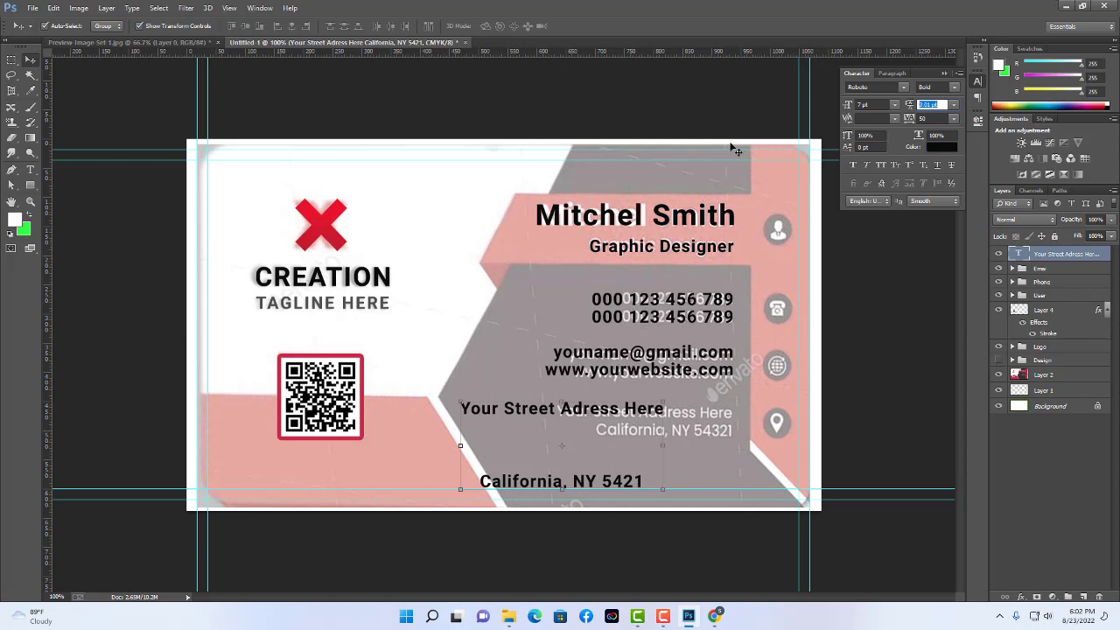
{"action": "left_click", "coordinate": [31, 170]}
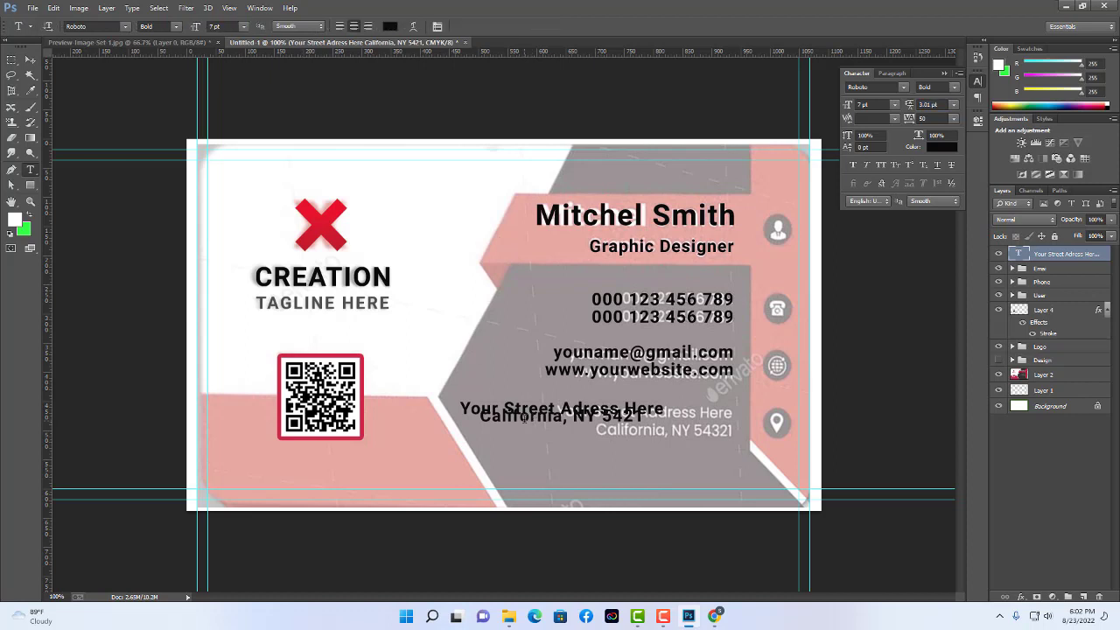
{"action": "left_click_drag", "start_coordinate": [462, 409], "coordinate": [647, 418]}
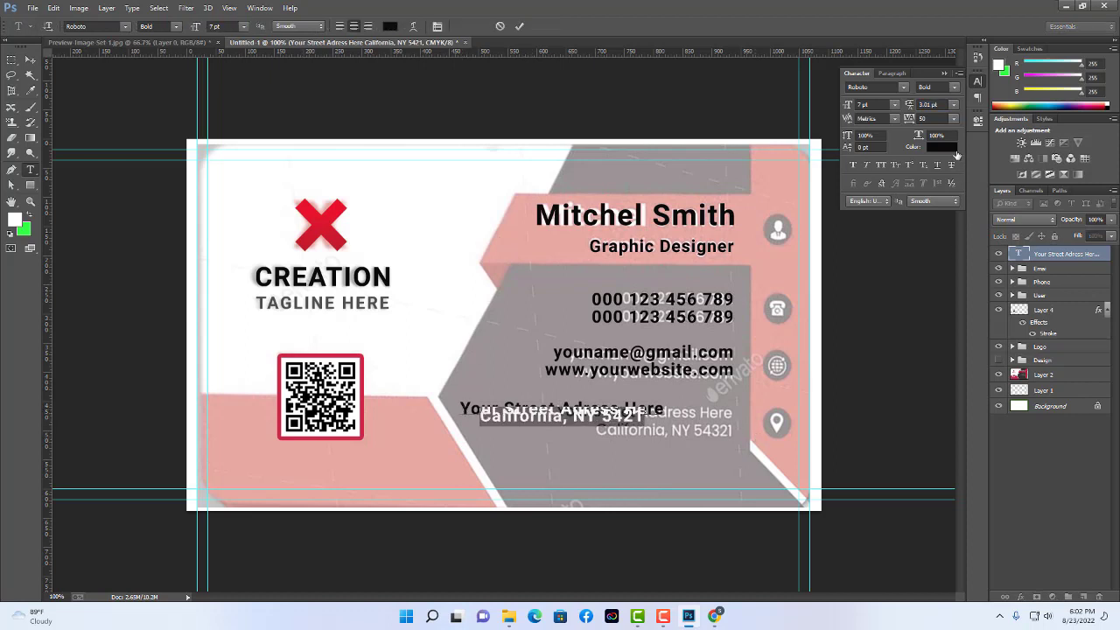
{"action": "left_click", "coordinate": [941, 105]}
{"action": "key", "text": "Down"}
{"action": "key", "text": "Down"}
{"action": "key", "text": "Down"}
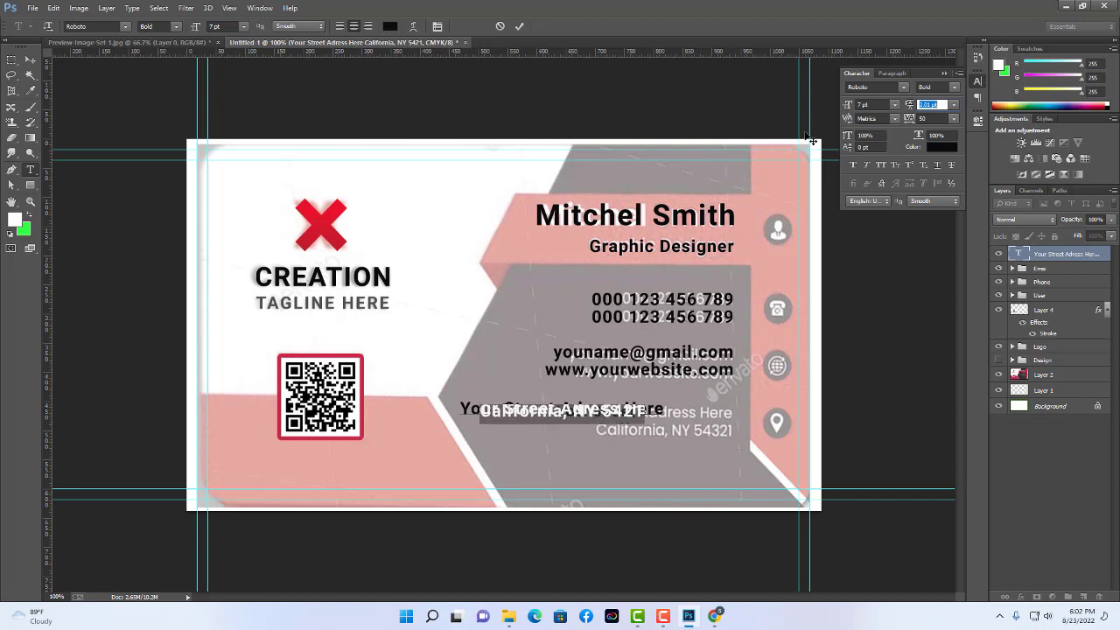
{"action": "key", "text": "Up"}
{"action": "key", "text": "Up"}
{"action": "key", "text": "Up"}
{"action": "key", "text": "Up"}
{"action": "key", "text": "Up"}
{"action": "key", "text": "Up"}
{"action": "key", "text": "Up"}
{"action": "key", "text": "Up"}
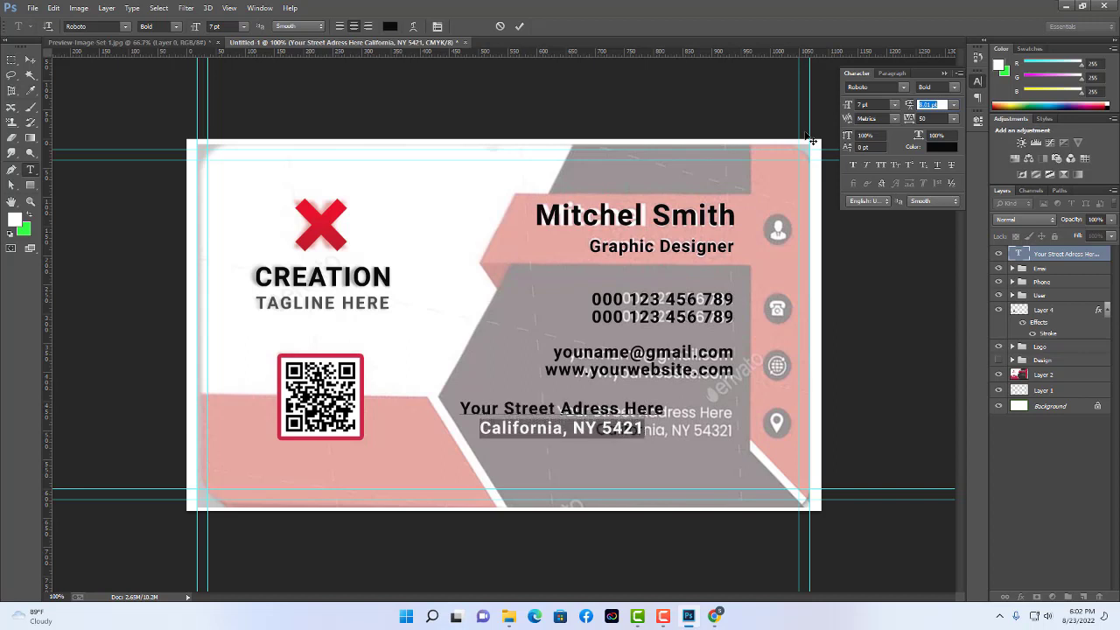
{"action": "key", "text": "Down"}
{"action": "key", "text": "Up"}
{"action": "key", "text": "Up"}
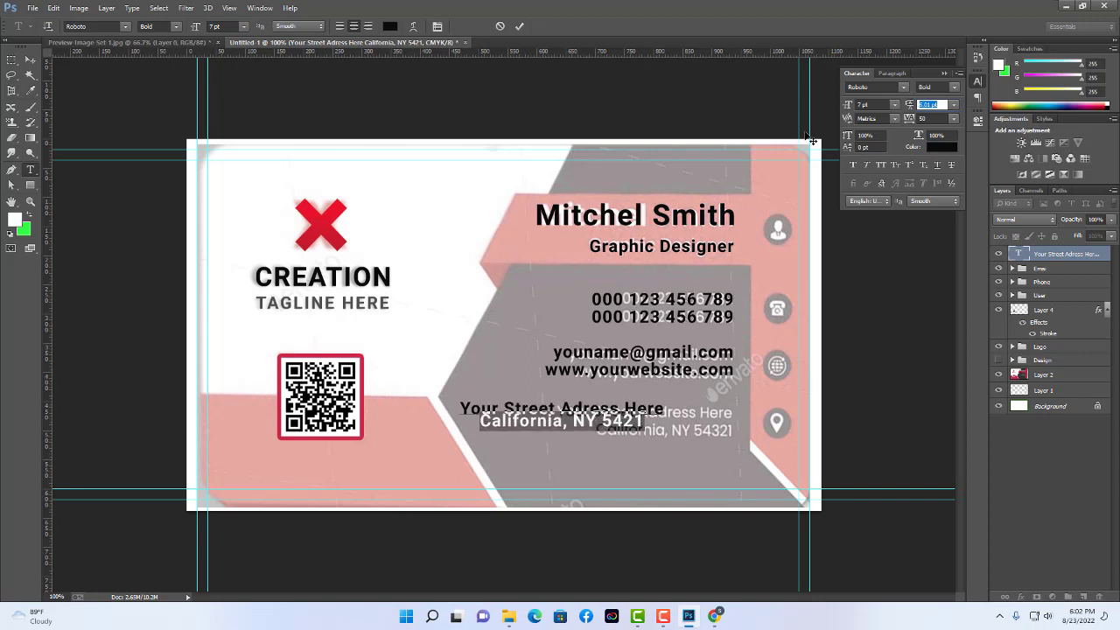
{"action": "left_click", "coordinate": [30, 61]}
{"action": "left_click_drag", "start_coordinate": [616, 416], "coordinate": [680, 422]}
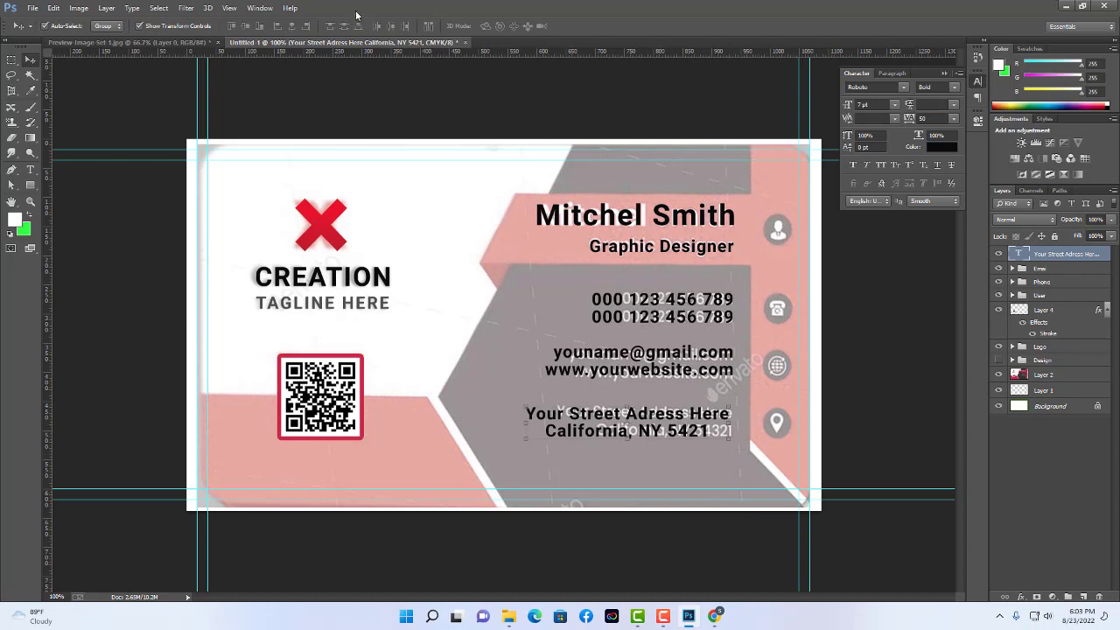
Right-align both address lines and move them flush with the other contact details.
{"action": "left_click", "coordinate": [30, 170]}
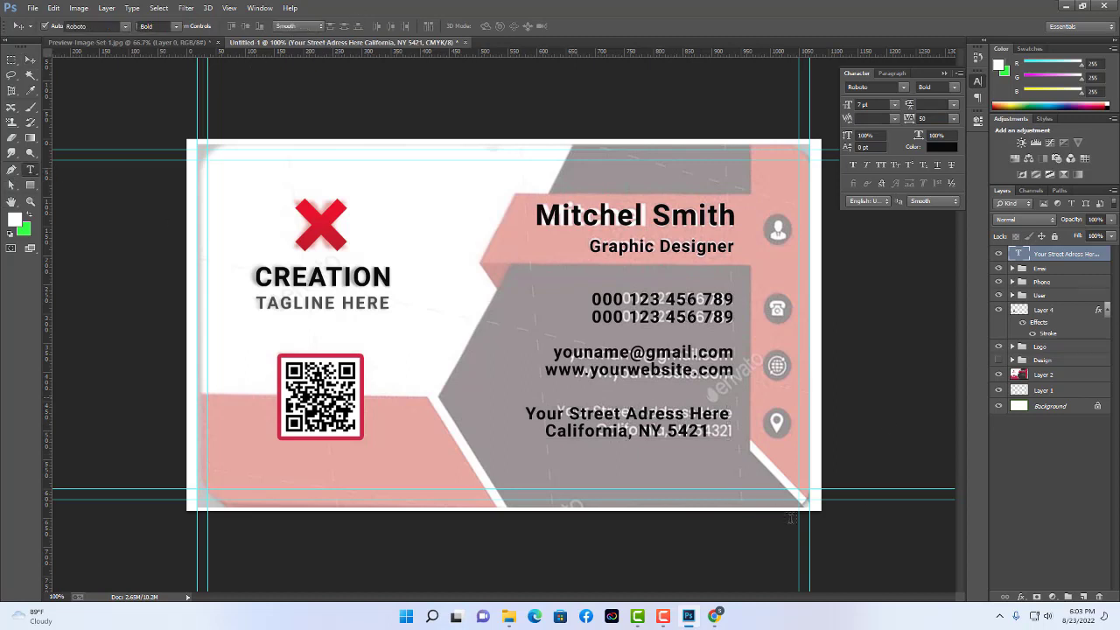
{"action": "left_click_drag", "start_coordinate": [710, 430], "coordinate": [545, 431]}
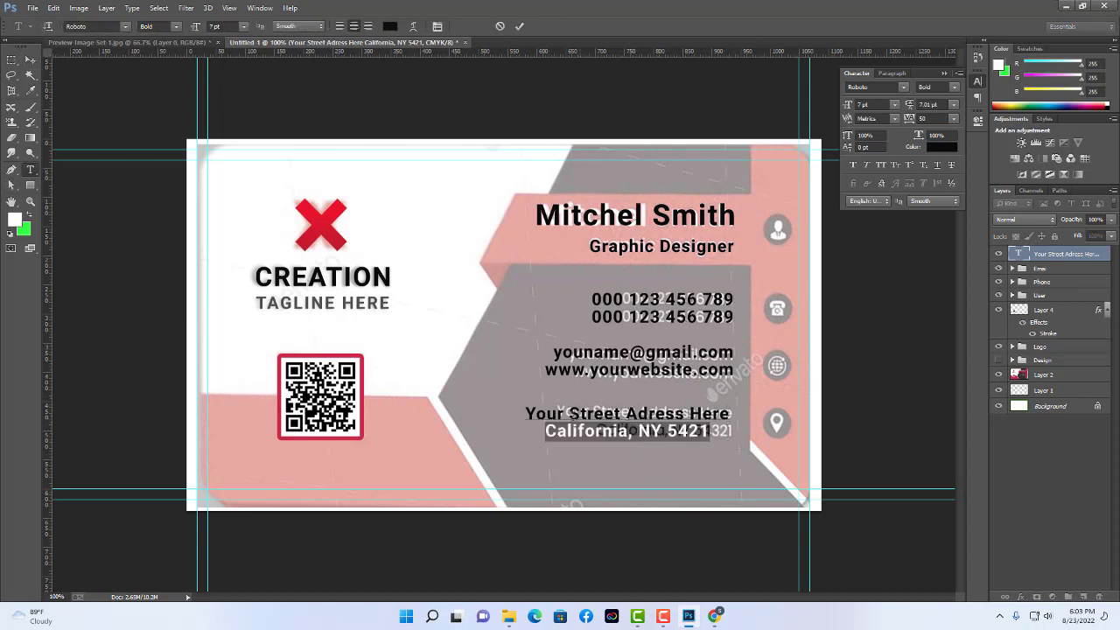
{"action": "key", "text": "ctrl+a"}
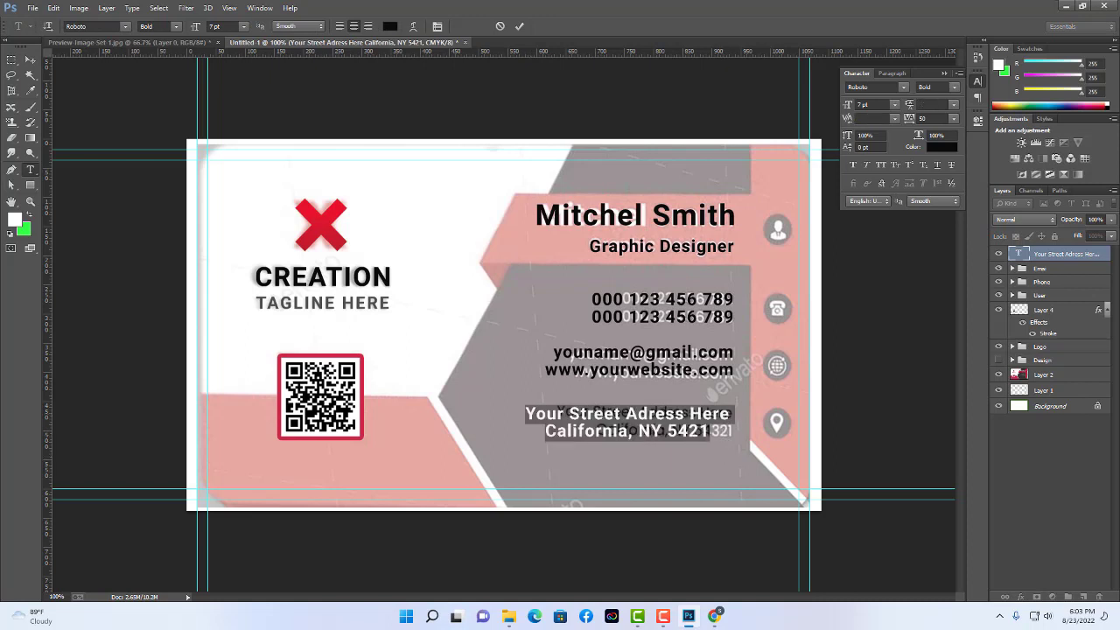
{"action": "left_click", "coordinate": [367, 26]}
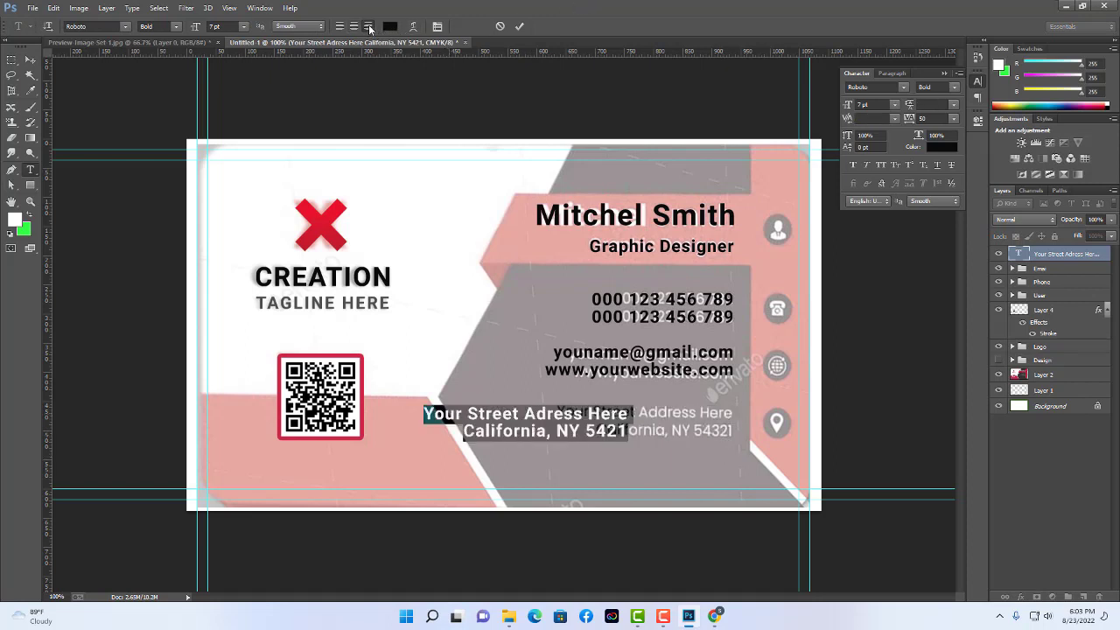
{"action": "left_click", "coordinate": [30, 59]}
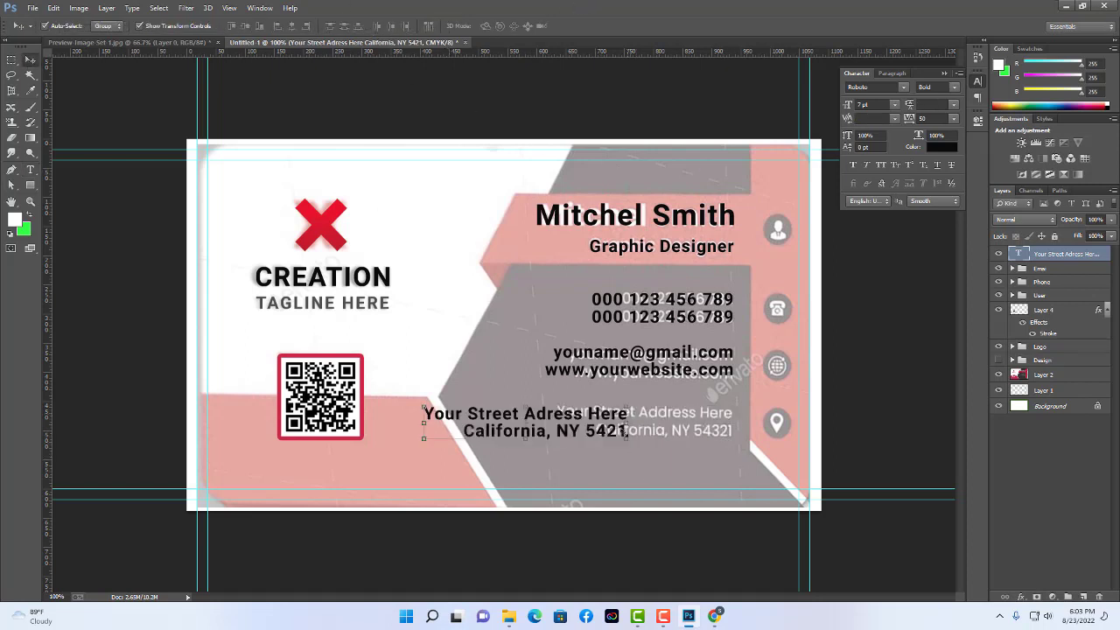
{"action": "left_click_drag", "start_coordinate": [619, 414], "coordinate": [724, 415]}
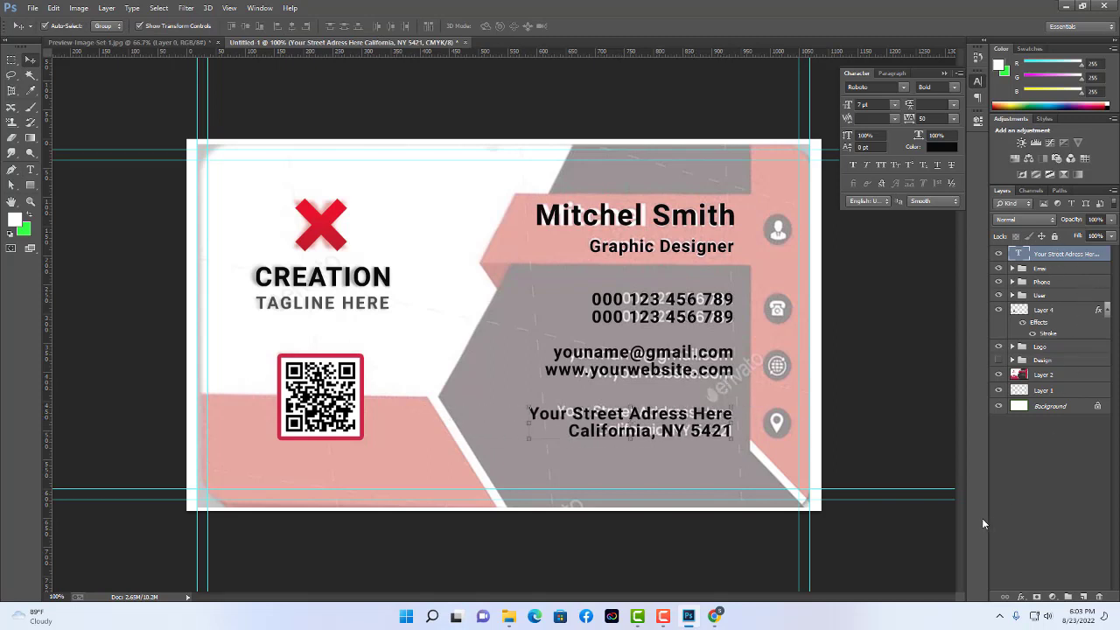
Group the Email, Phone, address and User layers into Group 1.
{"action": "left_click", "coordinate": [899, 464]}
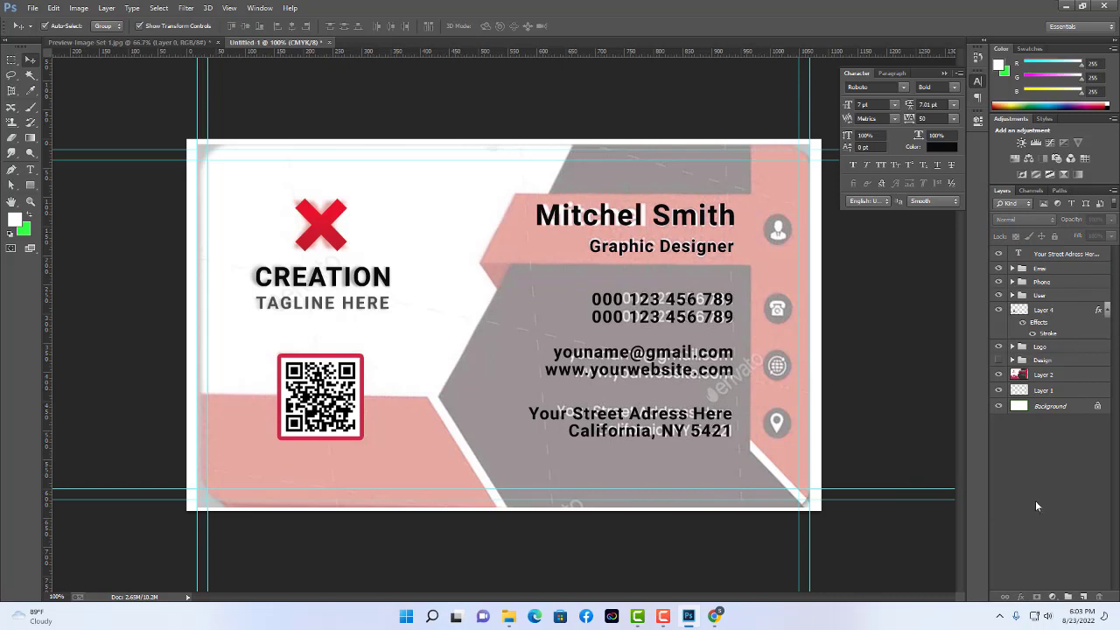
{"action": "left_click", "coordinate": [1048, 271]}
{"action": "left_click", "coordinate": [1047, 283], "text": "shift"}
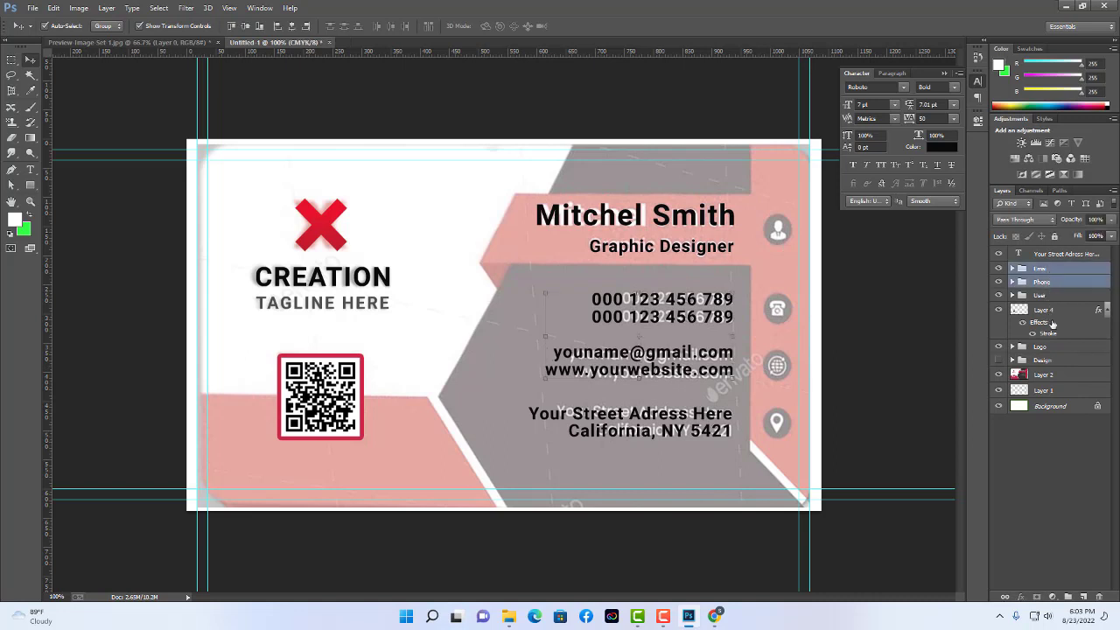
{"action": "left_click", "coordinate": [1062, 253], "text": "shift"}
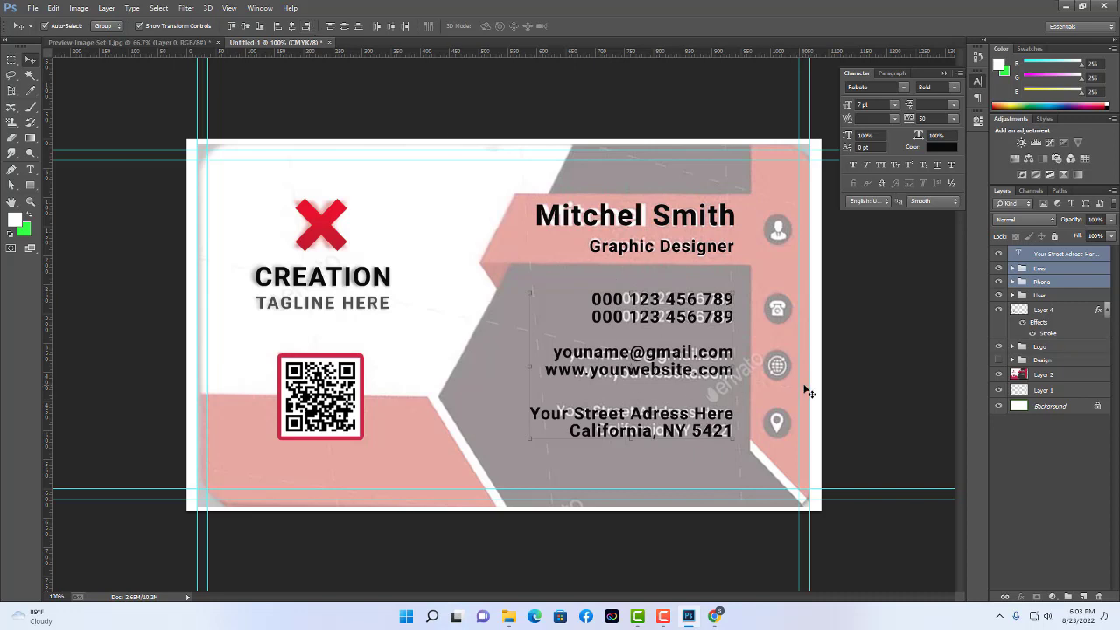
{"action": "left_click", "coordinate": [900, 382]}
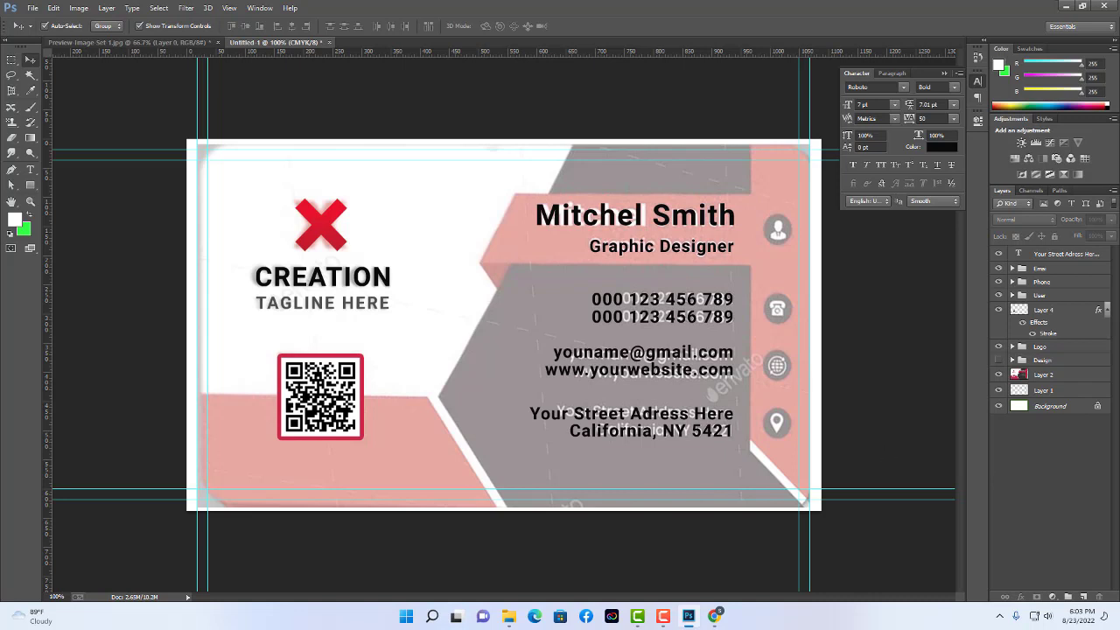
{"action": "left_click", "coordinate": [1054, 270]}
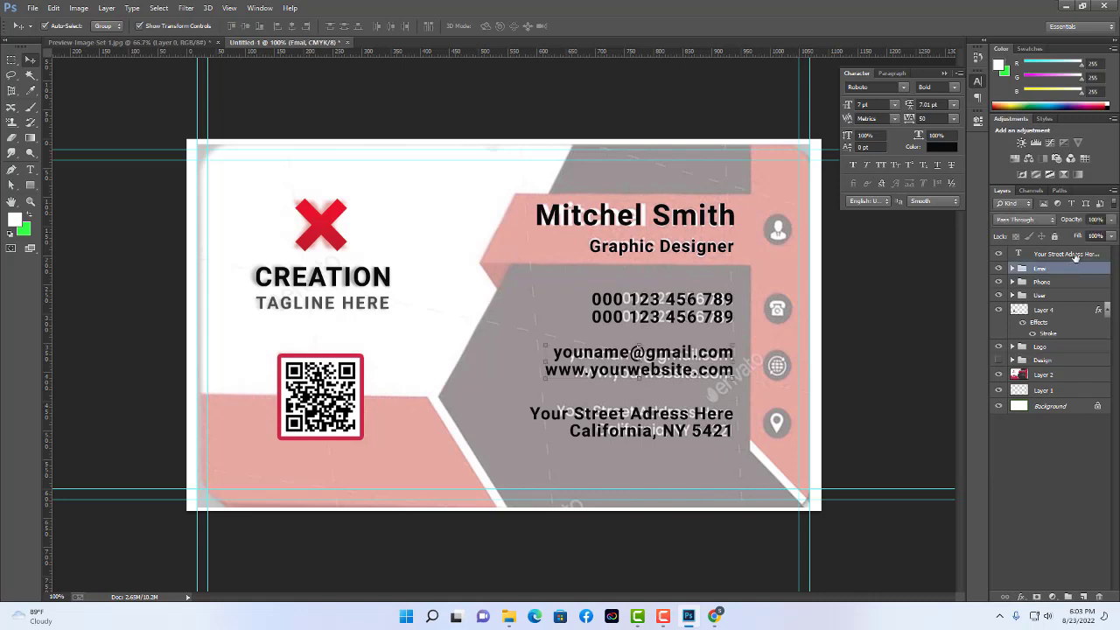
{"action": "left_click", "coordinate": [1075, 256], "text": "ctrl"}
{"action": "left_click", "coordinate": [1056, 296], "text": "shift"}
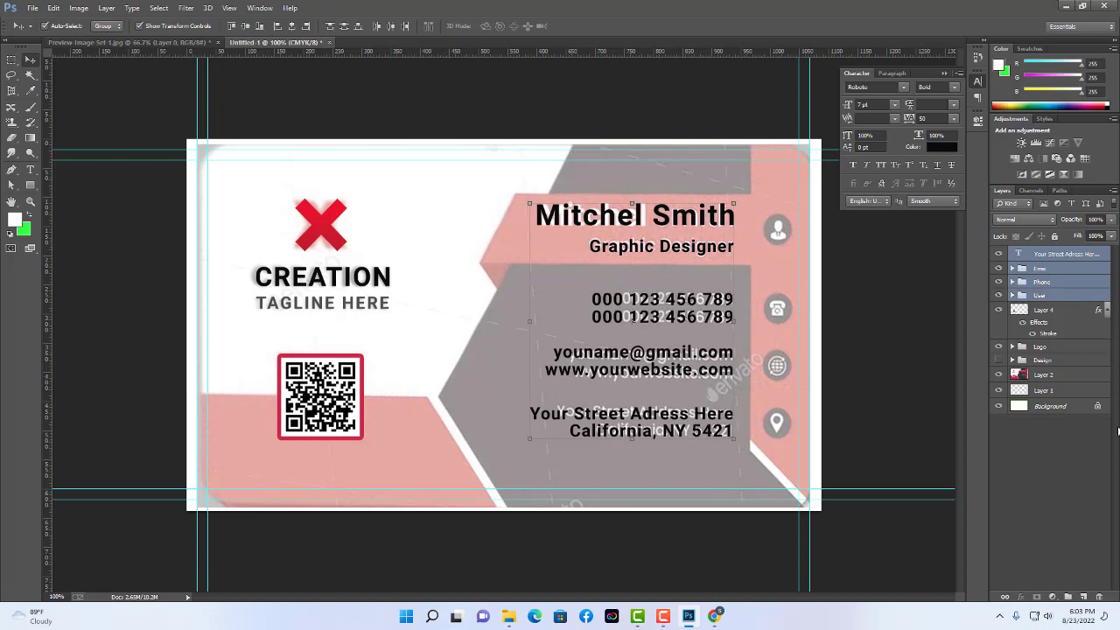
{"action": "key", "text": "ctrl+g"}
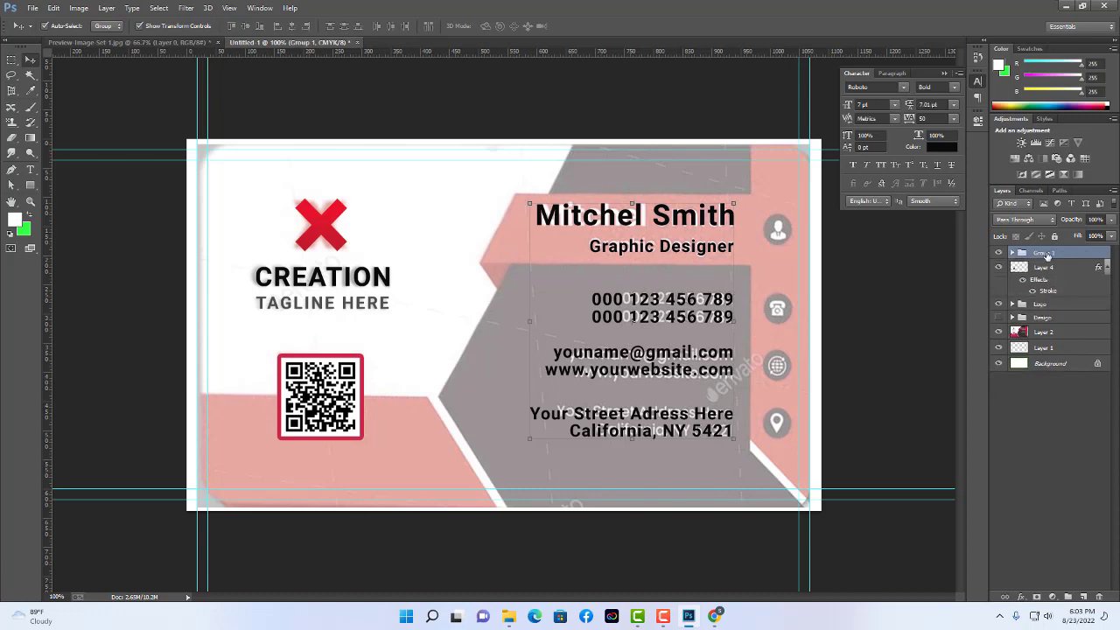
{"action": "double_click", "coordinate": [1047, 253]}
{"action": "left_click", "coordinate": [1050, 267]}
Ungroup Group 1 back into separate layers.
{"action": "left_click", "coordinate": [1012, 253]}
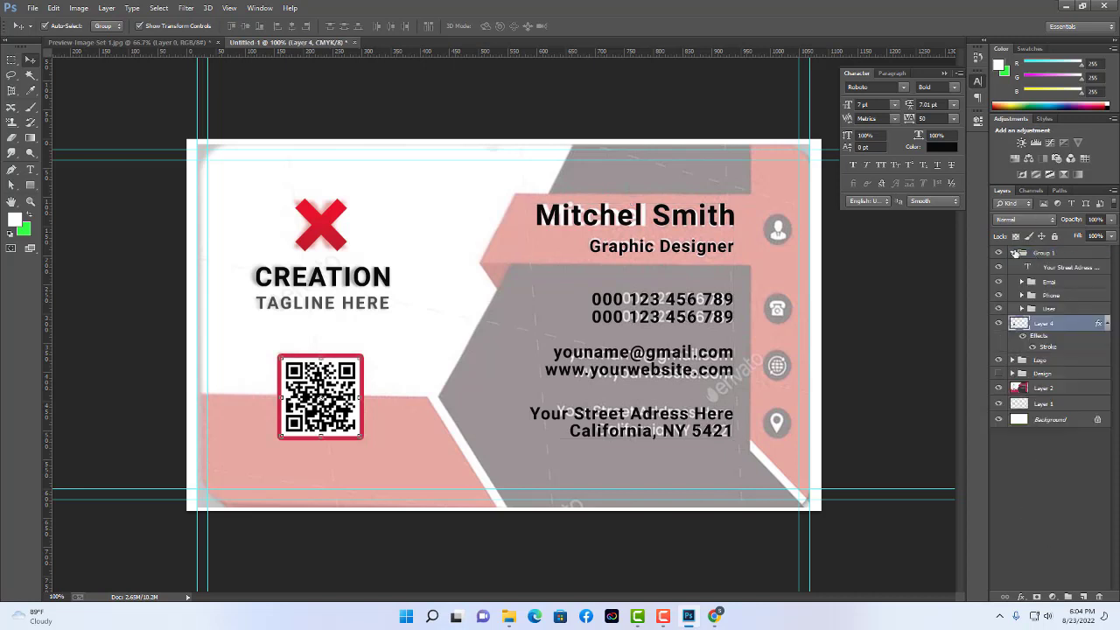
{"action": "left_click", "coordinate": [1063, 268]}
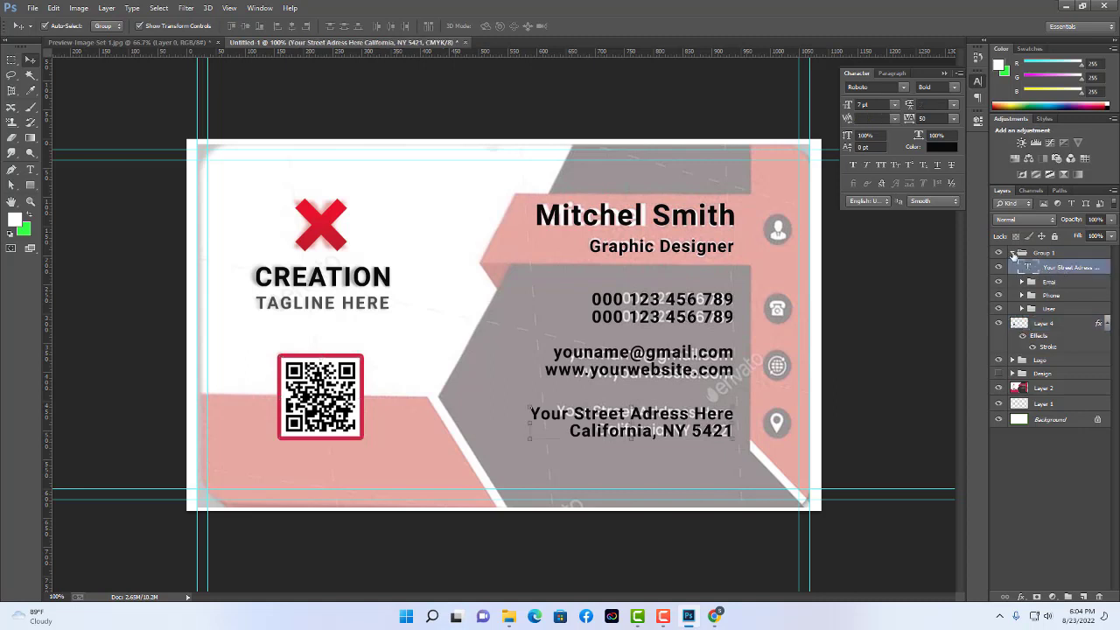
{"action": "right_click", "coordinate": [1042, 253]}
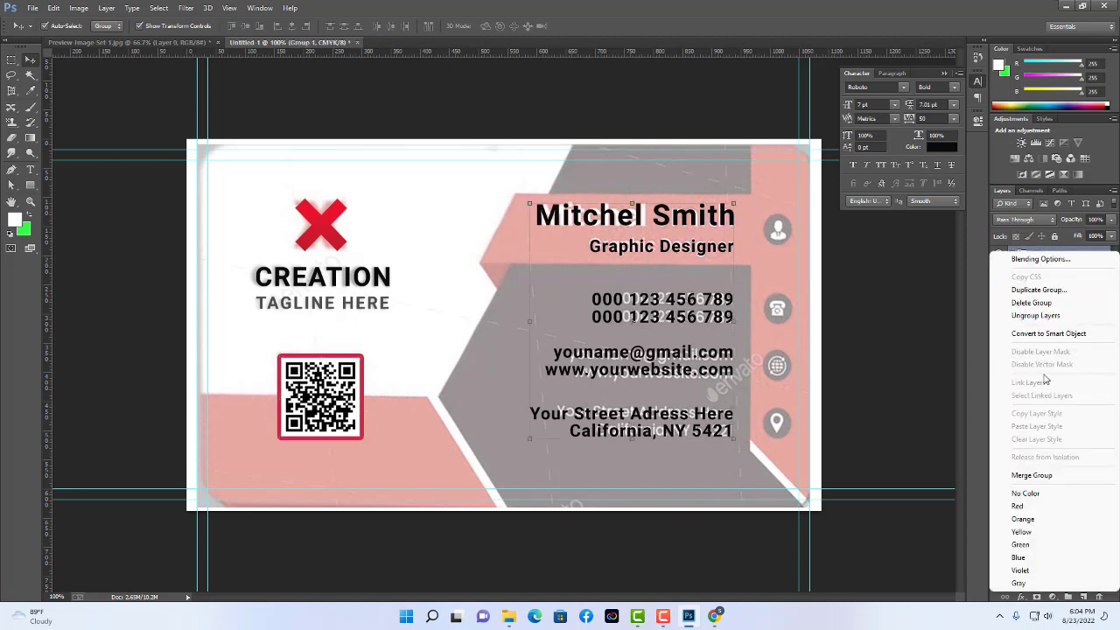
{"action": "left_click", "coordinate": [1064, 316]}
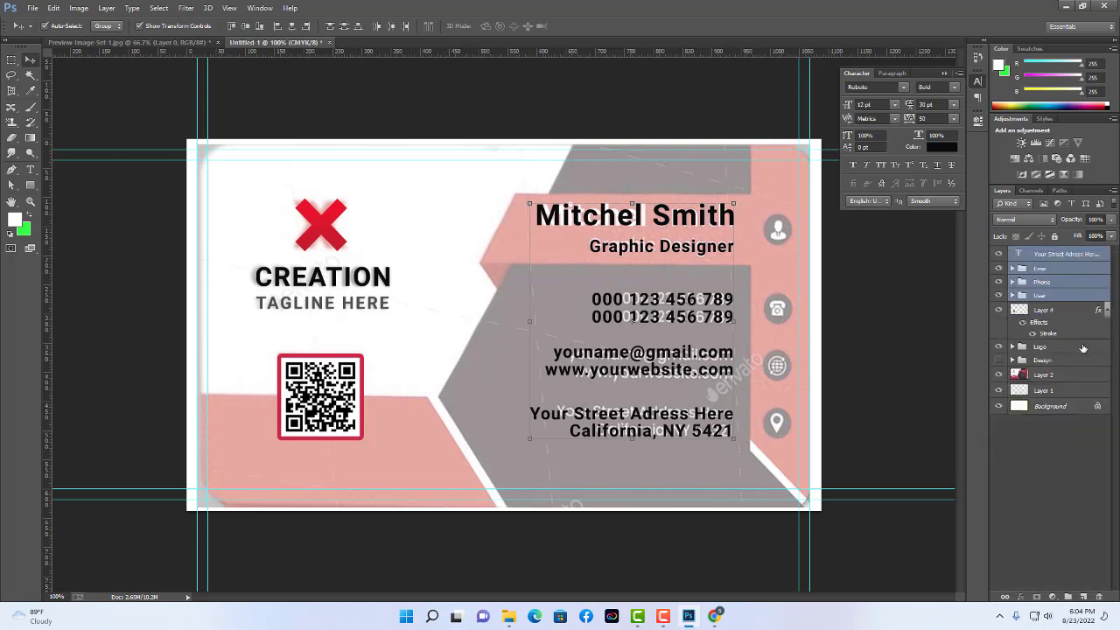
Group the Phone, Email and street address layers into a group named Info.
{"action": "left_click", "coordinate": [1055, 499]}
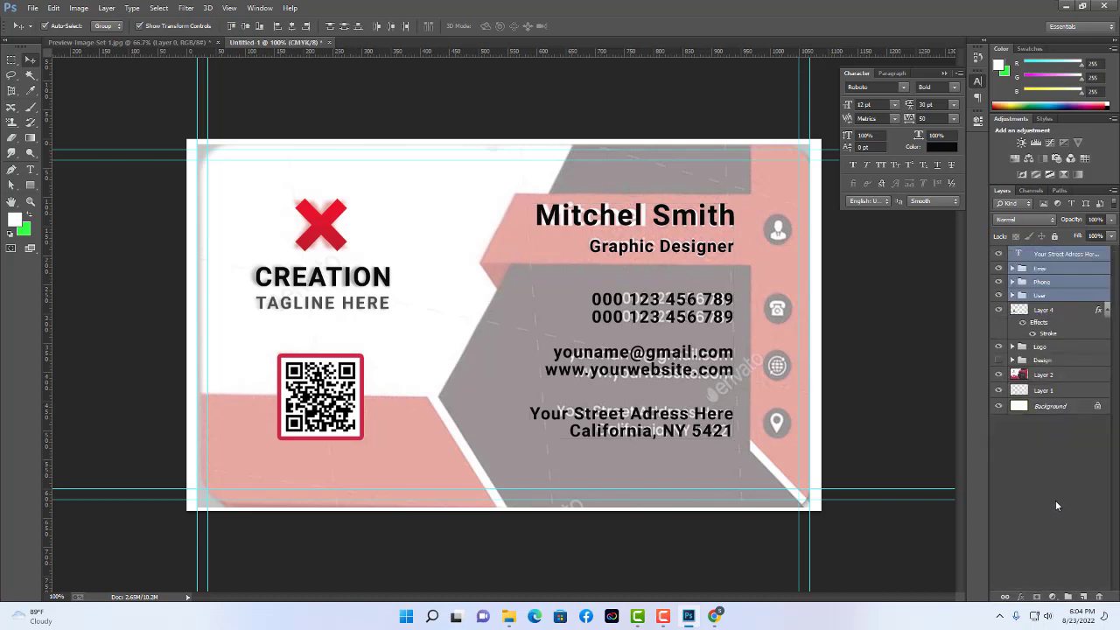
{"action": "left_click", "coordinate": [1052, 297]}
{"action": "left_click", "coordinate": [1055, 284]}
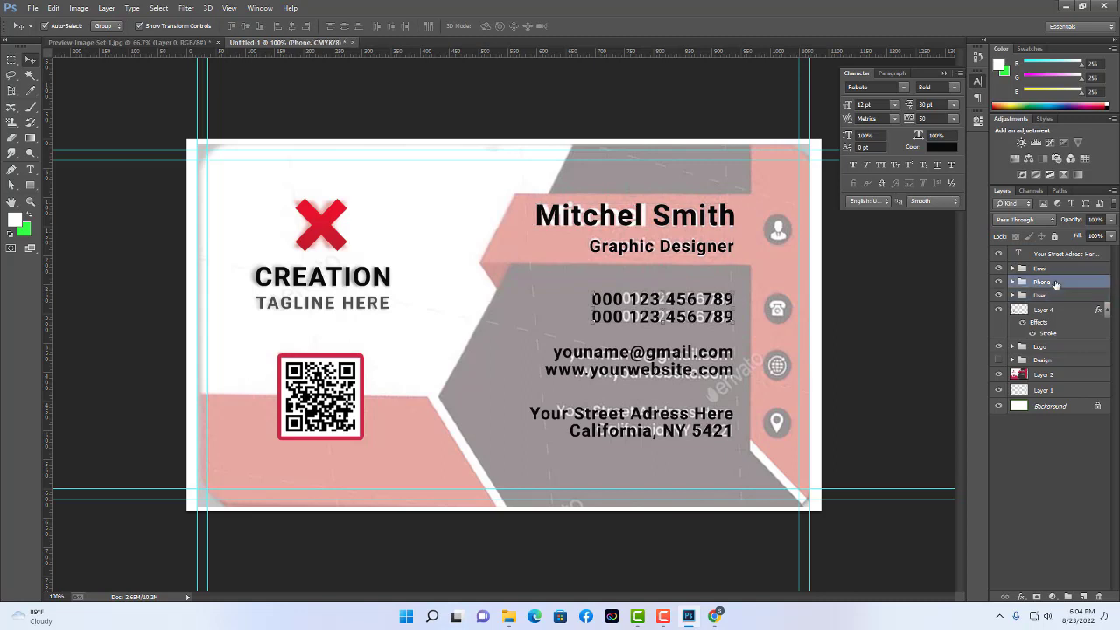
{"action": "left_click", "coordinate": [1054, 268], "text": "ctrl"}
{"action": "left_click", "coordinate": [1061, 255], "text": "ctrl"}
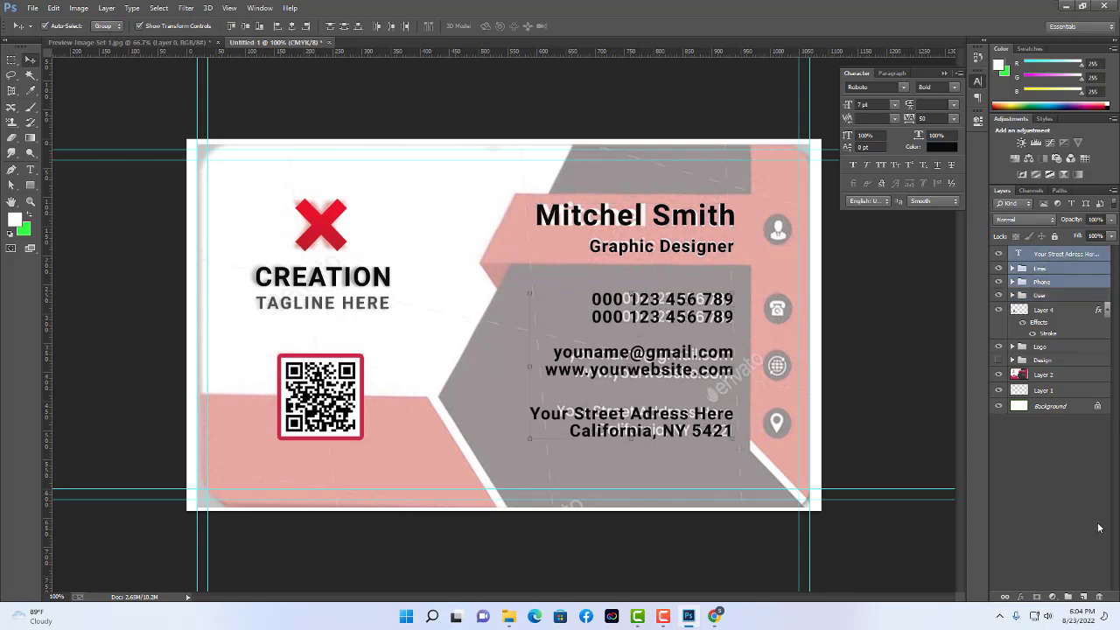
{"action": "key", "text": "ctrl+g"}
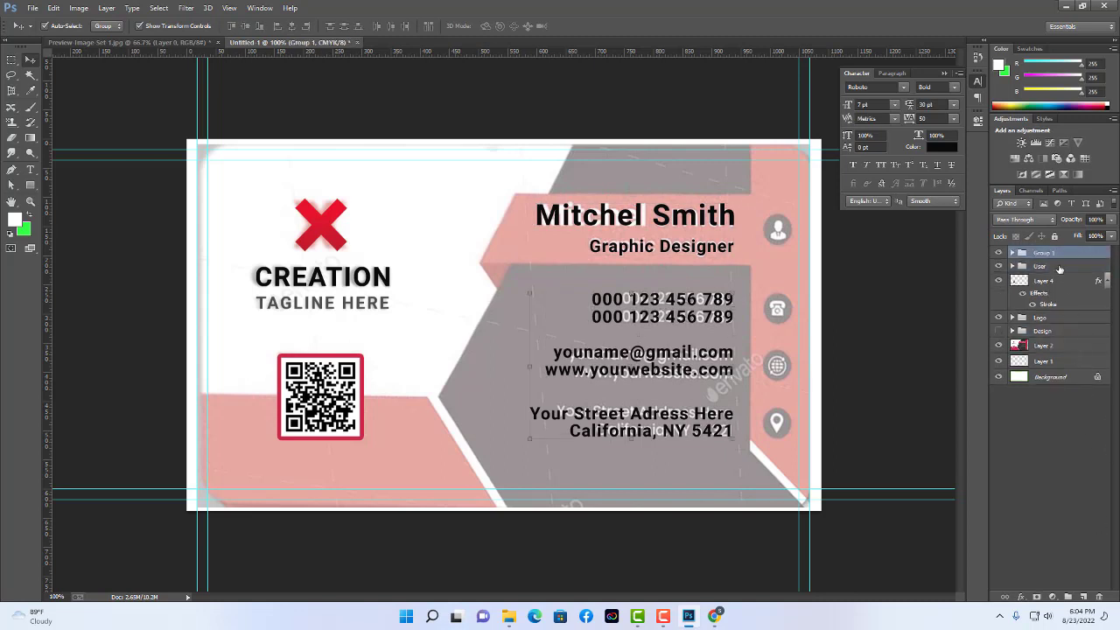
{"action": "double_click", "coordinate": [1045, 253]}
{"action": "key", "text": "BackSpace"}
{"action": "type", "text": "Info"}
{"action": "key", "text": "Return"}
Give the Info group a white (#ffffff) Color Overlay.
{"action": "double_click", "coordinate": [1087, 255]}
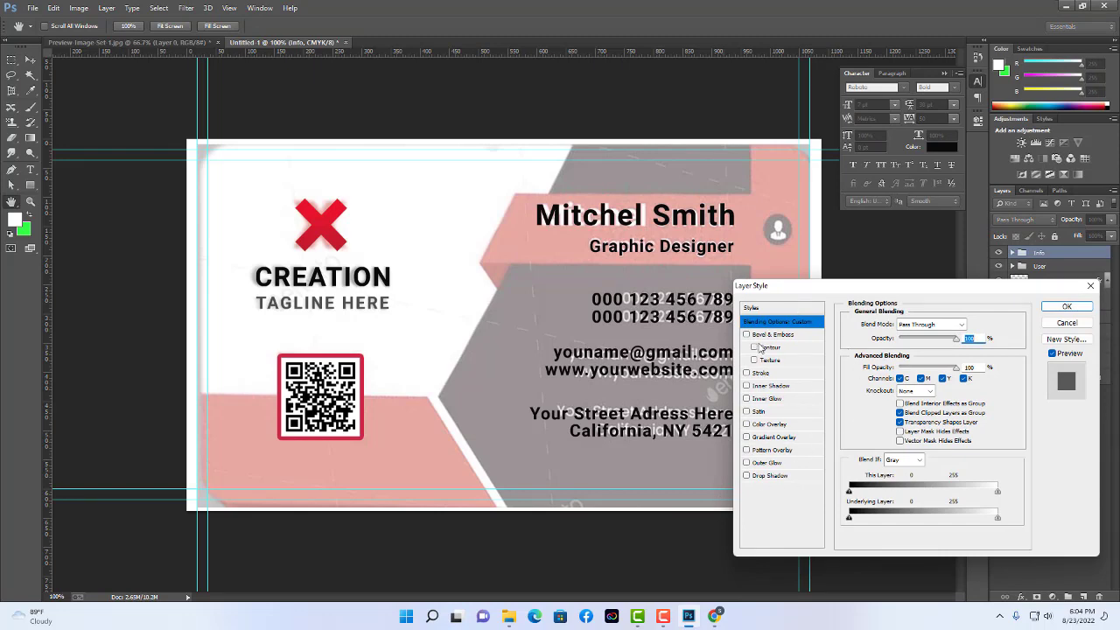
{"action": "left_click_drag", "start_coordinate": [809, 285], "coordinate": [871, 225]}
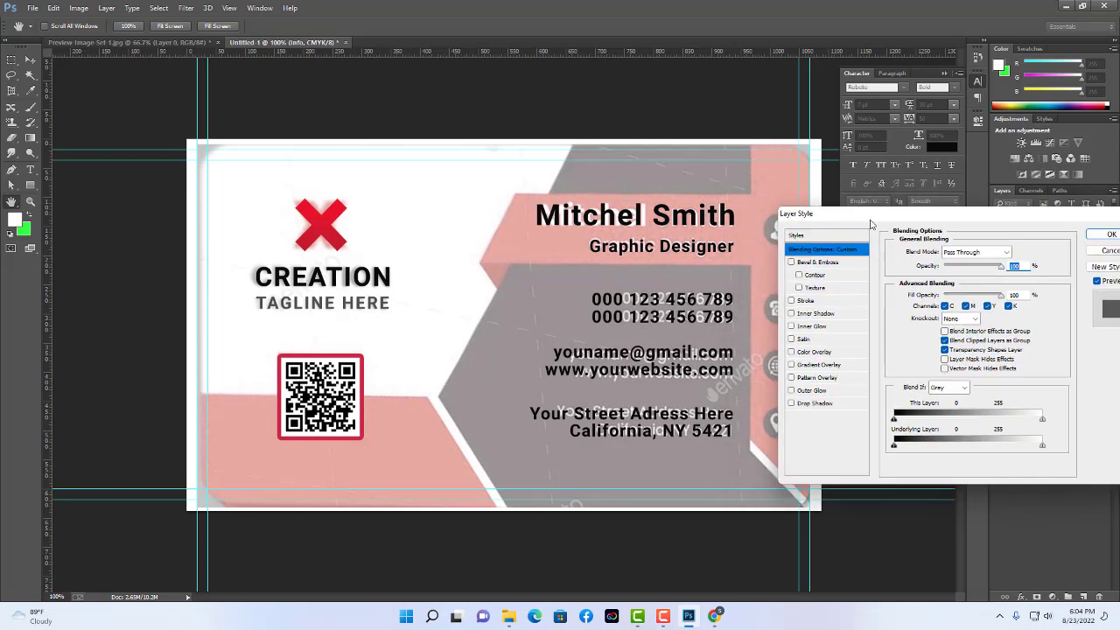
{"action": "left_click", "coordinate": [838, 353]}
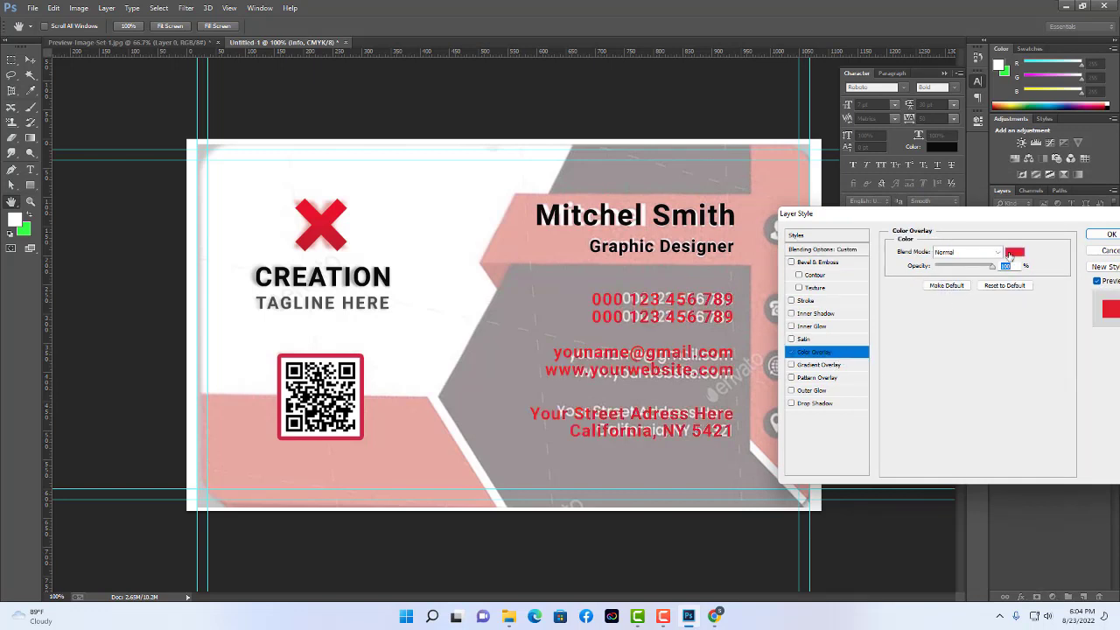
{"action": "left_click", "coordinate": [1013, 252]}
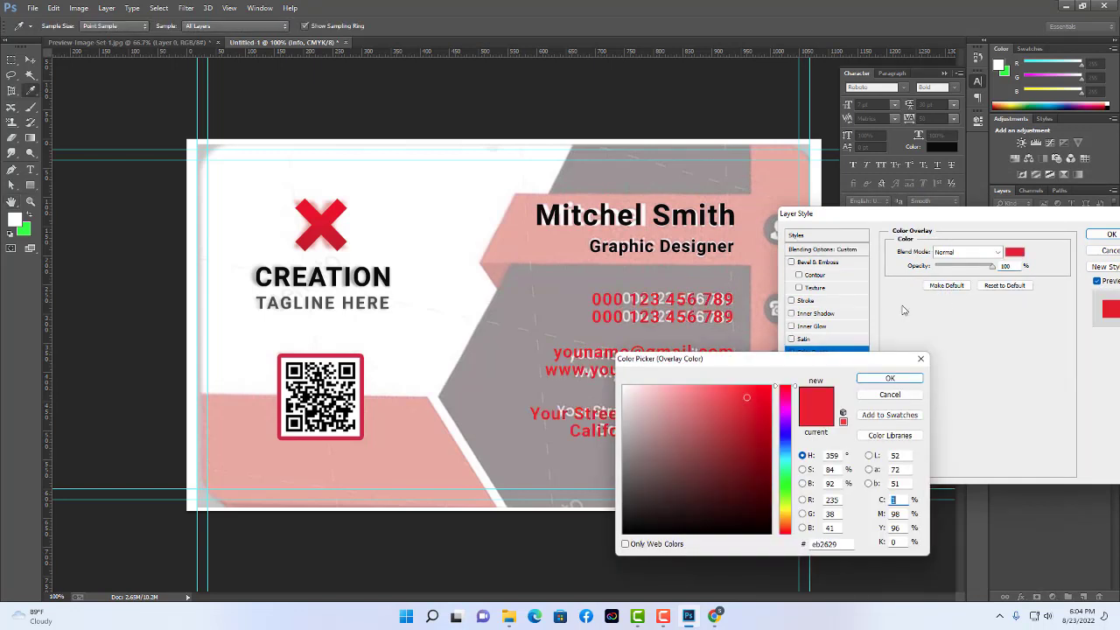
{"action": "left_click", "coordinate": [623, 386]}
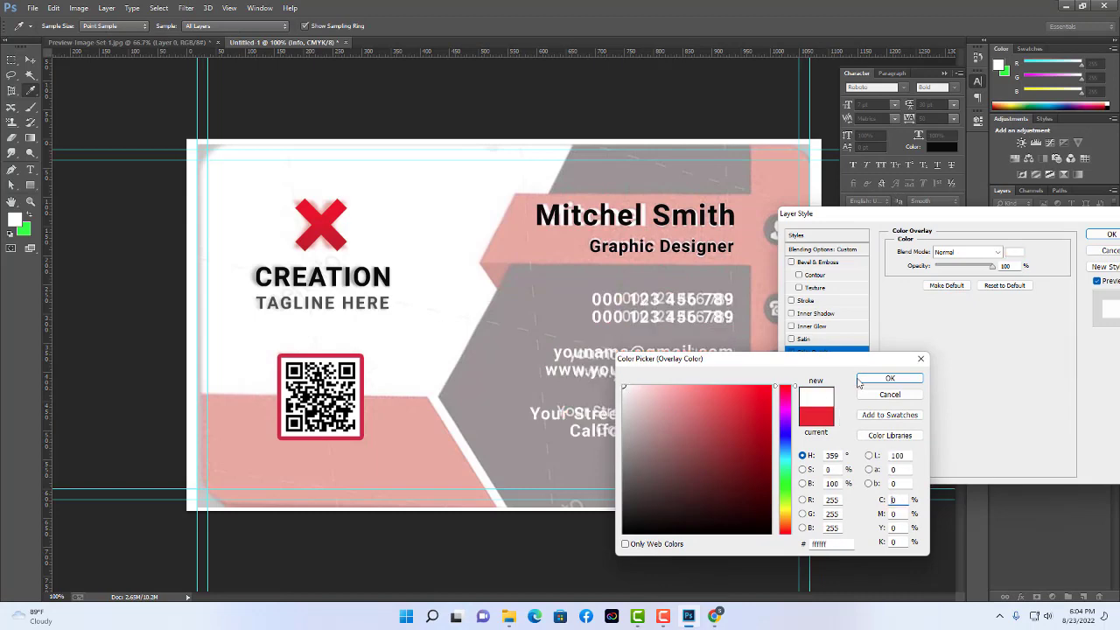
{"action": "left_click", "coordinate": [889, 377]}
{"action": "left_click_drag", "start_coordinate": [950, 219], "coordinate": [657, 377]}
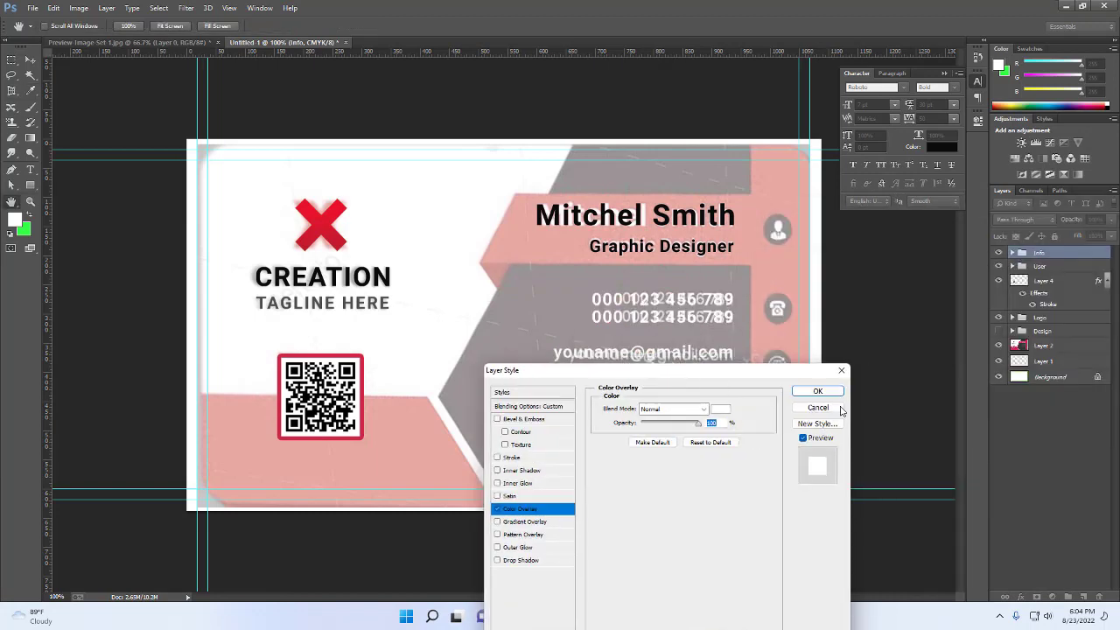
{"action": "left_click", "coordinate": [827, 394]}
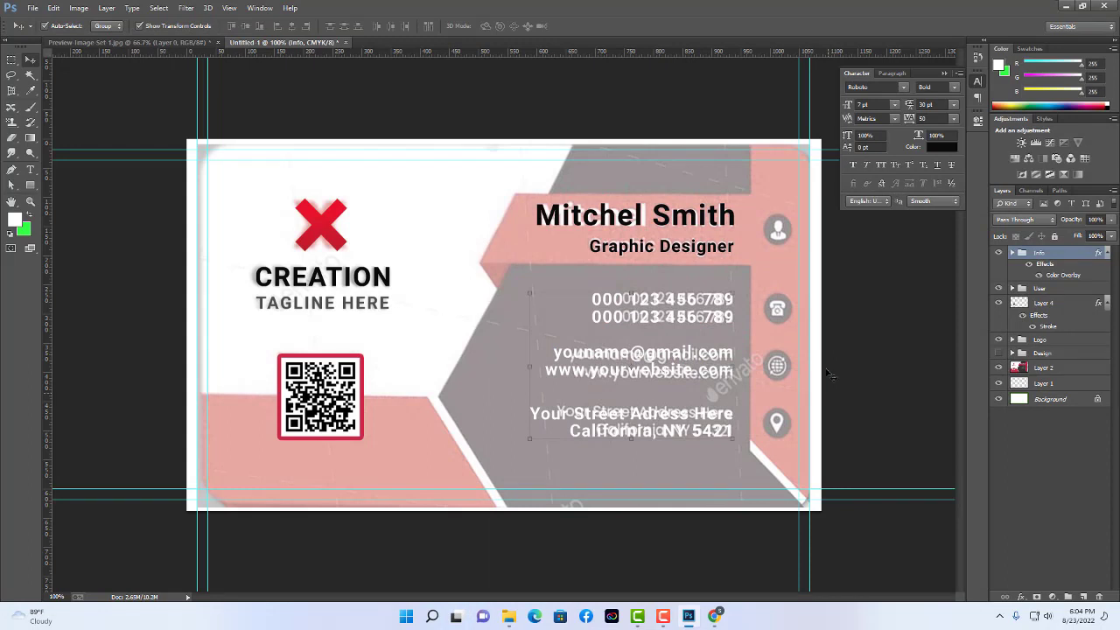
Give the User group a white Color Overlay so the name and title turn white.
{"action": "left_click", "coordinate": [712, 219]}
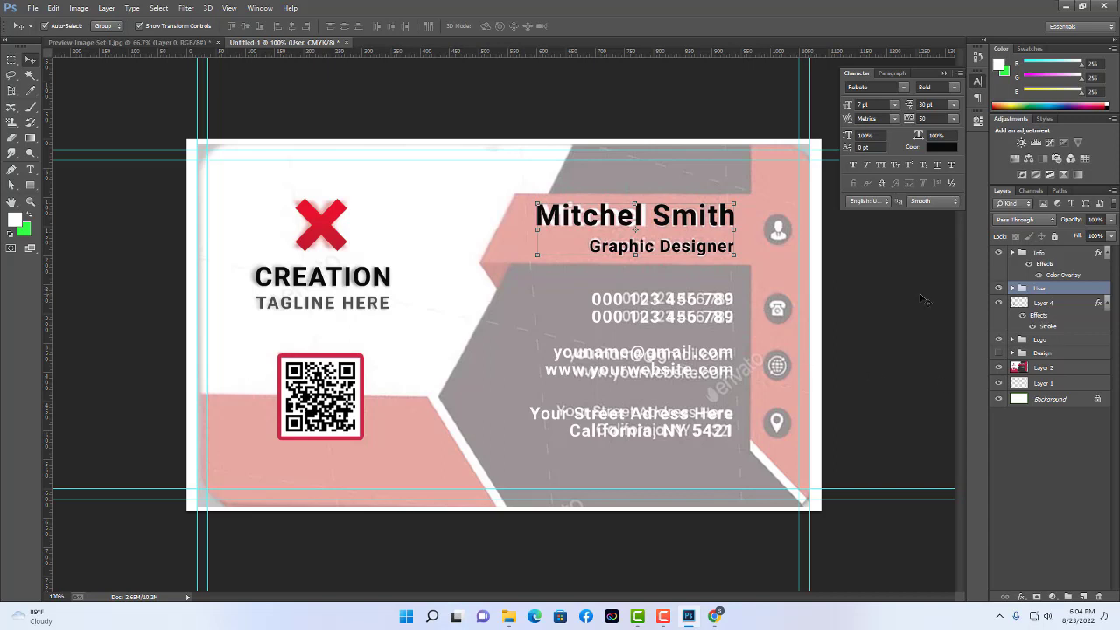
{"action": "double_click", "coordinate": [1082, 293]}
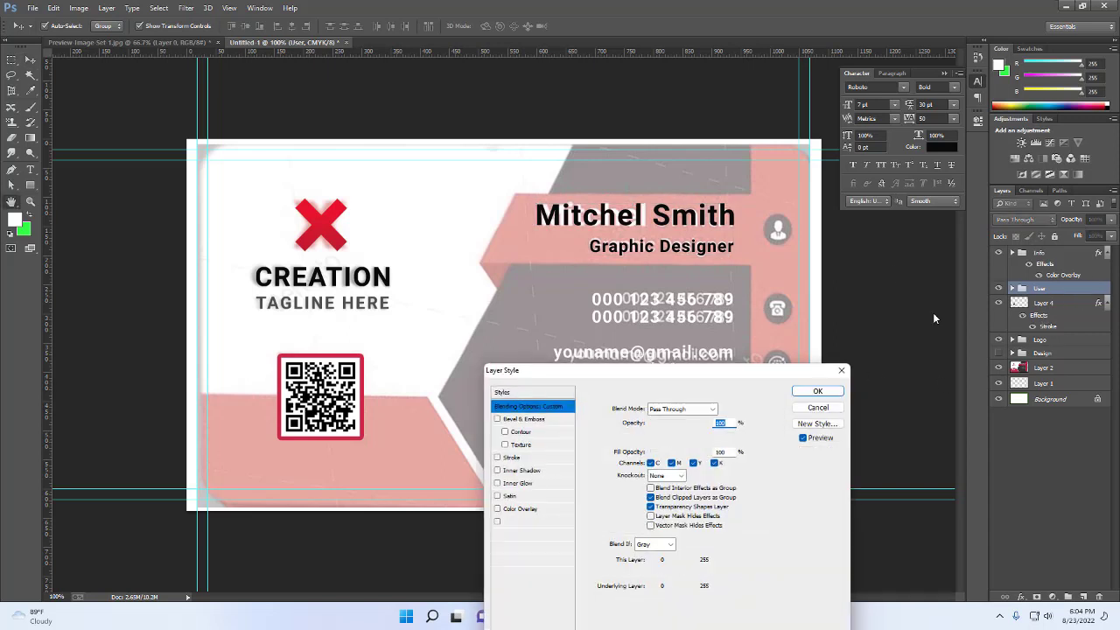
{"action": "left_click", "coordinate": [564, 515]}
{"action": "left_click", "coordinate": [720, 408]}
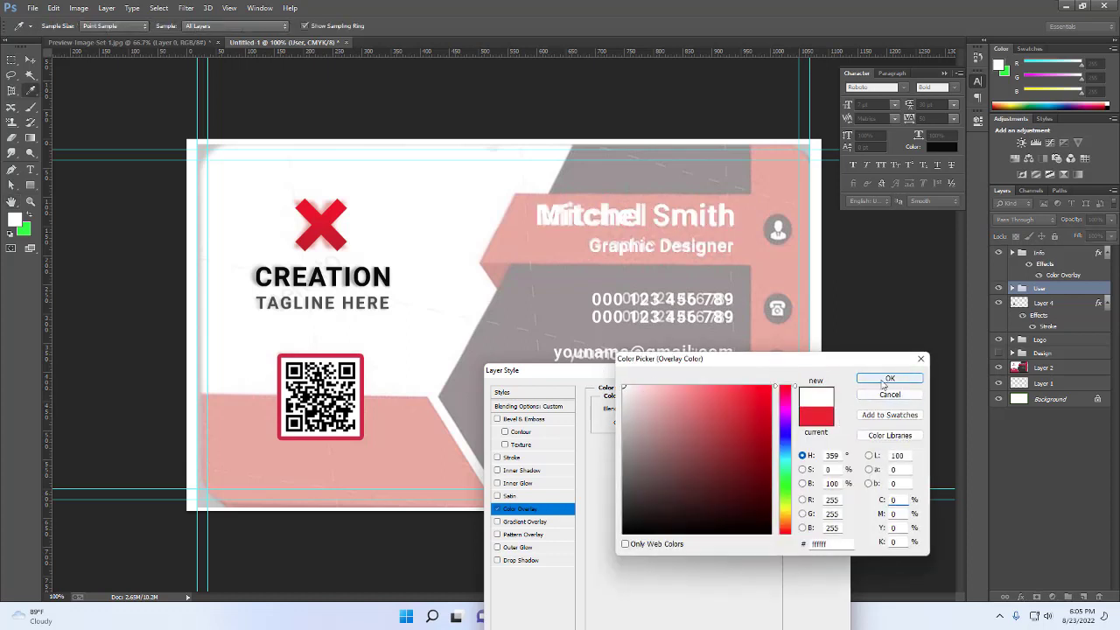
{"action": "left_click", "coordinate": [888, 378]}
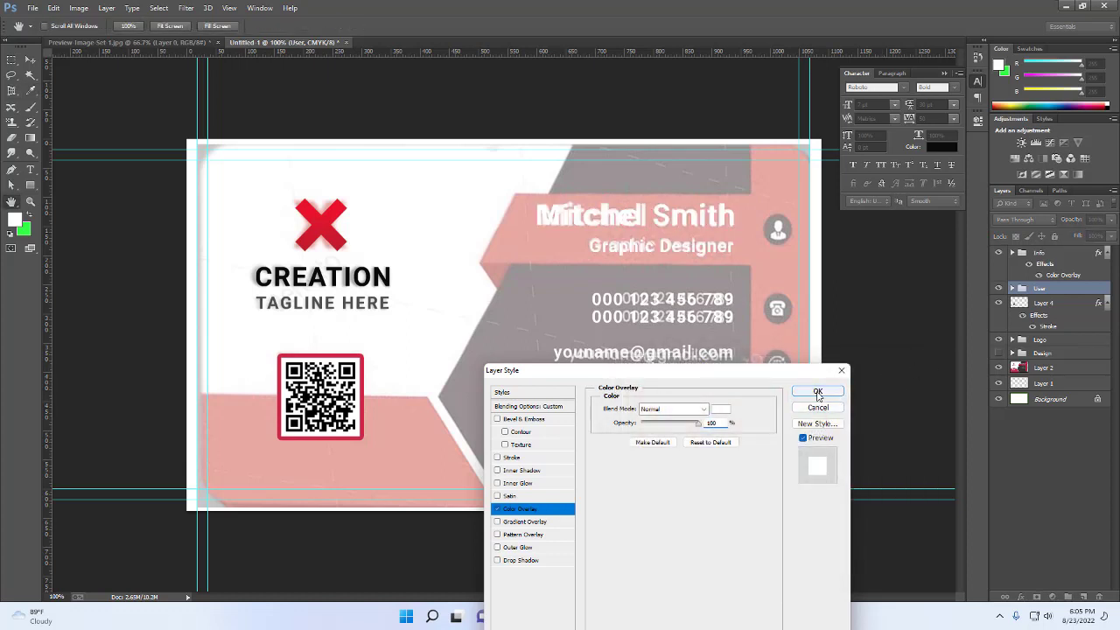
{"action": "left_click", "coordinate": [815, 391]}
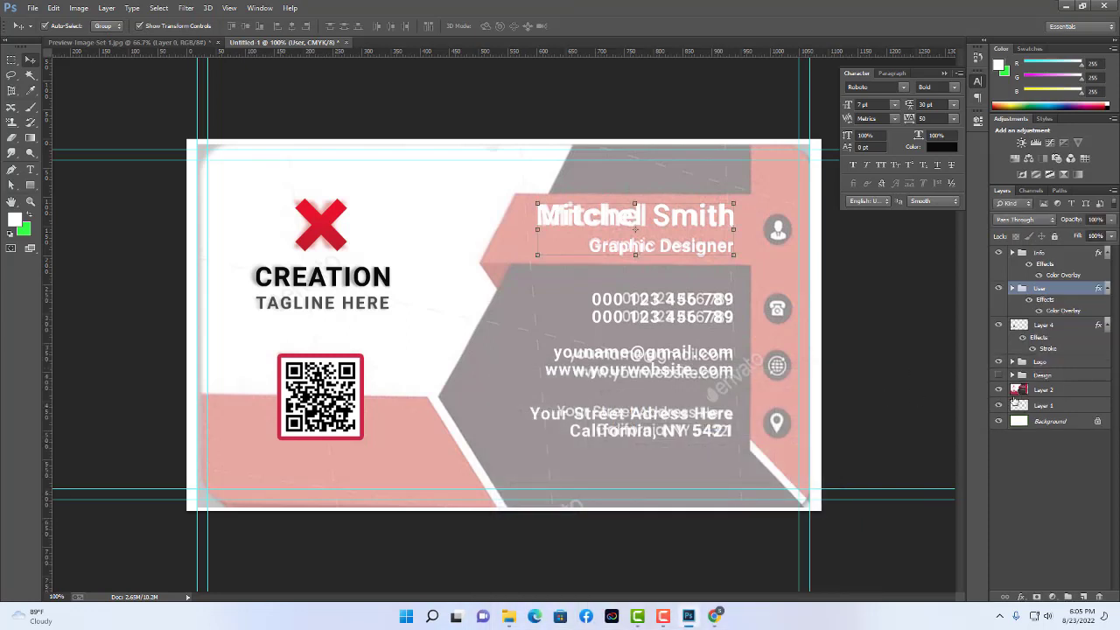
Hide Layer 2, show the Design group artwork, and delete the Layer 2 reference image.
{"action": "left_click", "coordinate": [998, 391]}
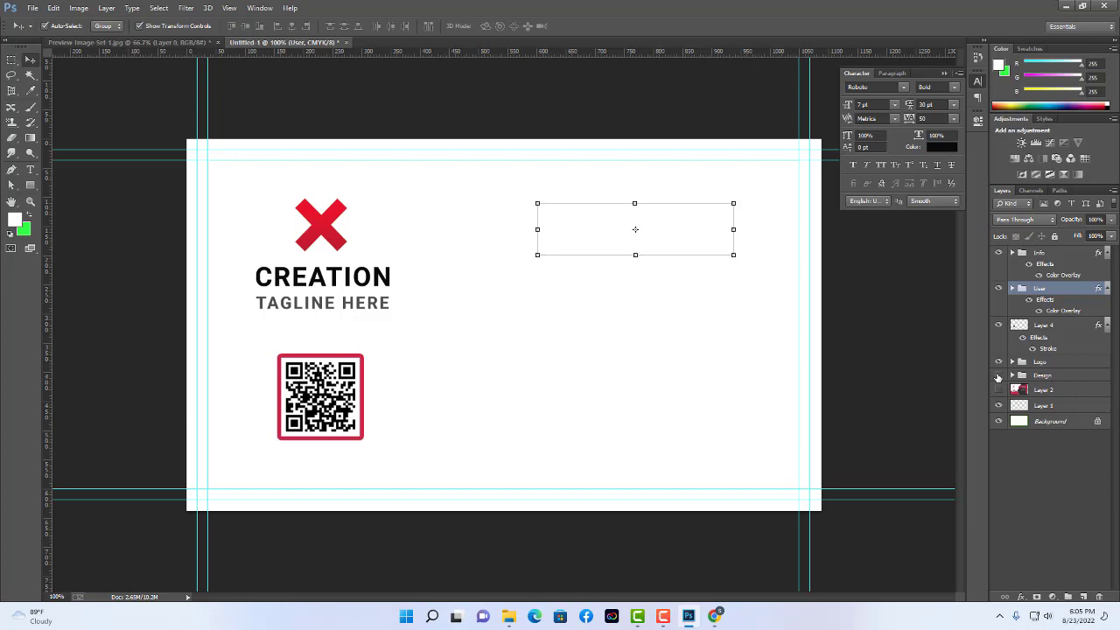
{"action": "left_click", "coordinate": [998, 375]}
{"action": "left_click", "coordinate": [905, 366]}
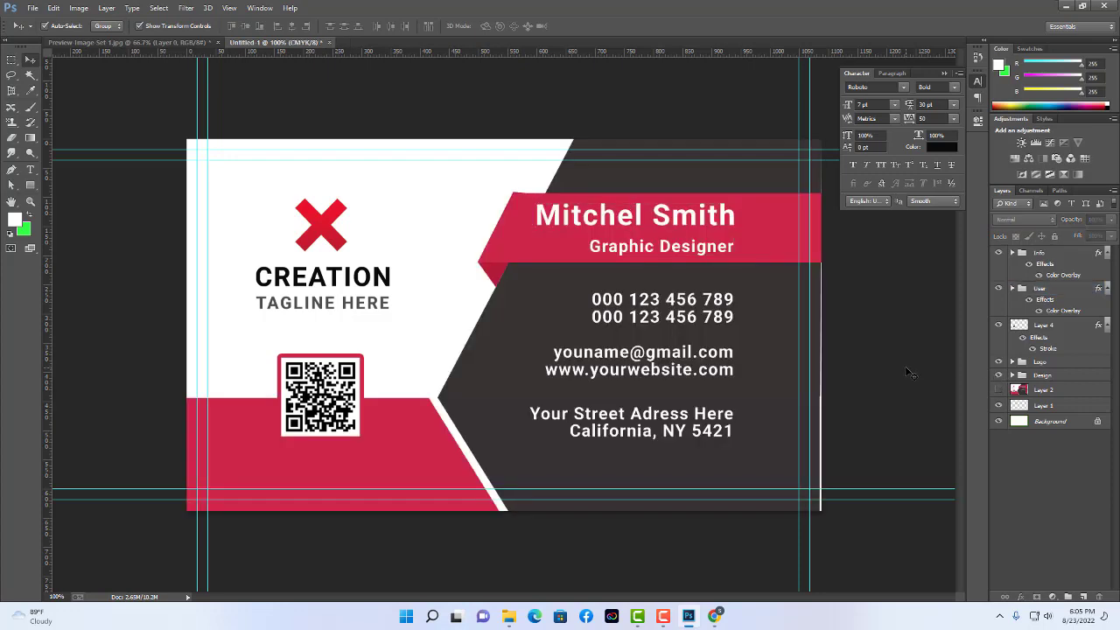
{"action": "left_click", "coordinate": [1082, 395]}
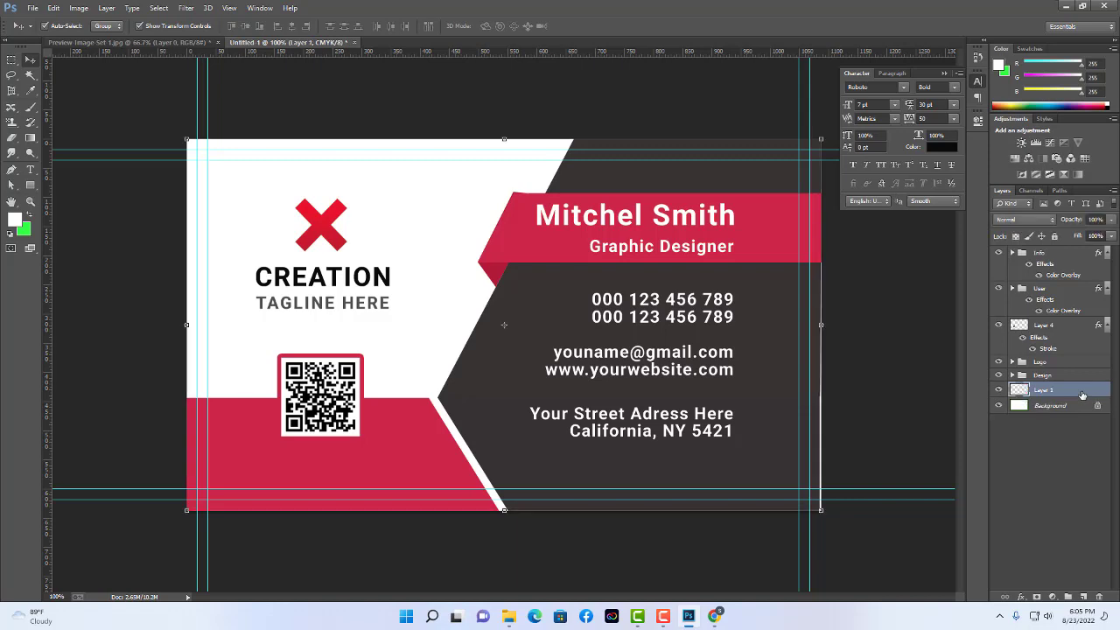
{"action": "key", "text": "Delete"}
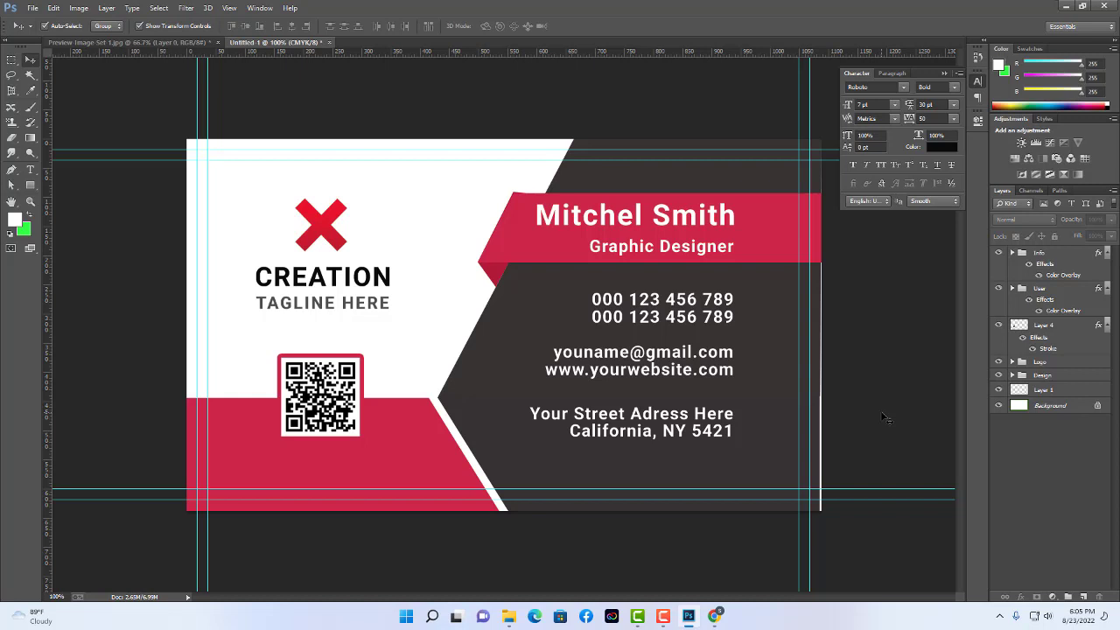
{"action": "left_click", "coordinate": [640, 616]}
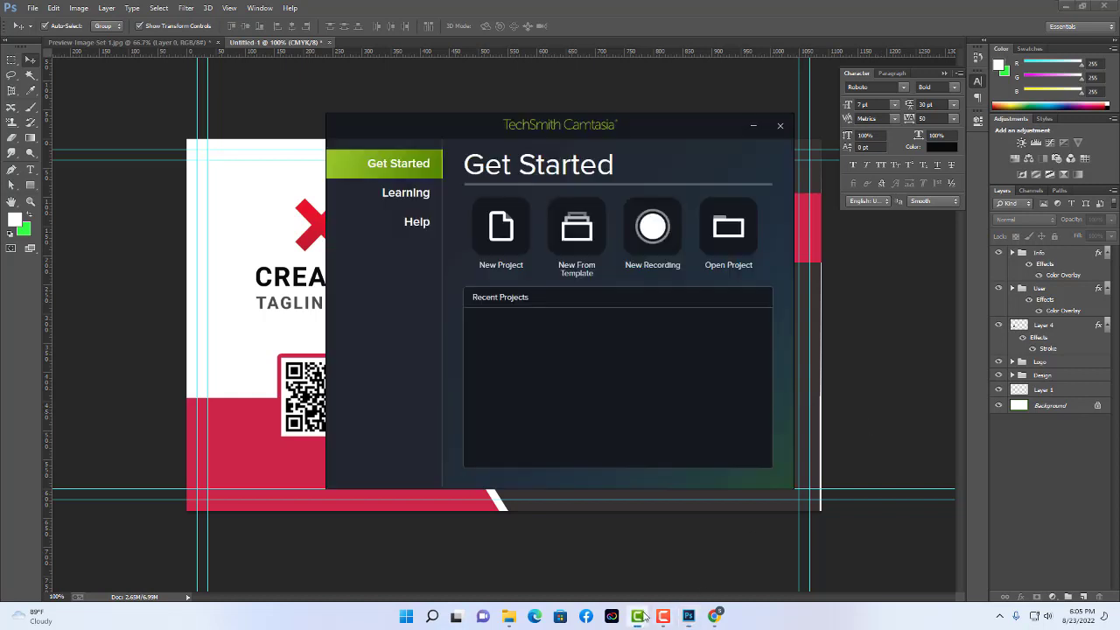